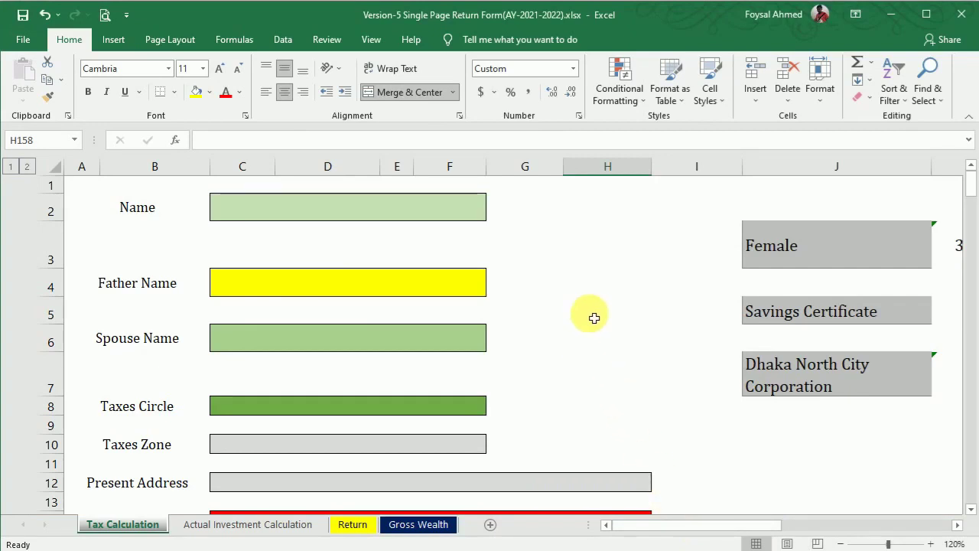
Step: Collapse the Excel ribbon, bring up the e-TIN certificate in Word, and select the taxpayer's name
click(968, 119)
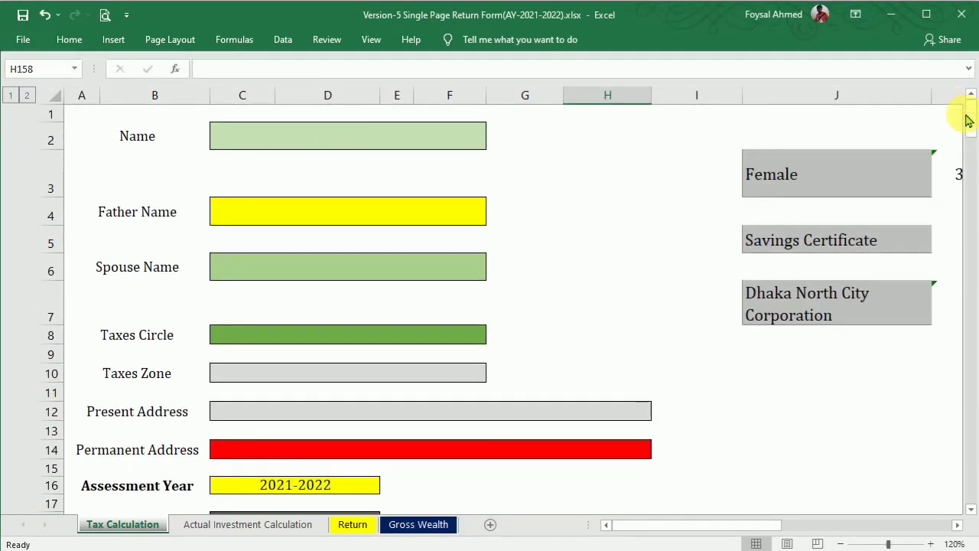
mouse_move(698, 550)
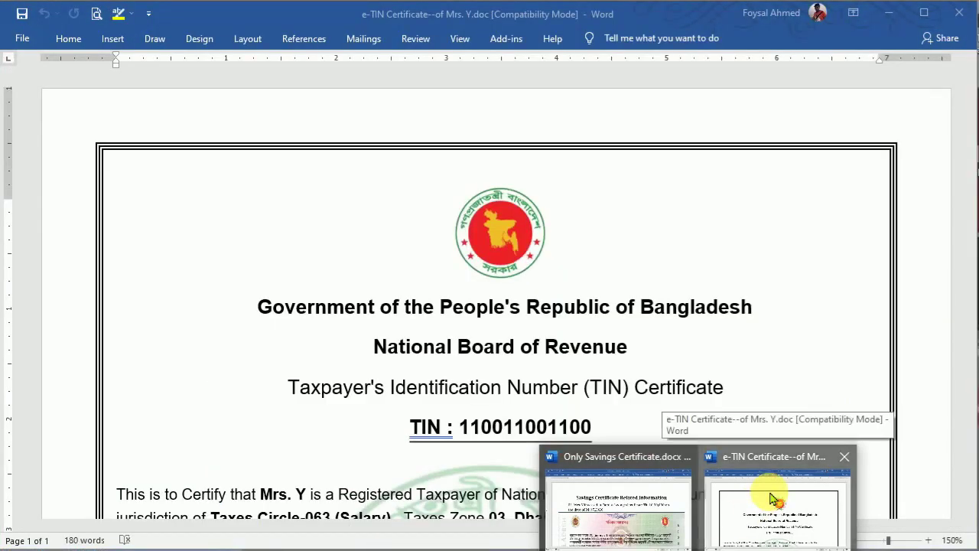
click(770, 499)
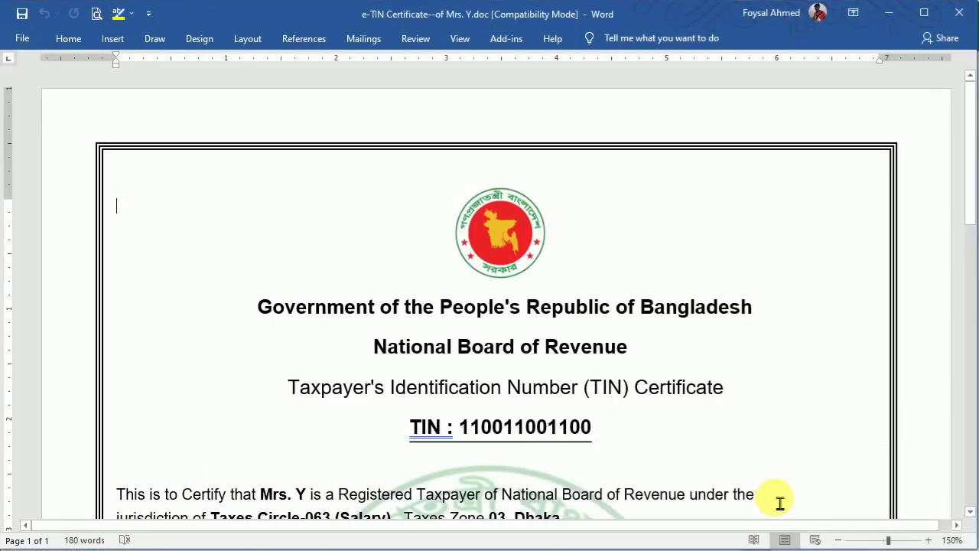
drag(976, 136, 970, 216)
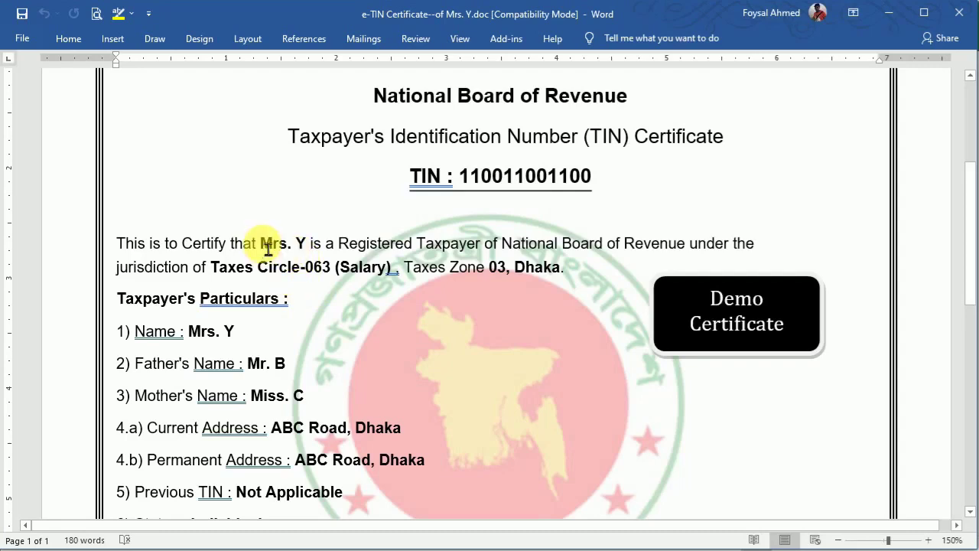
drag(273, 253, 299, 253)
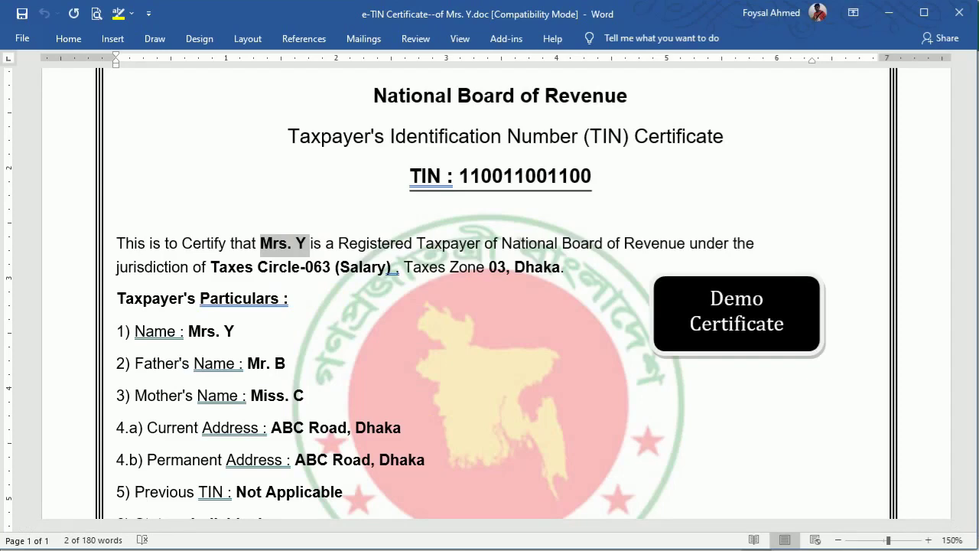
Step: Save and close Todays Tropic.xlsx, returning to the Name cell C2 of the return form
mouse_move(687, 522)
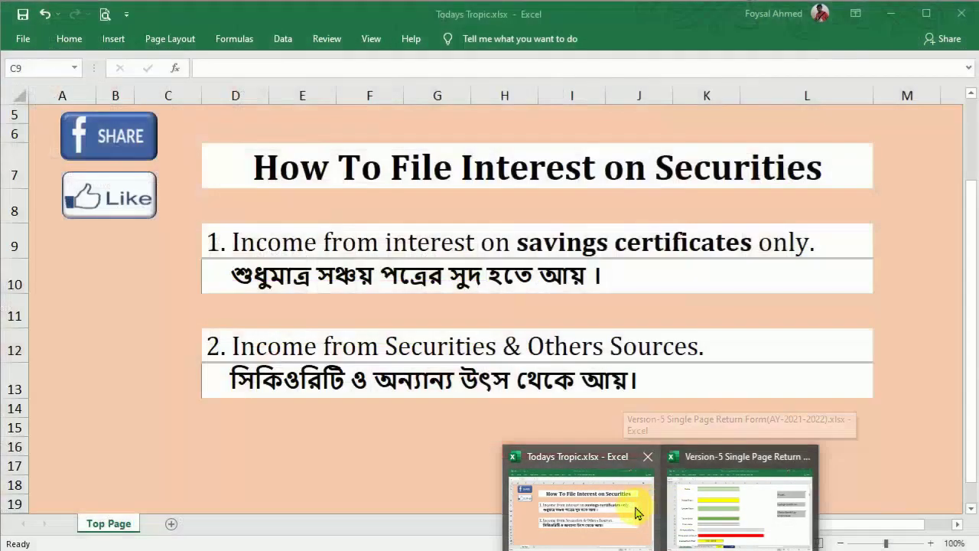
click(634, 505)
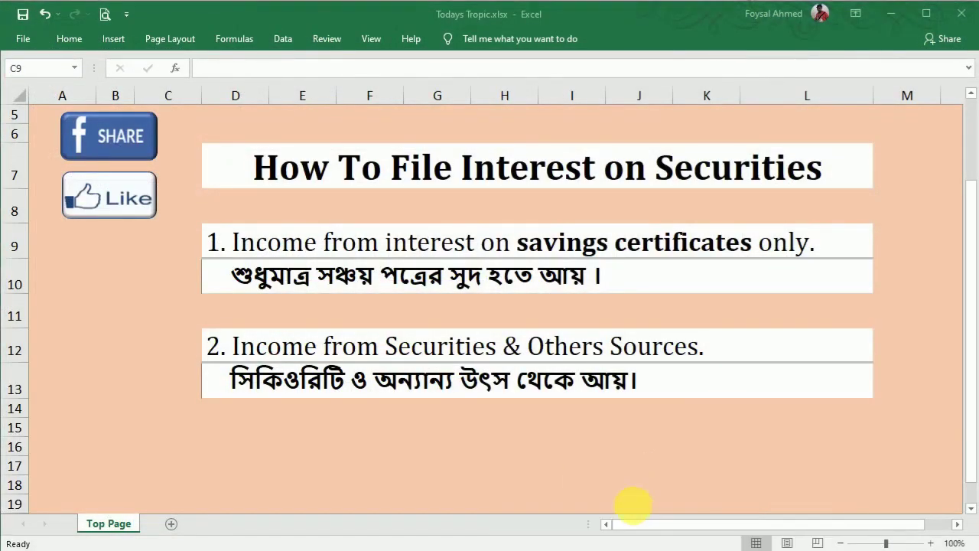
click(960, 12)
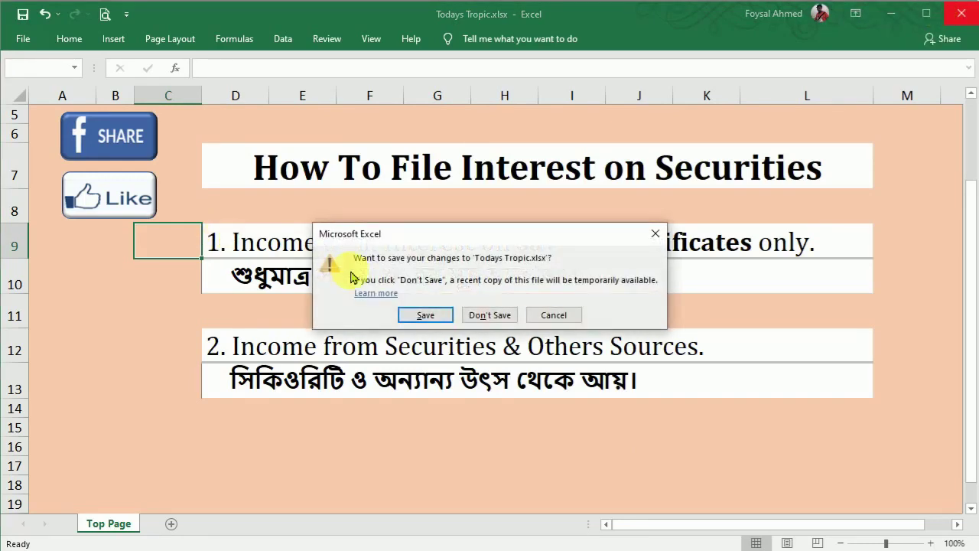
click(426, 315)
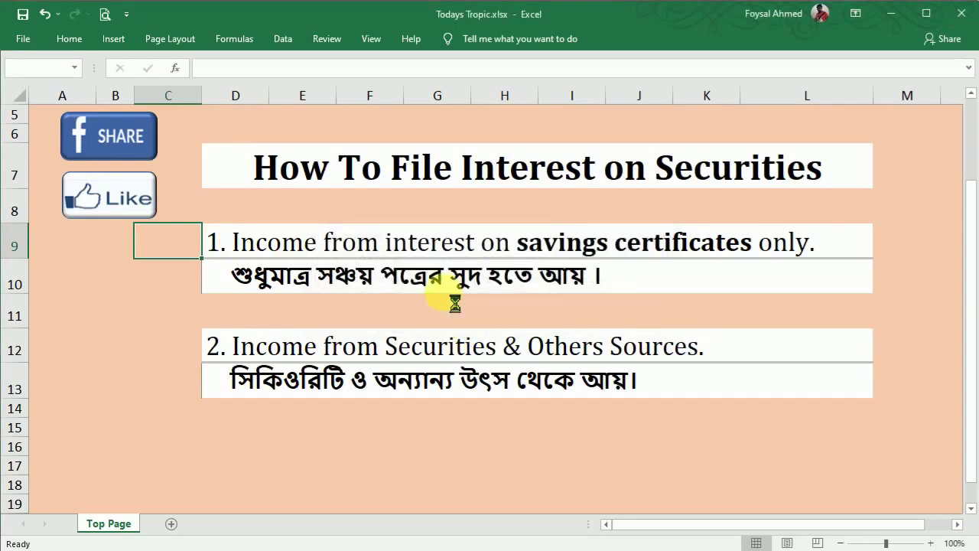
click(323, 141)
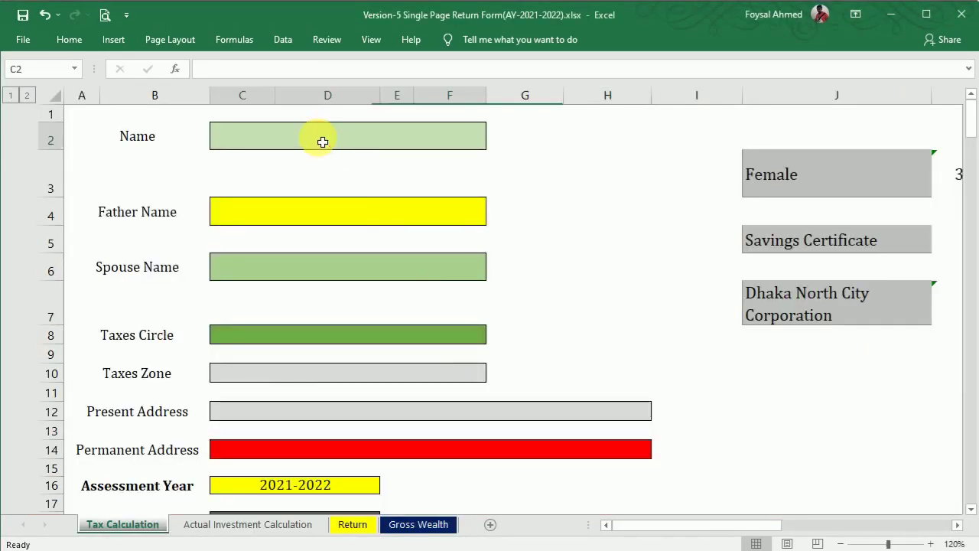
Step: Enter the taxpayer's name in C2 and the father's name from the certificate in C4
double_click(328, 147)
text(Mrs. Y)
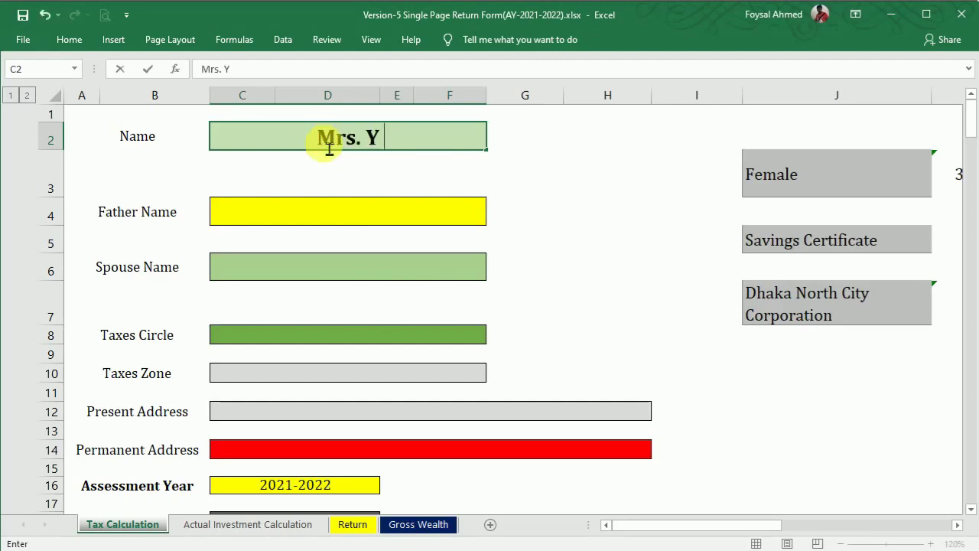
click(584, 243)
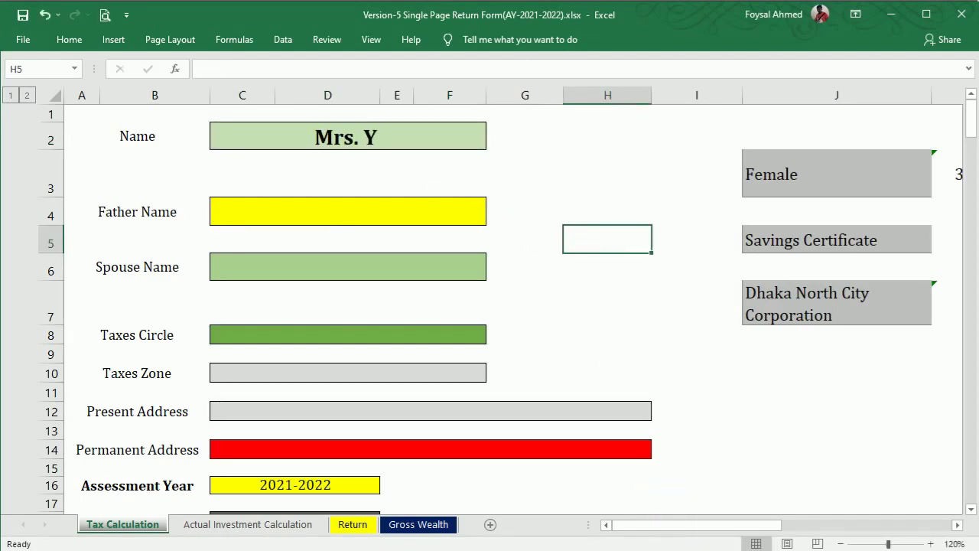
mouse_move(698, 548)
click(769, 505)
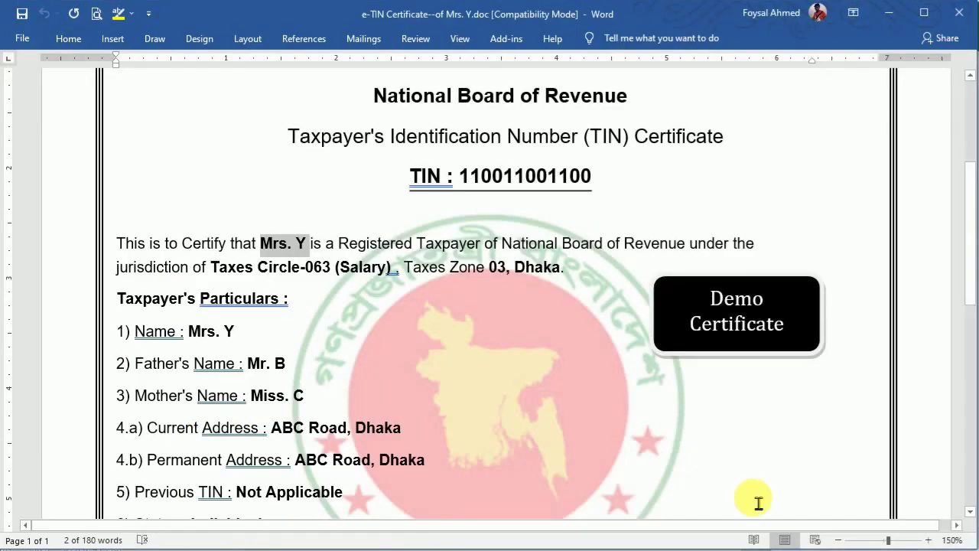
click(278, 366)
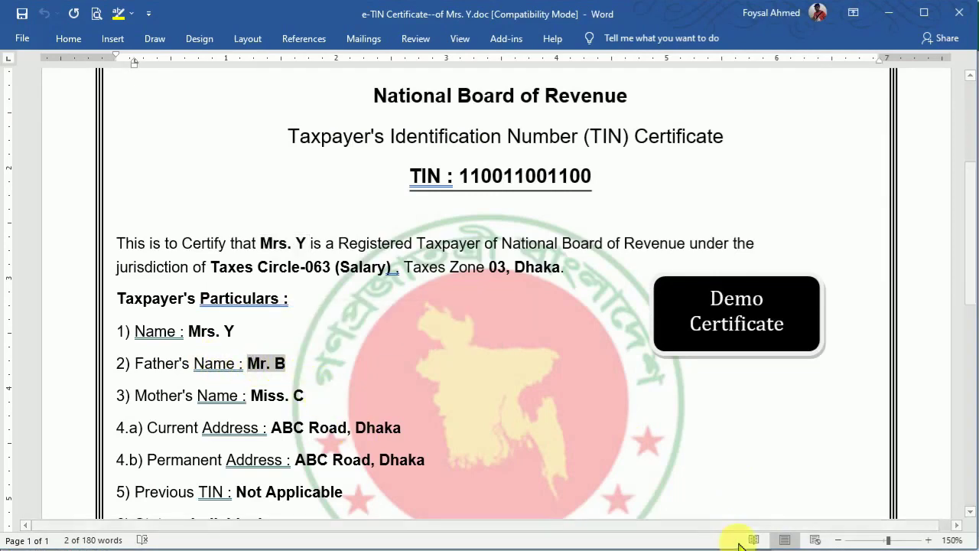
click(663, 548)
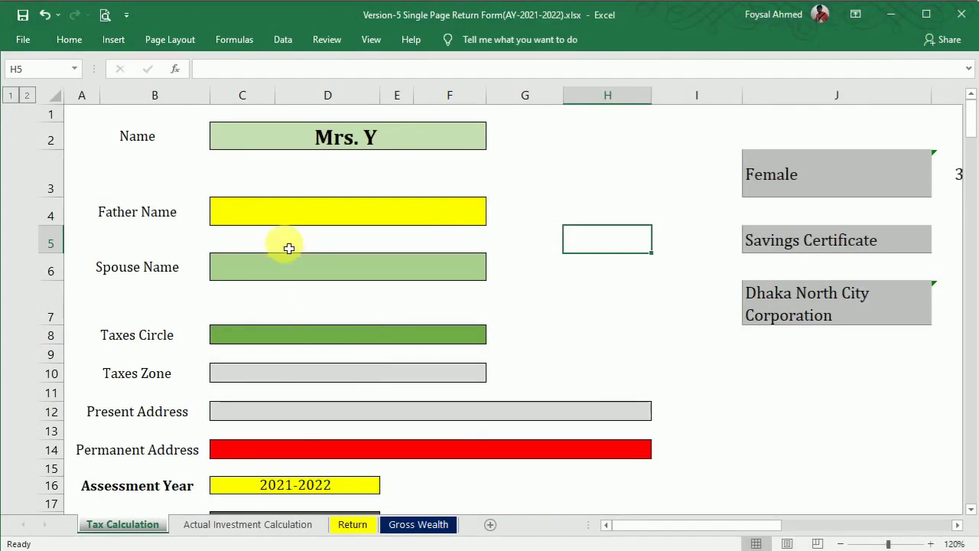
double_click(264, 222)
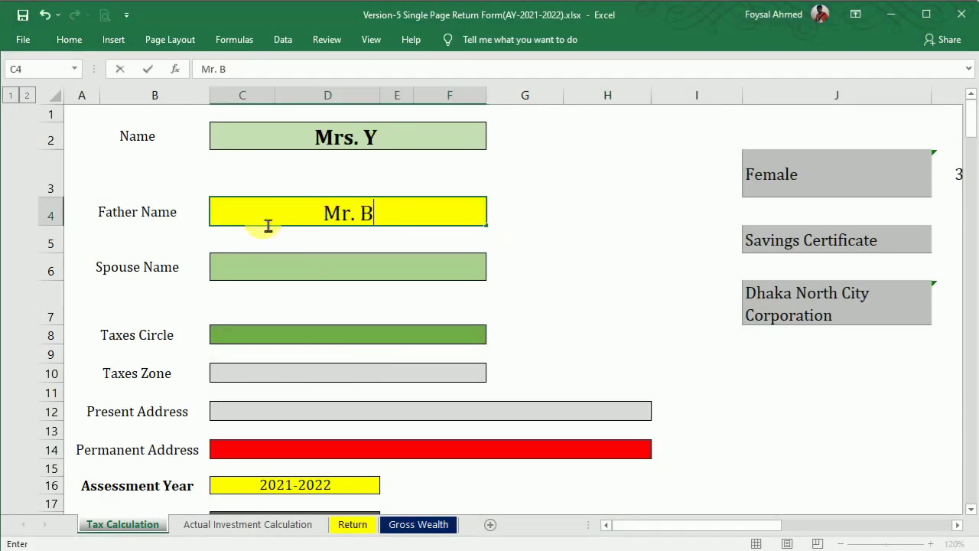
click(672, 360)
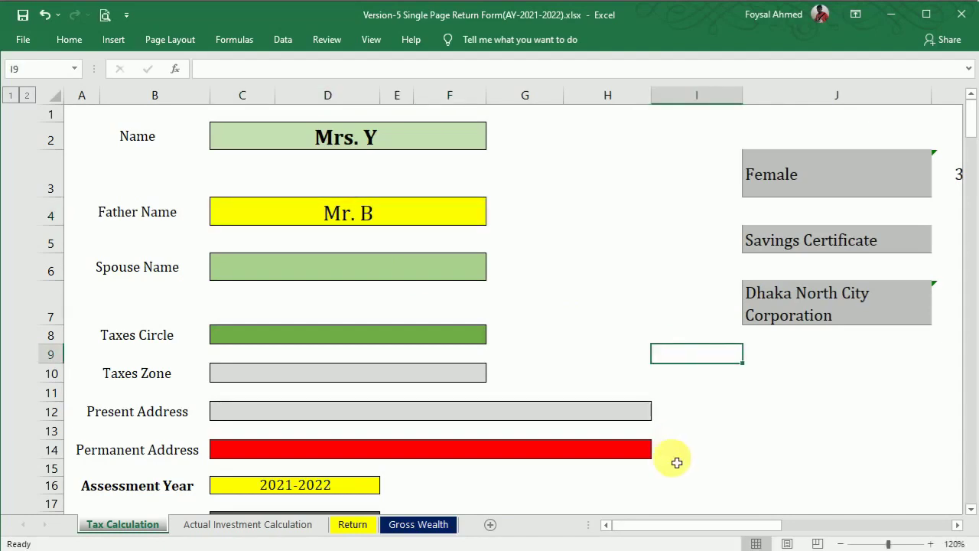
Step: Copy Taxes Circle 063 (Salary) from the certificate into C8
click(754, 469)
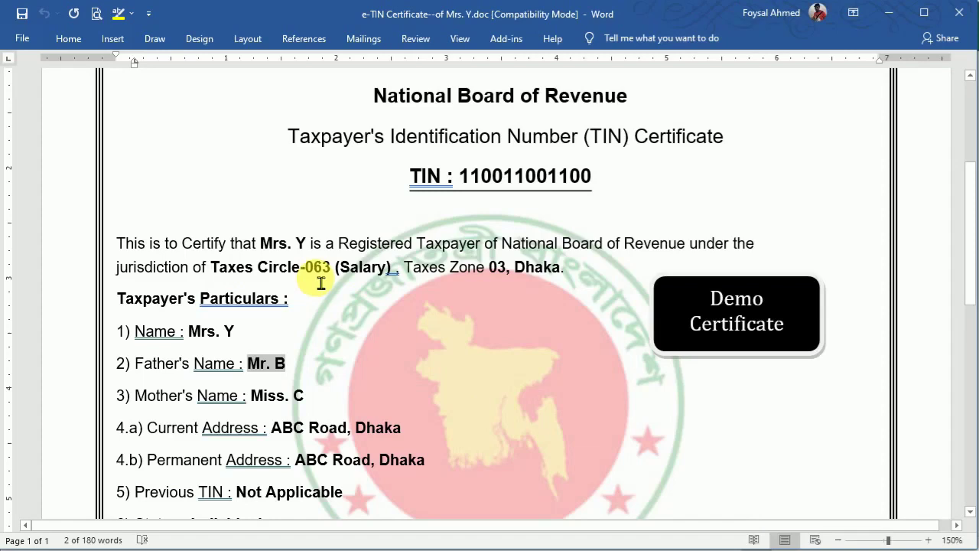
drag(306, 269, 390, 279)
key(ctrl+c)
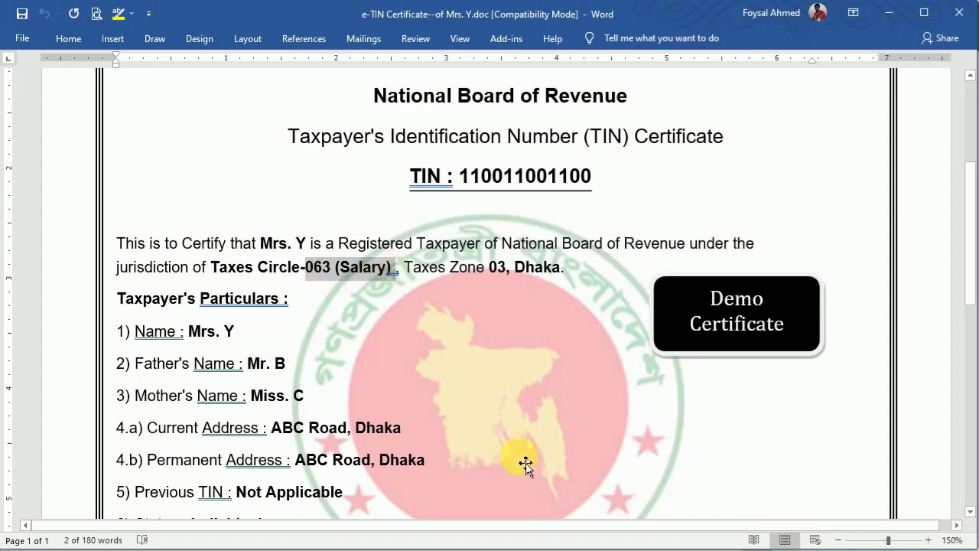
mouse_move(706, 546)
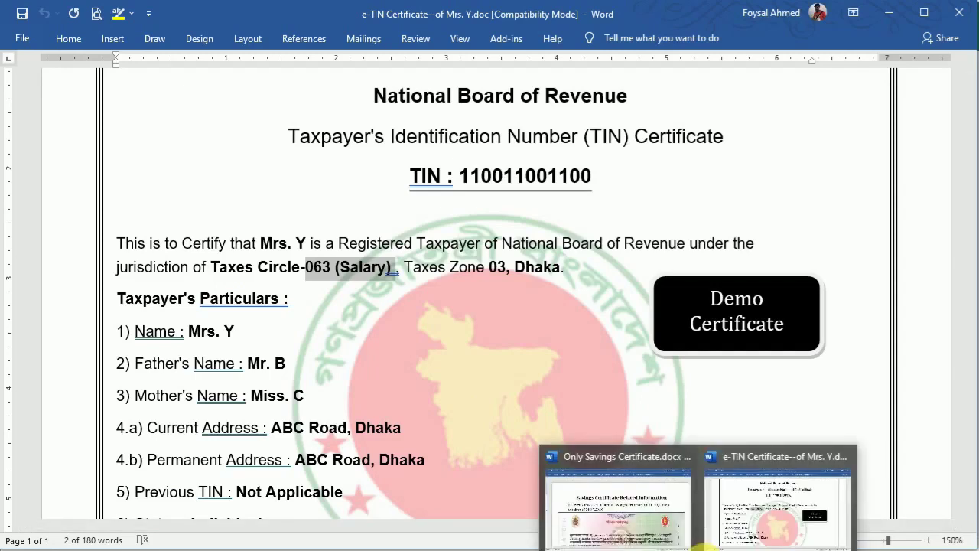
click(607, 518)
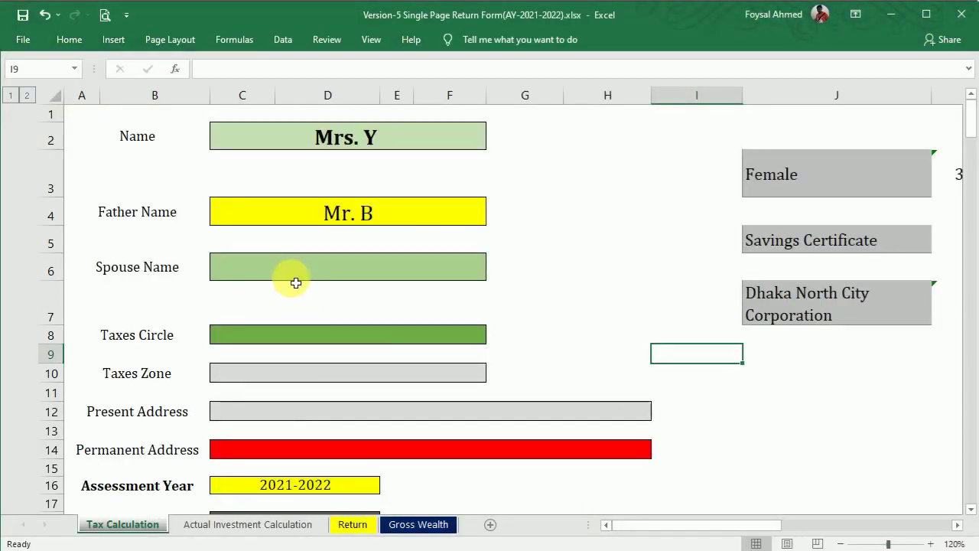
double_click(307, 341)
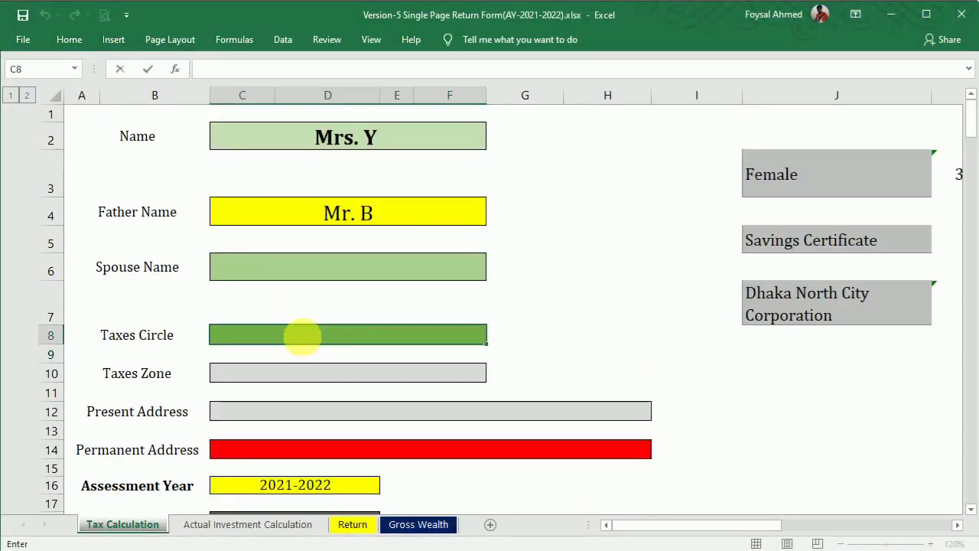
key(ctrl+v)
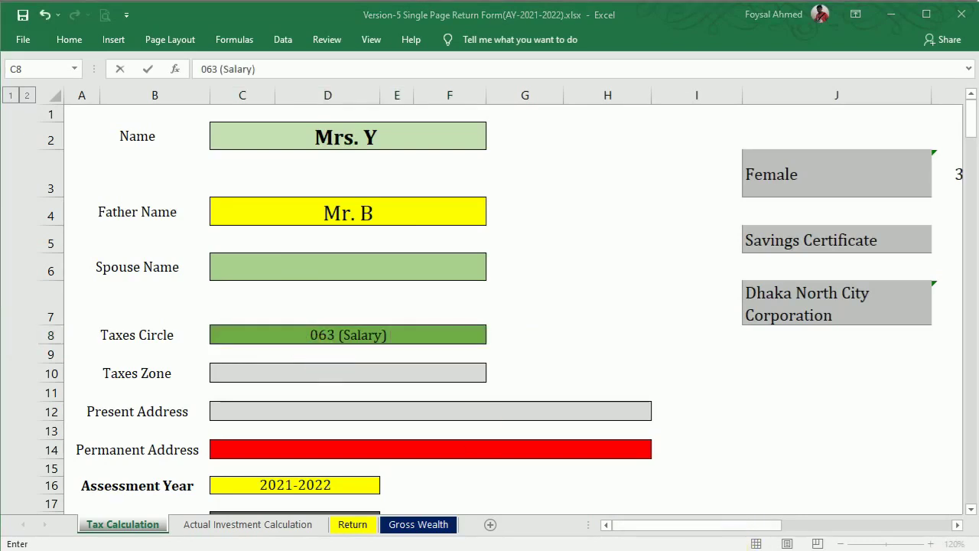
Step: Fill Taxes Zone C10 with 03, Dhaka from the certificate
click(736, 505)
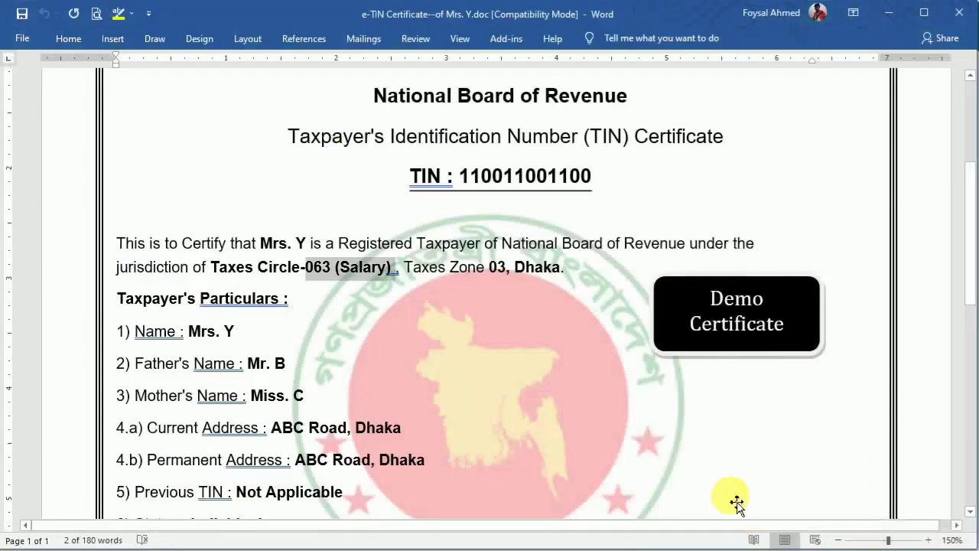
click(503, 278)
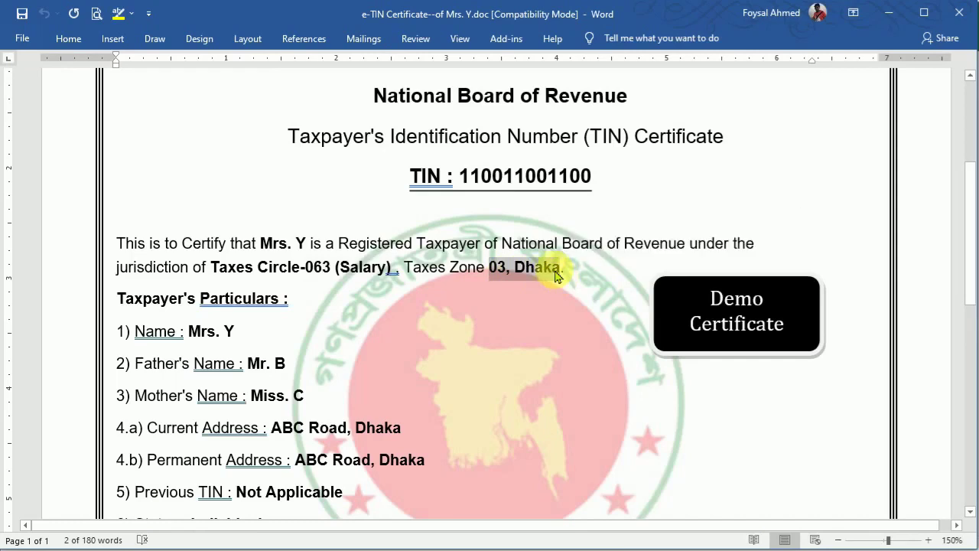
key(alt+Tab)
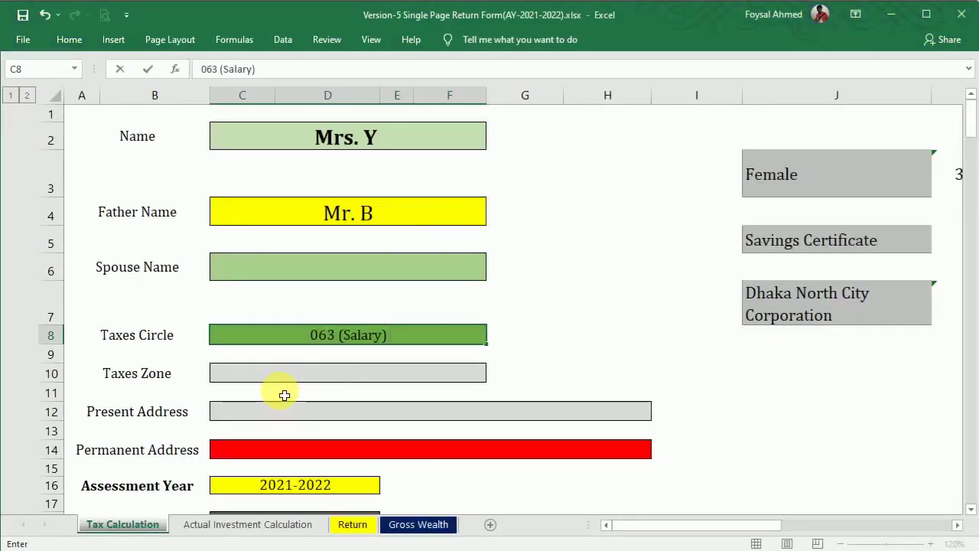
double_click(285, 374)
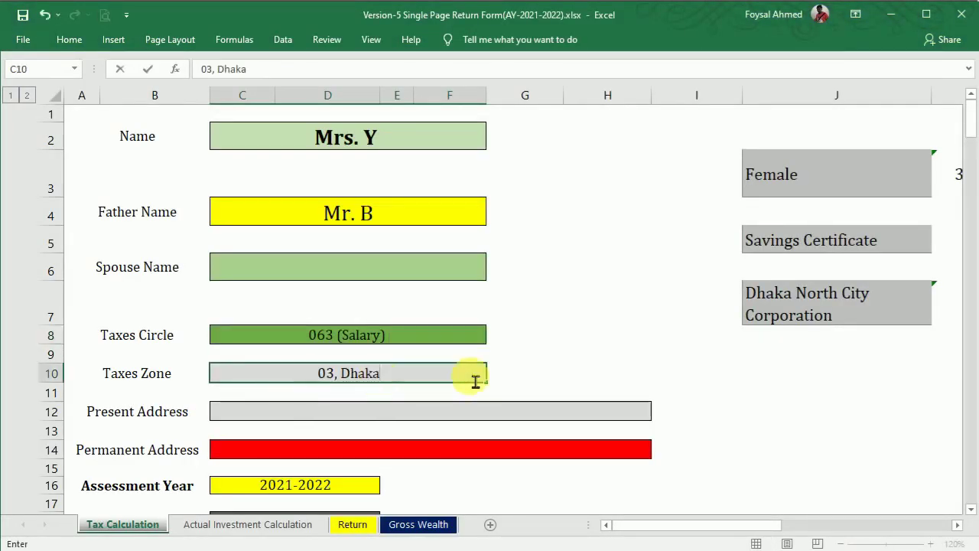
click(555, 353)
Step: Paste the certificate address ABC Road, Dhaka into both Present Address and Permanent Address
mouse_move(699, 548)
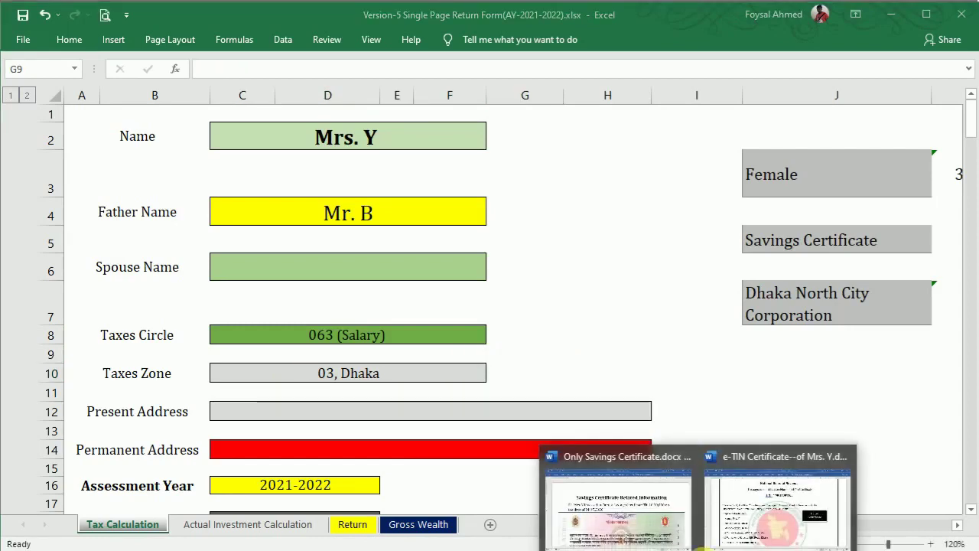
click(765, 497)
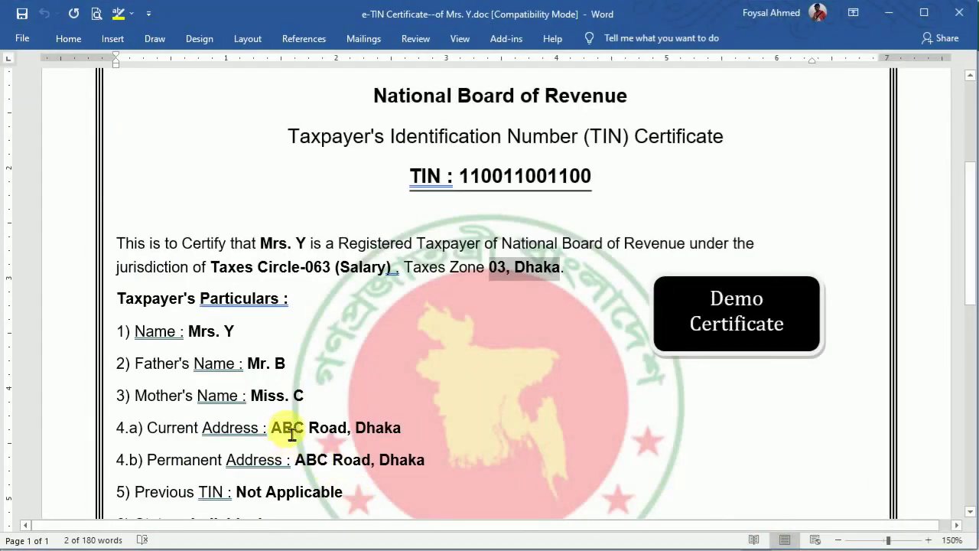
drag(288, 436, 401, 437)
key(ctrl+c)
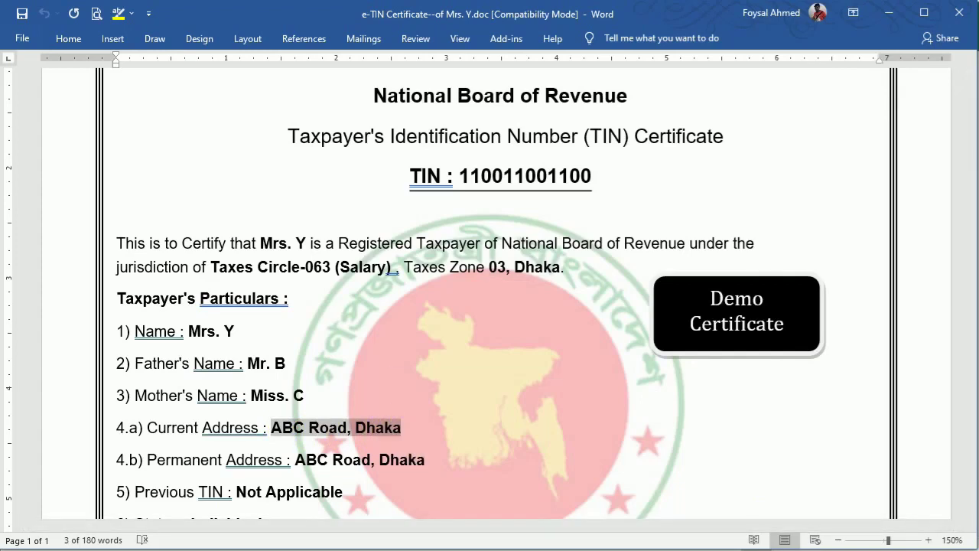
key(alt+Tab)
double_click(337, 421)
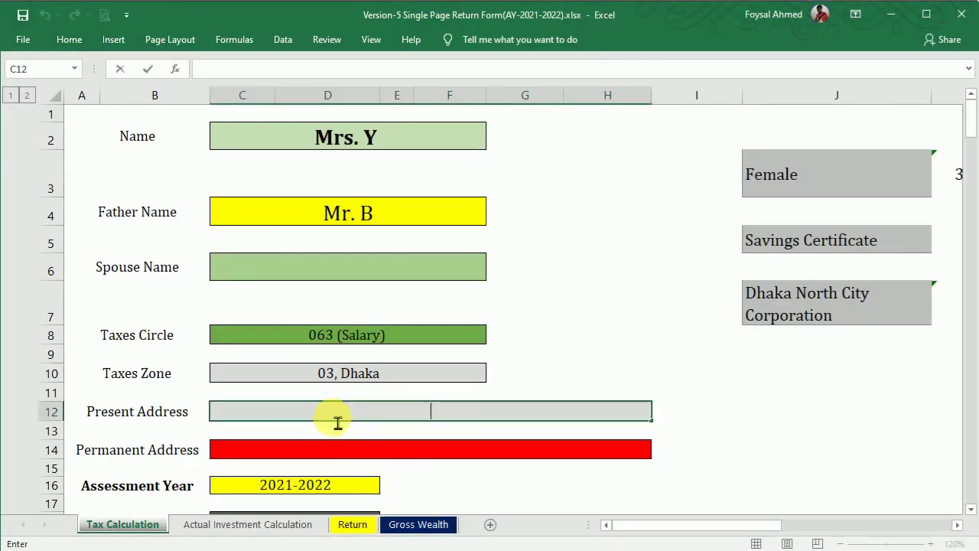
key(ctrl+v)
double_click(348, 456)
key(ctrl+v)
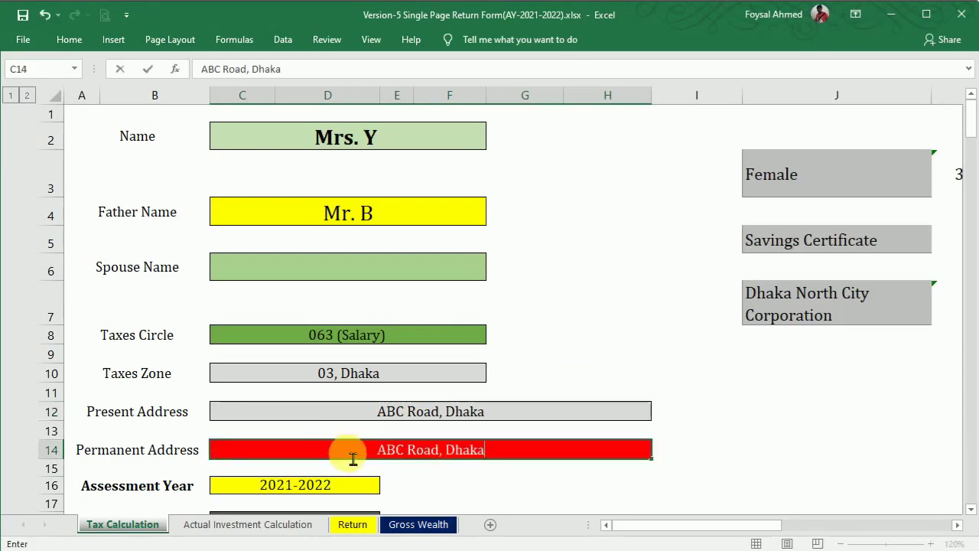
click(699, 391)
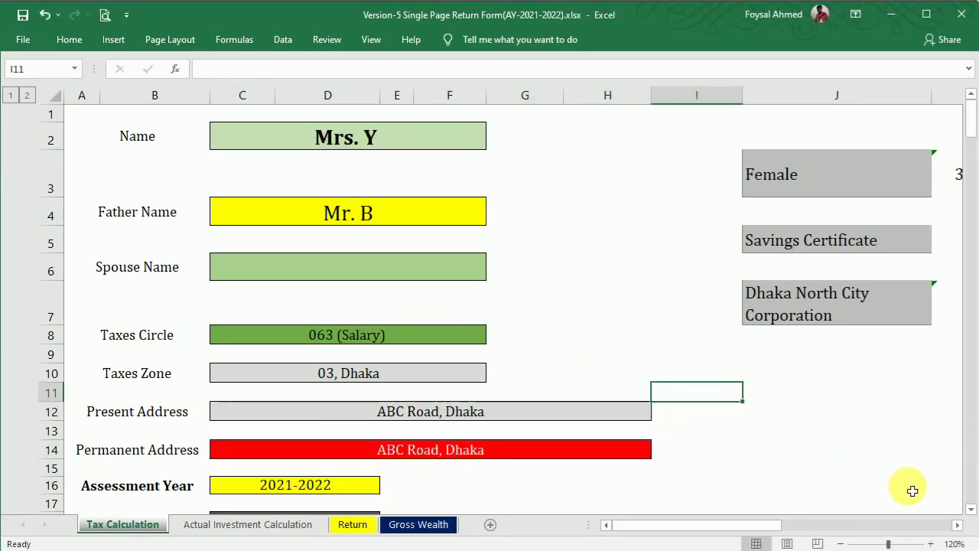
Step: Enter the TIN from the e-TIN certificate into the TIN No. field C18
scroll(970, 509, down, 2)
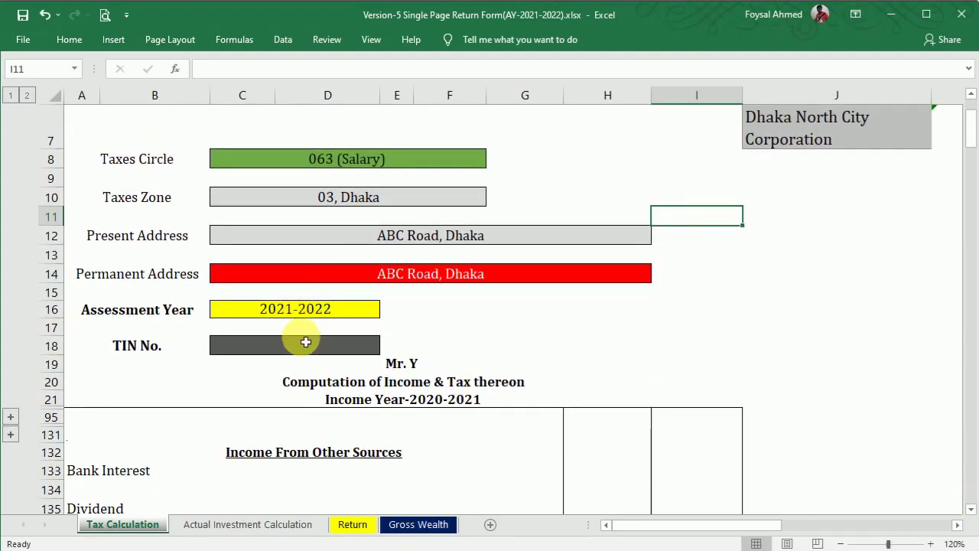
click(300, 348)
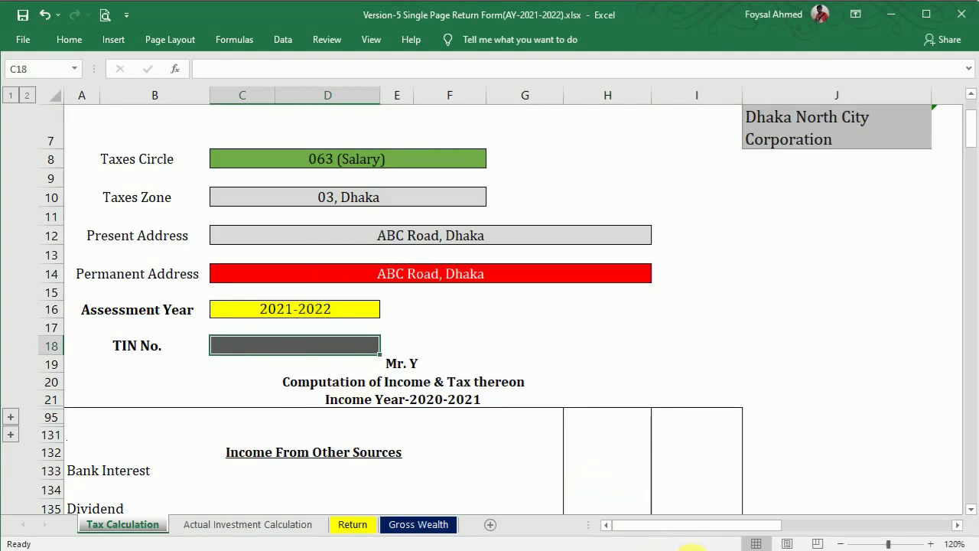
mouse_move(701, 548)
click(743, 517)
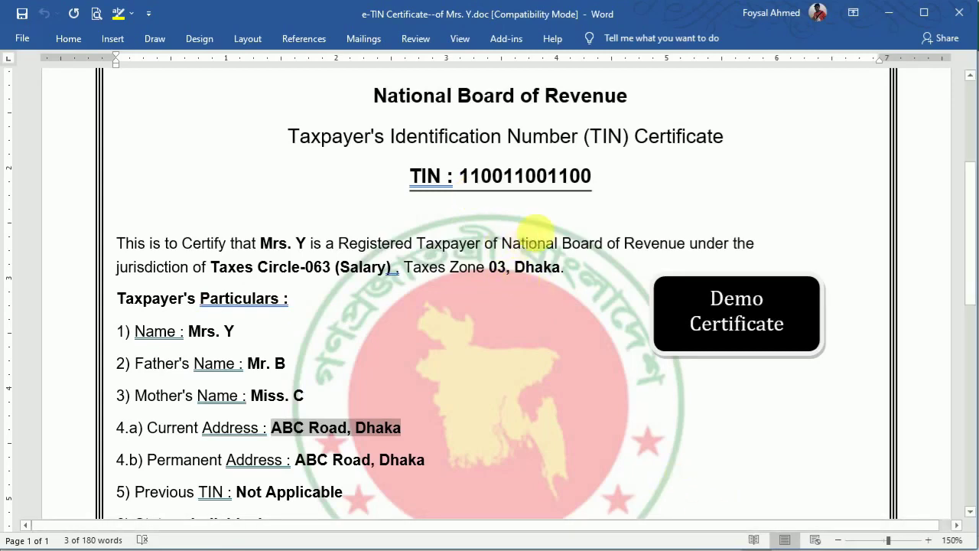
click(655, 548)
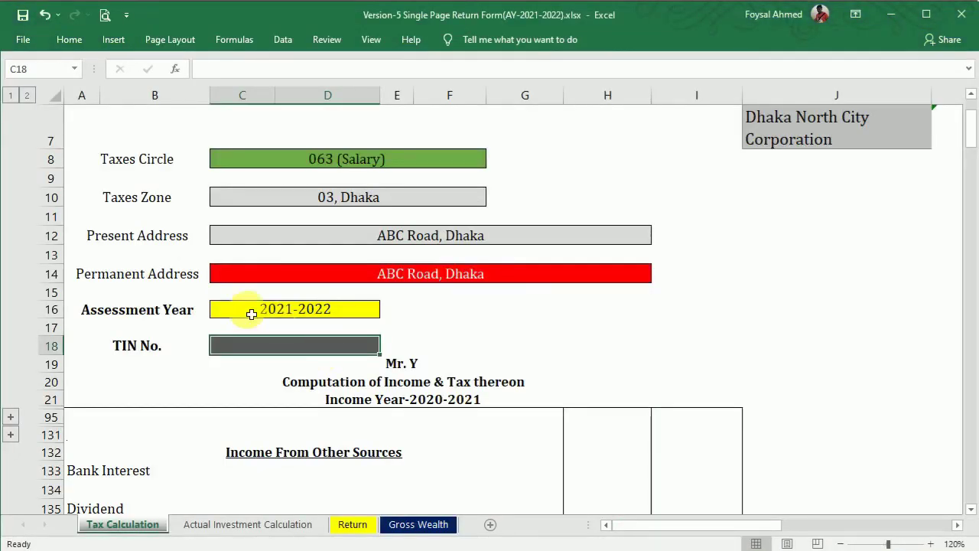
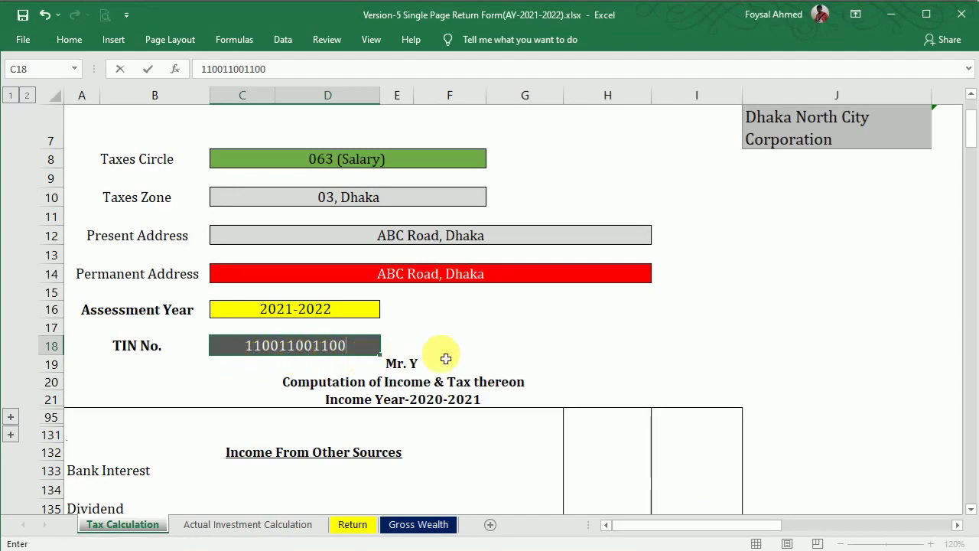
click(539, 336)
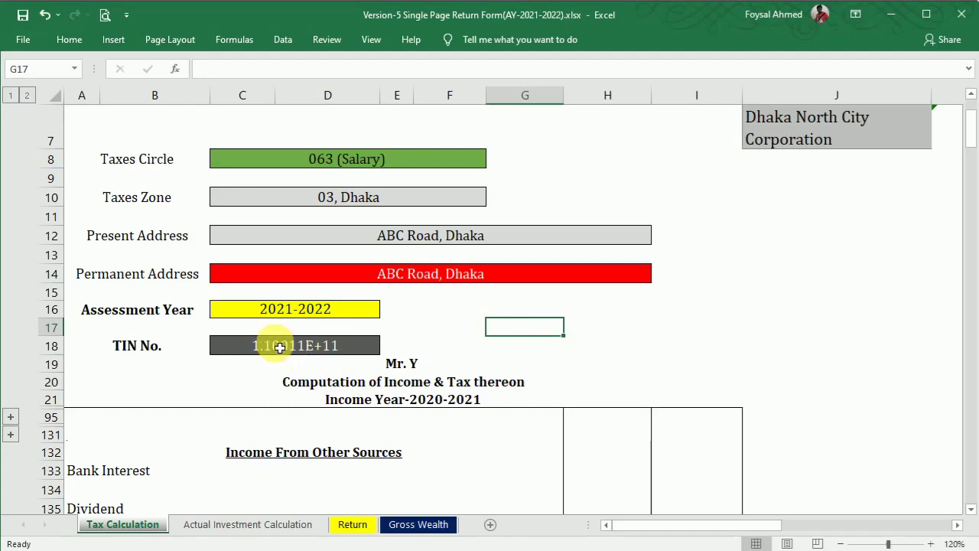
Step: Prefix the TIN with an apostrophe so it shows in full instead of 1.10011E+11
double_click(247, 352)
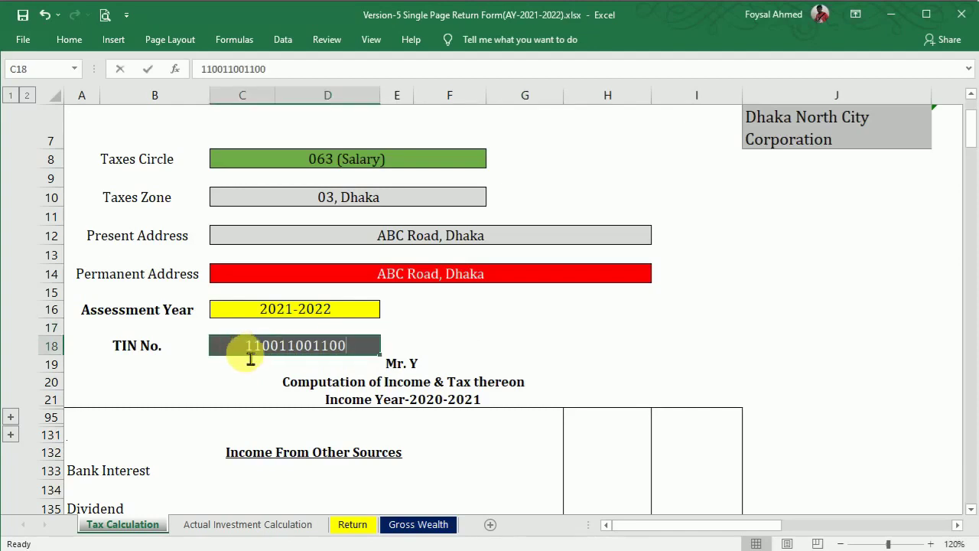
key(Home)
text(')
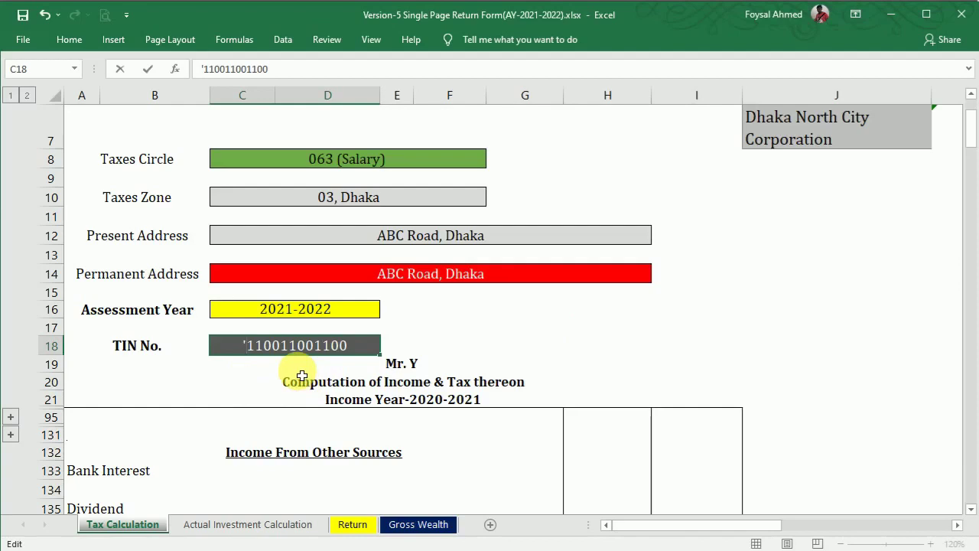
click(624, 348)
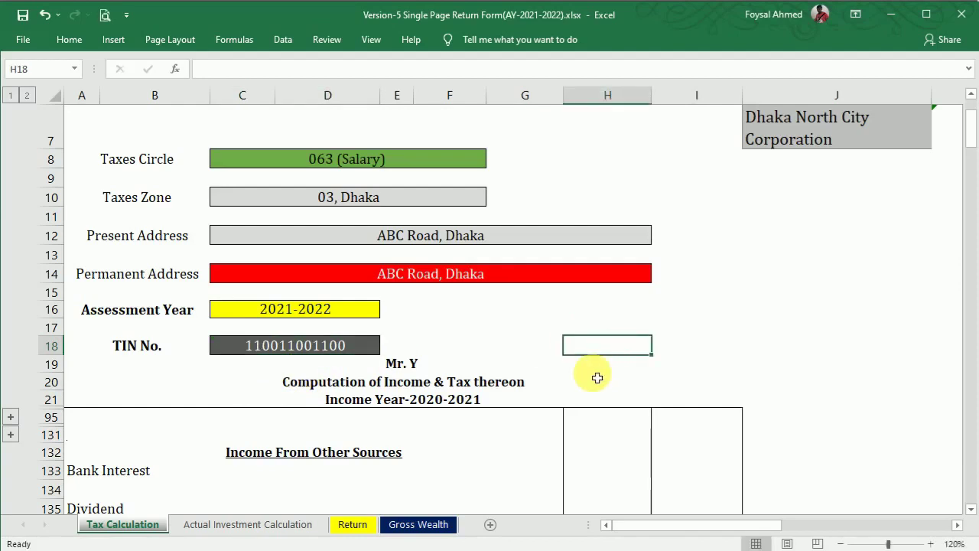
drag(970, 131, 972, 110)
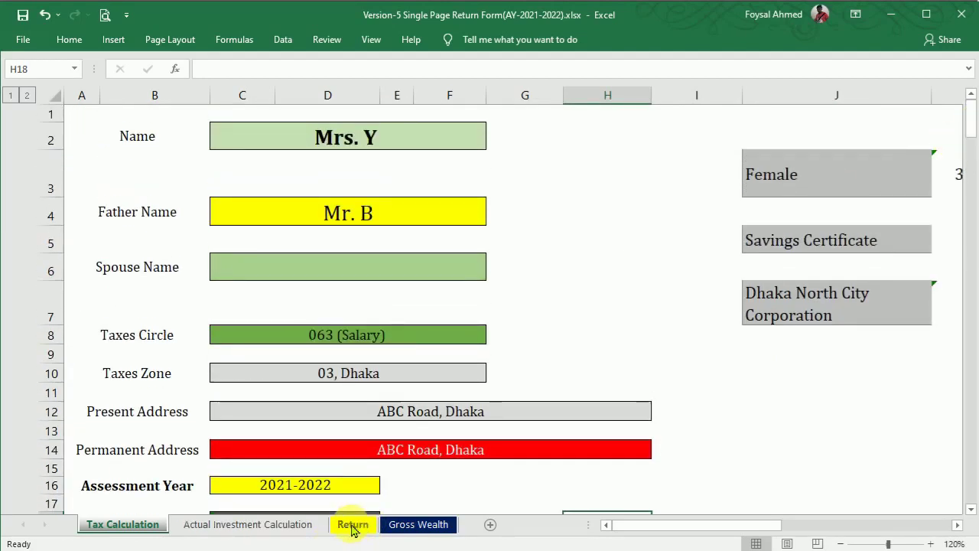
Step: Open the Return sheet at 130% zoom and scroll through the filled form to check it
click(354, 525)
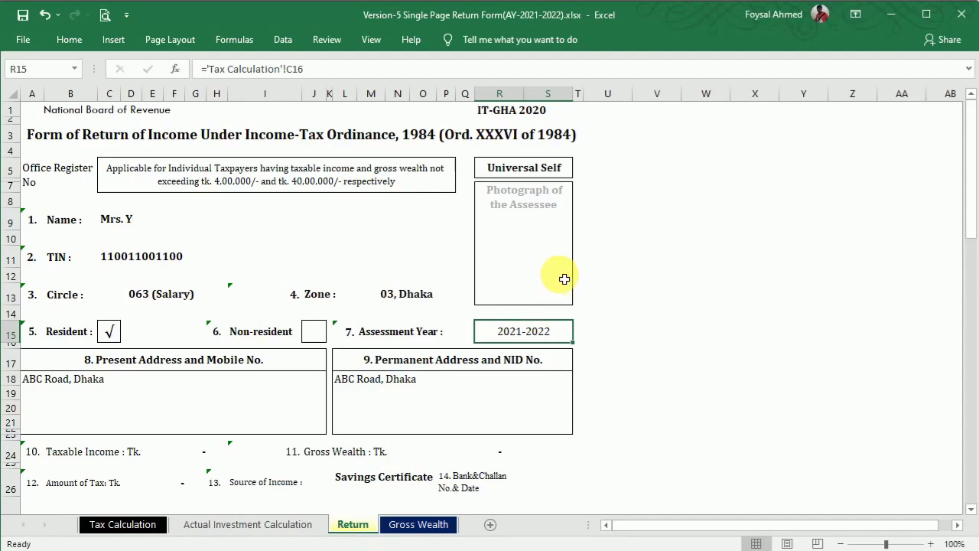
drag(973, 170, 973, 157)
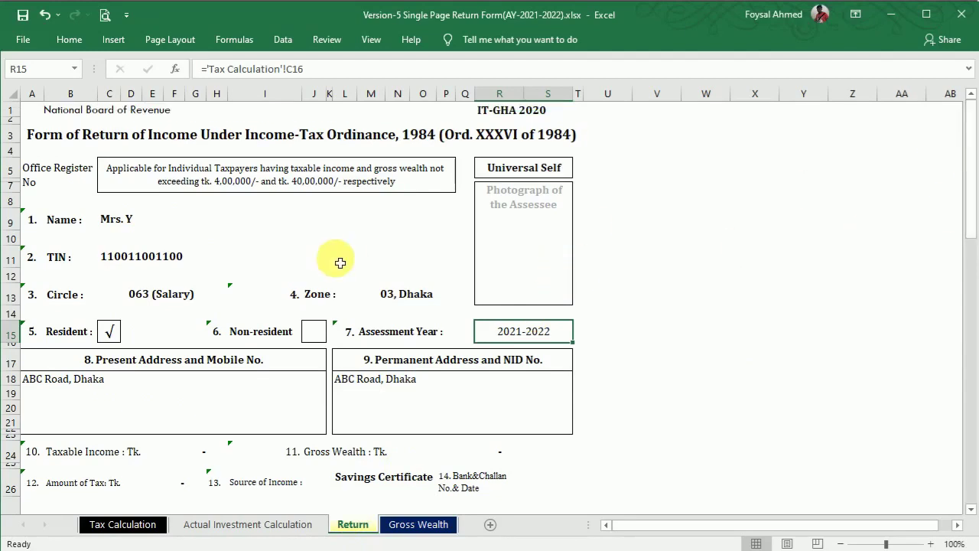
click(932, 544)
click(930, 544)
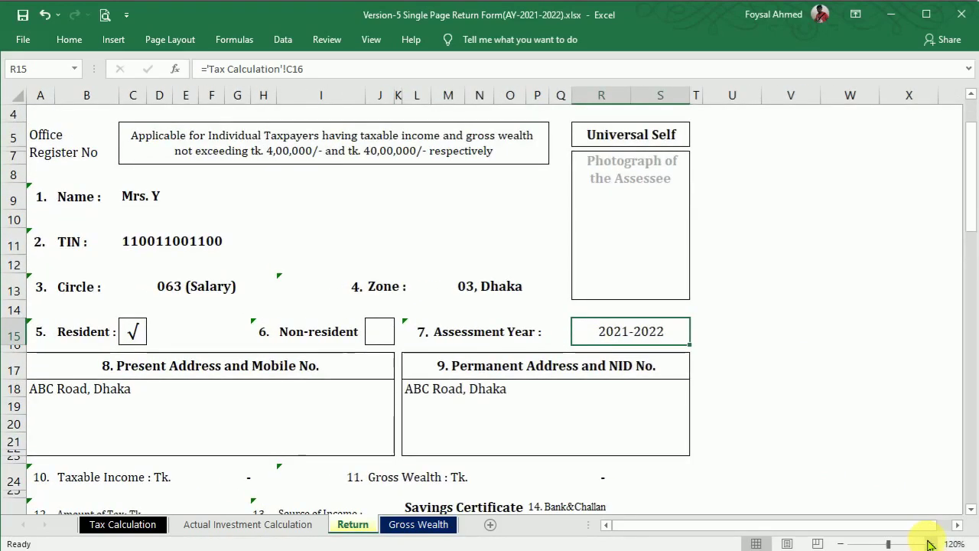
click(728, 525)
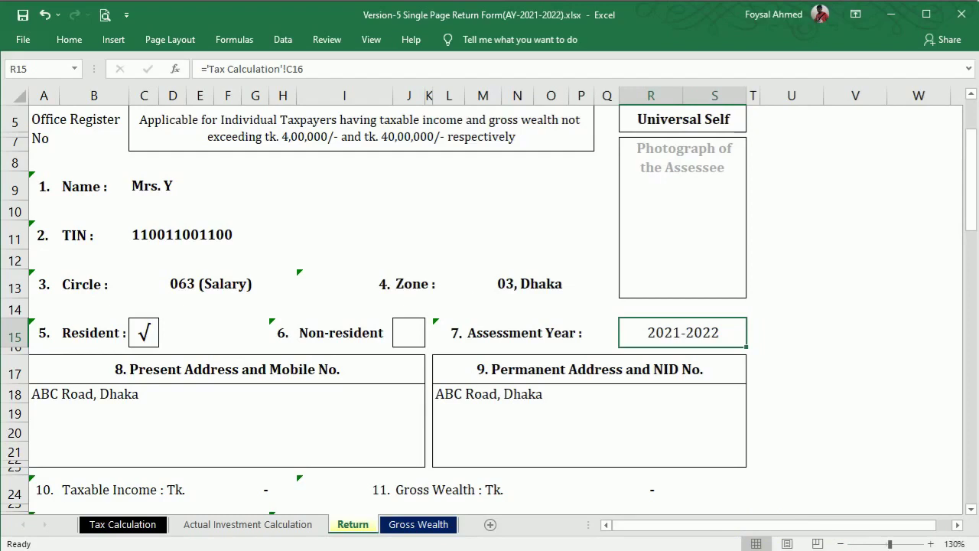
drag(975, 189, 968, 131)
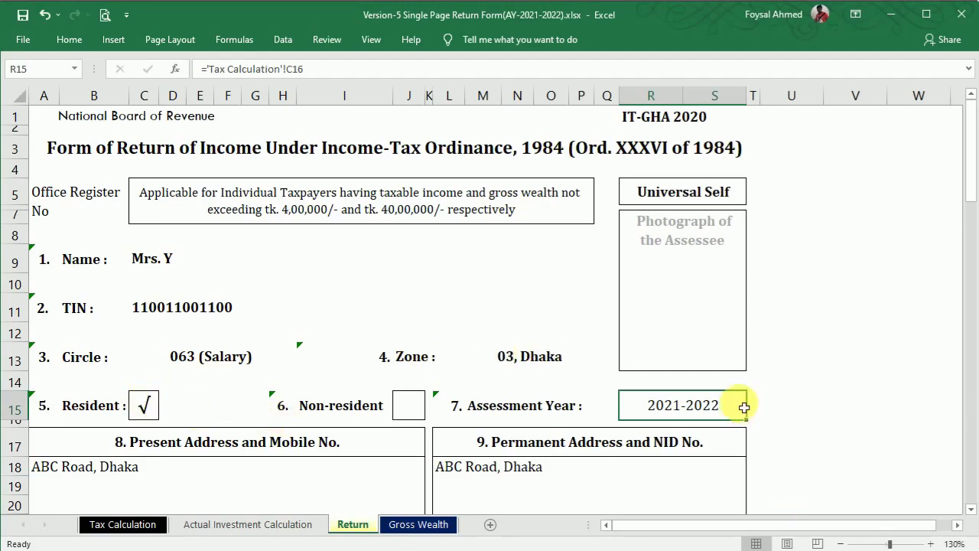
drag(970, 170, 969, 253)
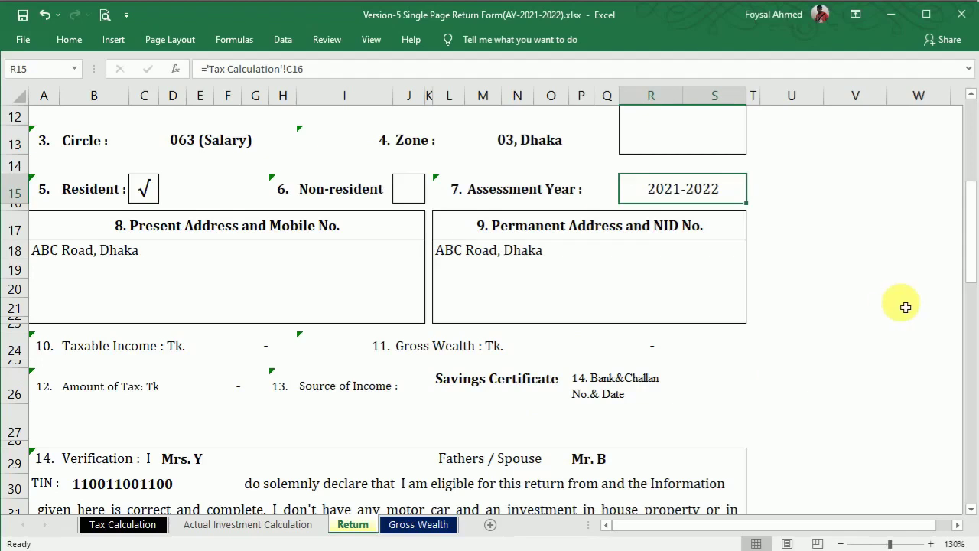
drag(972, 216, 972, 295)
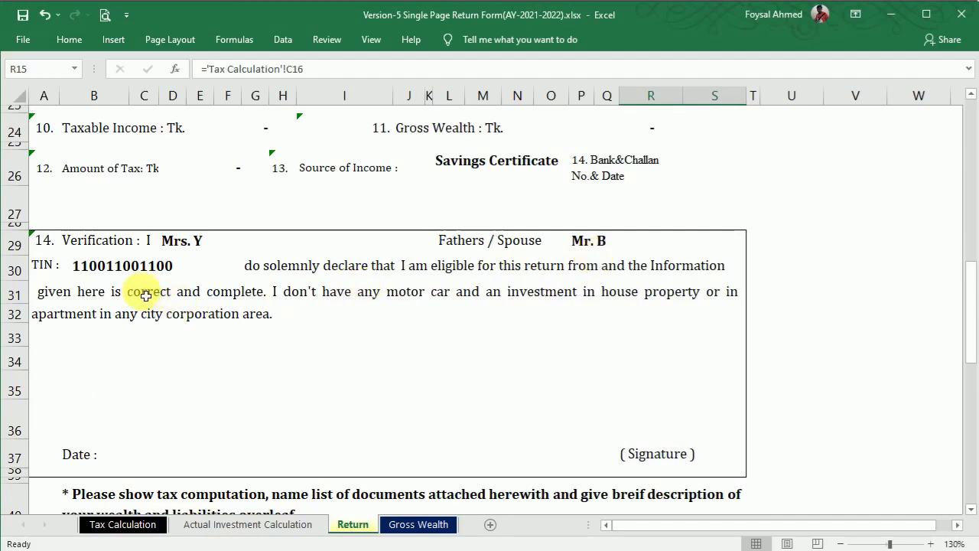
drag(968, 316, 964, 81)
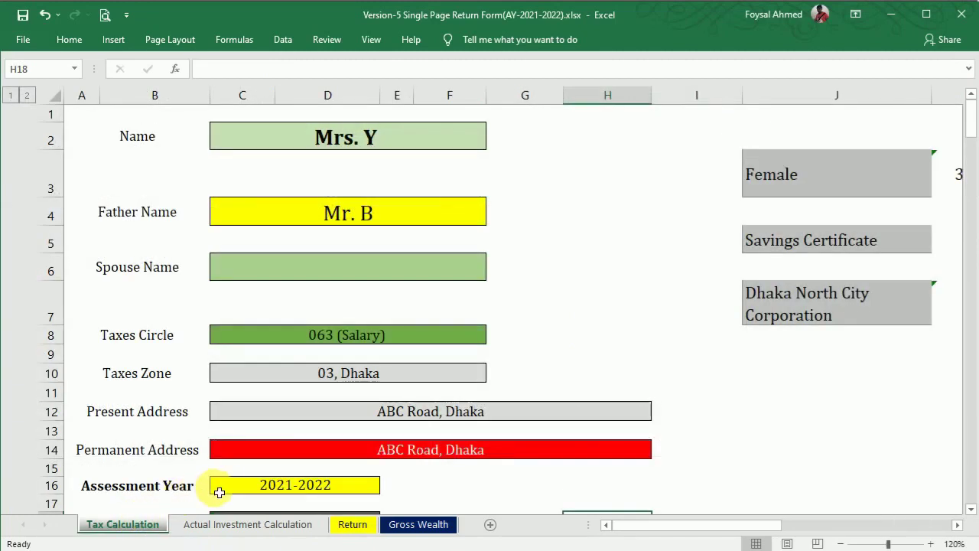
Step: Try the J3 taxpayer categories: Male, Female, Senior Citizens, Third Gender, disabled, and parents of disabled persons
drag(747, 525, 817, 523)
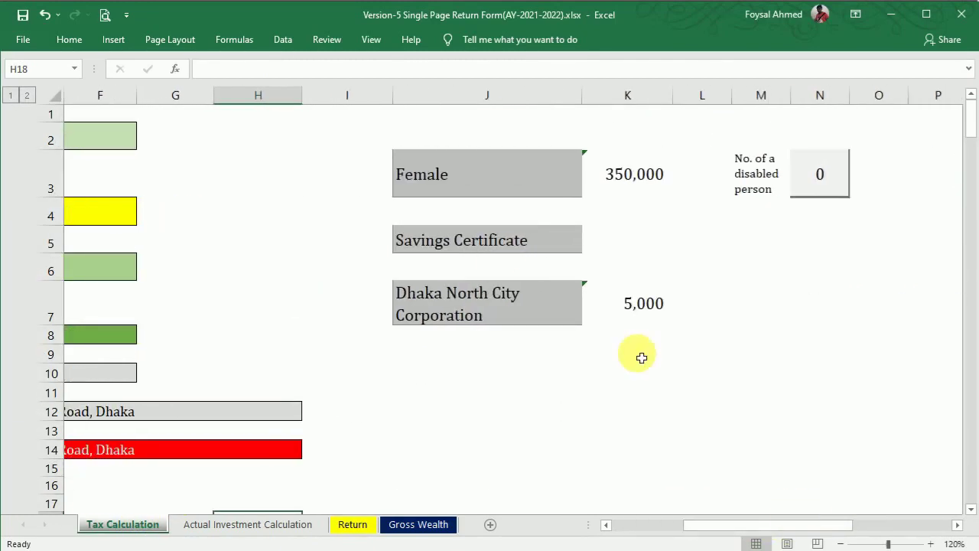
click(552, 168)
click(588, 190)
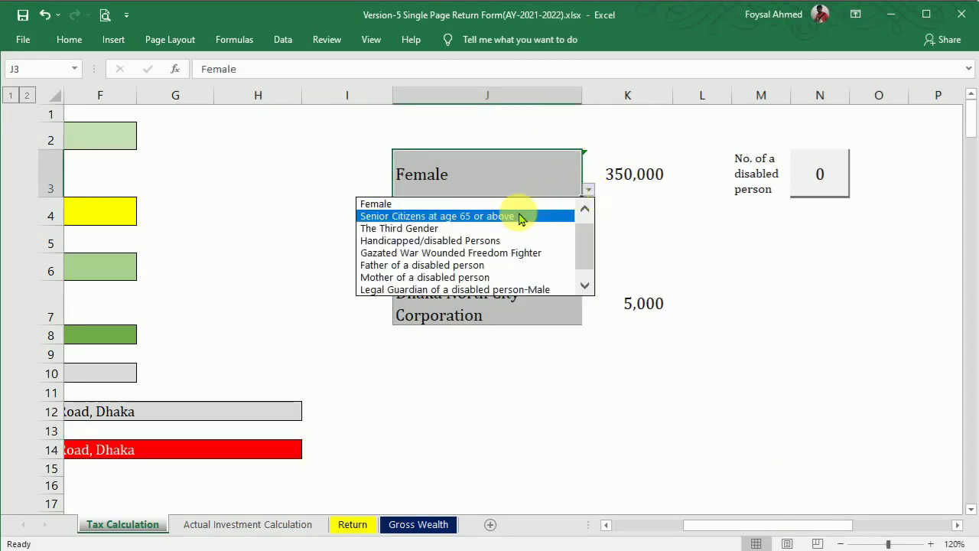
drag(588, 238, 589, 214)
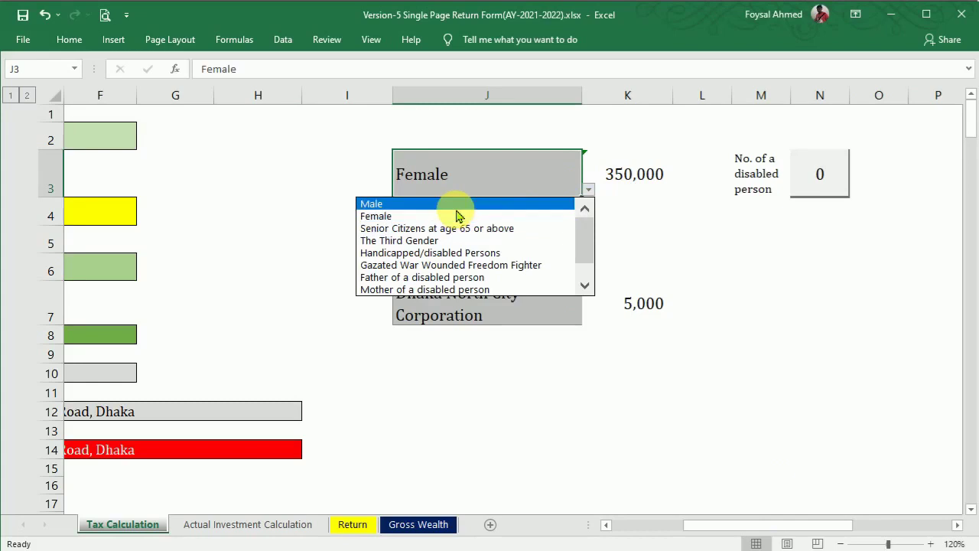
click(429, 203)
click(590, 191)
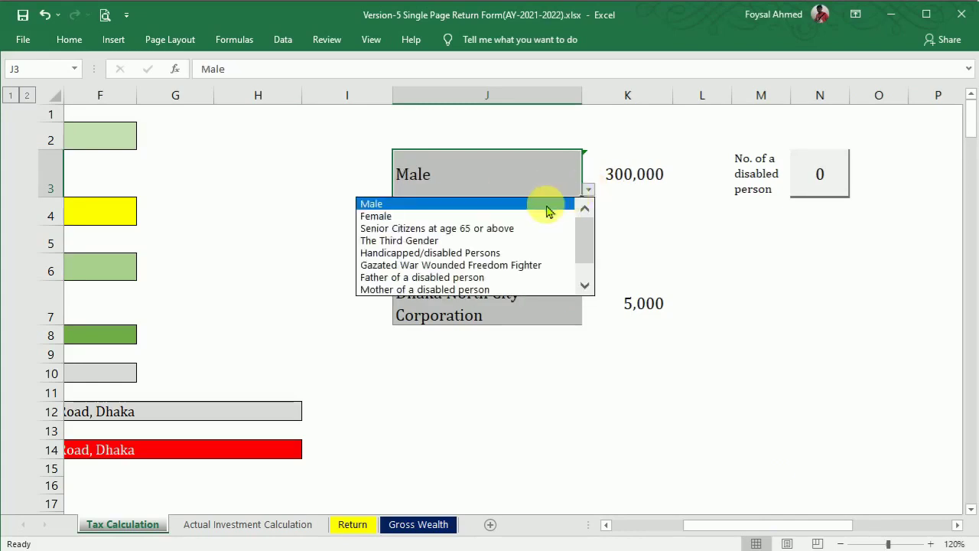
click(518, 213)
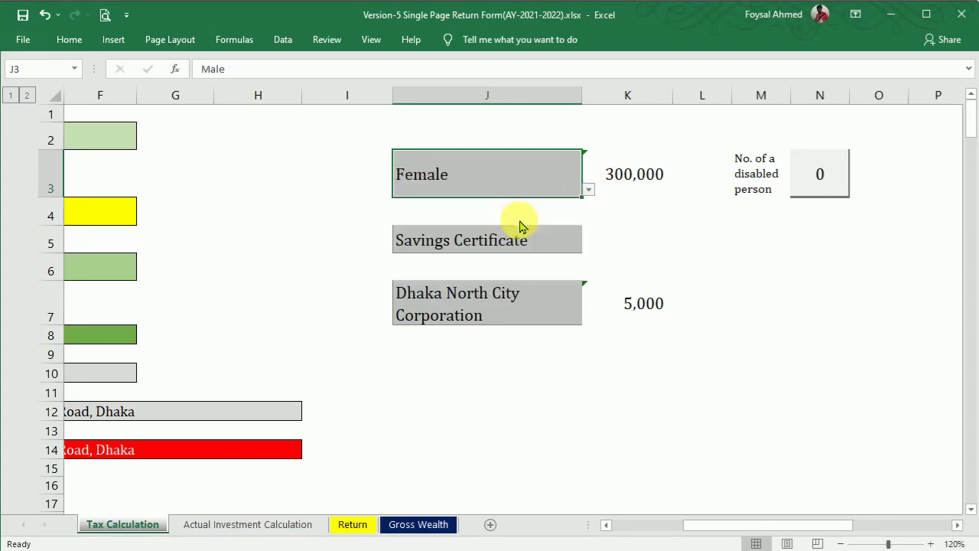
click(590, 193)
click(563, 218)
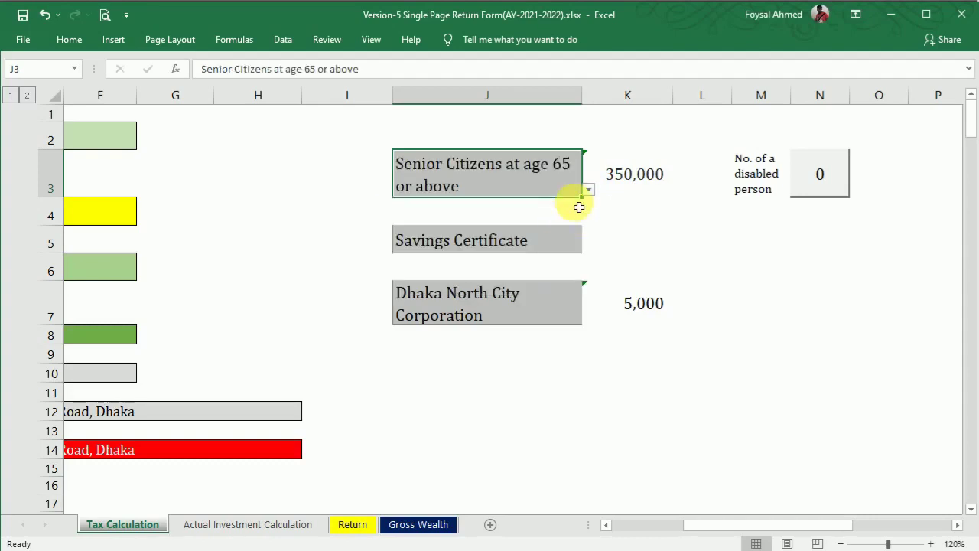
click(588, 189)
click(526, 222)
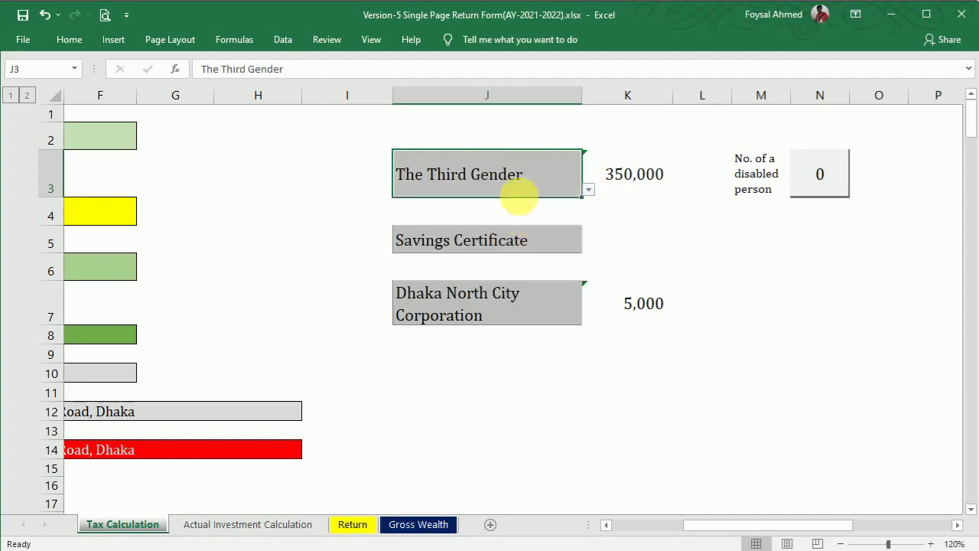
click(588, 189)
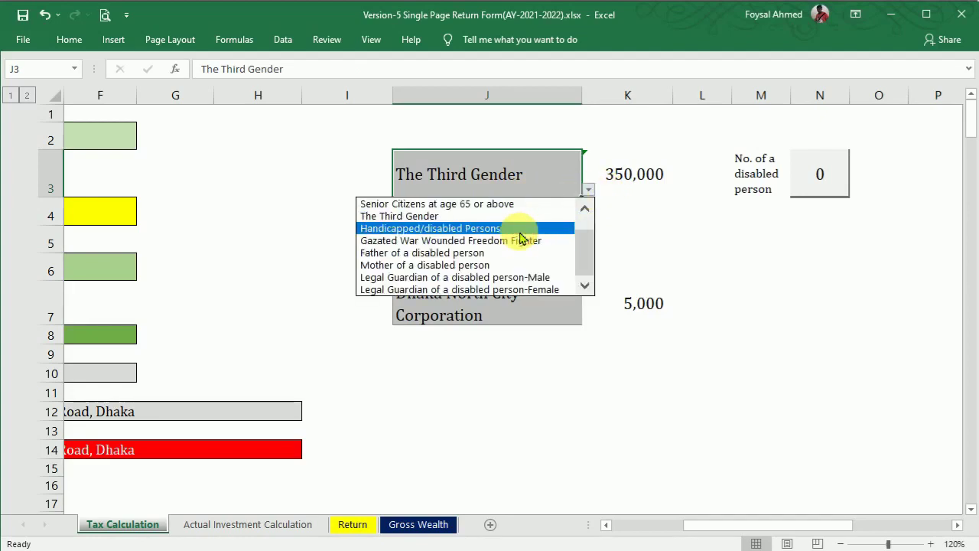
click(524, 228)
click(588, 190)
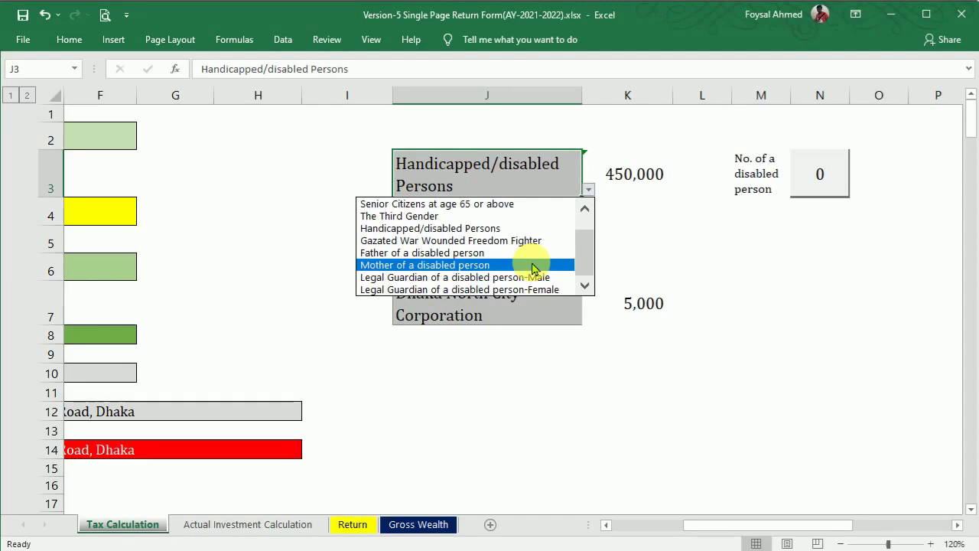
click(533, 266)
click(588, 190)
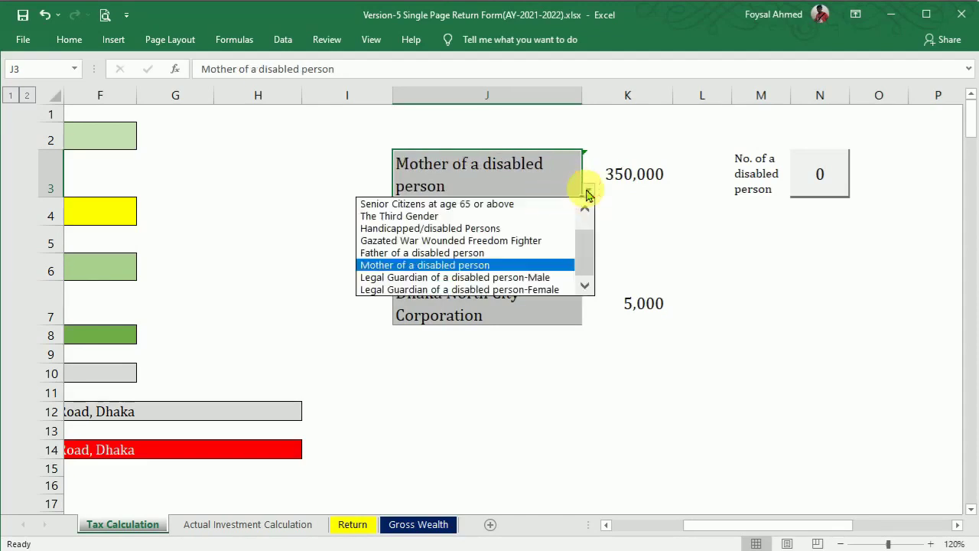
click(508, 253)
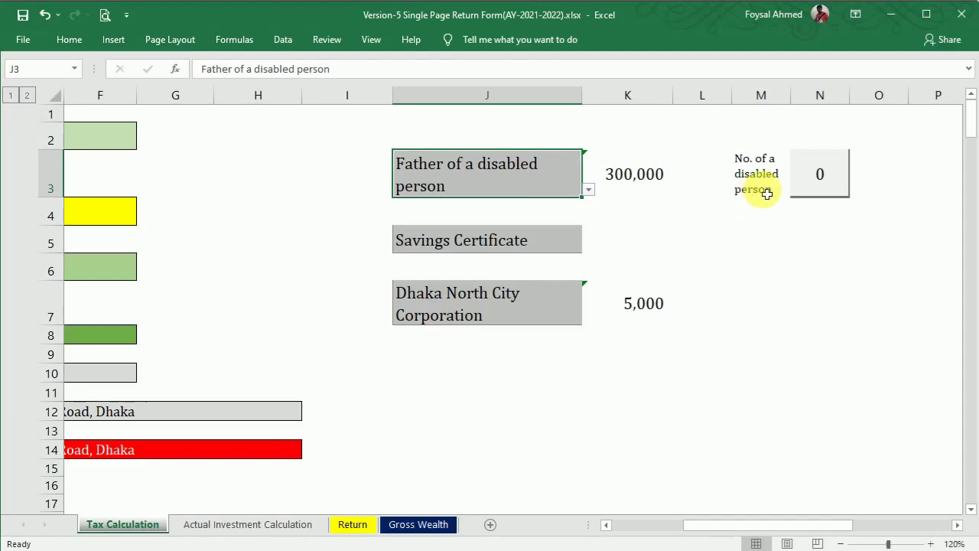
Step: Test 1 and 2 disabled persons in N3 with Mother of a disabled person, then reset it to 0
click(811, 184)
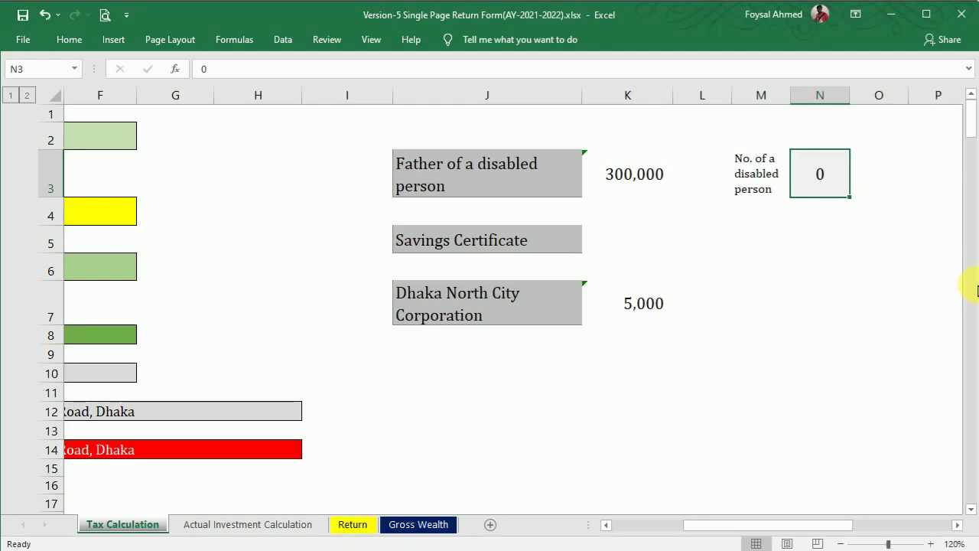
key(Return)
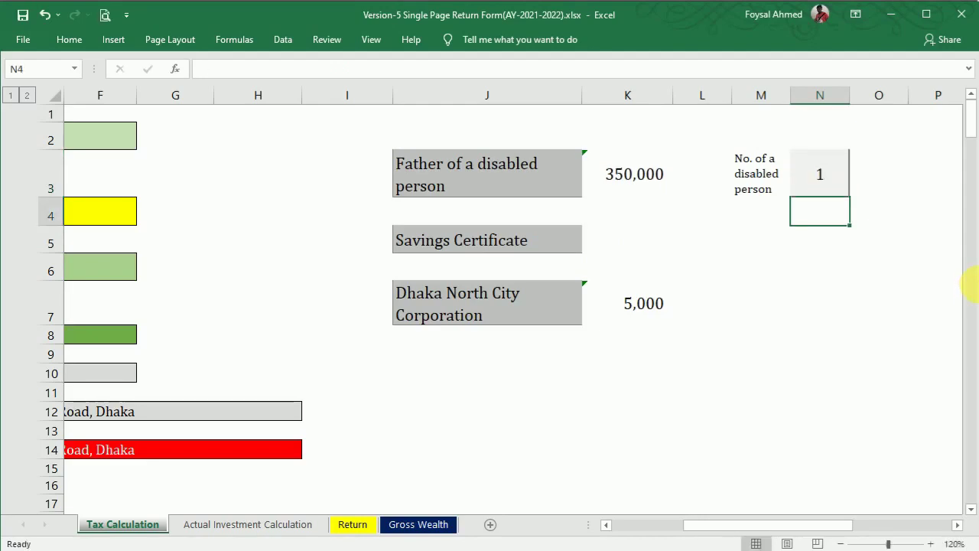
click(580, 191)
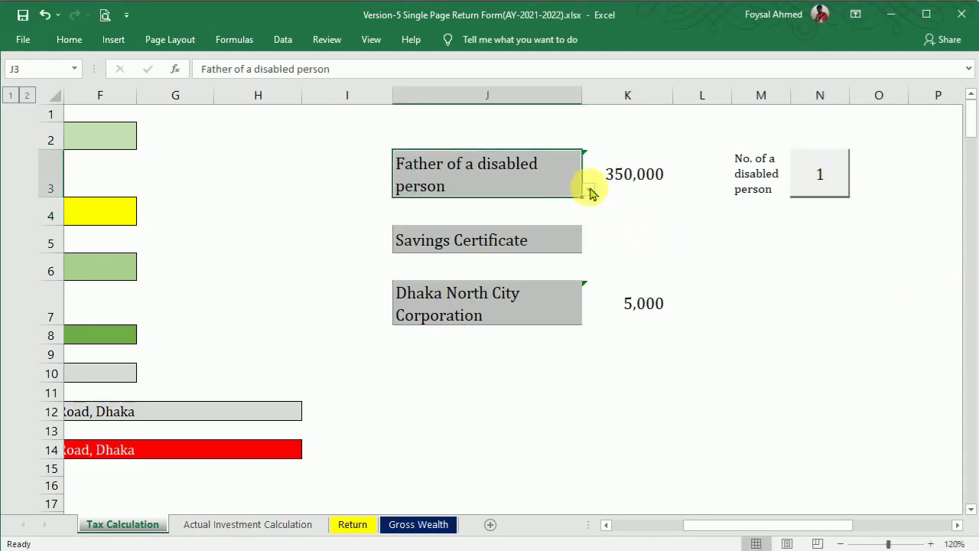
click(589, 189)
click(527, 265)
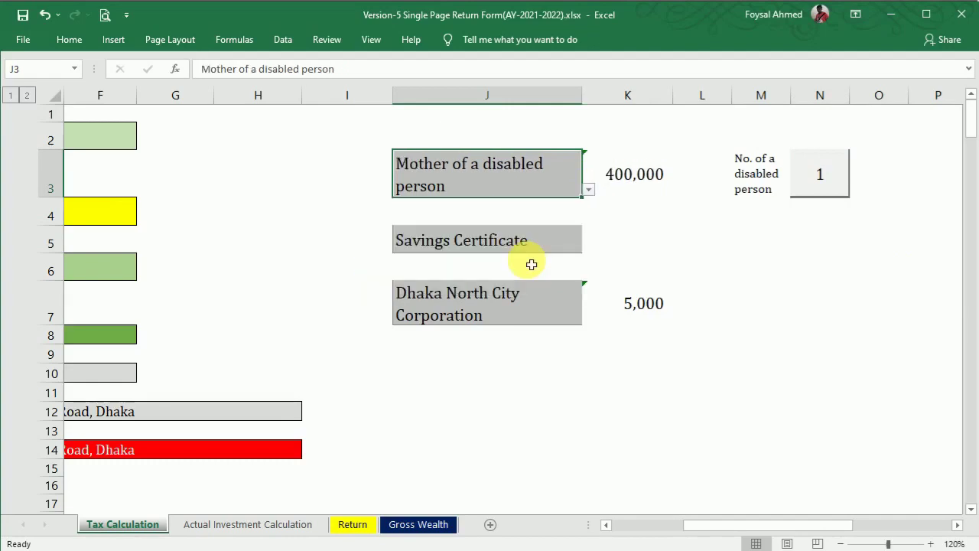
click(824, 183)
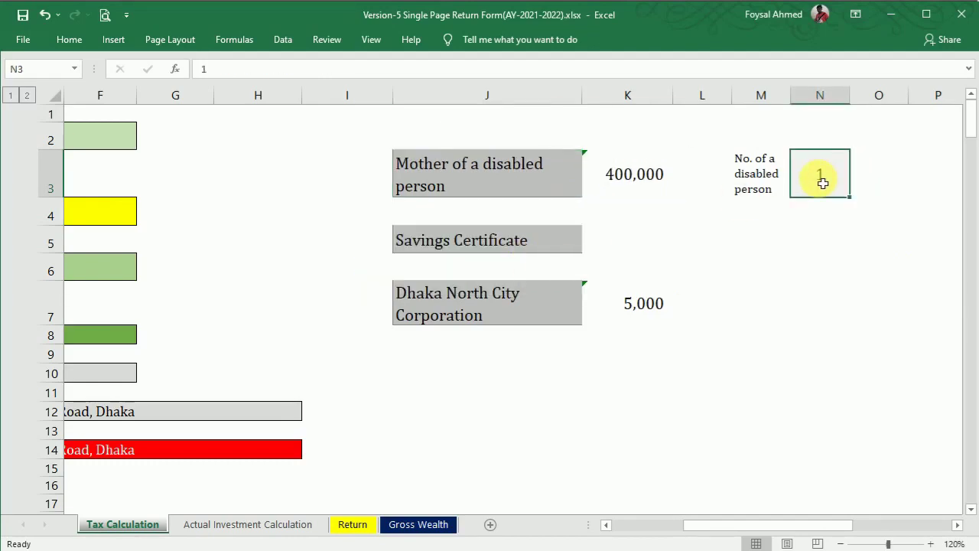
text(2)
key(Return)
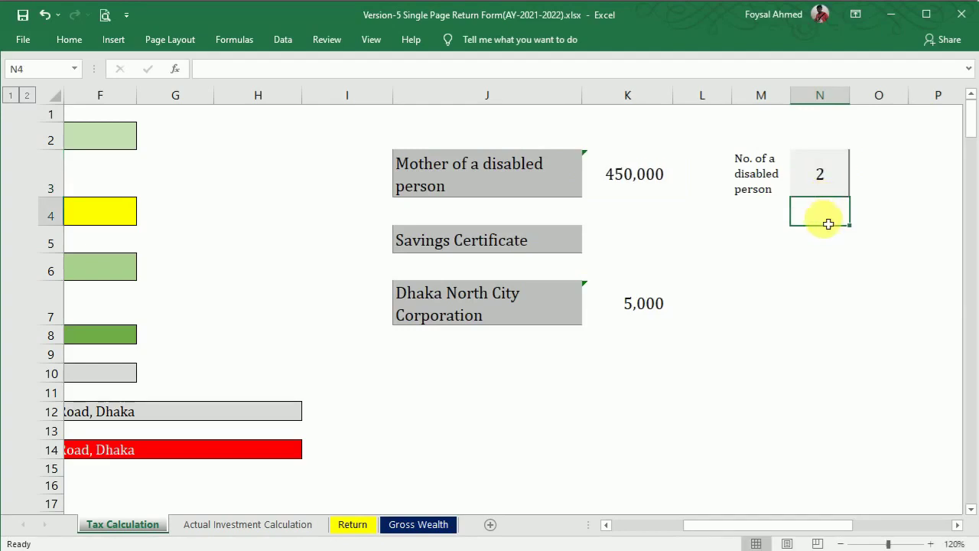
click(828, 184)
text(0)
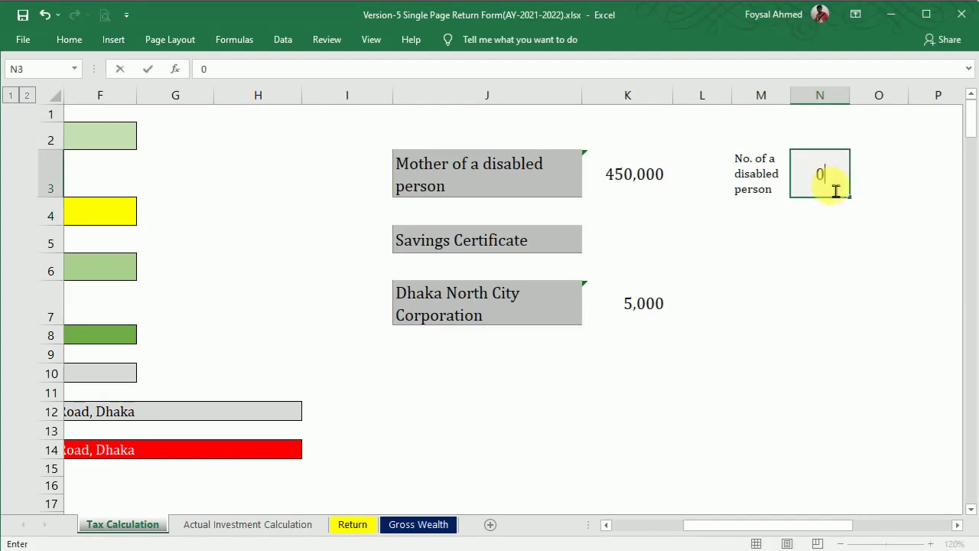
key(Return)
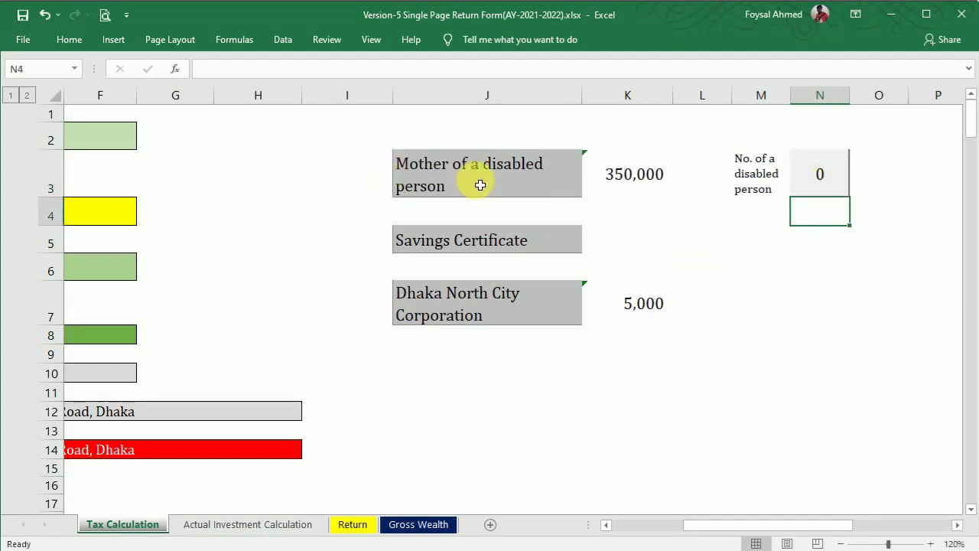
Step: Set the J3 taxpayer category to Female so the amount shows 350,000
click(559, 187)
click(589, 188)
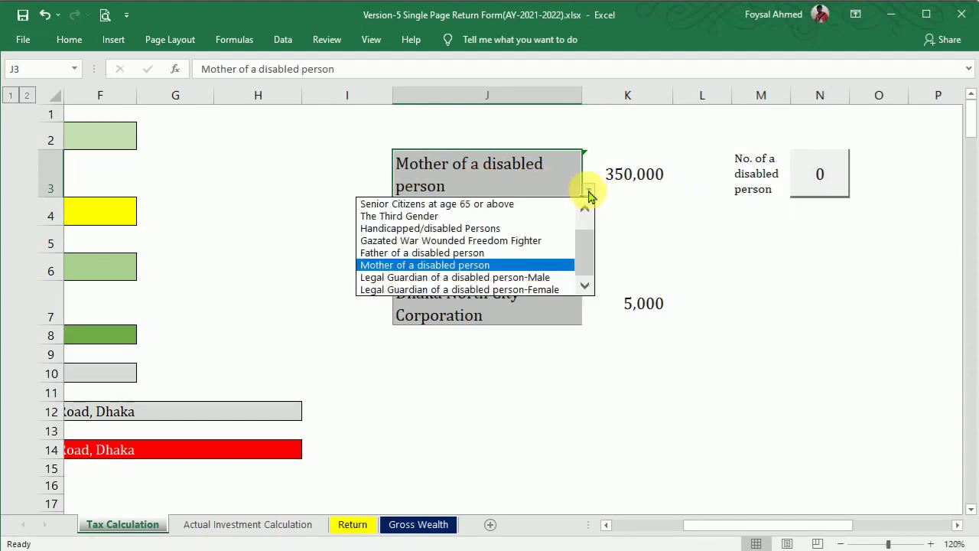
drag(582, 247, 586, 221)
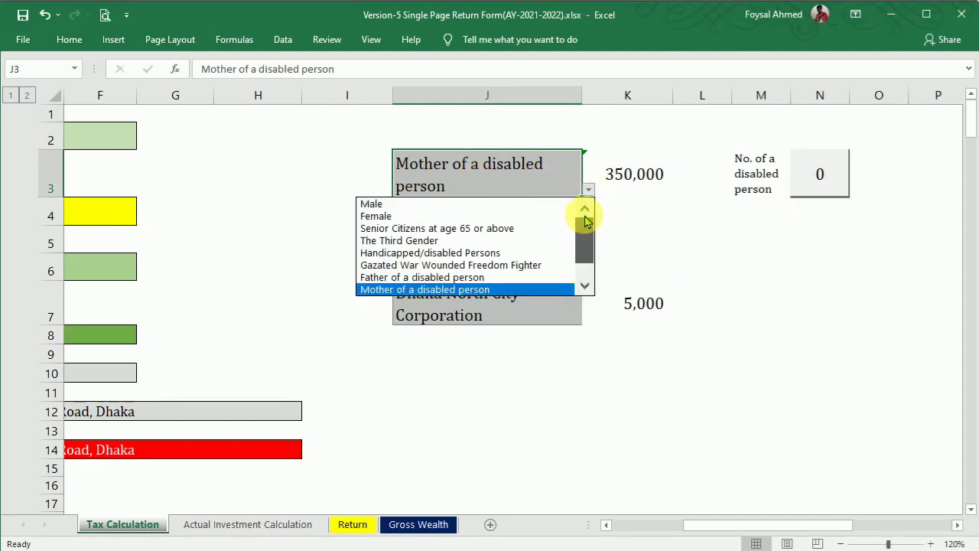
click(437, 216)
click(554, 241)
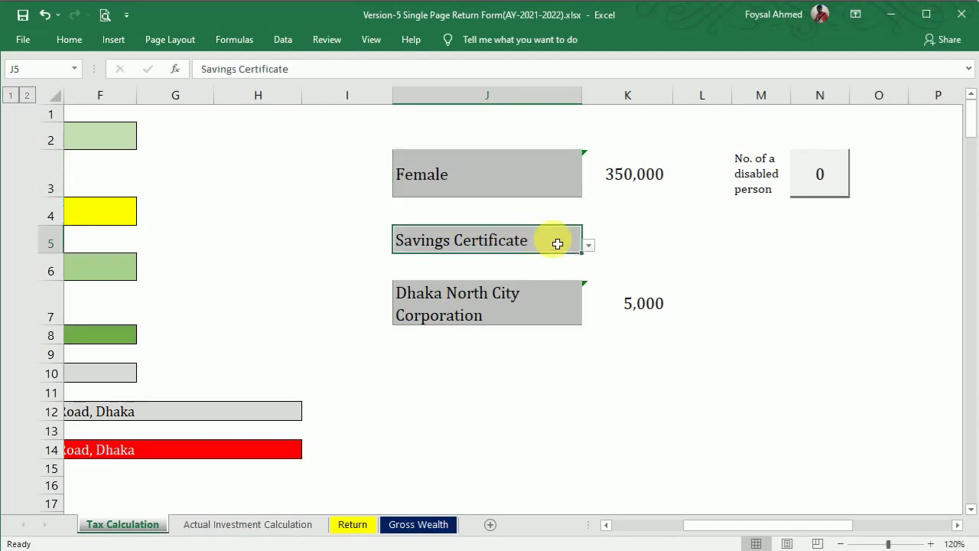
click(589, 246)
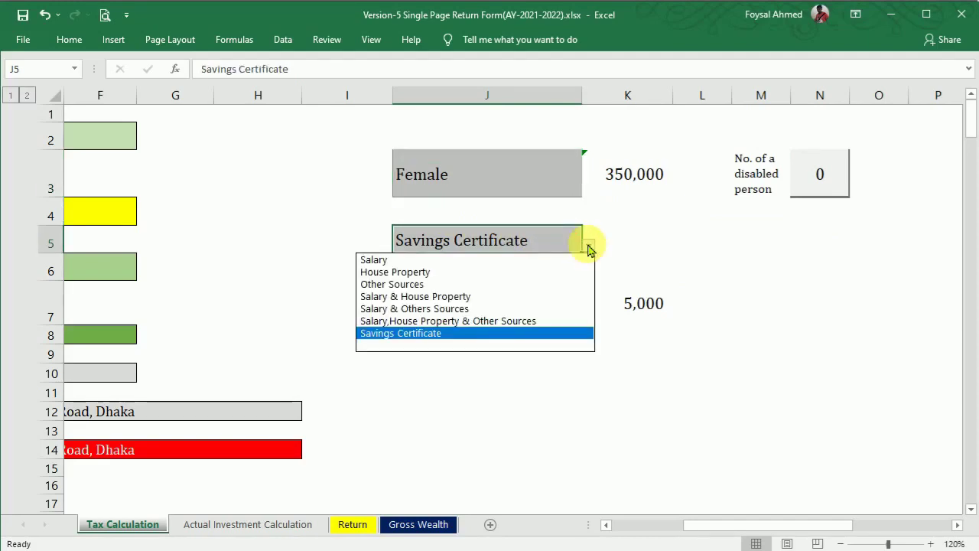
click(455, 260)
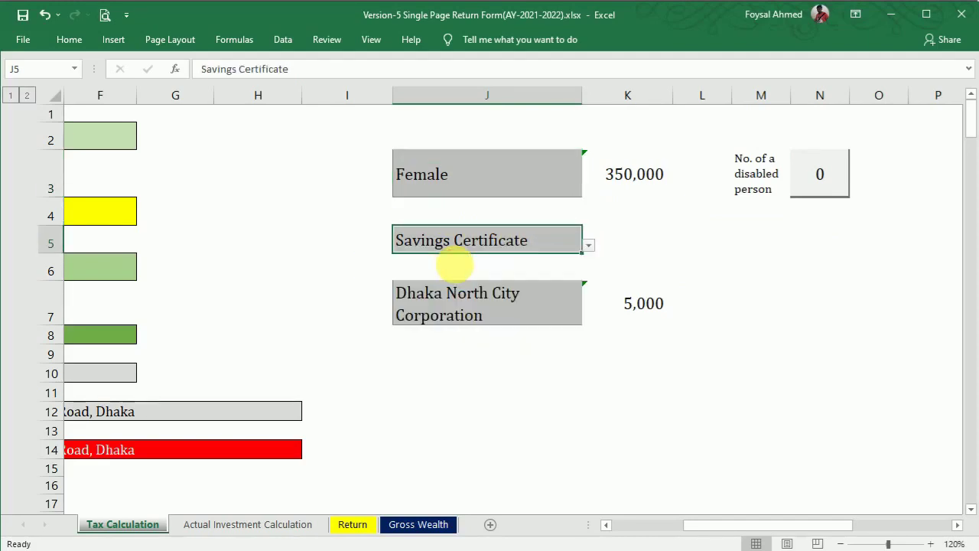
click(588, 245)
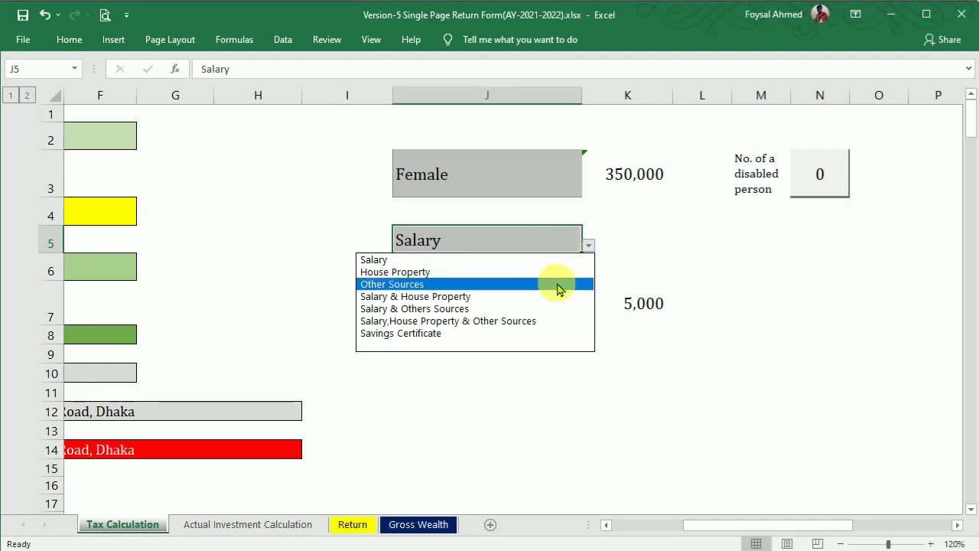
click(510, 340)
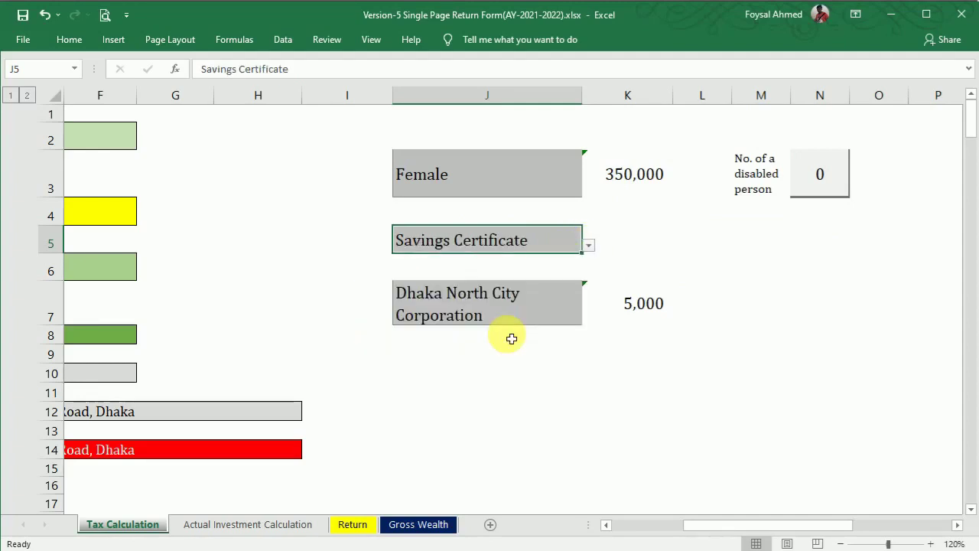
click(598, 400)
click(531, 302)
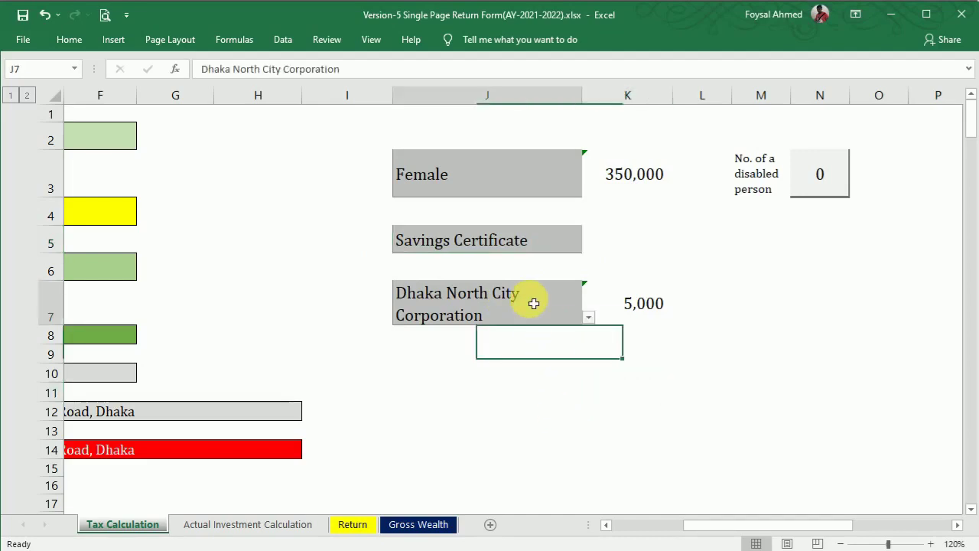
click(589, 317)
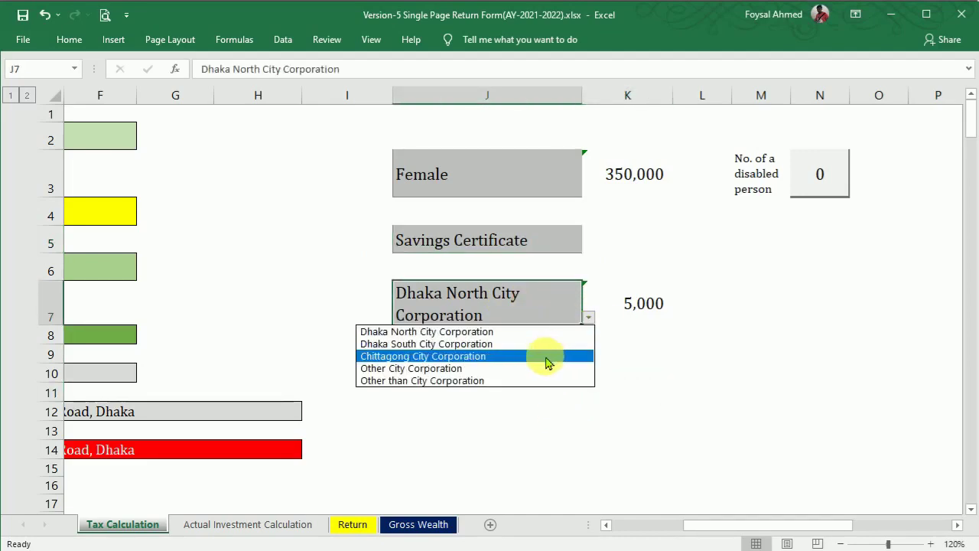
click(521, 380)
click(588, 316)
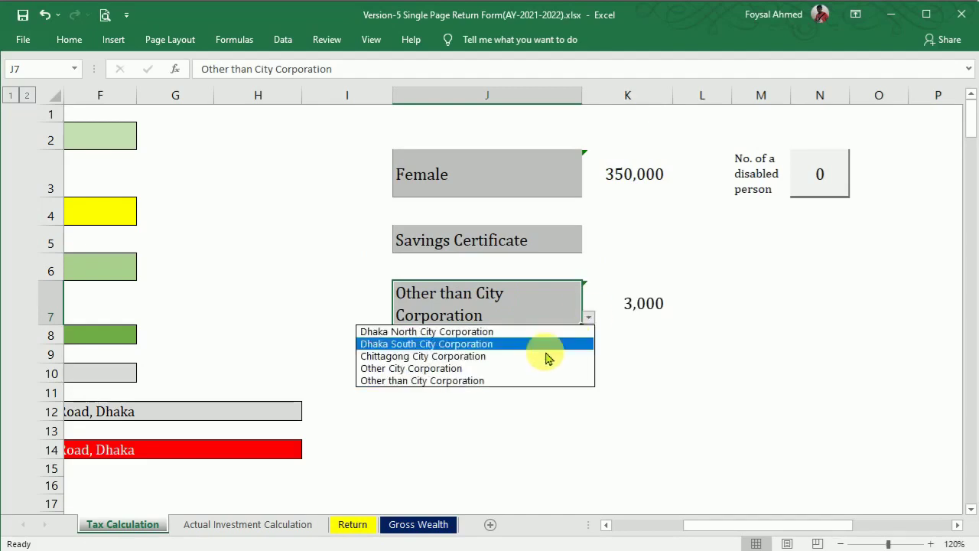
click(537, 356)
click(588, 317)
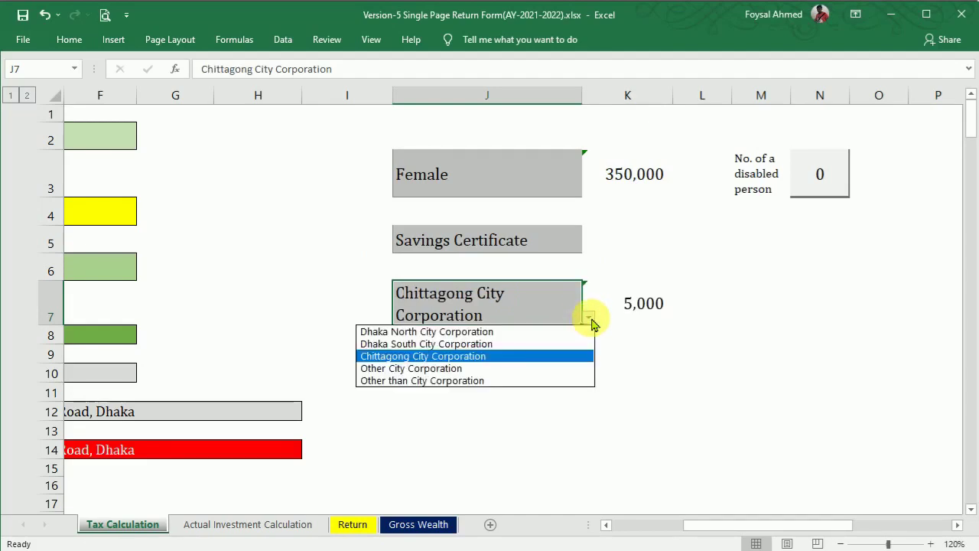
click(551, 333)
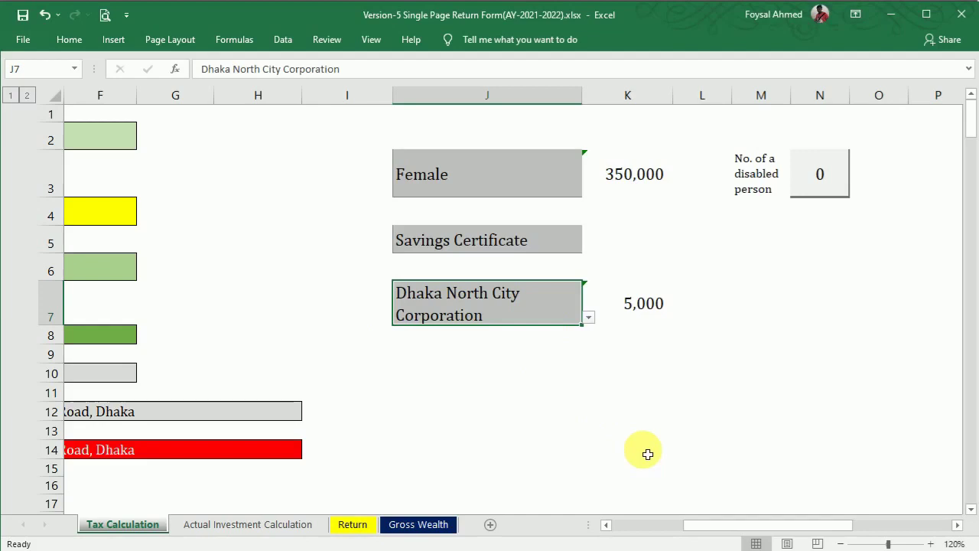
drag(766, 528, 556, 527)
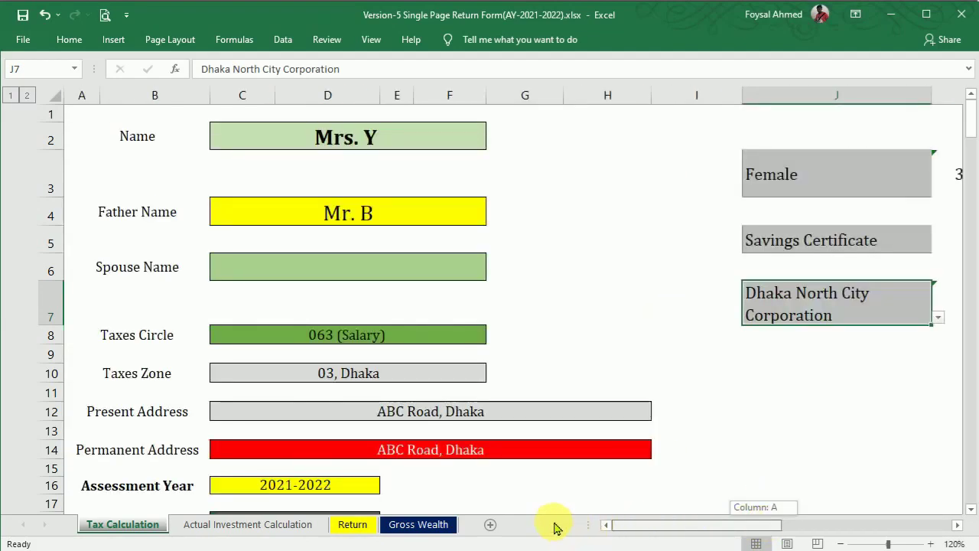
Step: Expand and re-collapse the hidden salary income rows, then bring up the e-TIN certificate in Word
mouse_move(975, 138)
mouse_down()
mouse_move(971, 161)
mouse_move(969, 146)
mouse_up()
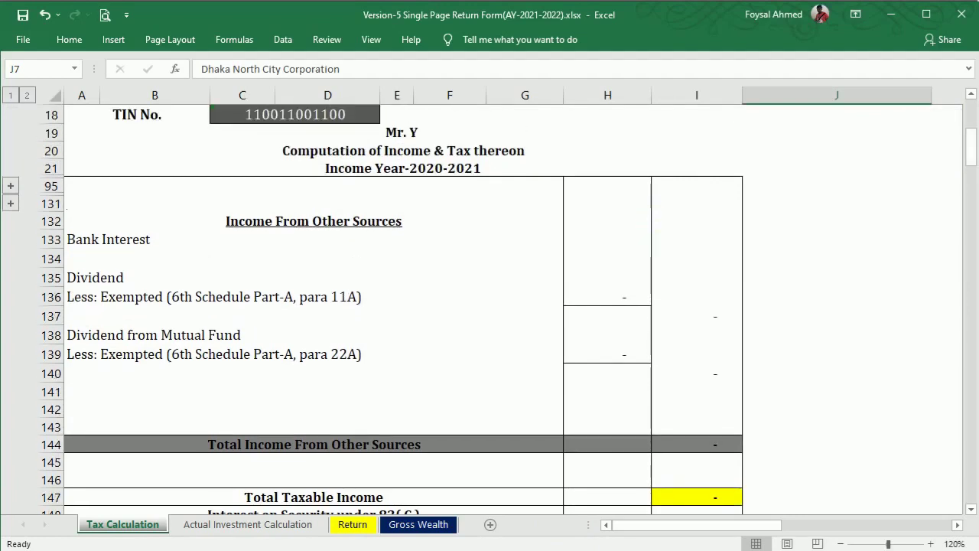
click(10, 187)
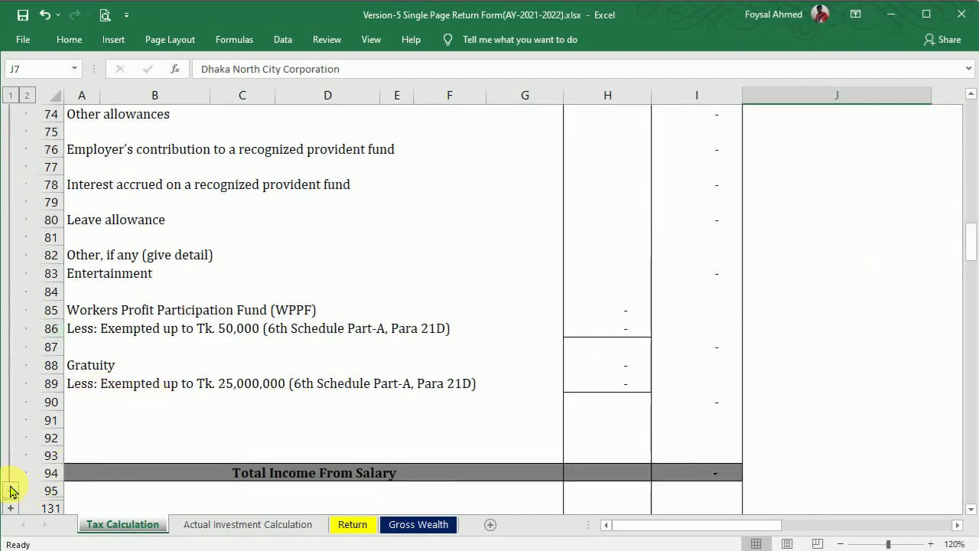
drag(974, 233, 944, 268)
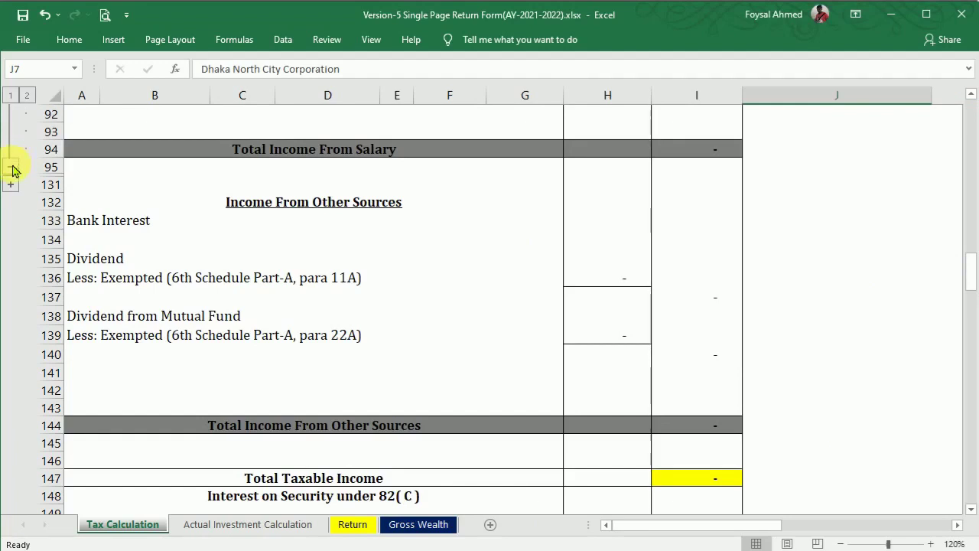
click(12, 168)
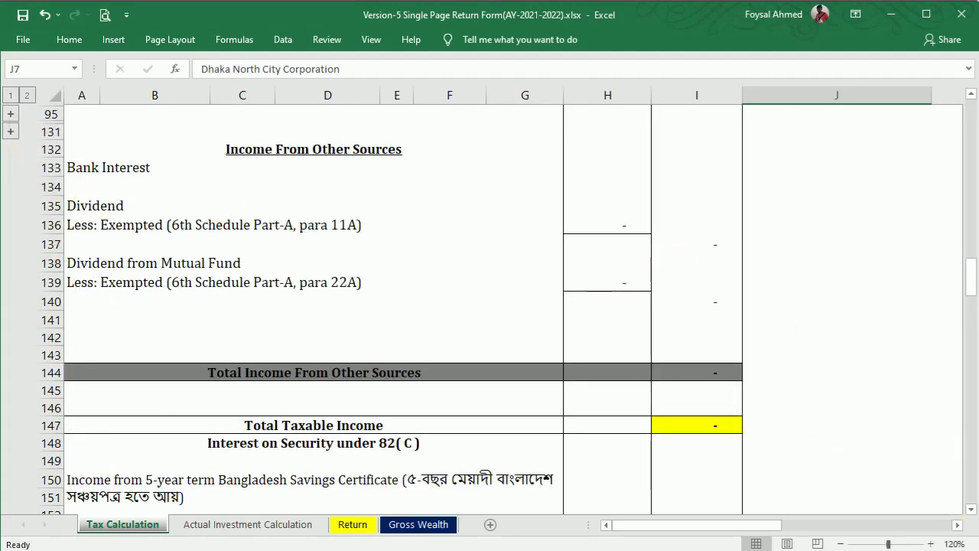
scroll(974, 96, up, 1)
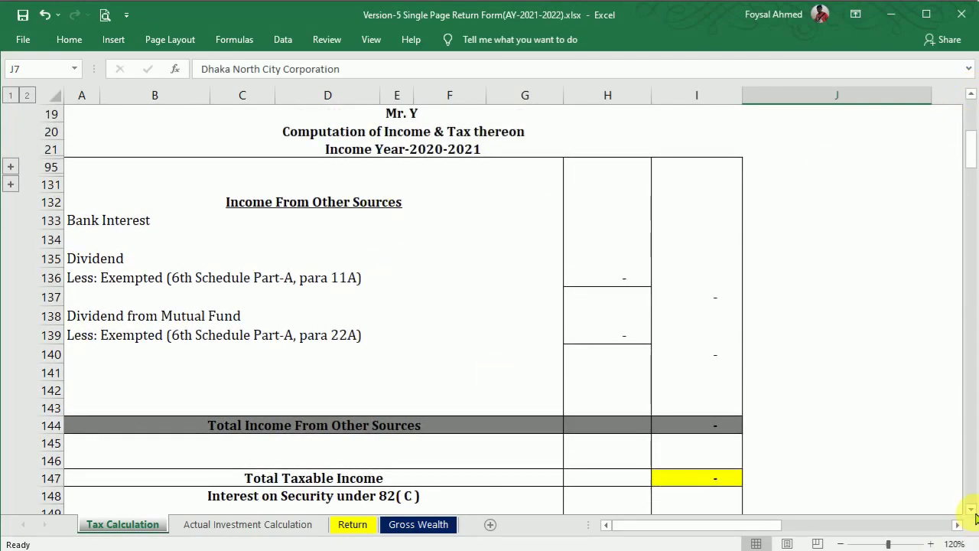
scroll(974, 513, down, 5)
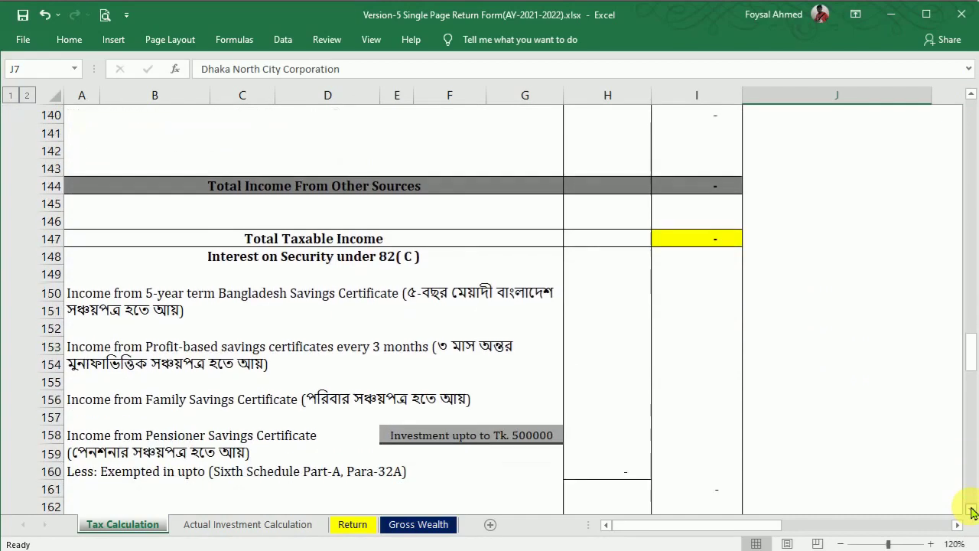
scroll(974, 513, down, 1)
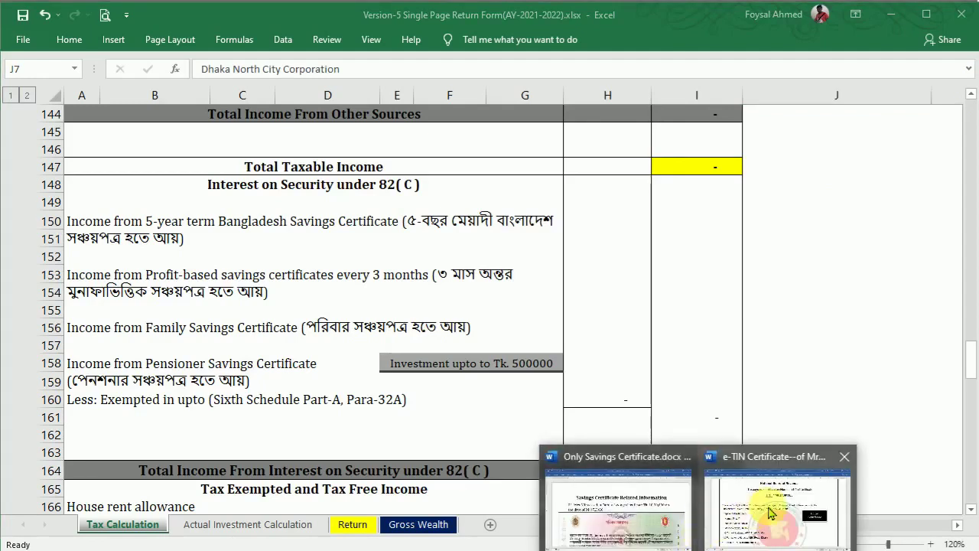
click(746, 514)
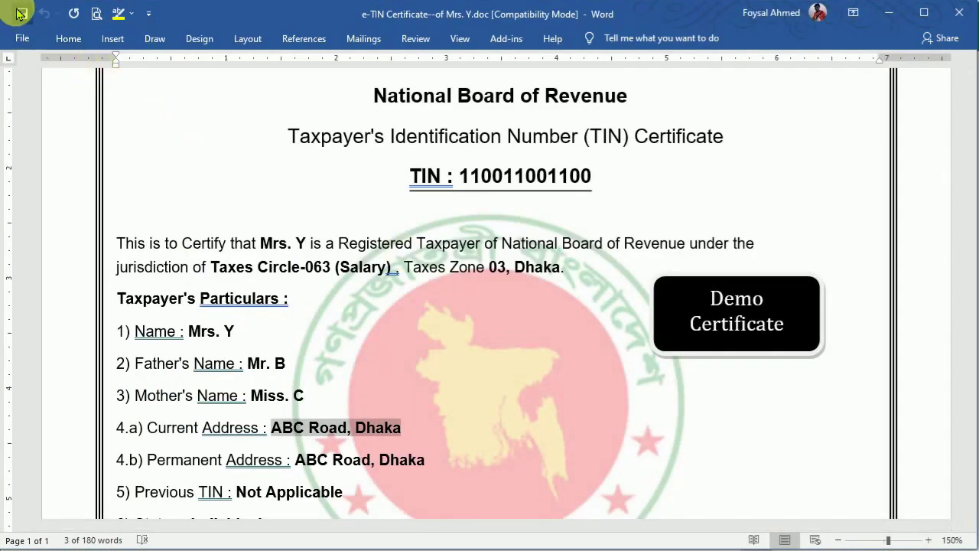
Step: Close the e-TIN certificate, read through Only Savings Certificate.docx, then bring up the savings certificate PDF
click(959, 12)
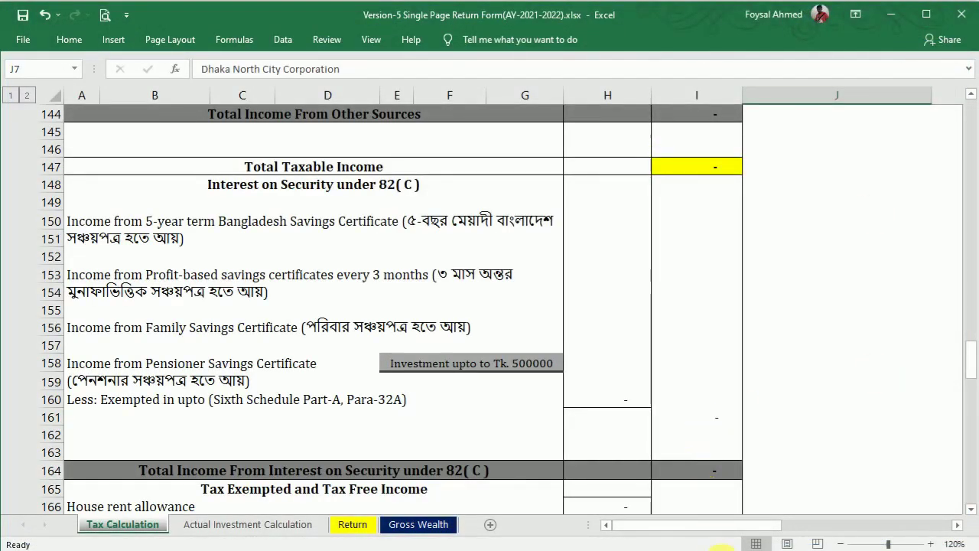
click(725, 549)
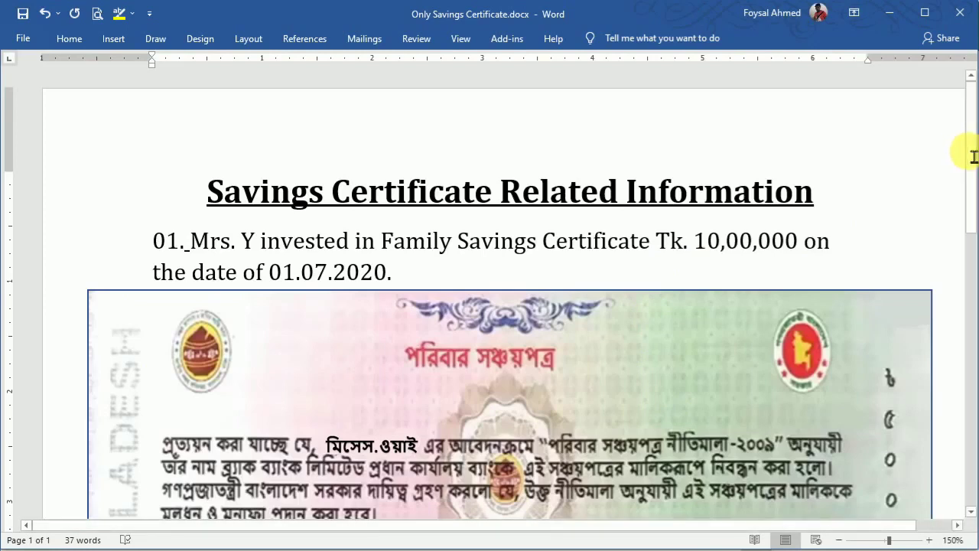
scroll(973, 153, down, 1)
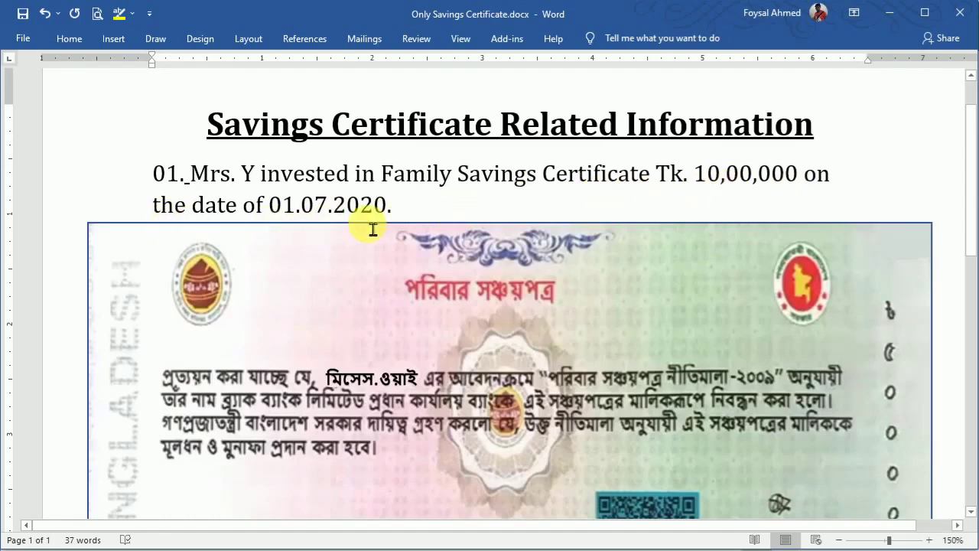
drag(974, 151, 970, 200)
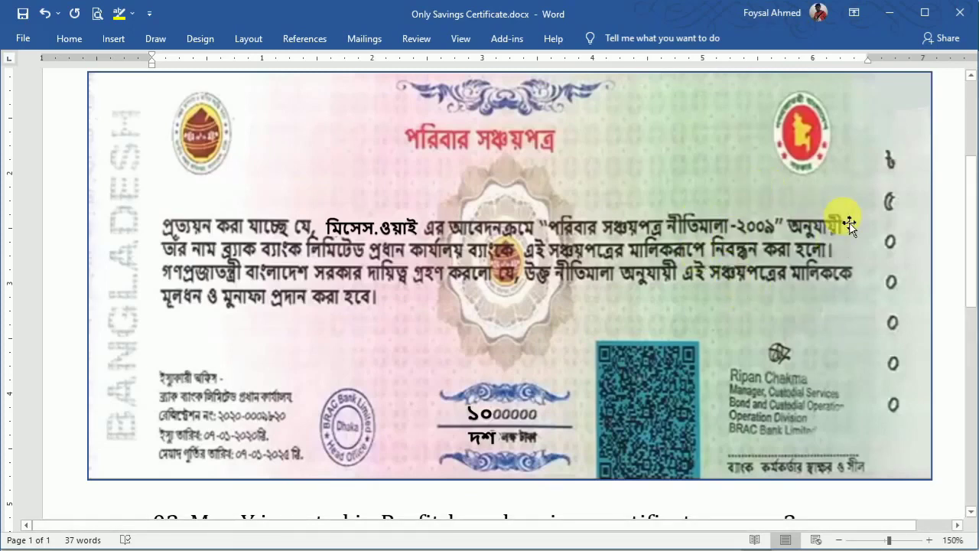
drag(974, 203, 973, 308)
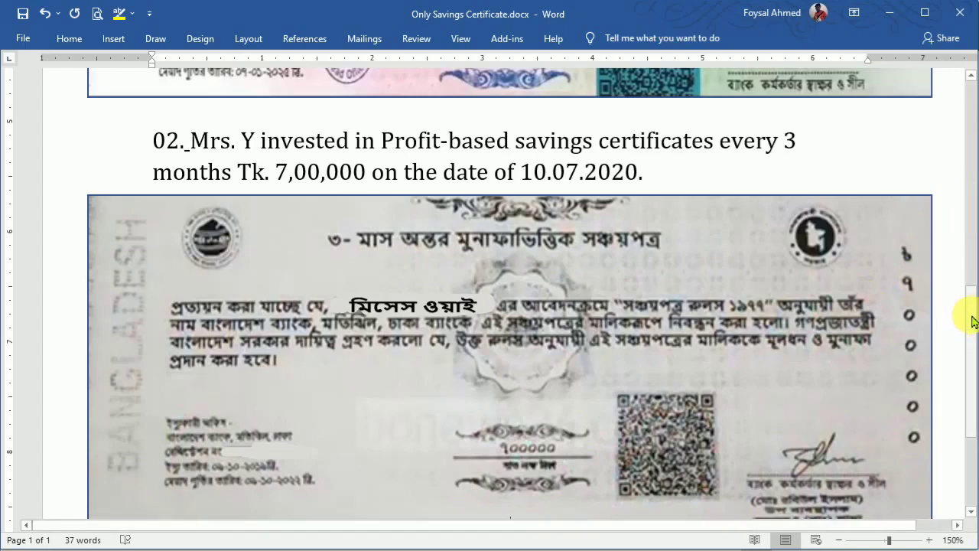
drag(973, 325, 970, 122)
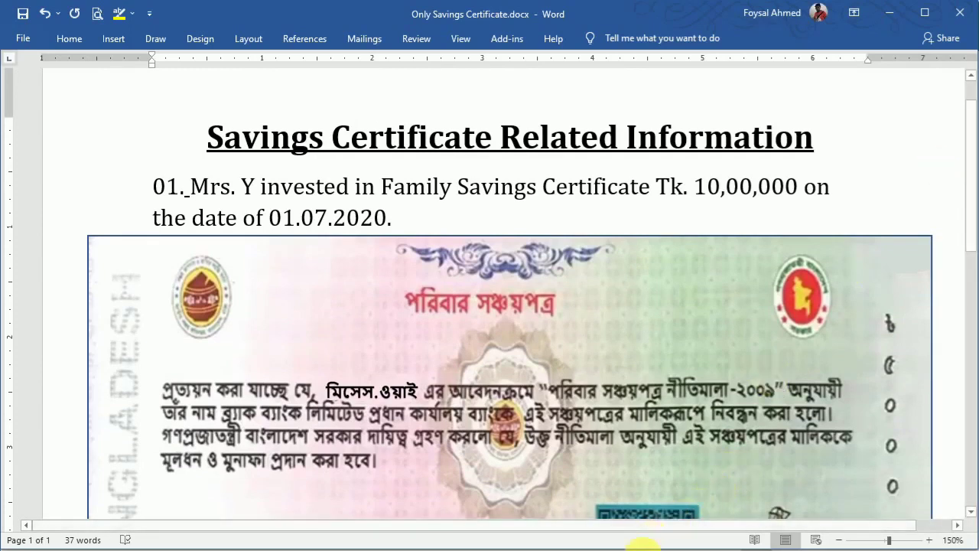
mouse_move(626, 544)
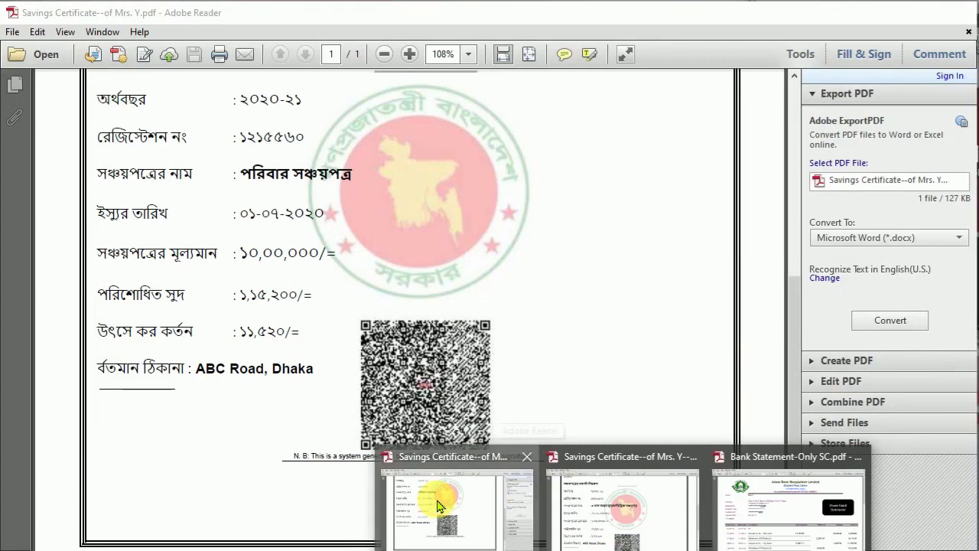
click(436, 503)
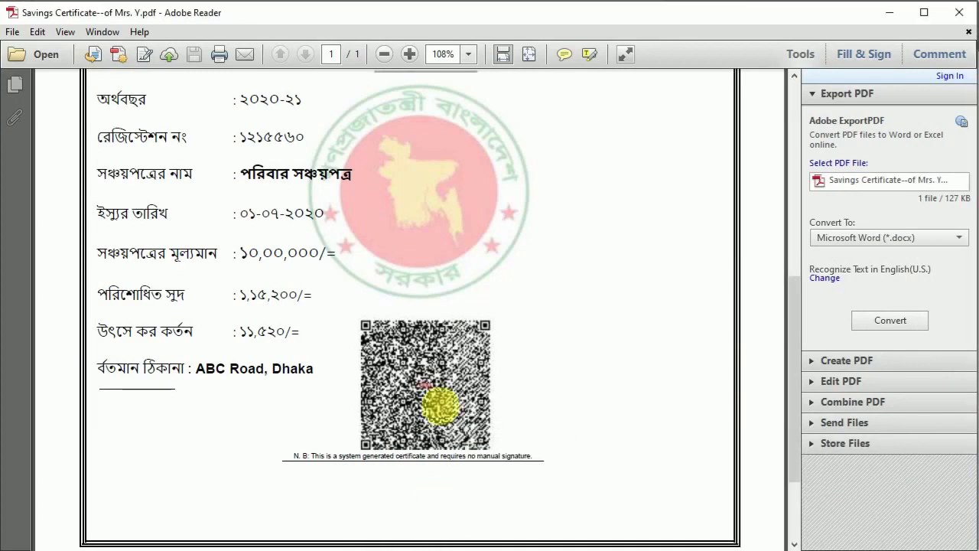
Step: Scroll the Family Savings Certificate PDF to its interest 1,15,200 and source tax 11,520 rows
drag(791, 324, 779, 123)
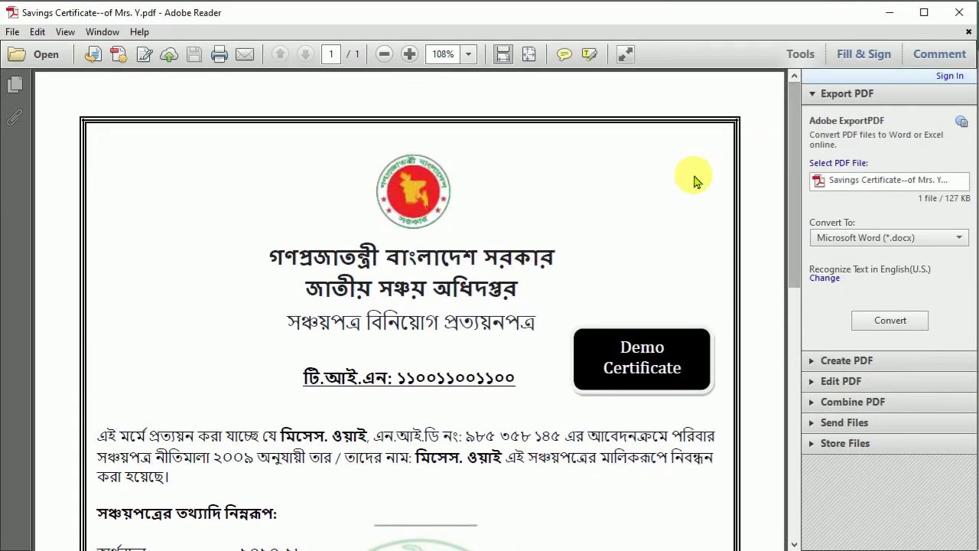
drag(796, 167, 805, 256)
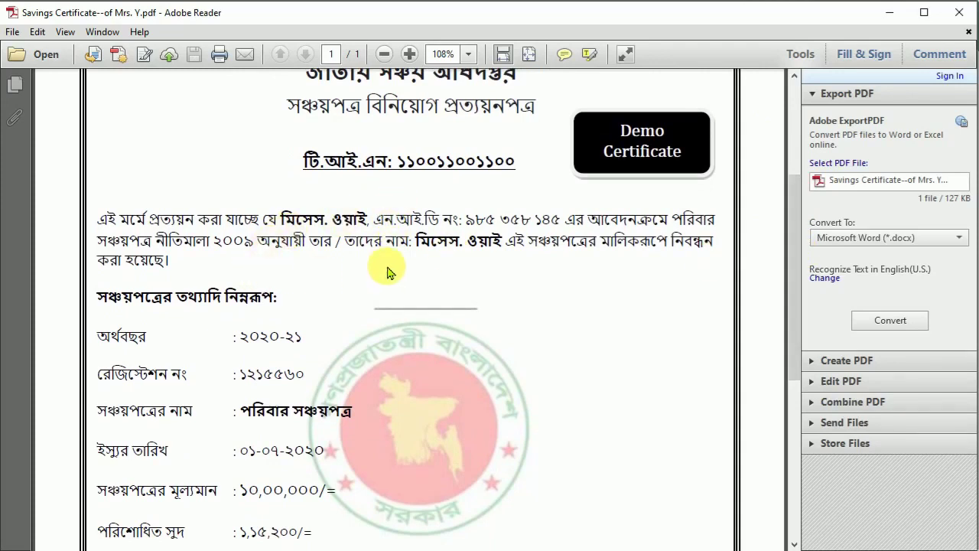
drag(794, 274, 803, 356)
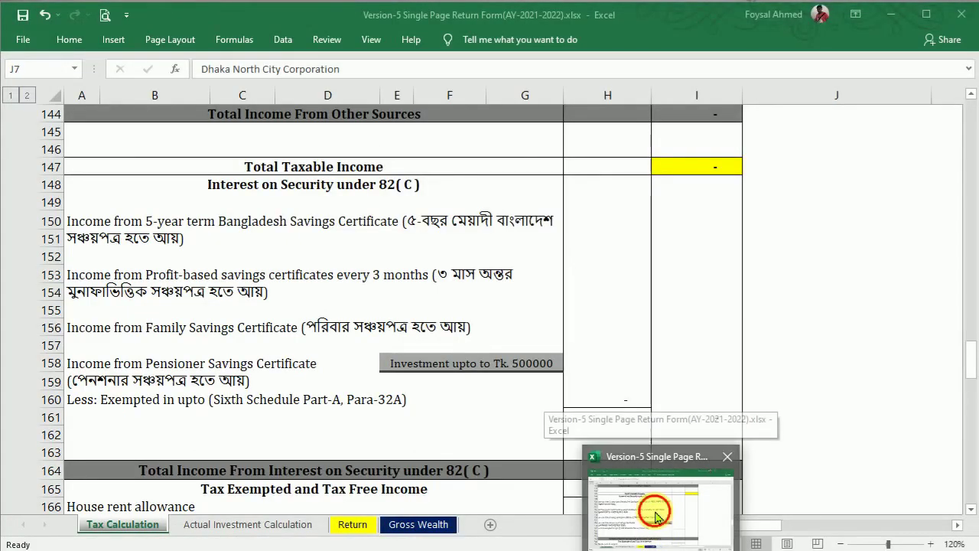
Step: Enter 115,200 as Family Savings Certificate income in I156
click(654, 518)
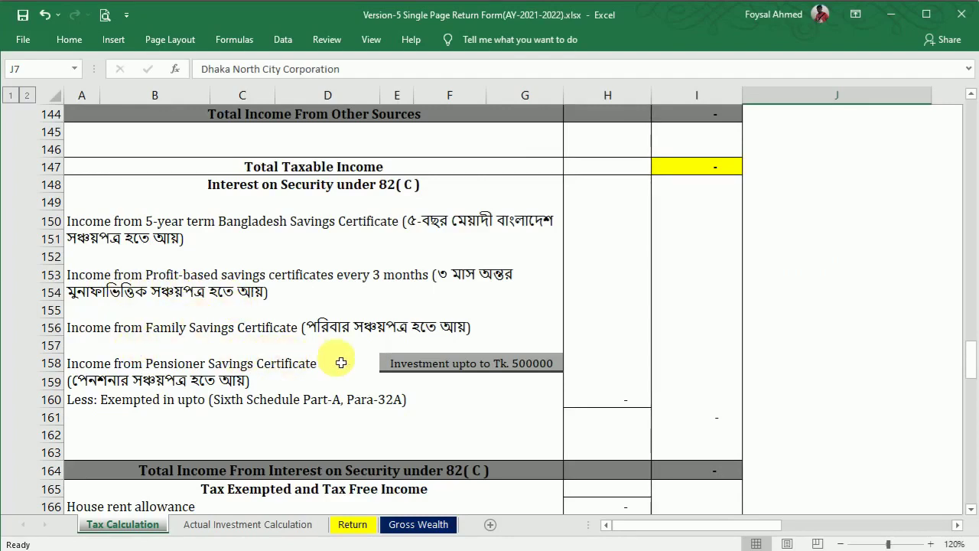
click(686, 335)
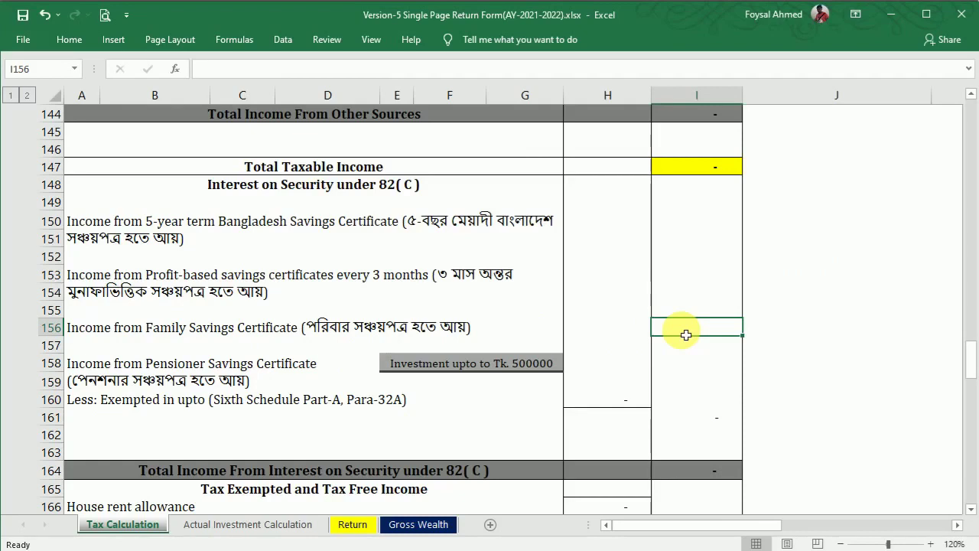
text(115200)
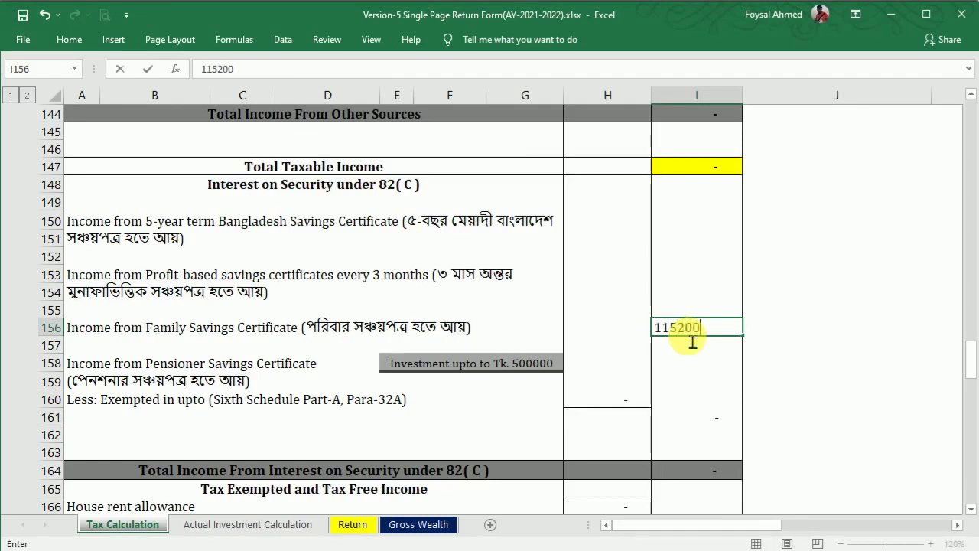
key(Return)
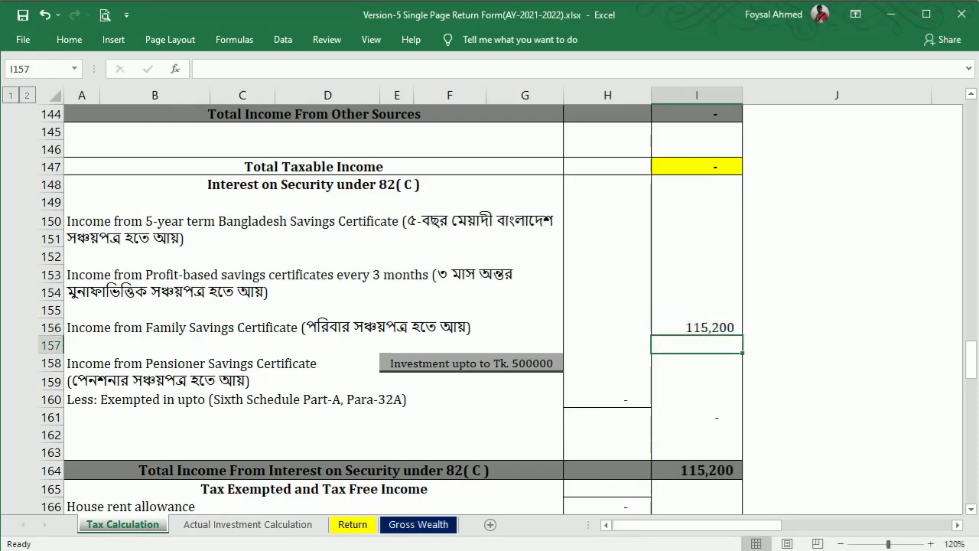
Step: Enter the Family Savings Certificate TDS in H178, correcting it to 11,520
click(505, 528)
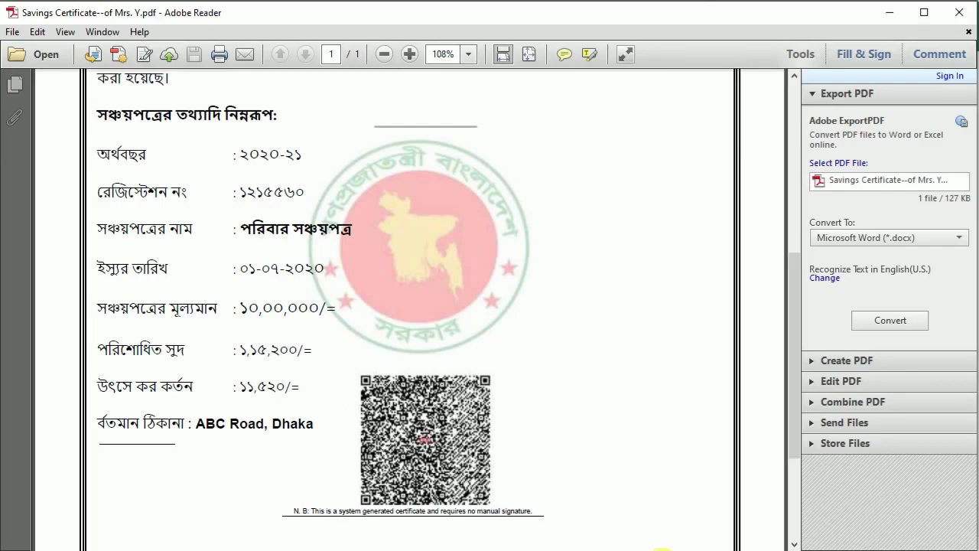
click(663, 550)
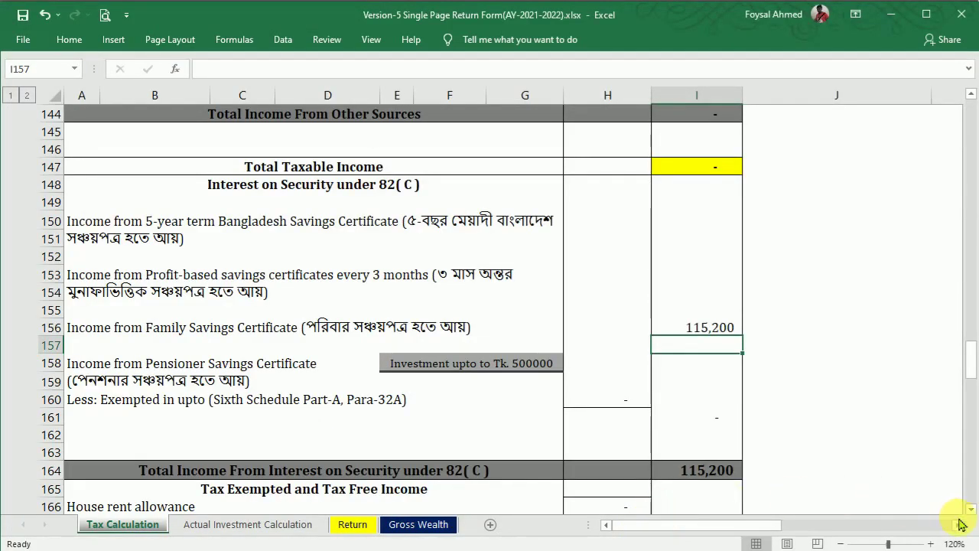
drag(971, 511, 971, 511)
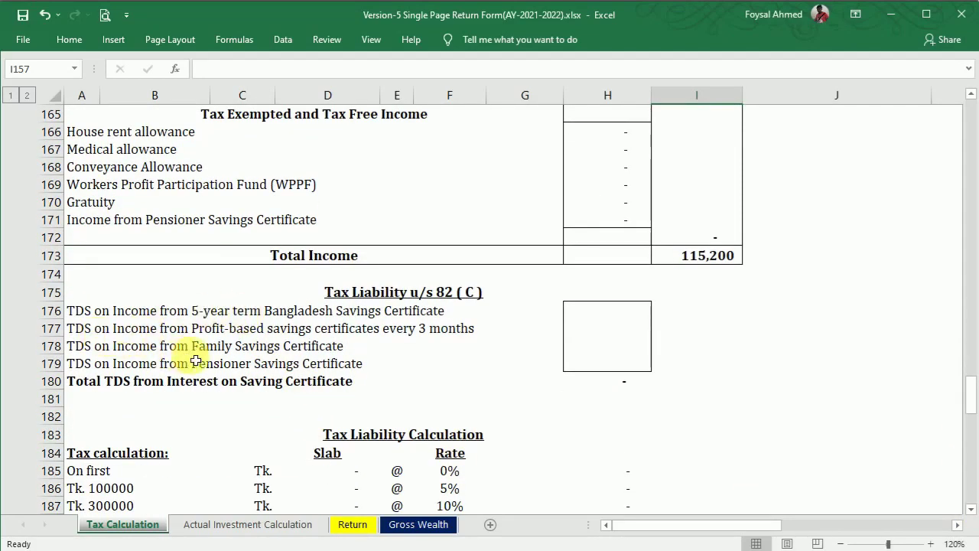
click(615, 353)
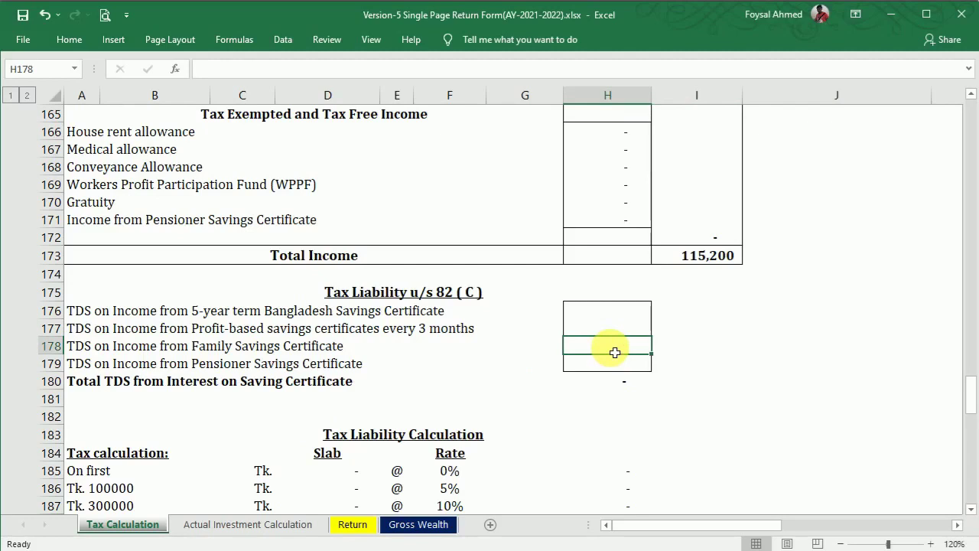
text(1152)
key(Return)
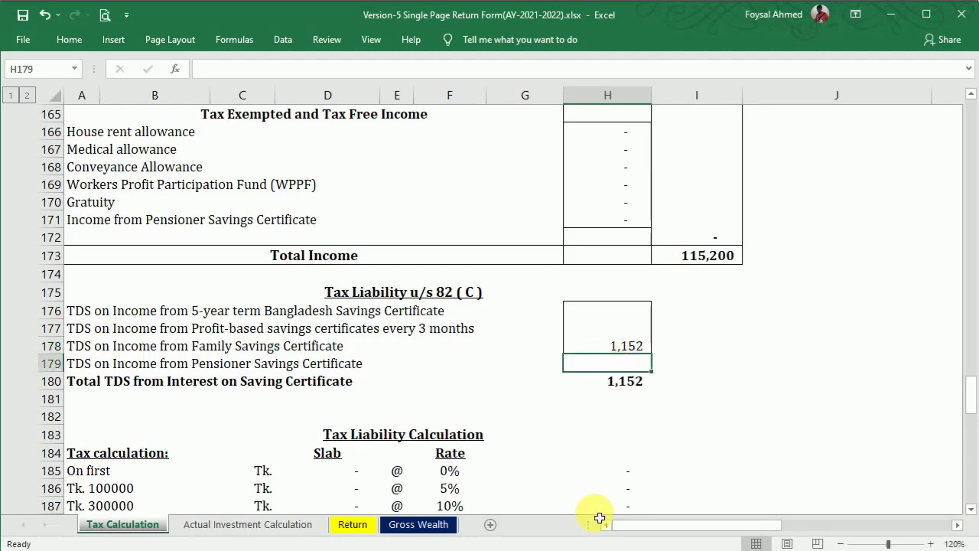
mouse_move(623, 550)
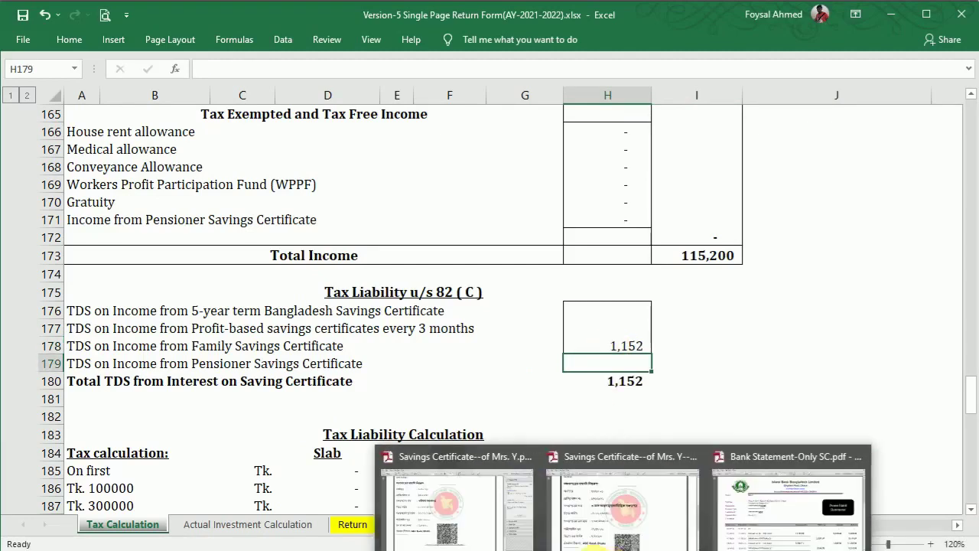
mouse_move(475, 533)
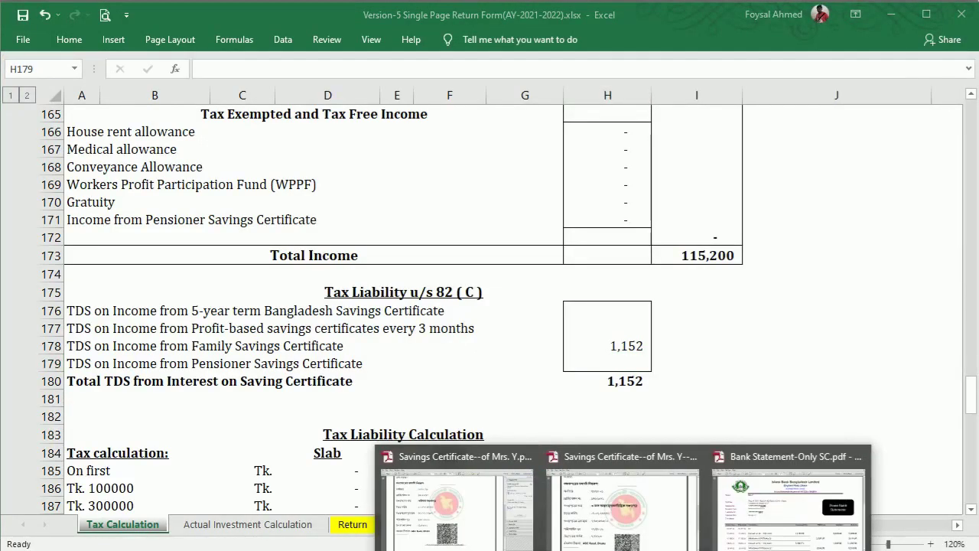
click(647, 348)
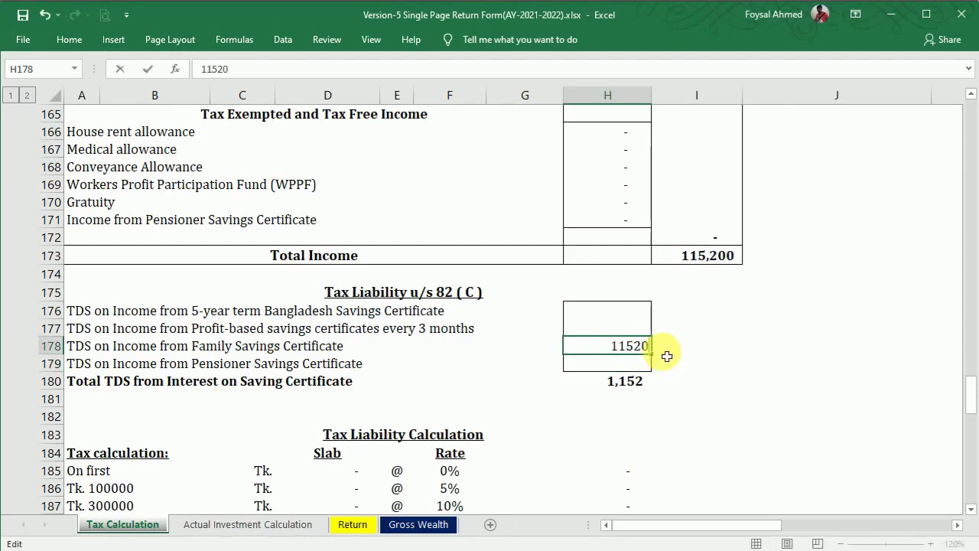
key(Return)
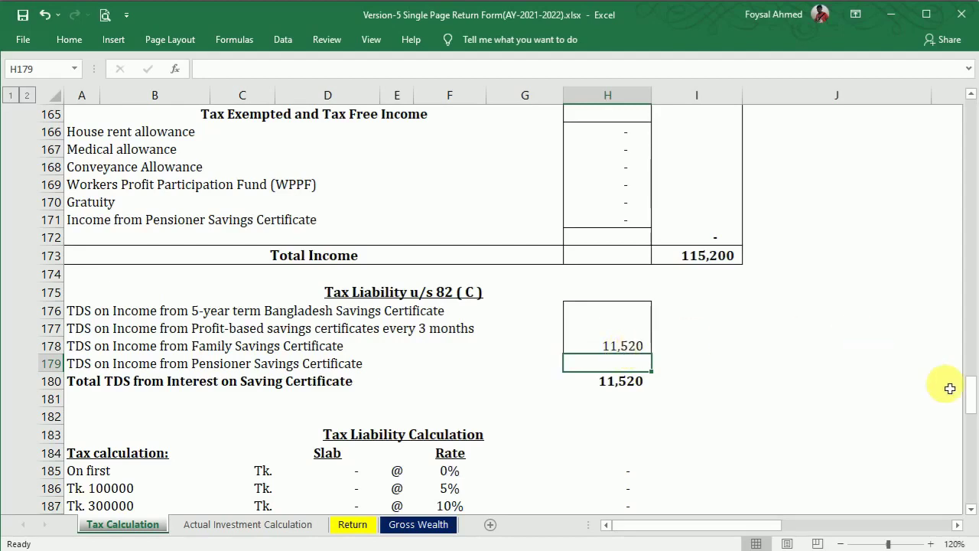
drag(976, 398, 974, 361)
Step: Check the family savings certificate PDF, then show the 7 Lac certificate listing 77,280 interest and 7,728 tax
mouse_move(628, 550)
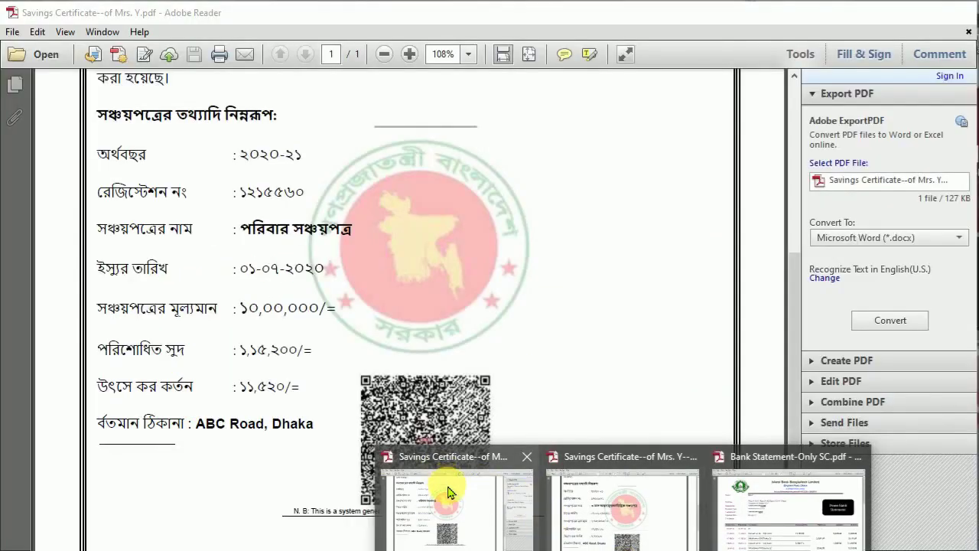
click(436, 490)
drag(798, 339, 758, 204)
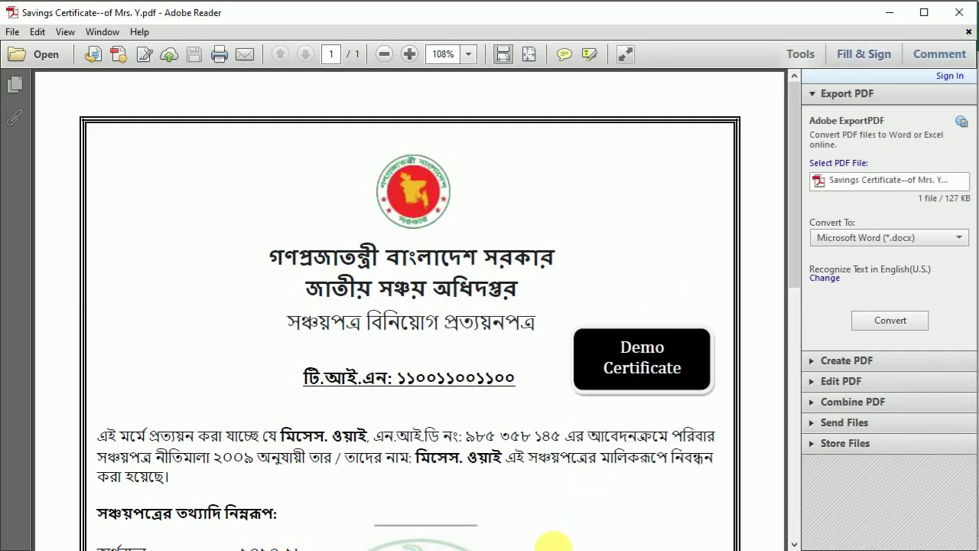
click(645, 513)
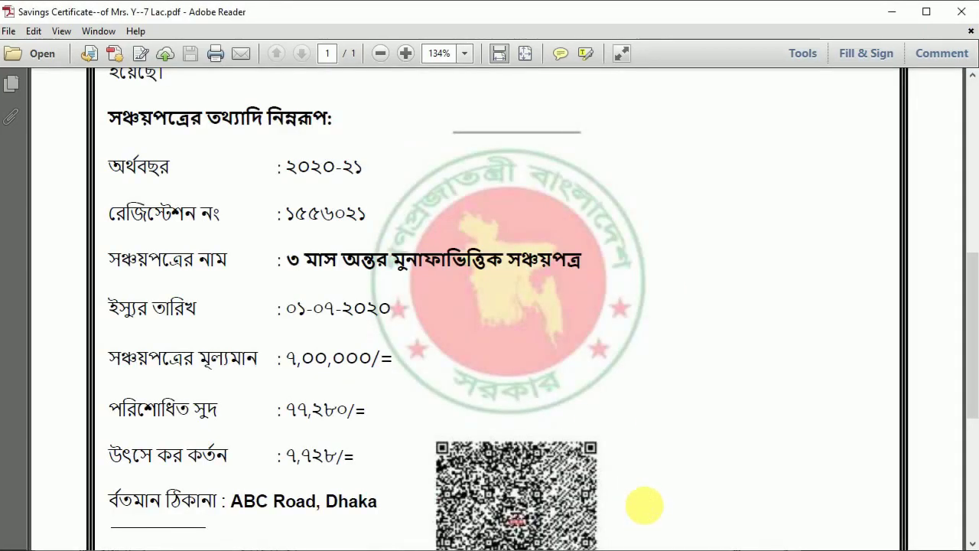
drag(976, 269, 957, 332)
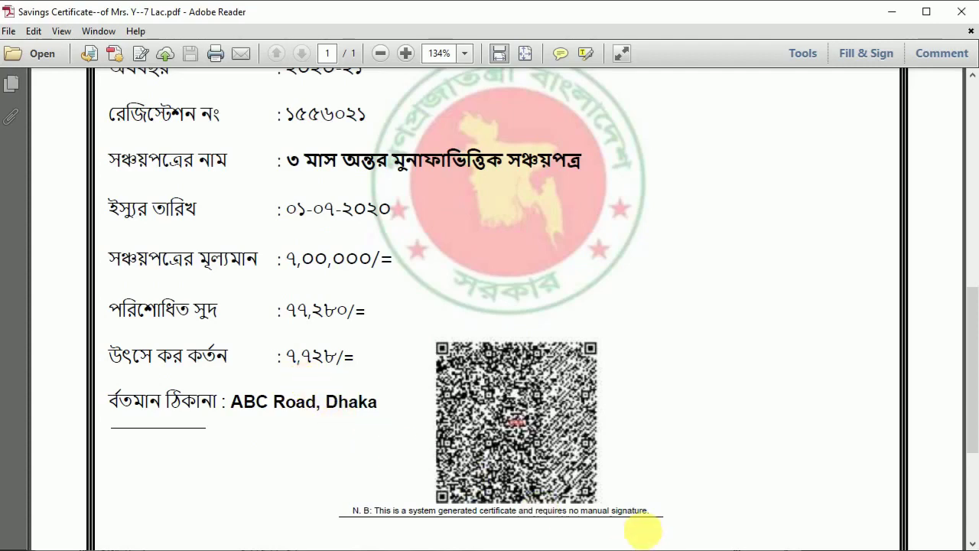
Step: Enter 77,280 as the profit-based savings certificate income in I153
click(618, 549)
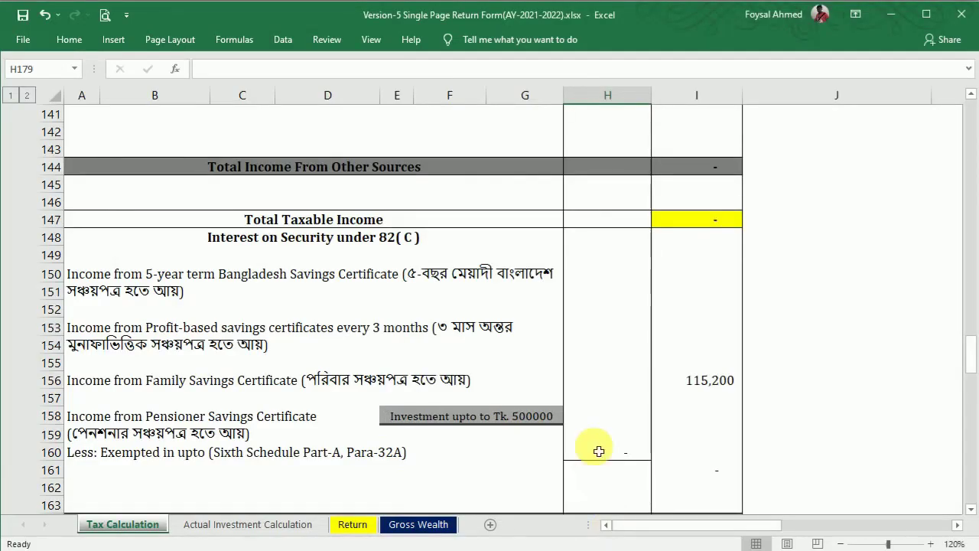
mouse_move(975, 356)
mouse_down()
mouse_move(975, 332)
mouse_move(975, 380)
mouse_move(976, 339)
mouse_move(975, 353)
mouse_up()
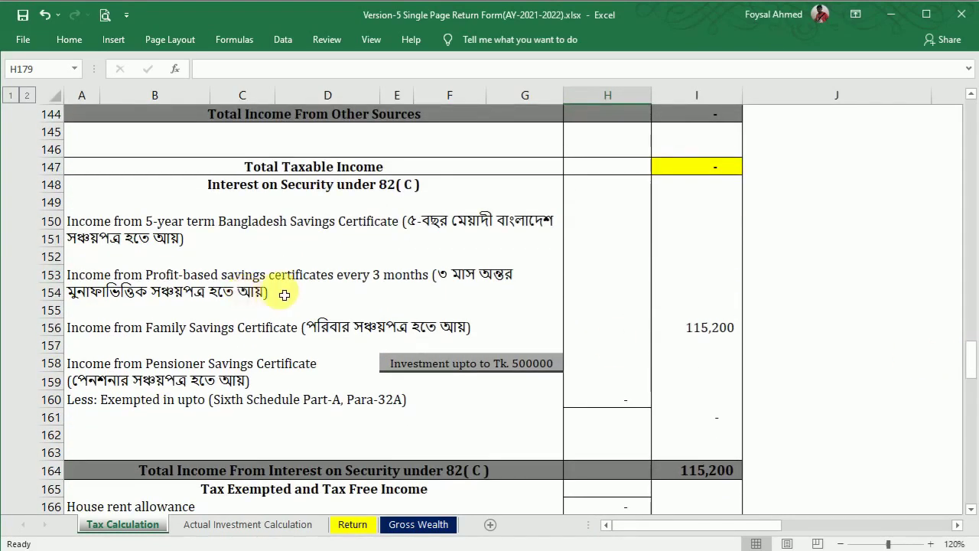
click(682, 282)
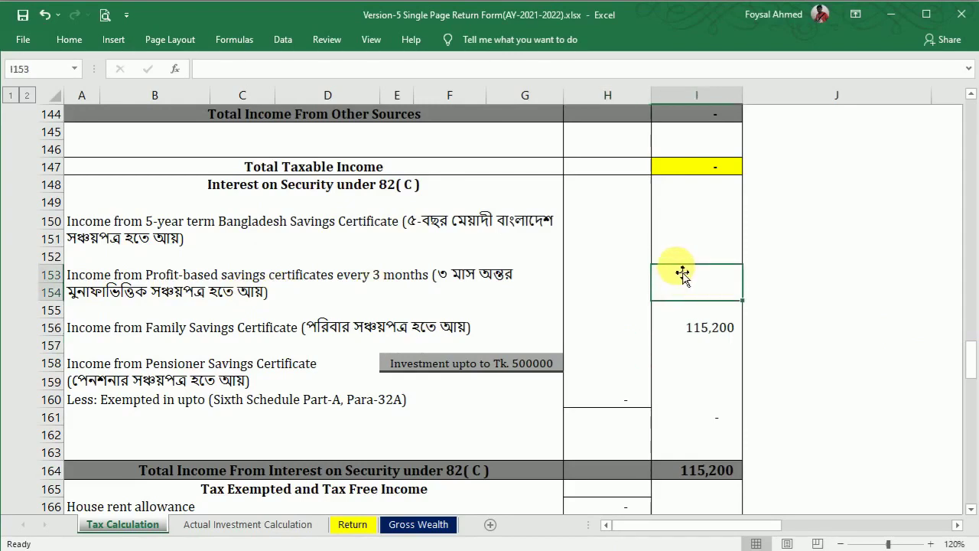
text(772)
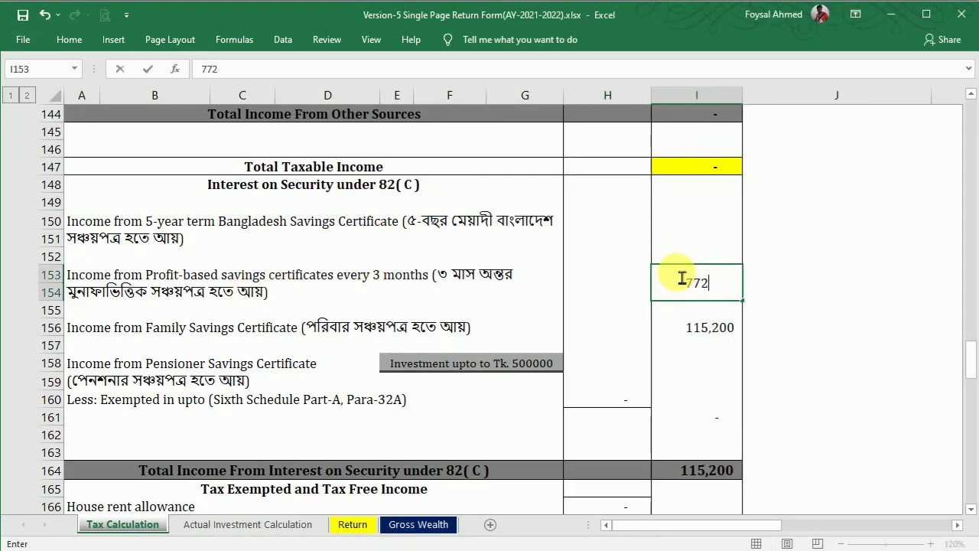
key(Return)
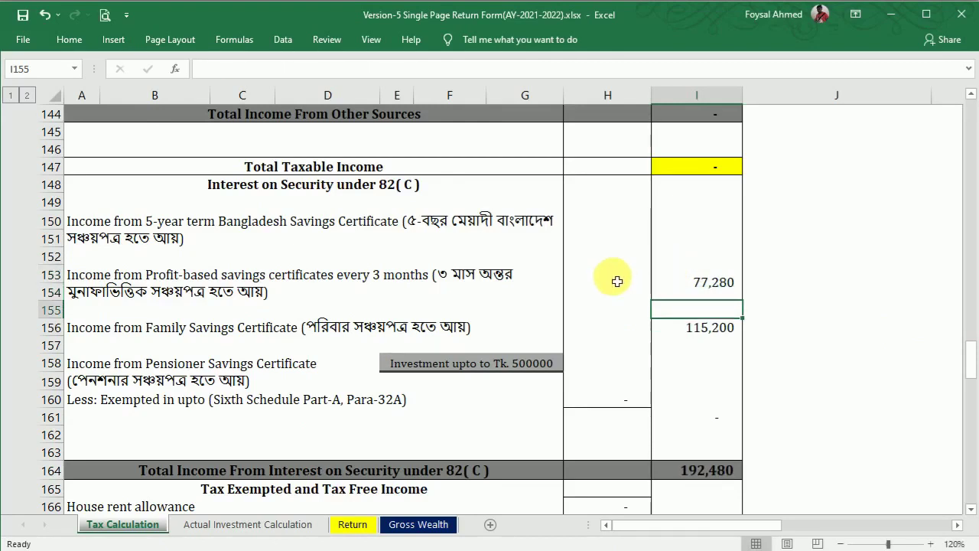
Step: Enter 7,780 as the profit-based certificate TDS in H177
click(971, 514)
click(971, 514)
click(971, 514)
click(971, 515)
click(972, 514)
click(971, 514)
click(971, 514)
click(972, 514)
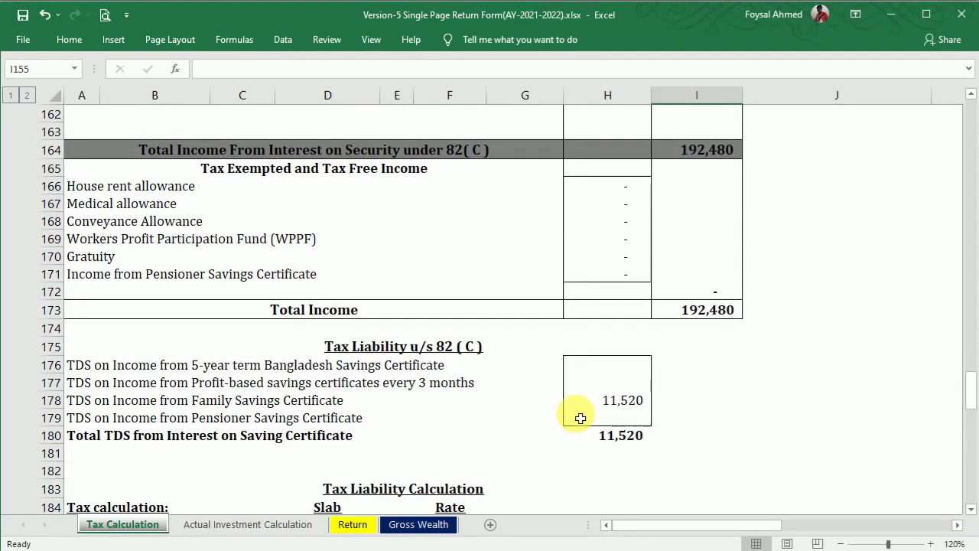
click(608, 386)
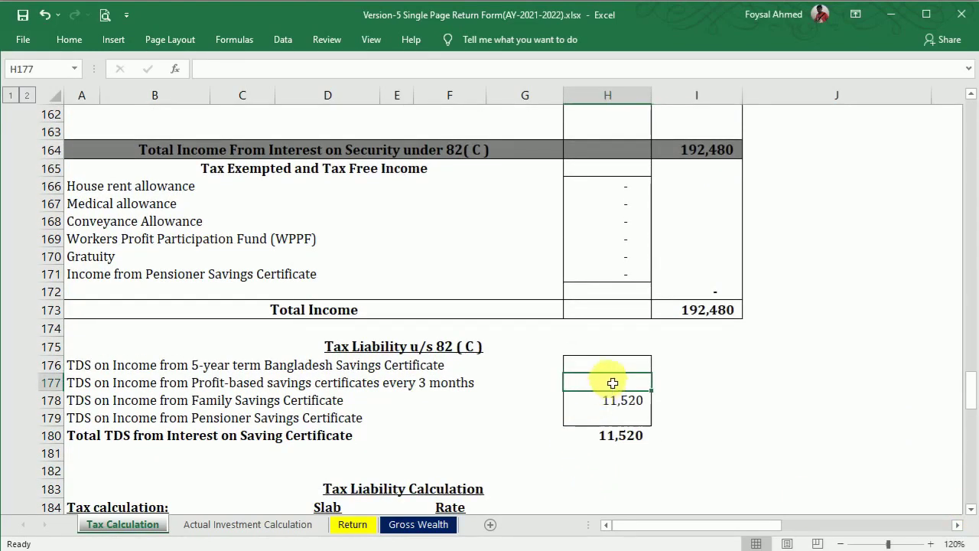
text(7)
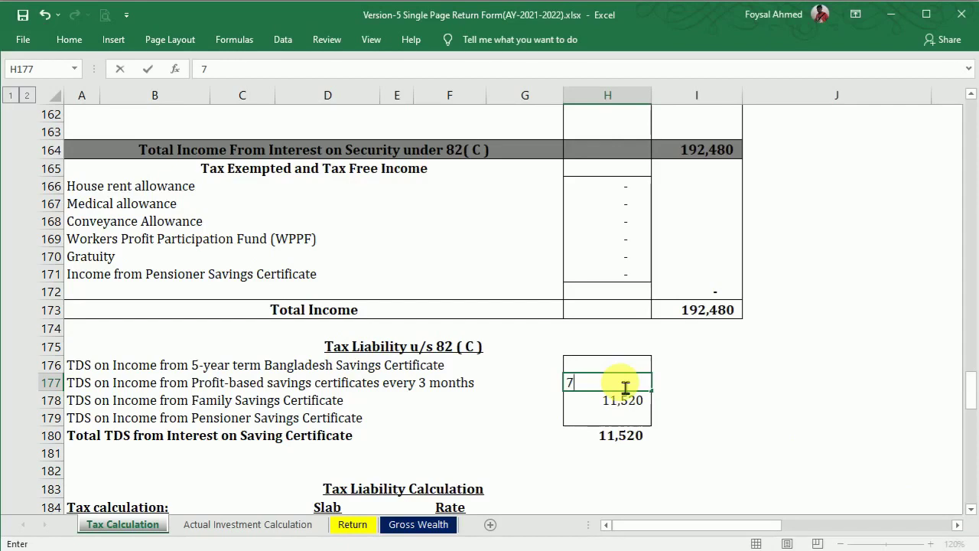
text(,780)
key(Return)
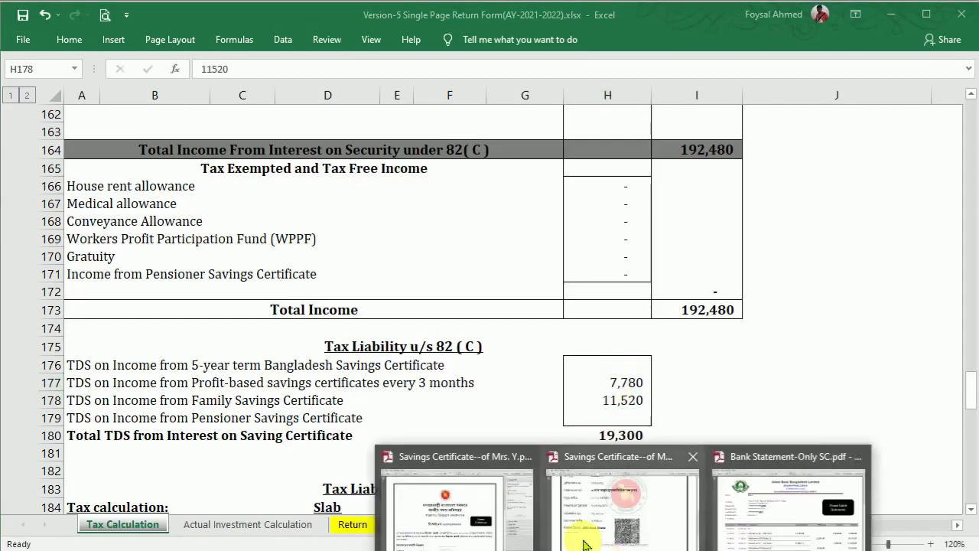
Step: Verify against the certificate PDF and correct the TDS to 7,728, bringing total certificate TDS to 19,248
click(585, 540)
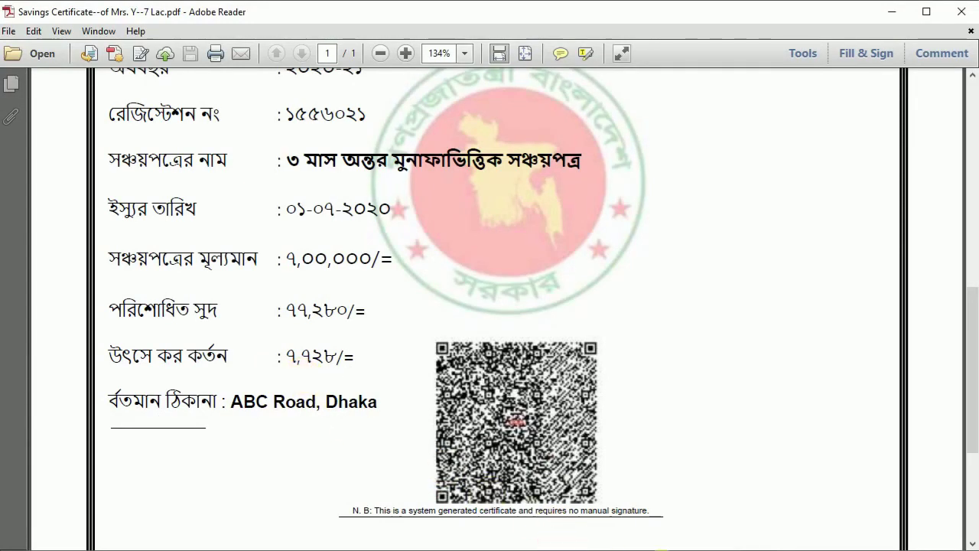
click(605, 548)
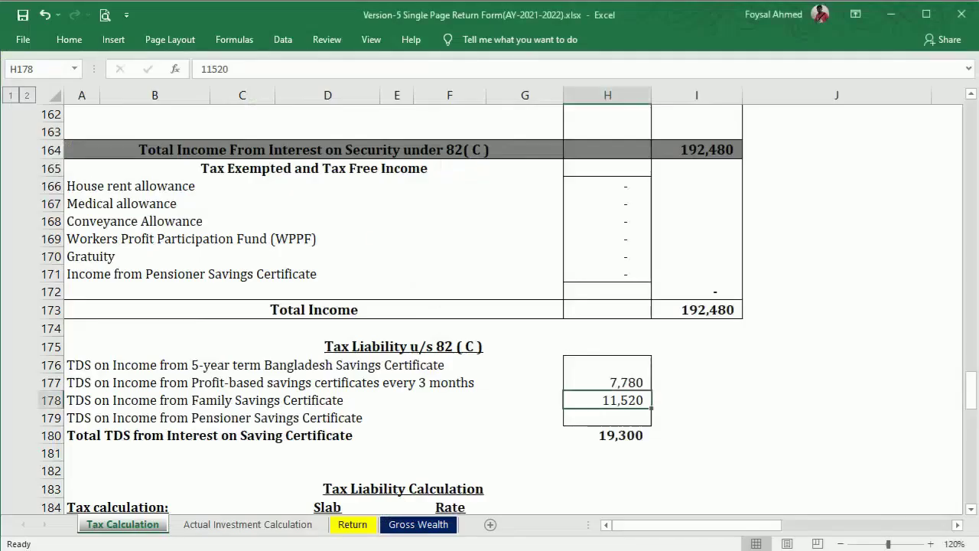
double_click(638, 385)
drag(635, 385, 665, 394)
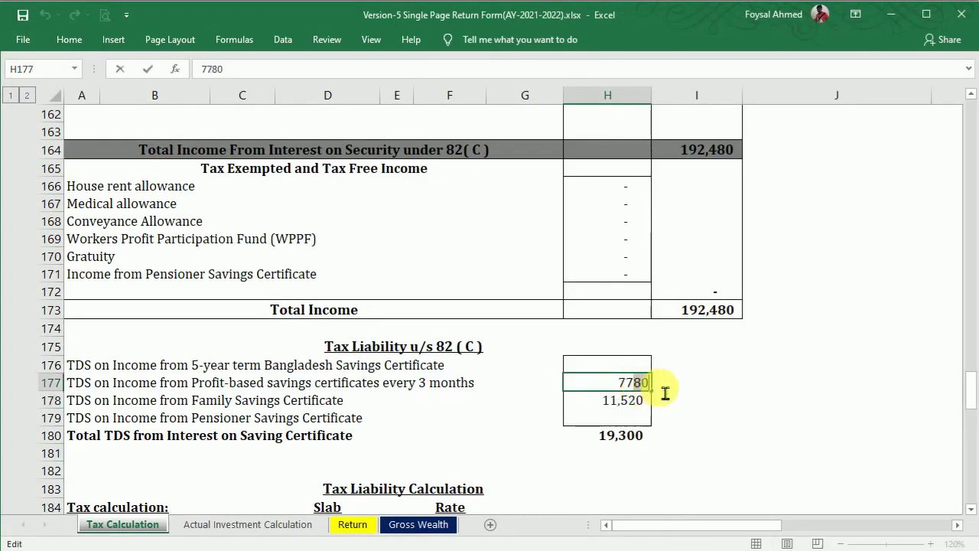
text(2)
key(Return)
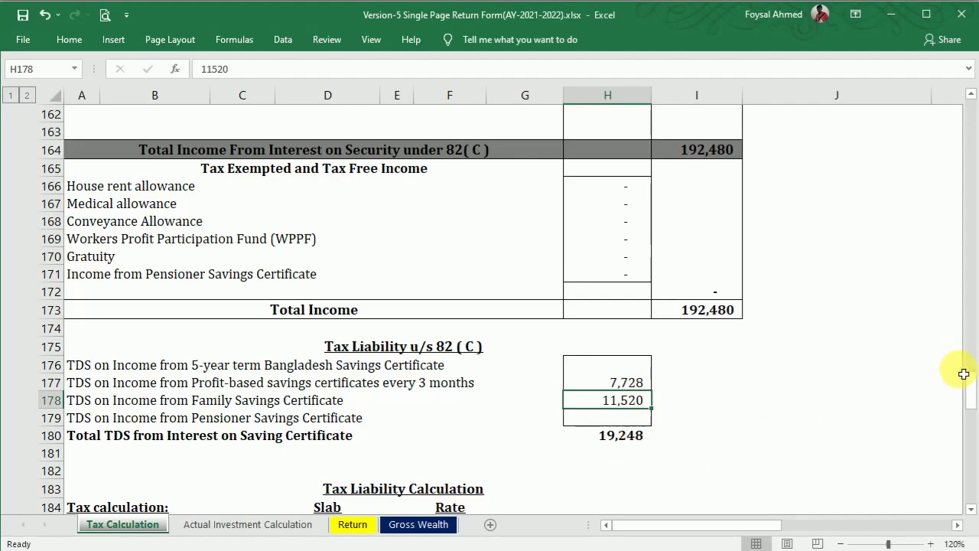
drag(971, 407, 972, 375)
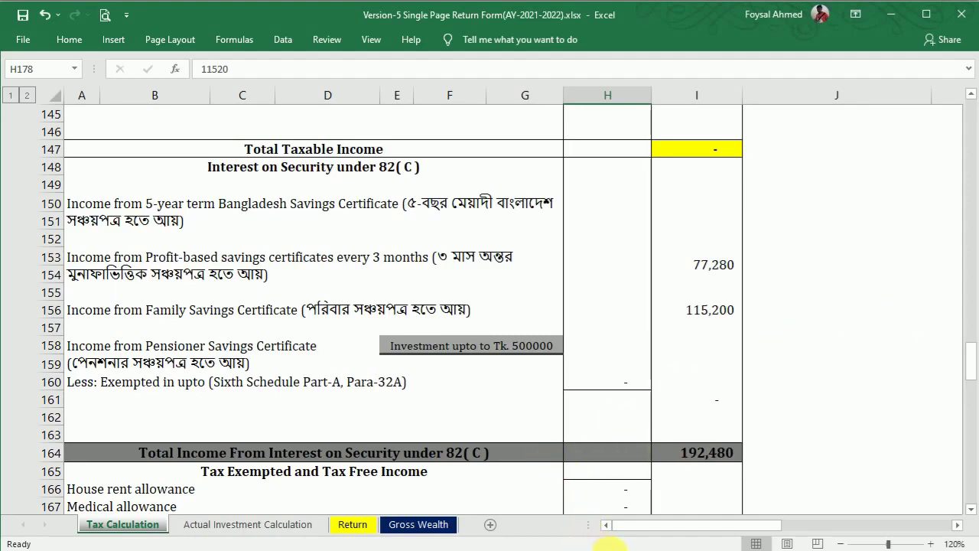
mouse_move(625, 550)
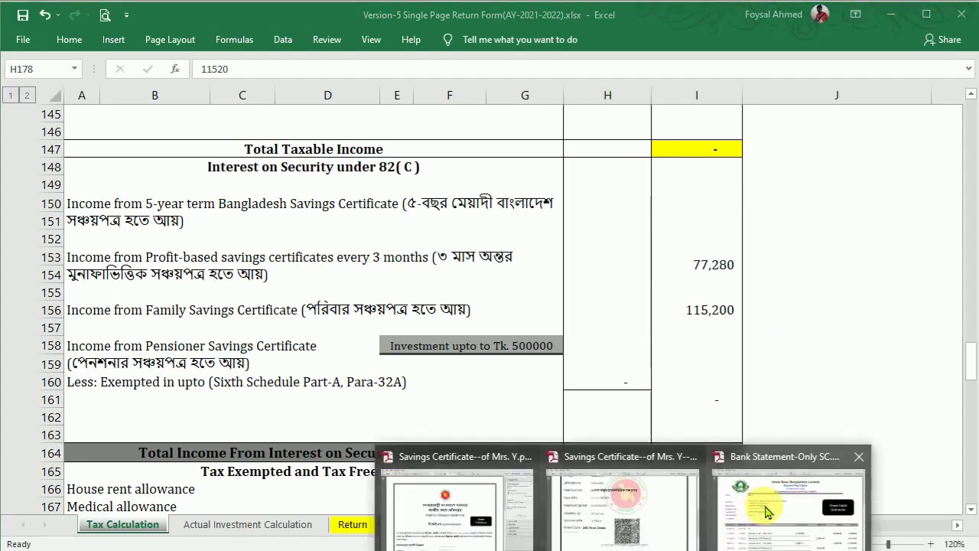
click(757, 501)
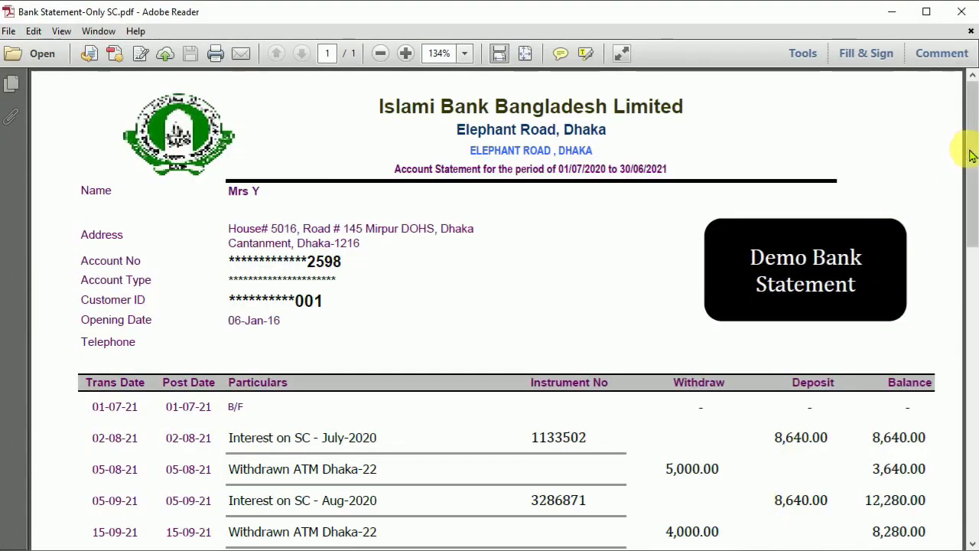
drag(975, 151, 975, 220)
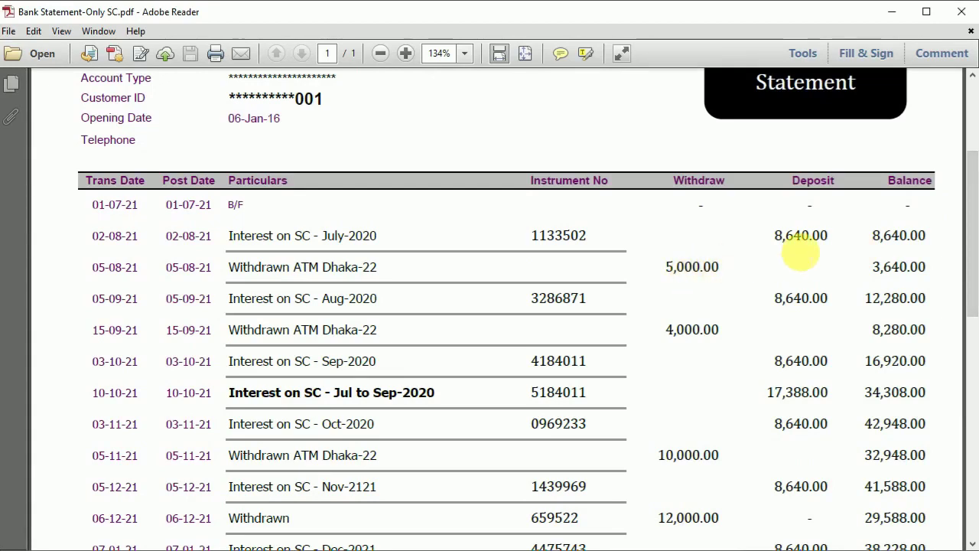
drag(767, 393, 836, 385)
drag(968, 247, 974, 464)
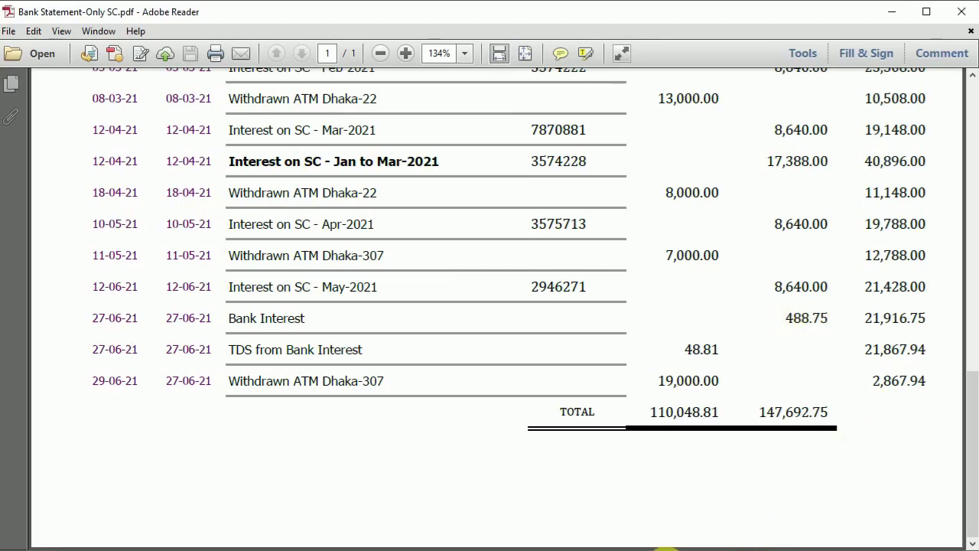
click(667, 550)
drag(973, 366, 971, 314)
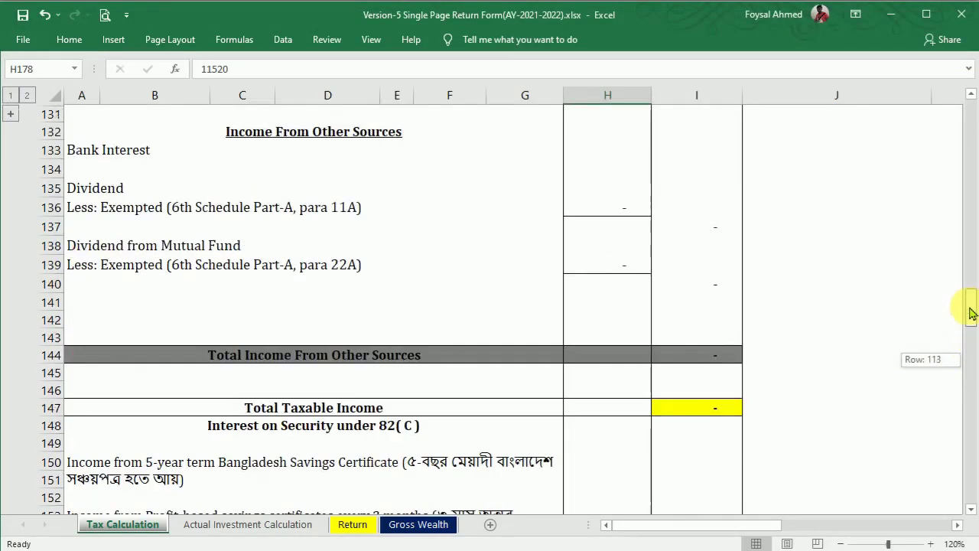
Step: Enter 488.75 as the Bank Interest income in I133
click(685, 149)
text(488.75)
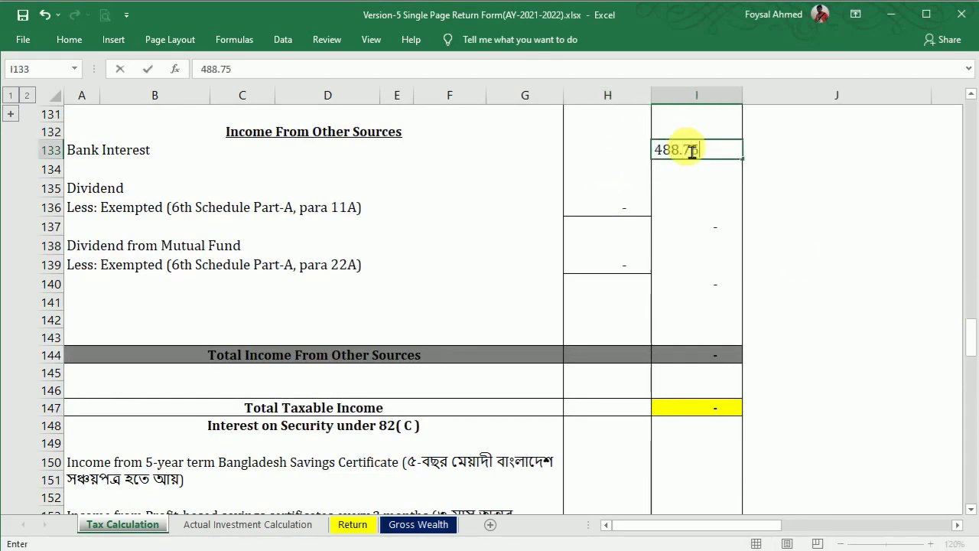
key(Return)
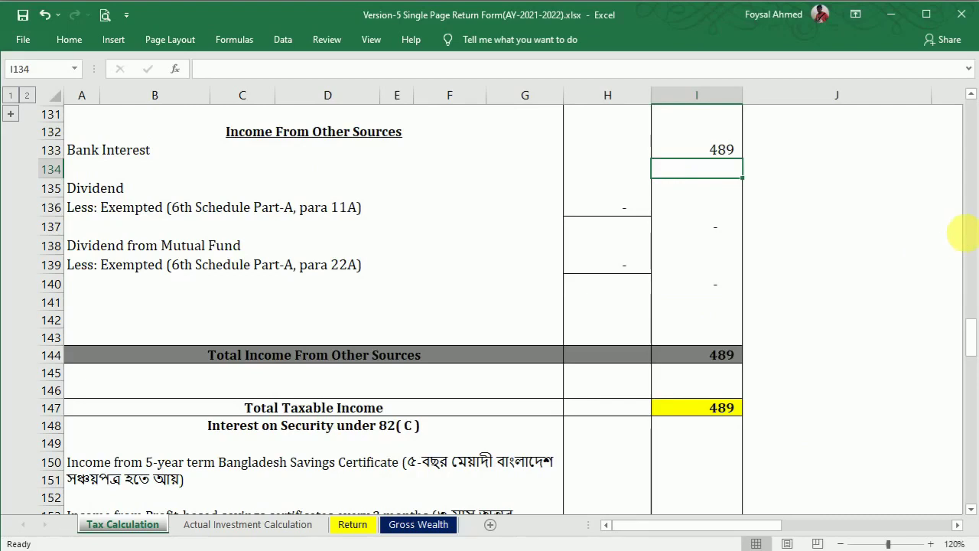
Step: Locate the TDS on bank interest cell and recheck the bank statement for the deducted amount
drag(974, 329, 969, 415)
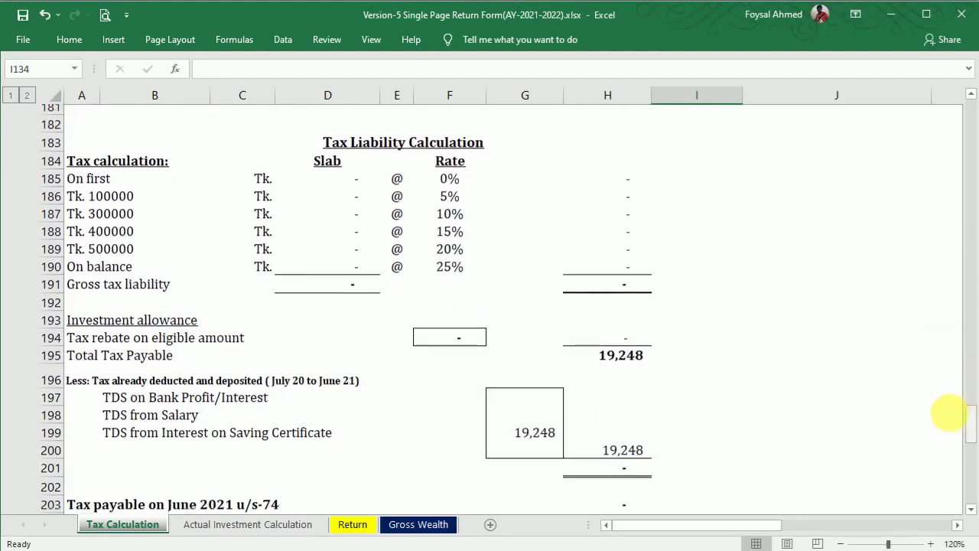
click(538, 388)
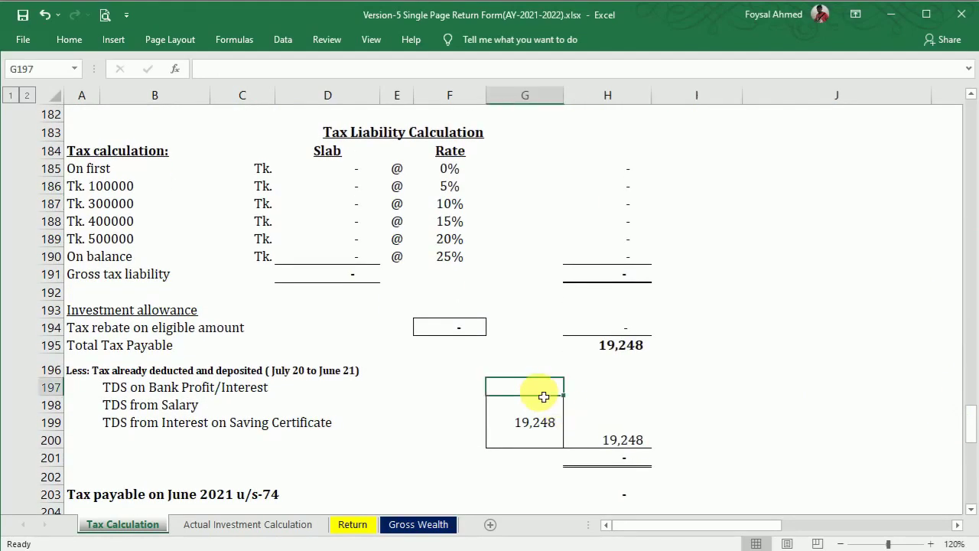
click(616, 550)
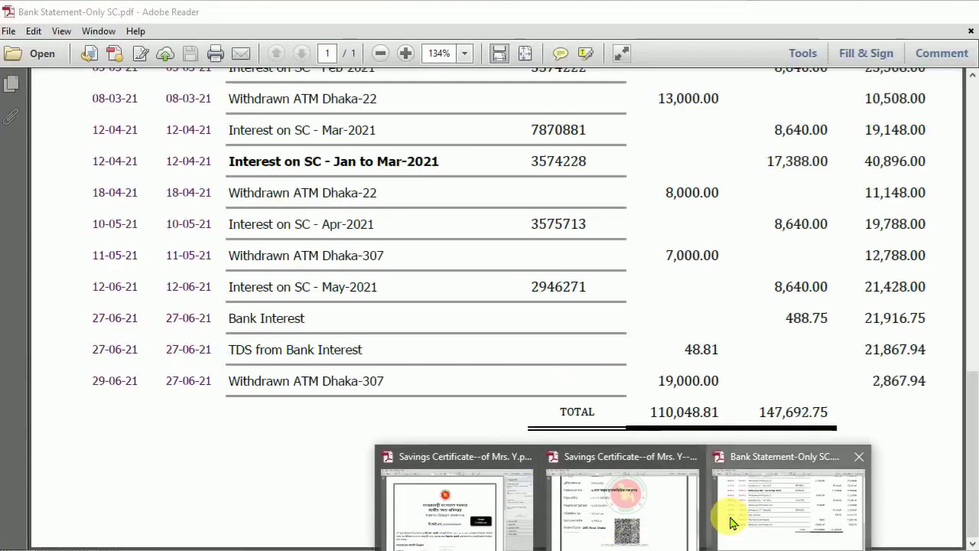
Step: Record 48.81 as TDS on Bank Profit/Interest in G197, taken from the bank statement
click(732, 522)
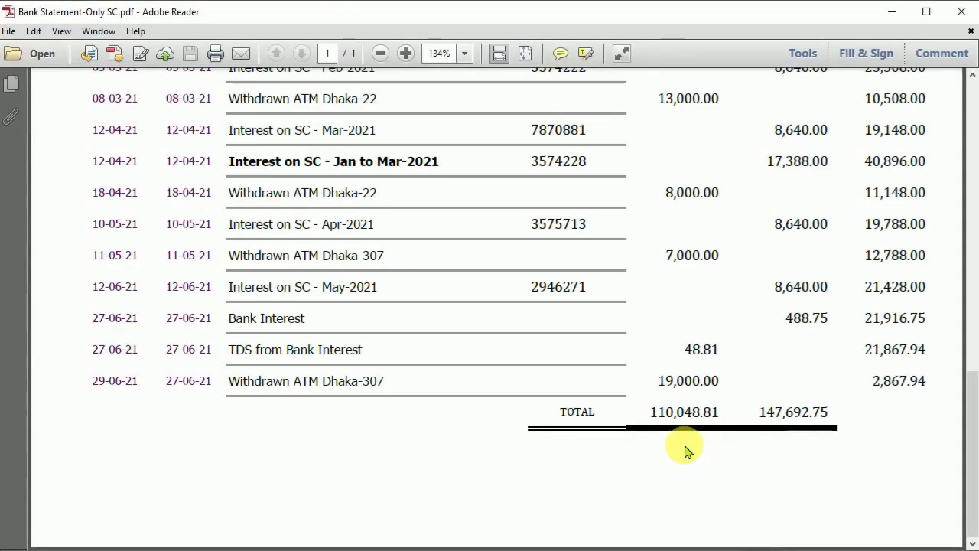
click(668, 545)
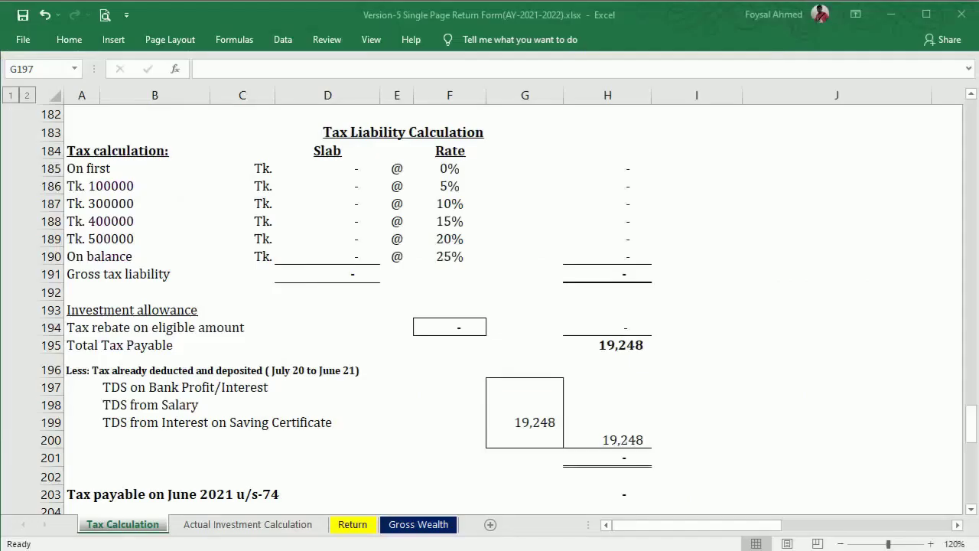
text(48.81)
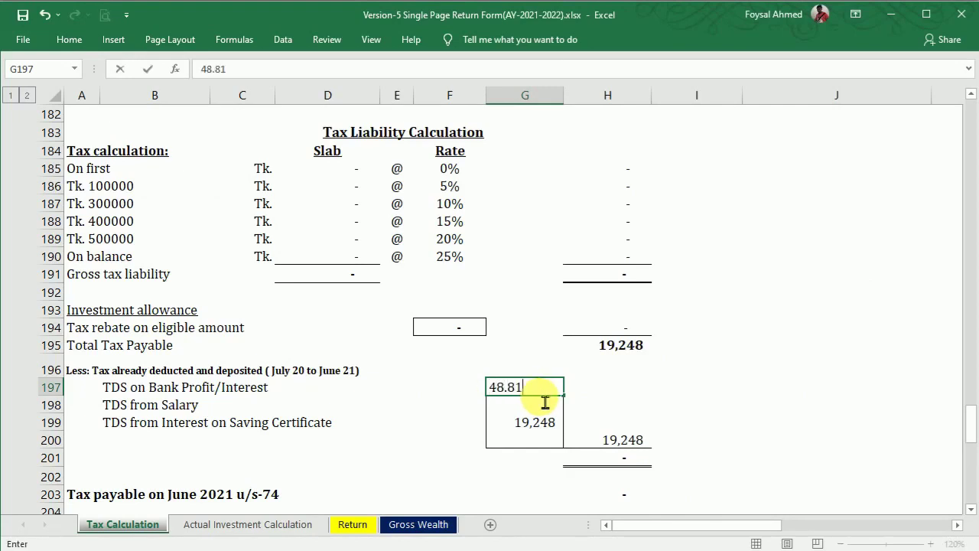
key(Return)
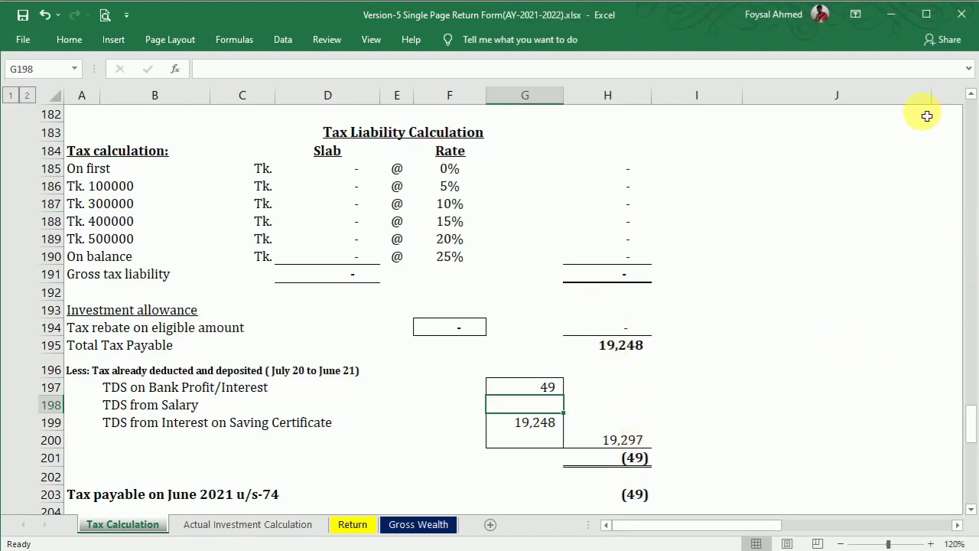
click(972, 95)
click(973, 95)
click(973, 95)
click(972, 95)
click(972, 95)
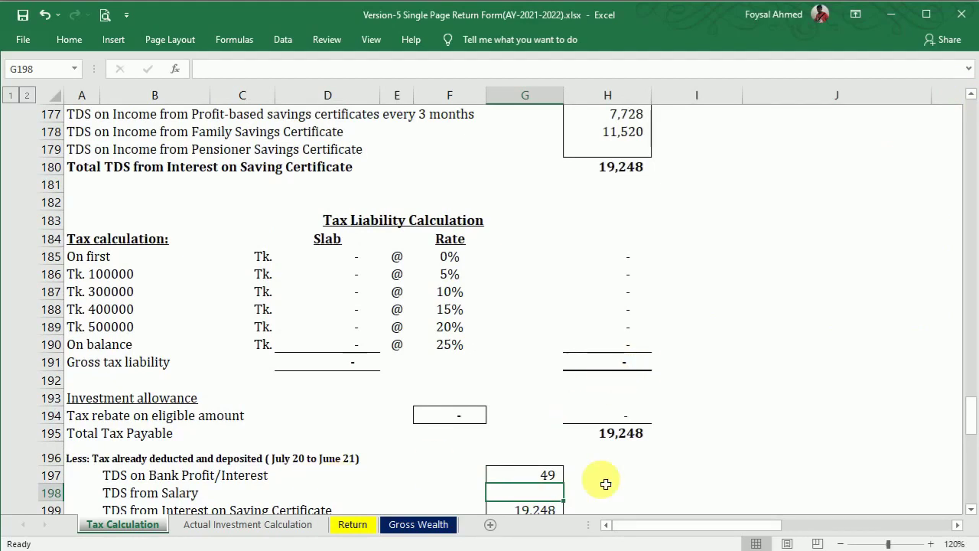
mouse_move(971, 414)
mouse_down()
mouse_move(970, 462)
mouse_move(972, 401)
mouse_up()
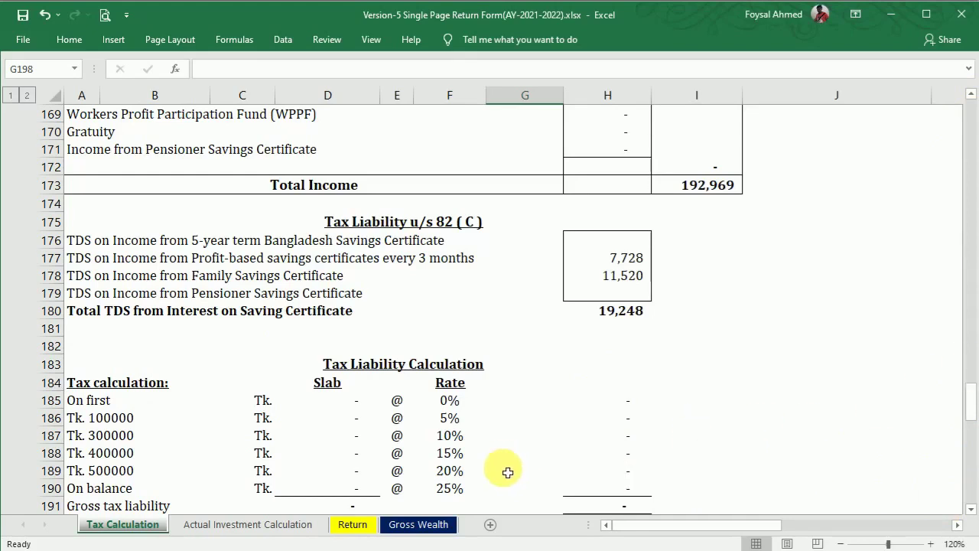
click(972, 509)
click(972, 509)
click(972, 510)
click(972, 509)
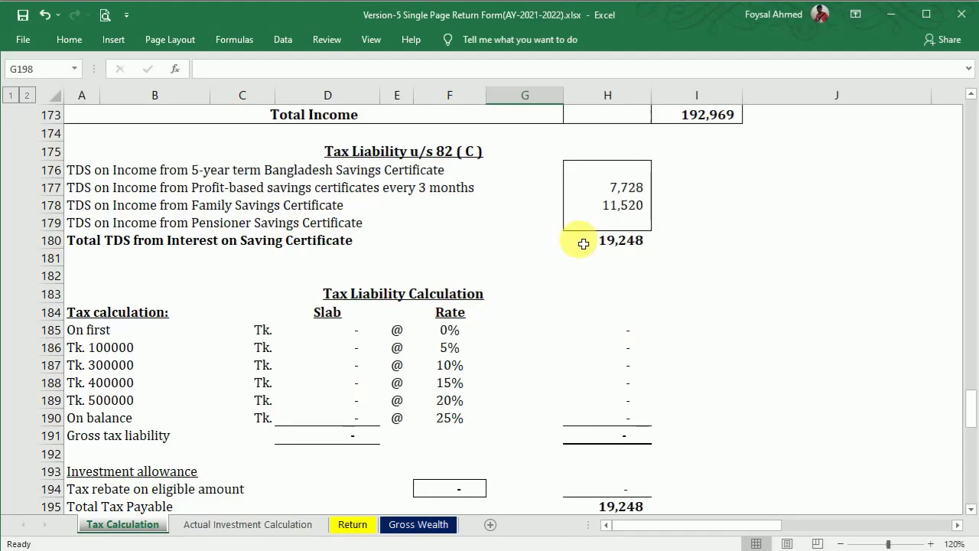
Step: Bold the 2021-2022 assessment year in R15 of the Return sheet
click(351, 525)
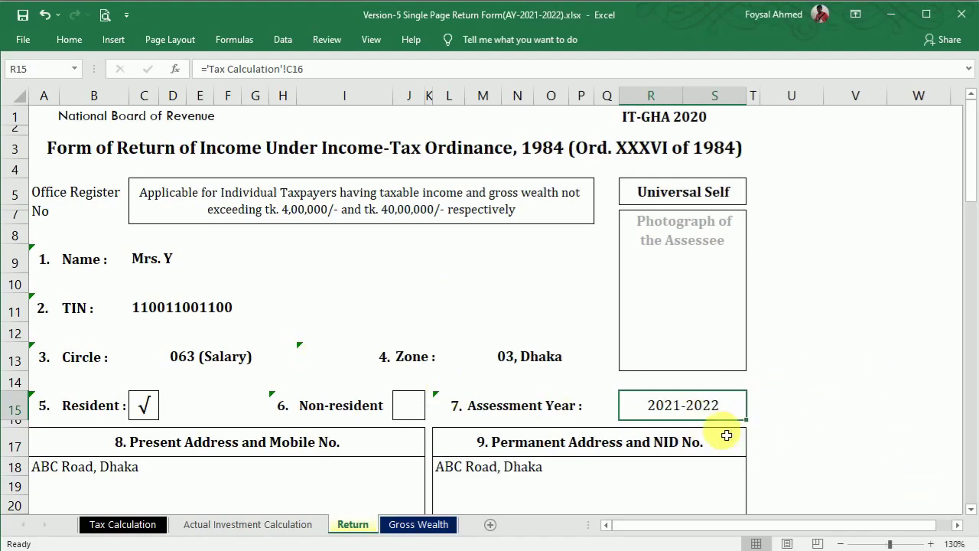
key(ctrl+b)
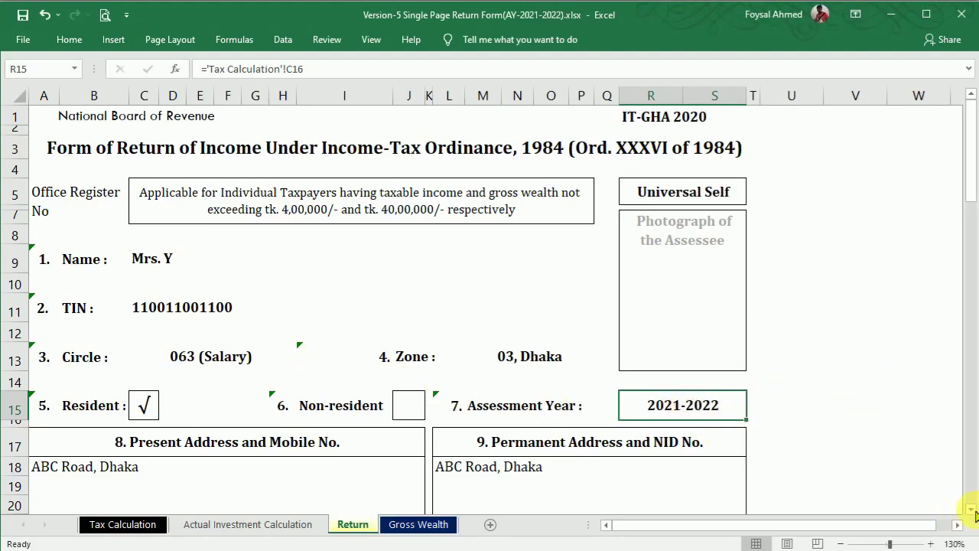
click(972, 509)
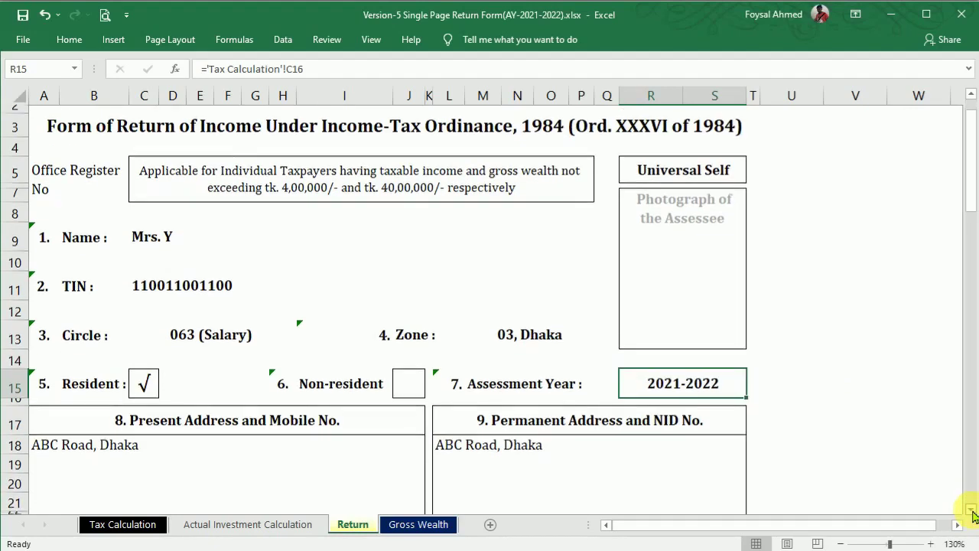
click(971, 511)
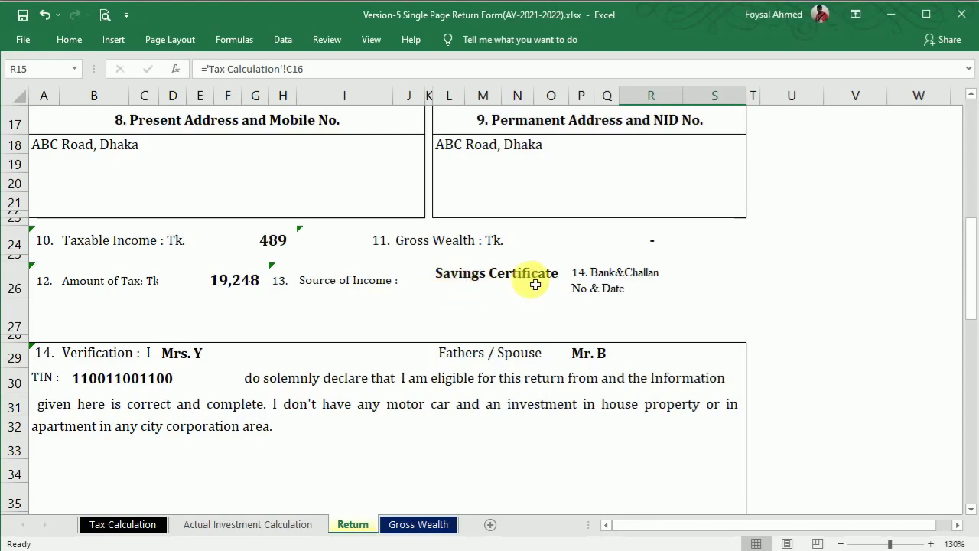
Step: Inspect the empty bank/challan field and where the Gross Wealth figure comes from
click(662, 306)
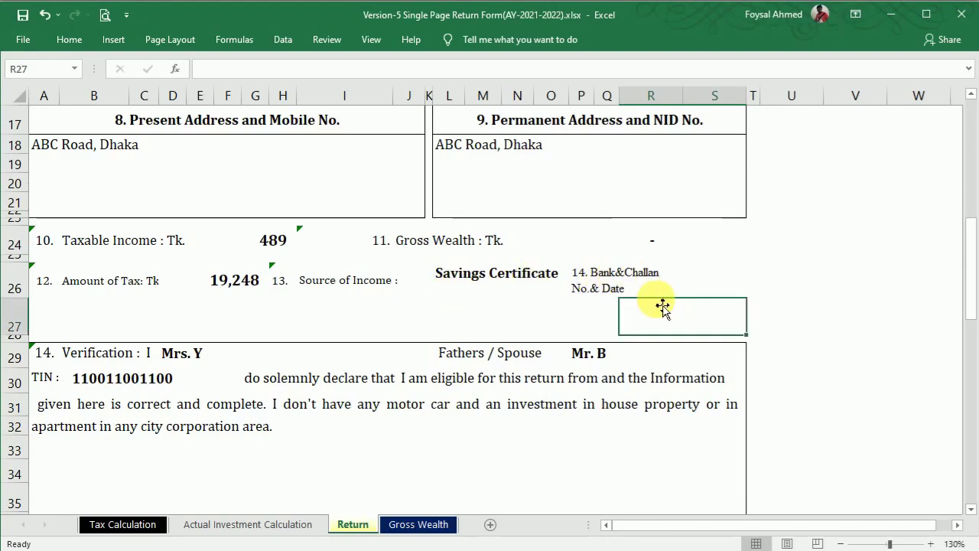
click(652, 249)
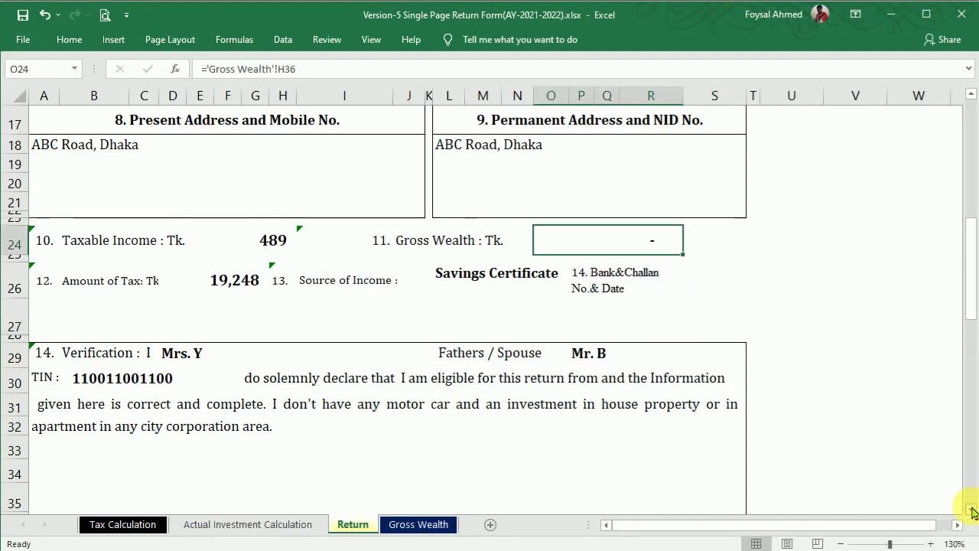
scroll(971, 509, down, 5)
drag(971, 317, 964, 378)
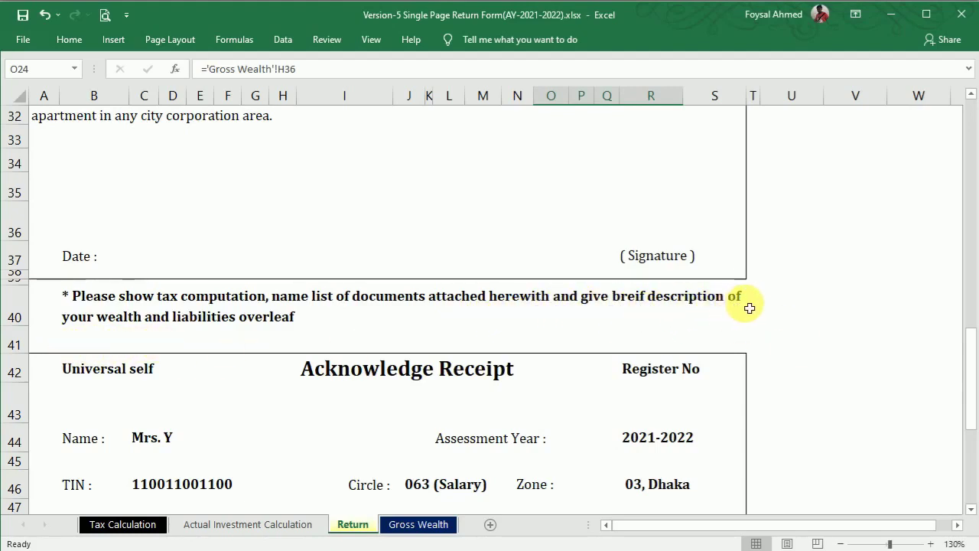
Step: Review the attached-documents note in B40, leaving its text unchanged
click(101, 321)
double_click(108, 324)
drag(112, 331, 317, 324)
click(256, 328)
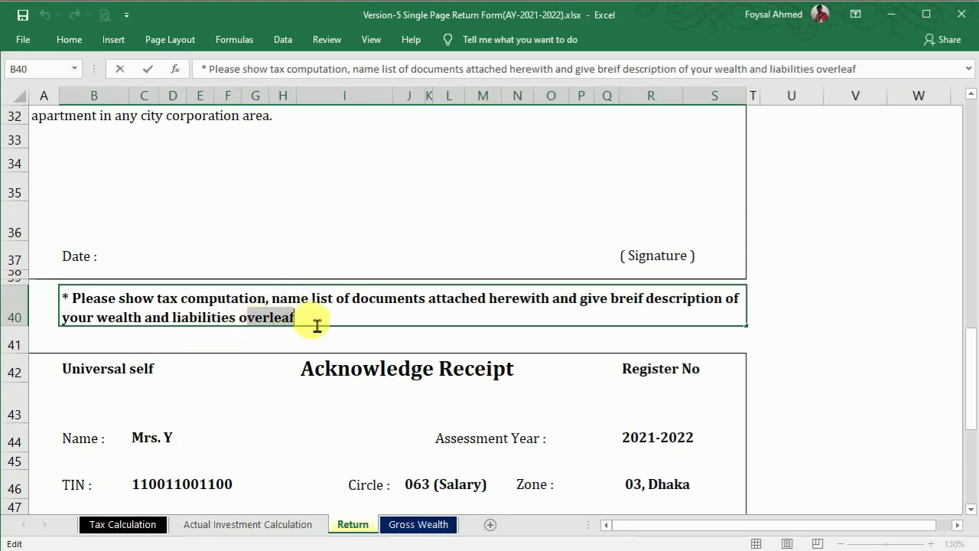
click(305, 343)
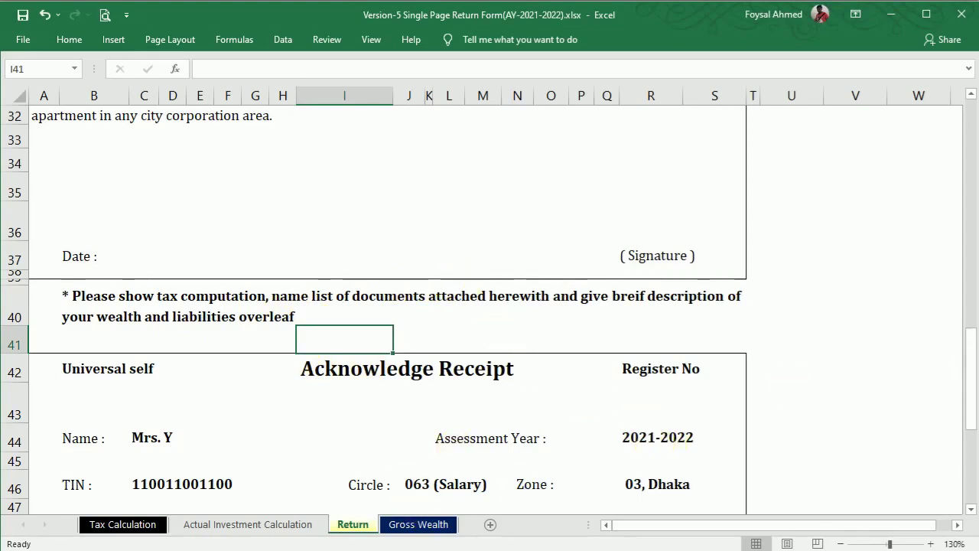
drag(971, 358, 971, 398)
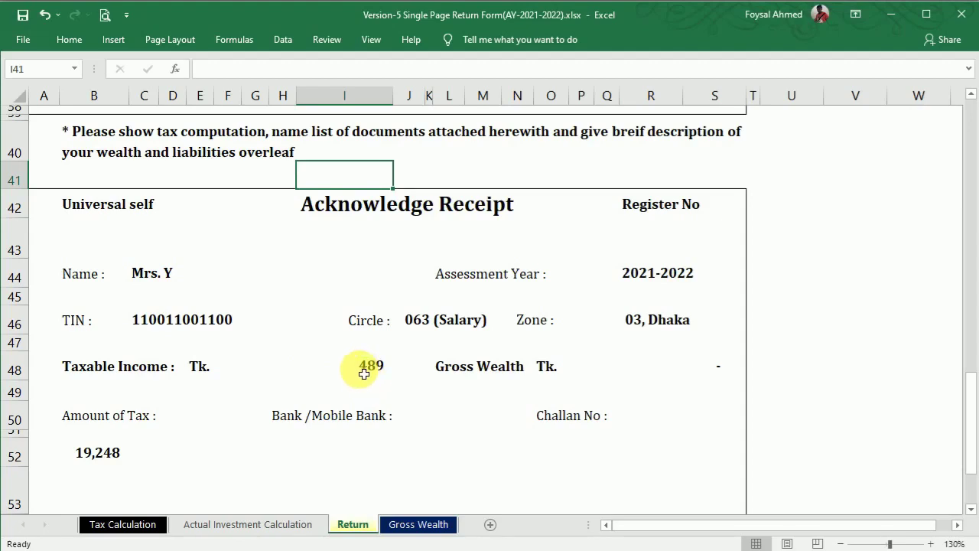
Step: Check the taxable income figure in the receipt, then move to the Gross Wealth sheet
click(364, 373)
scroll(968, 94, up, 5)
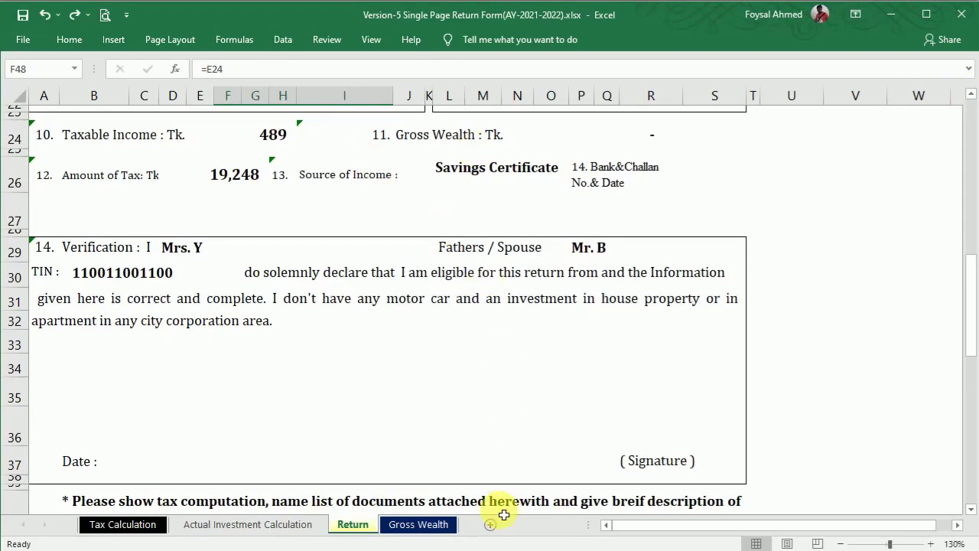
click(442, 525)
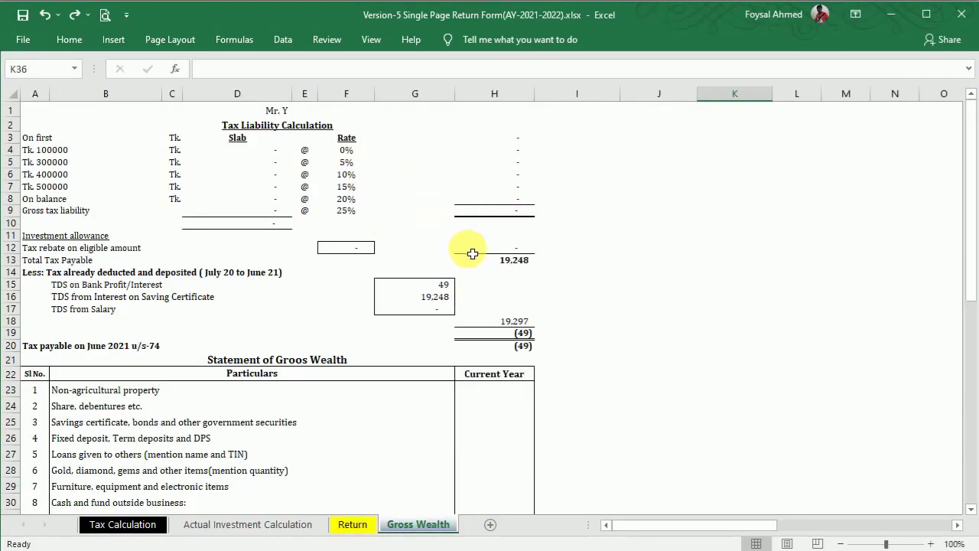
click(353, 525)
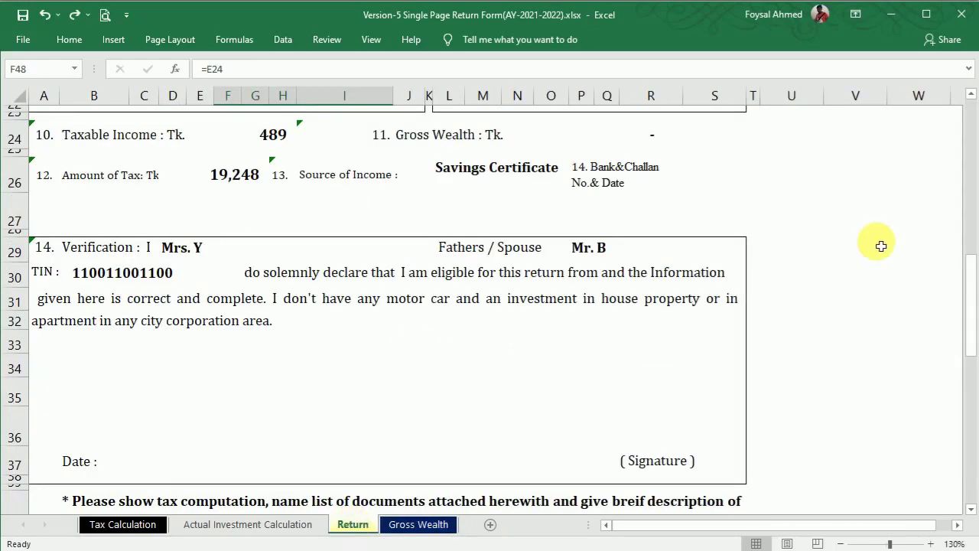
scroll(973, 97, up, 8)
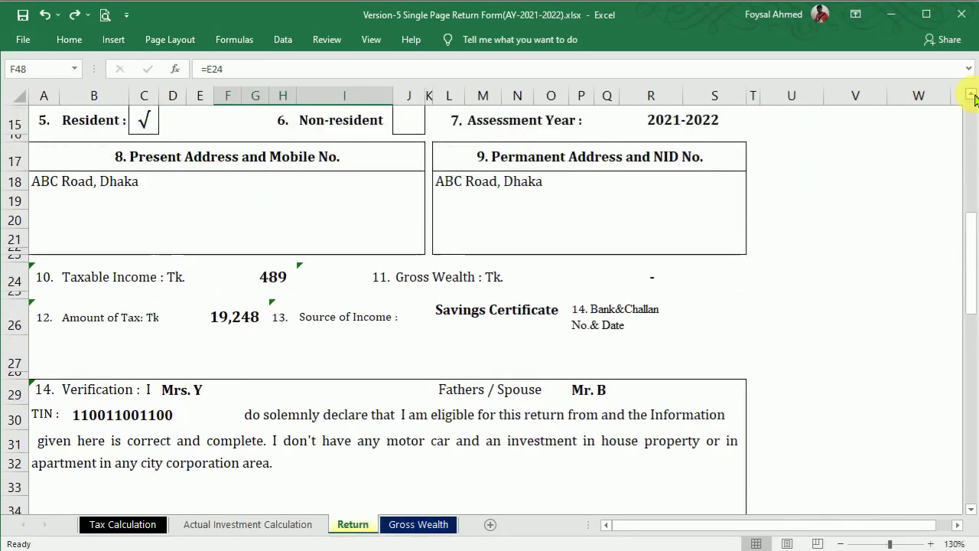
click(420, 526)
click(962, 526)
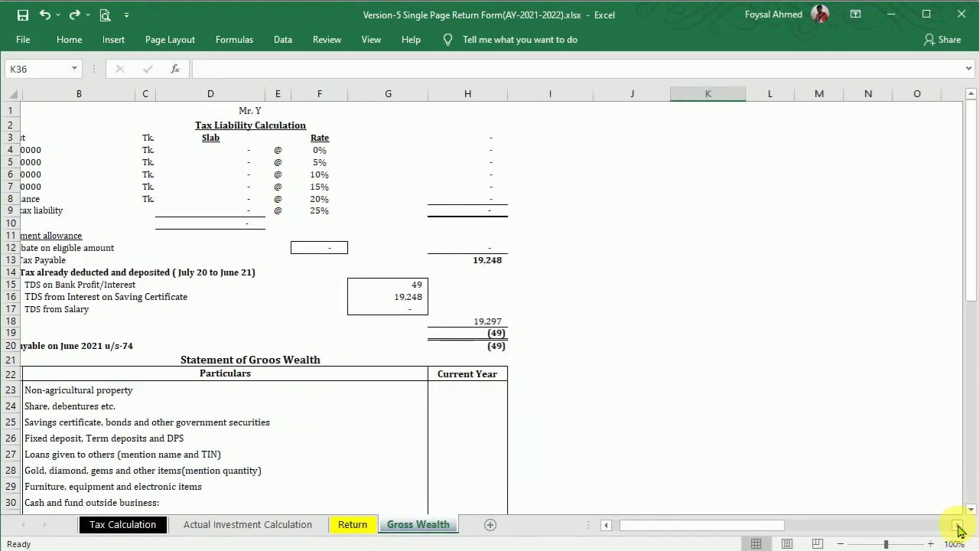
Step: Zoom the Gross Wealth sheet to 130% and scroll down to the Statement of Gross Wealth table
click(605, 526)
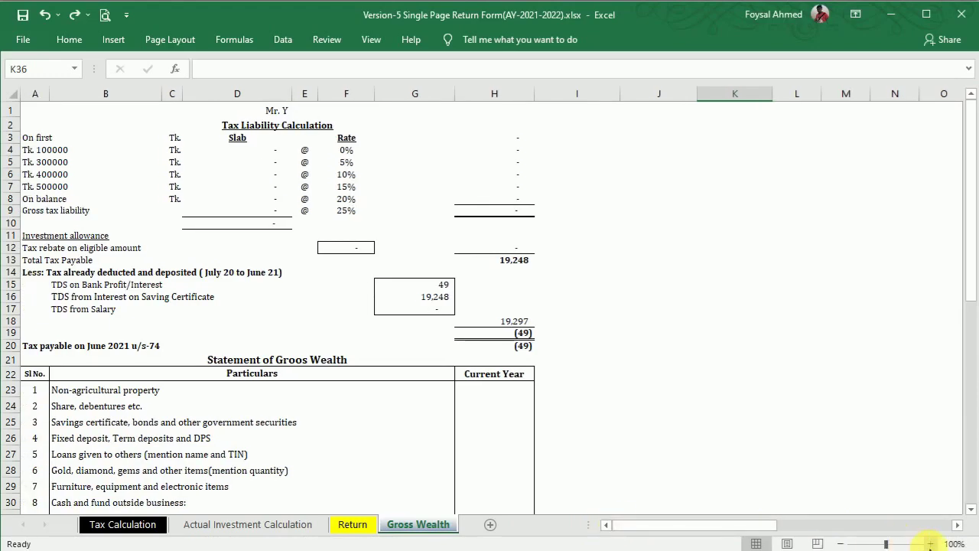
click(930, 544)
click(930, 544)
click(930, 545)
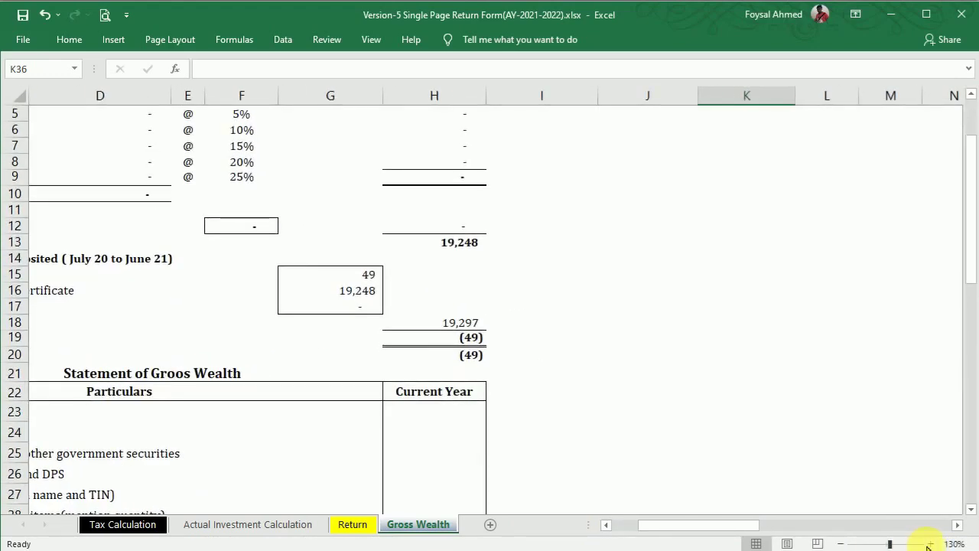
drag(704, 526, 640, 525)
drag(972, 225, 976, 138)
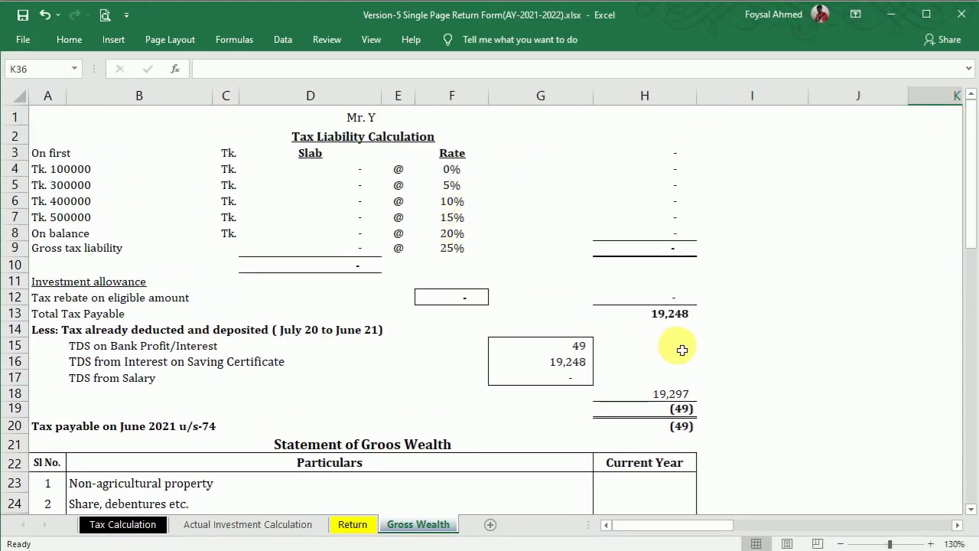
drag(972, 181, 976, 322)
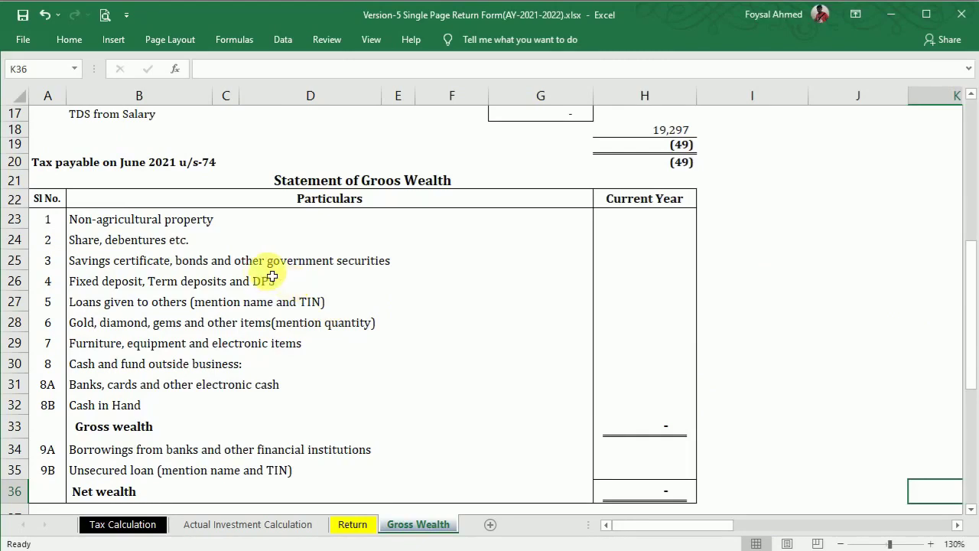
Step: After a test entry in H25, set the Current Year amounts H23:H33 to black font
click(628, 262)
text(17)
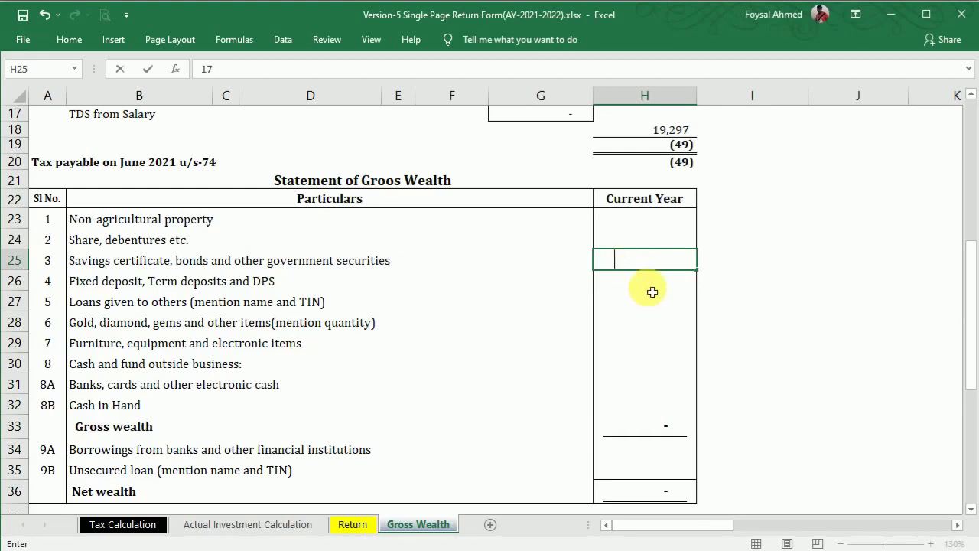
click(742, 306)
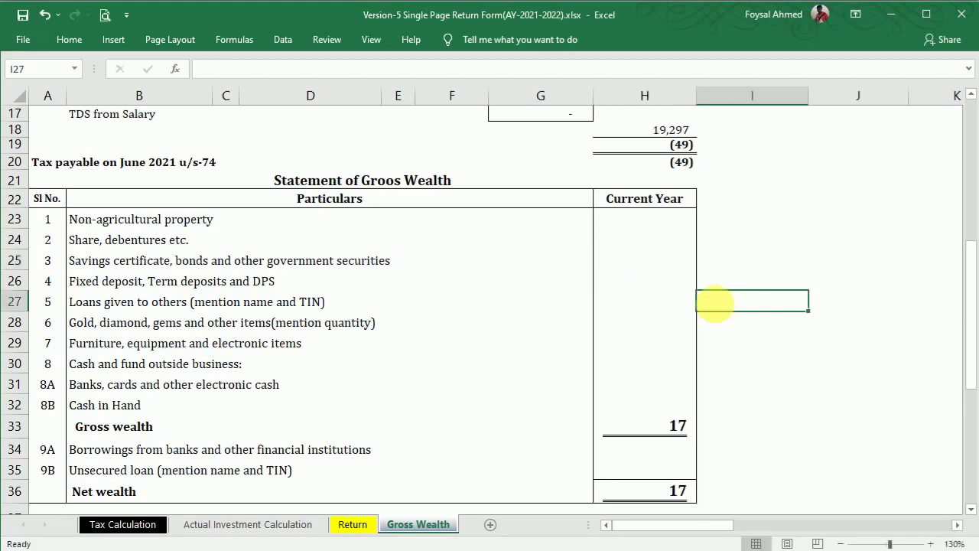
click(645, 263)
drag(638, 222, 647, 429)
click(69, 39)
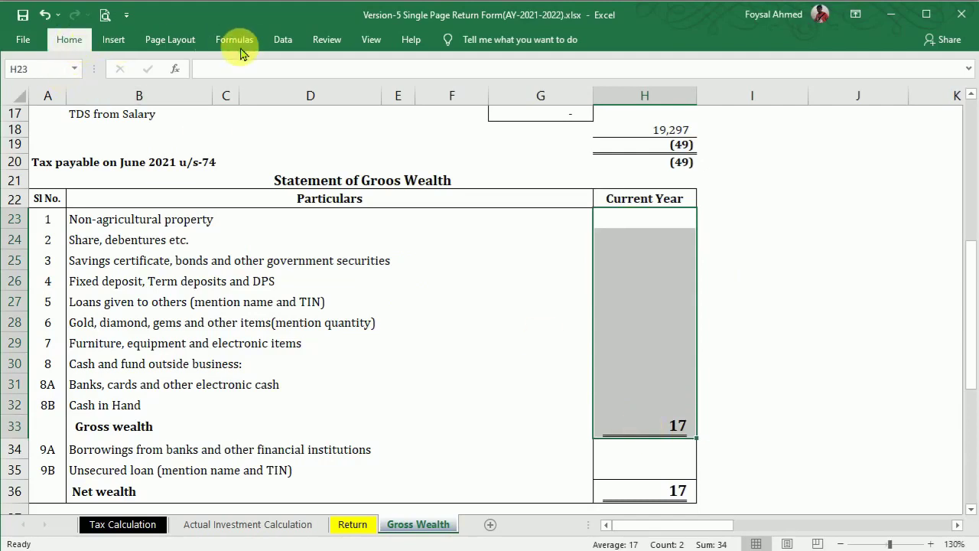
click(244, 94)
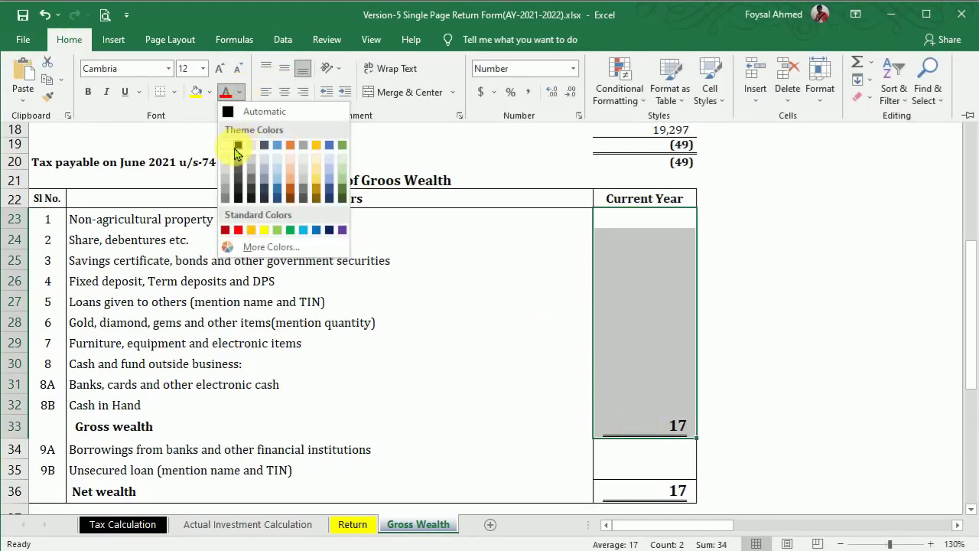
click(232, 147)
Step: Record 1,700,000 of savings certificates in H25 and bring up the bank statement PDF
click(658, 254)
double_click(683, 258)
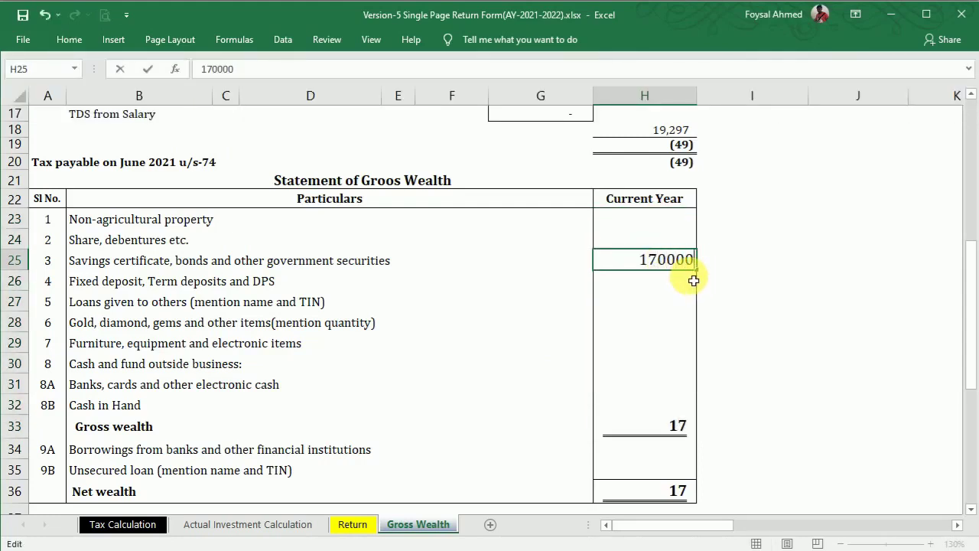
key(Return)
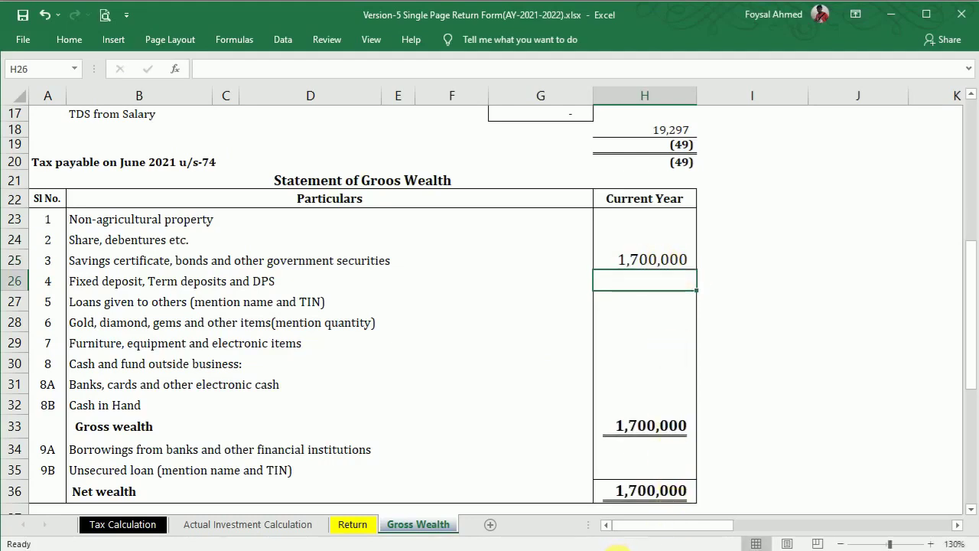
click(765, 518)
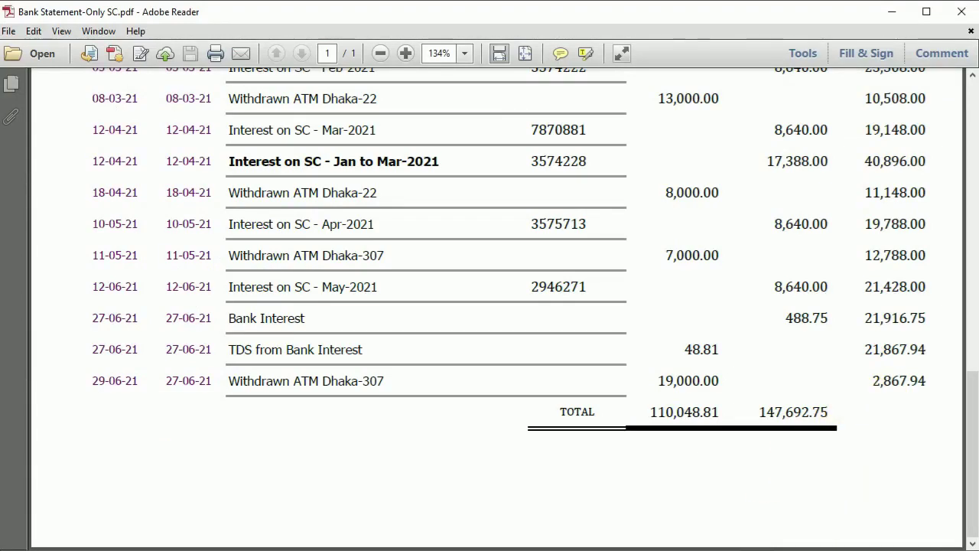
Step: Enter the 2,868 bank closing balance in H31
click(662, 497)
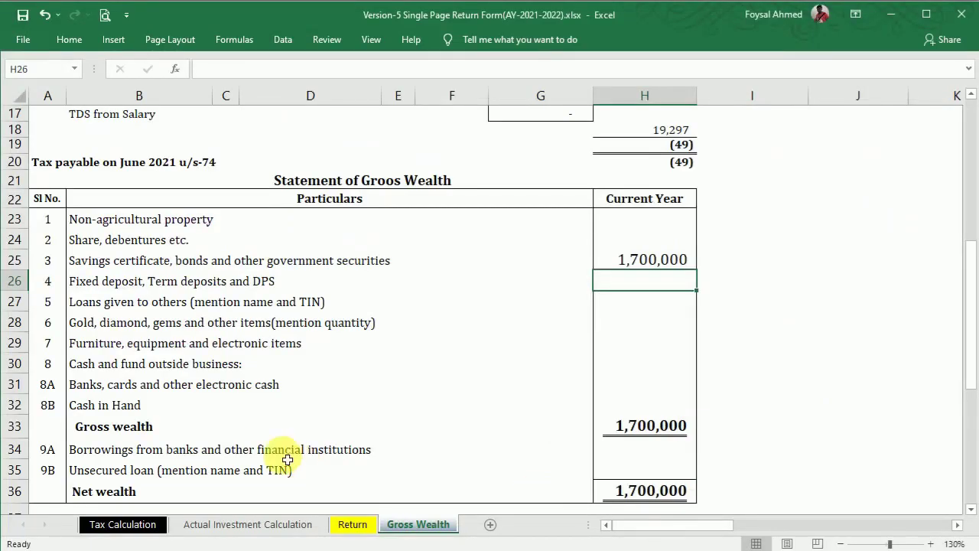
right_click(636, 396)
click(614, 384)
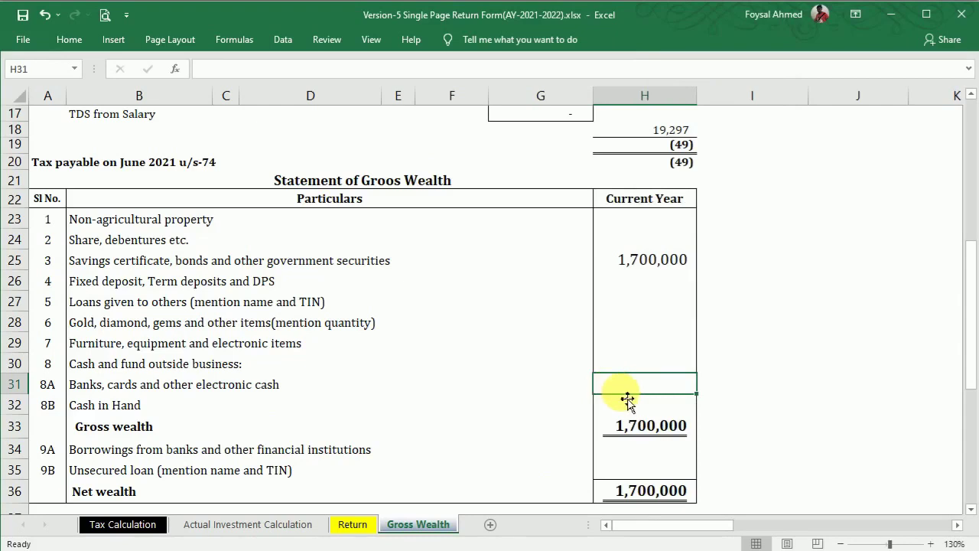
text(2867.94)
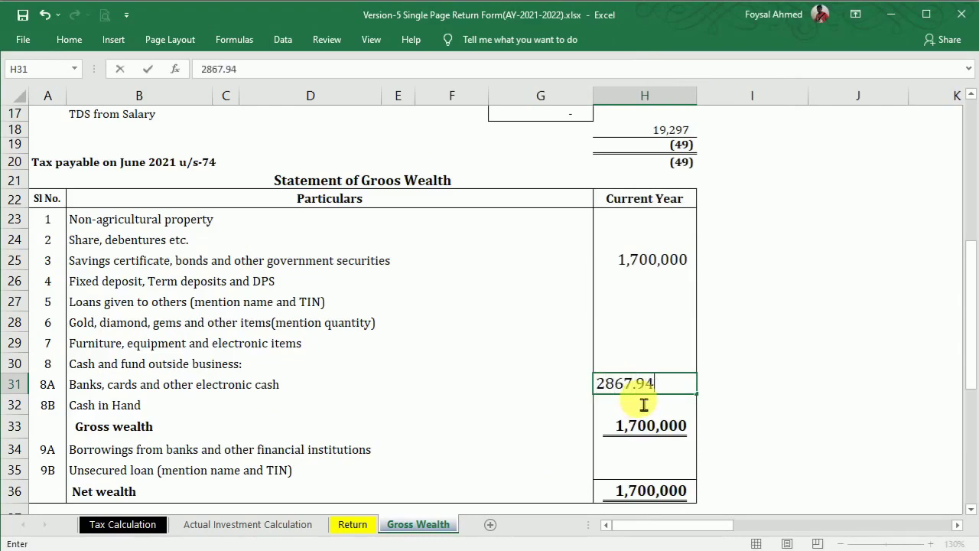
key(Return)
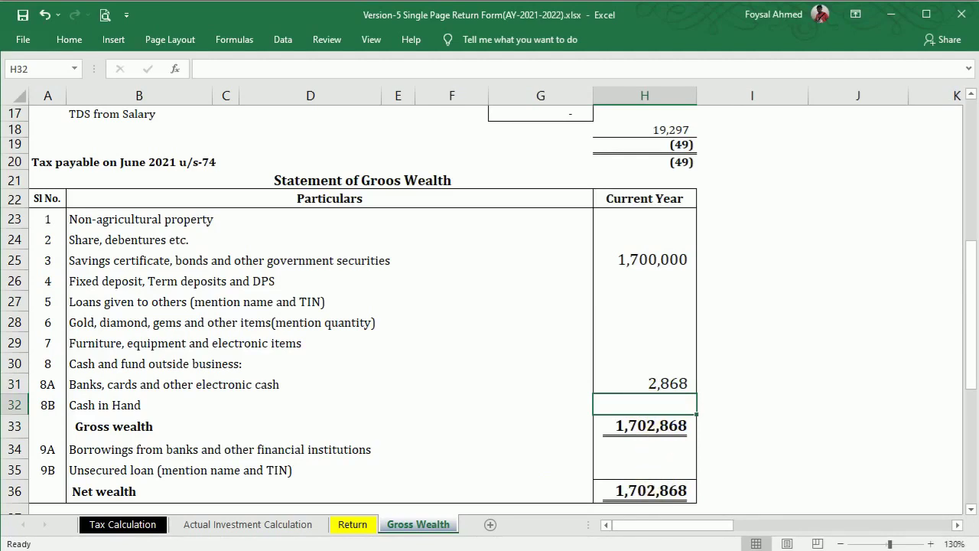
mouse_move(739, 509)
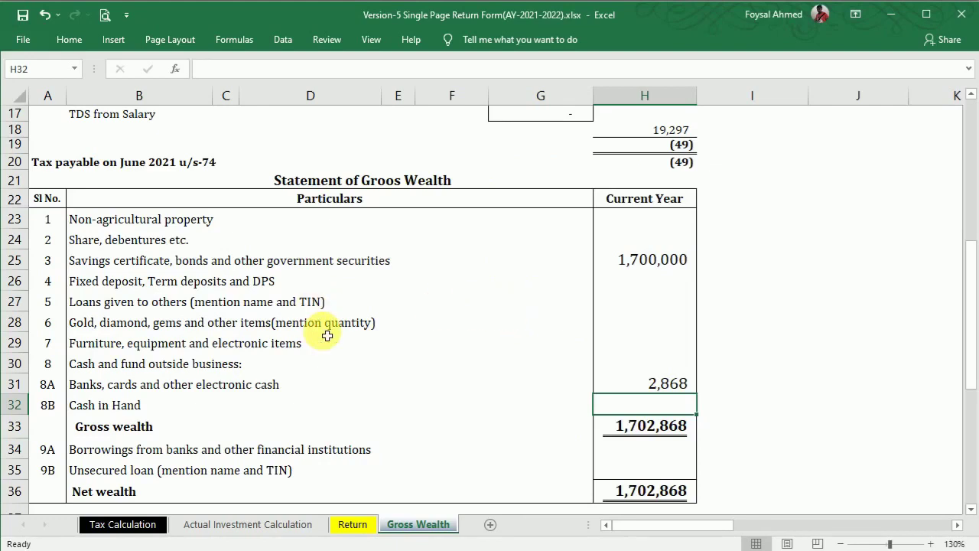
Step: Review the gold and cash-outside-business amounts, then enter 5,000 as Cash in Hand in H32
click(657, 328)
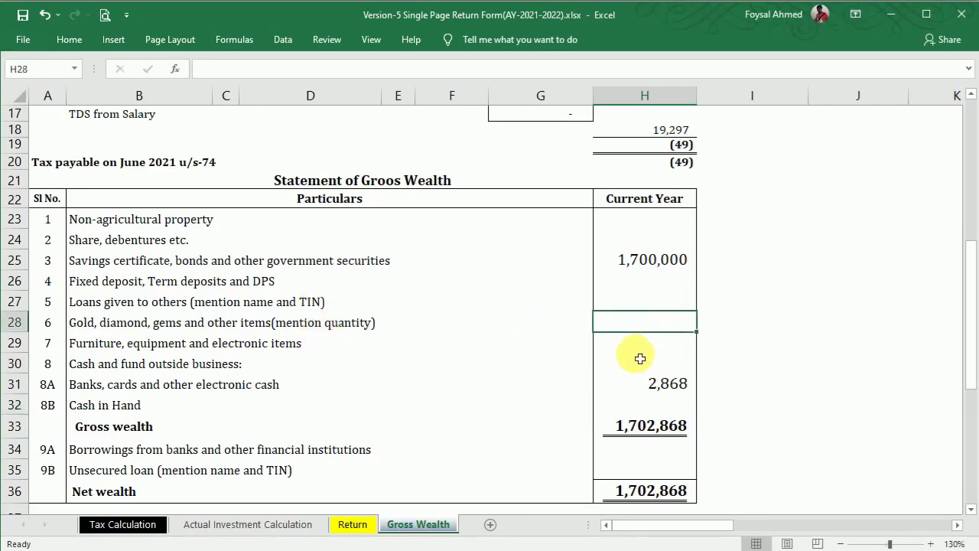
click(640, 360)
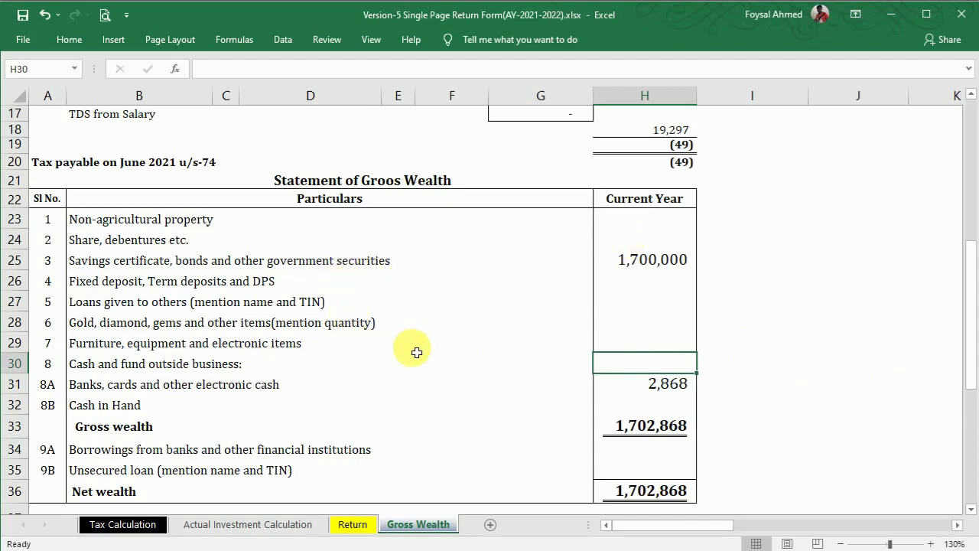
click(654, 405)
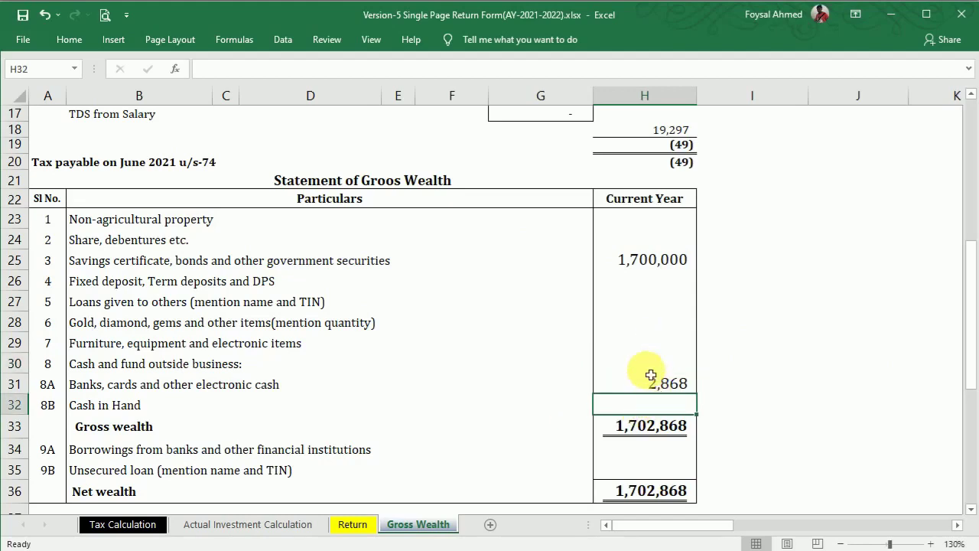
text(5)
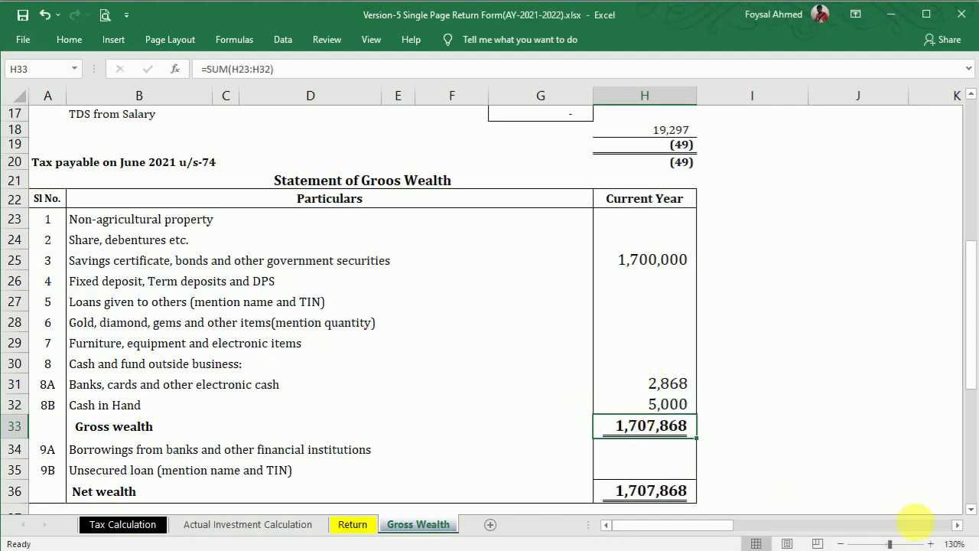
drag(974, 515, 973, 516)
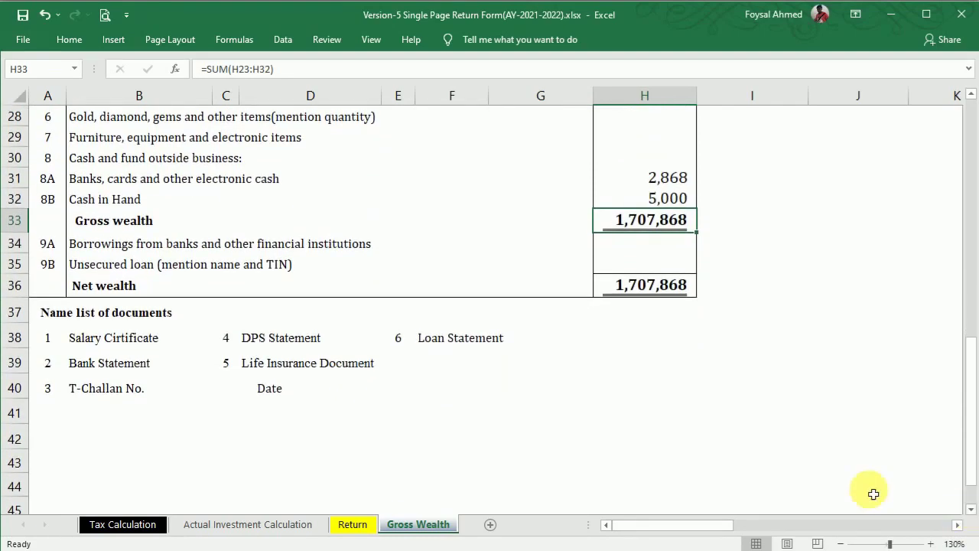
Step: Rename the first listed document in B38 from Salary Cirtificate to Savings Cirtificate
click(85, 345)
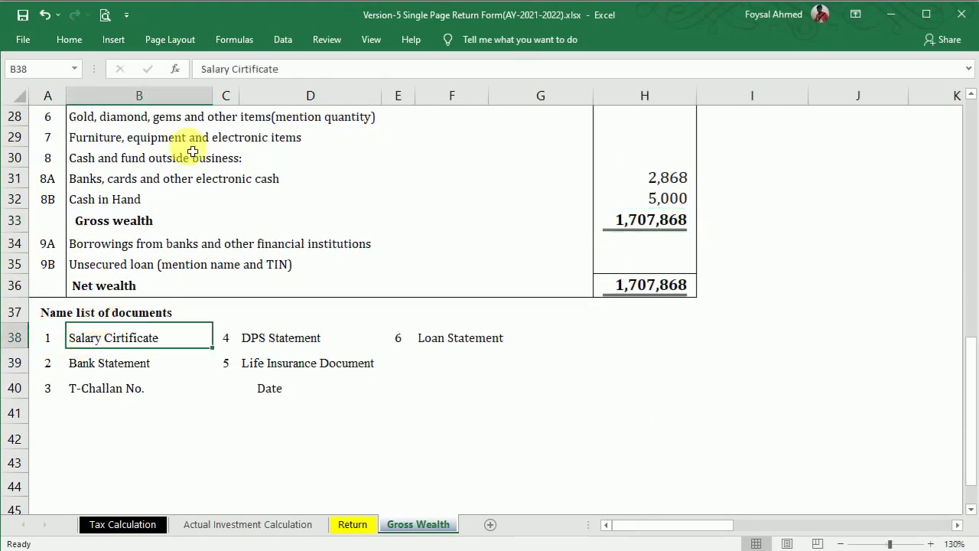
double_click(208, 78)
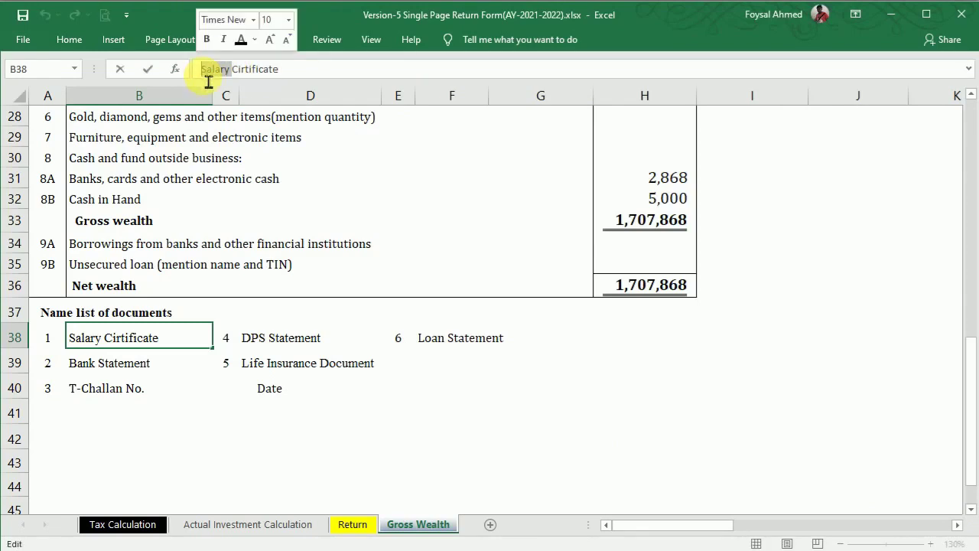
text(S)
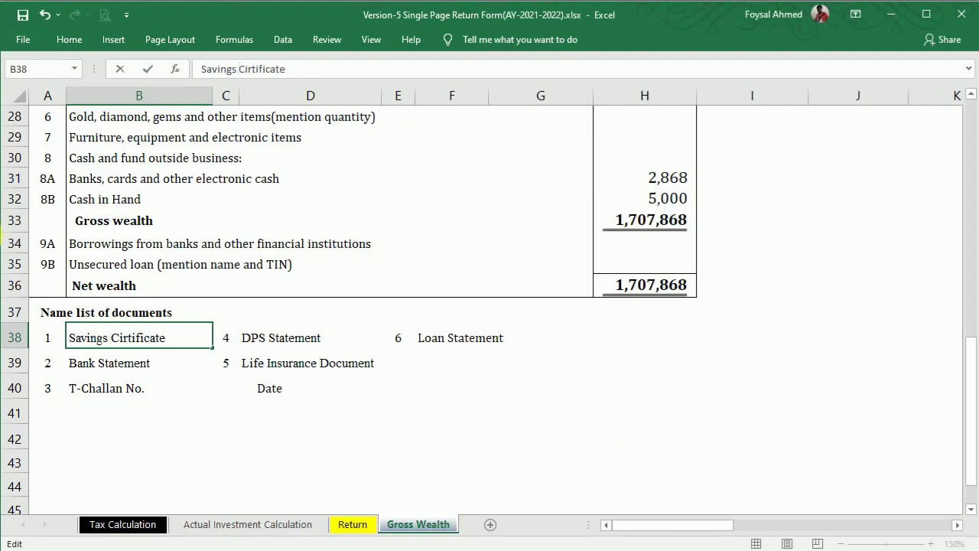
click(256, 338)
Step: Clear the DPS Statement, Loan Statement and Life Insurance Document entries
key(Delete)
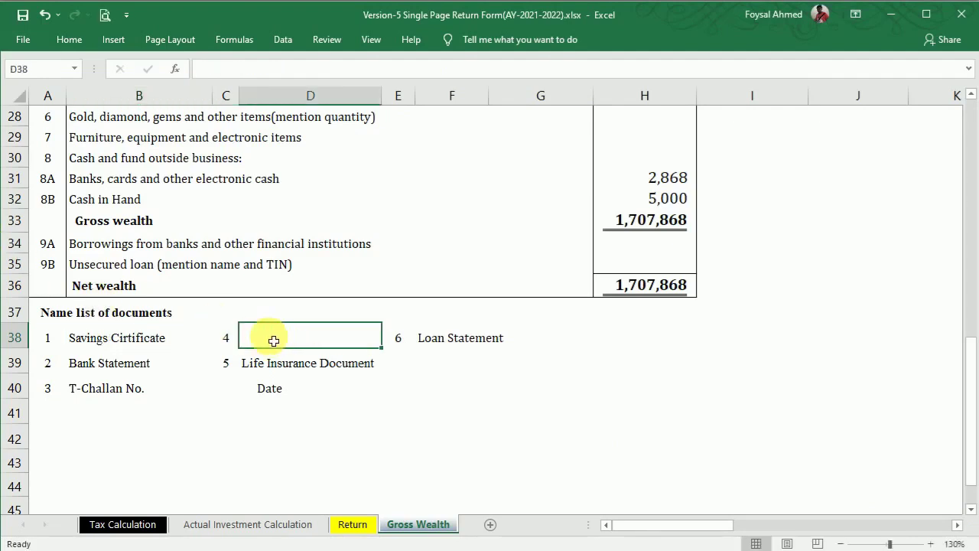
click(427, 347)
key(Delete)
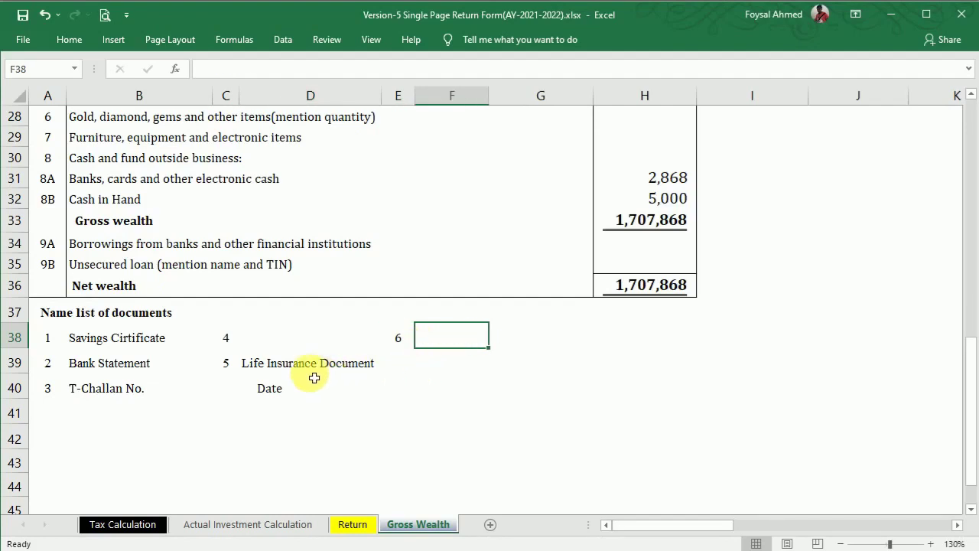
click(253, 373)
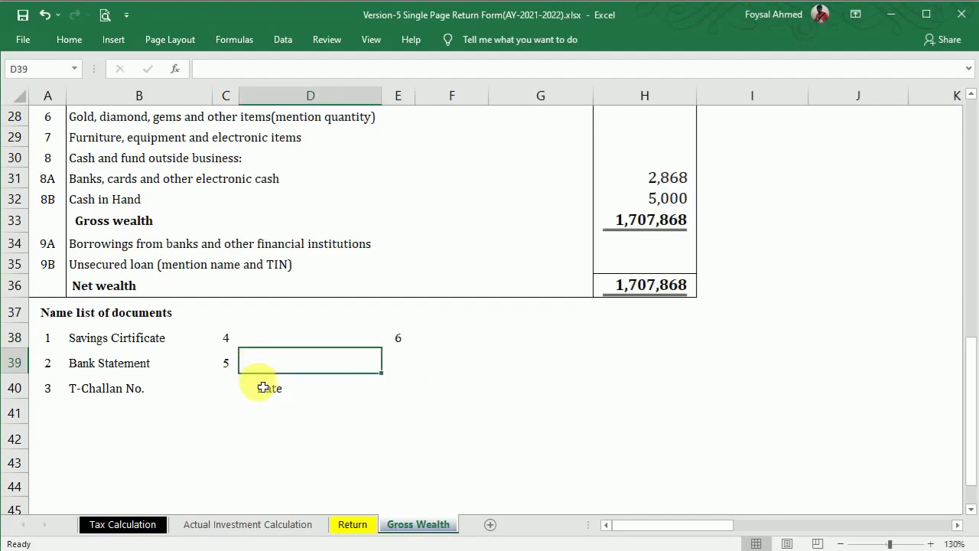
click(510, 436)
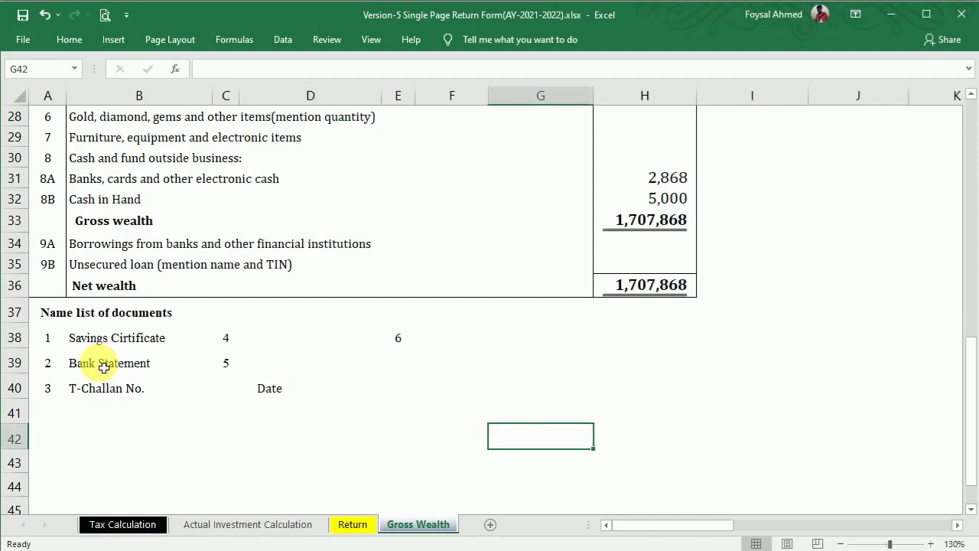
drag(966, 367, 951, 96)
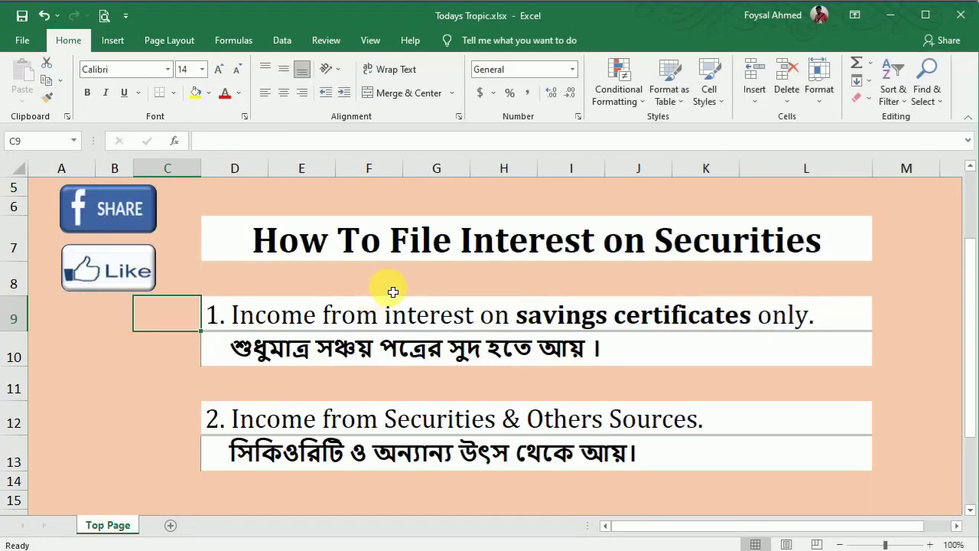
click(382, 289)
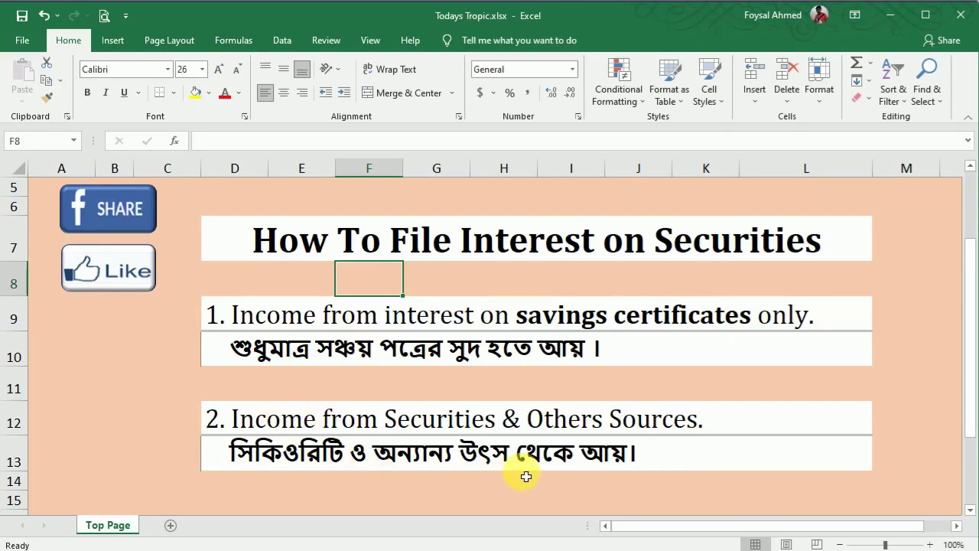
Step: Switch to the Version-4 Savings Certificate & Other Income workbook's Input sheet
drag(969, 278, 971, 306)
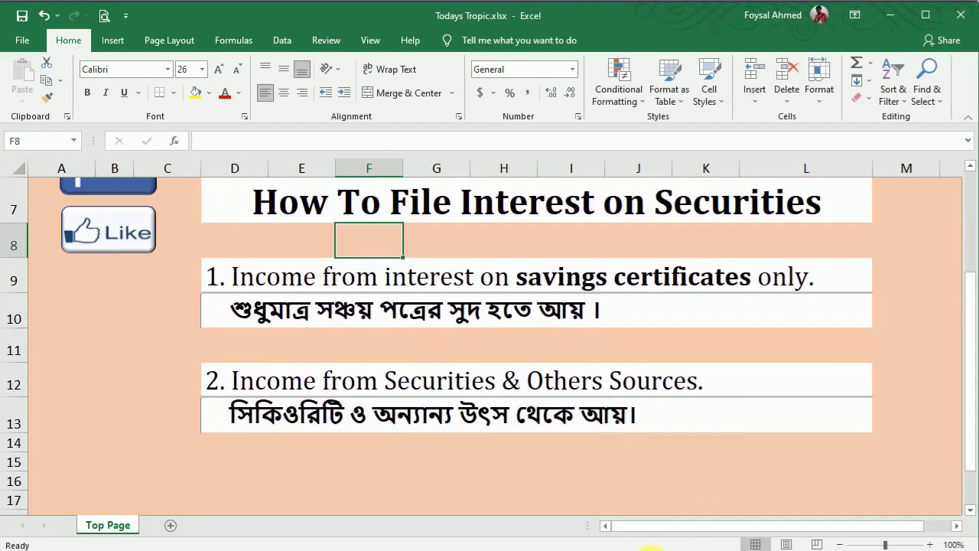
click(652, 549)
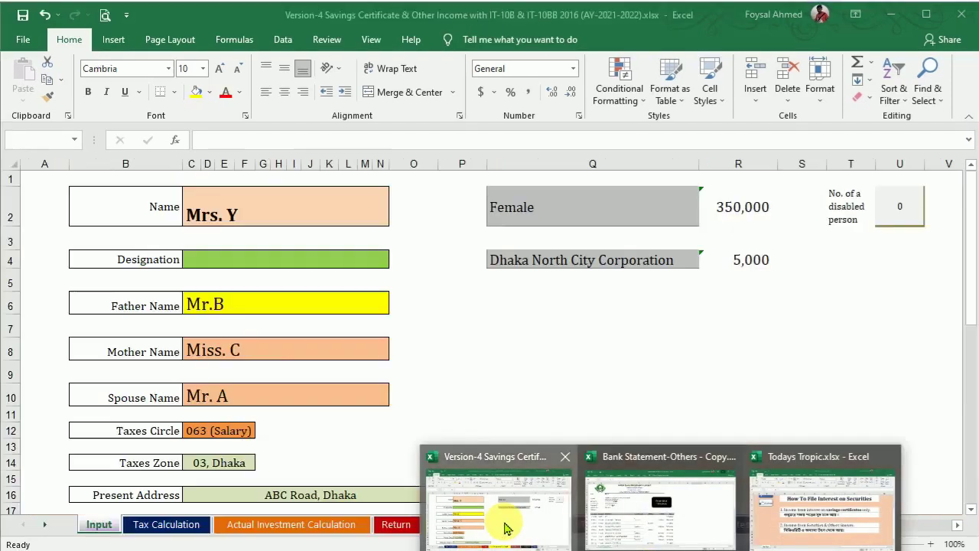
click(507, 524)
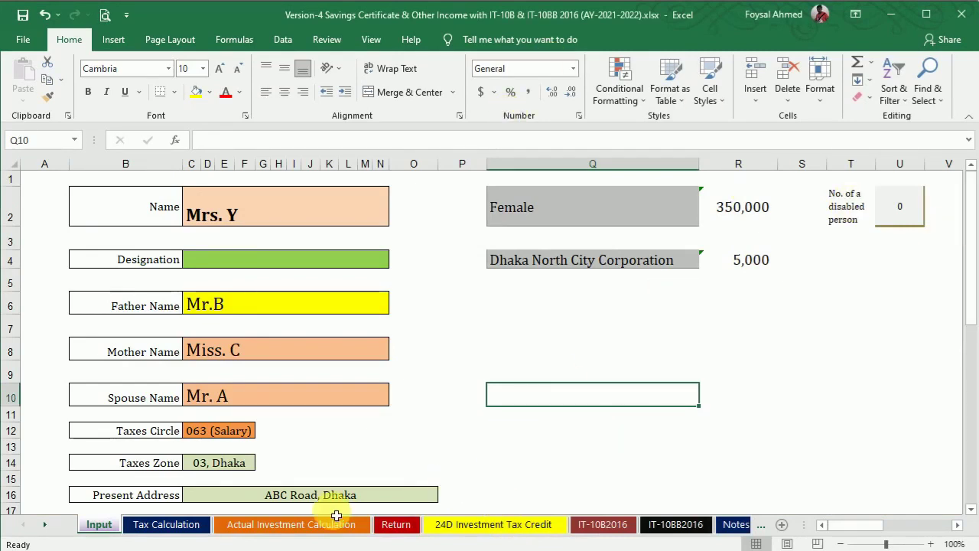
click(388, 526)
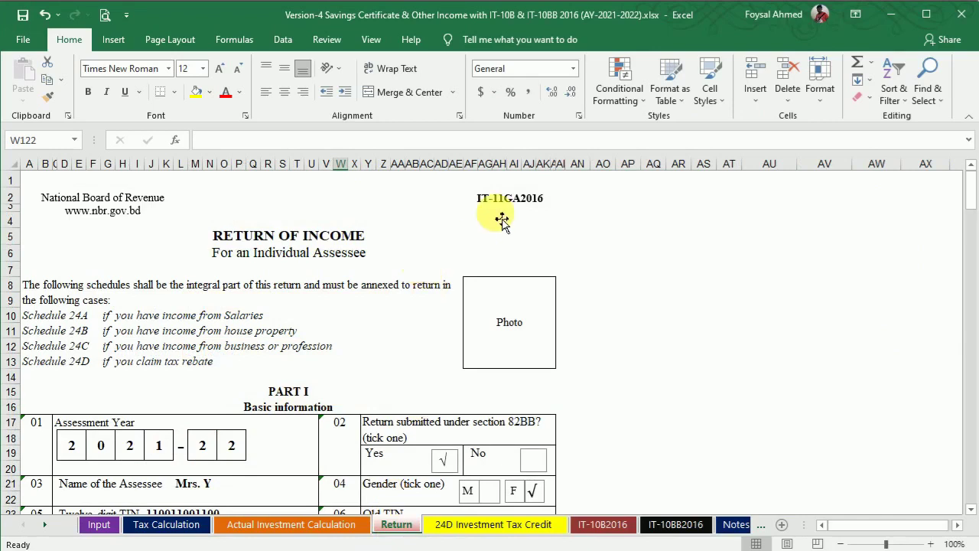
click(98, 525)
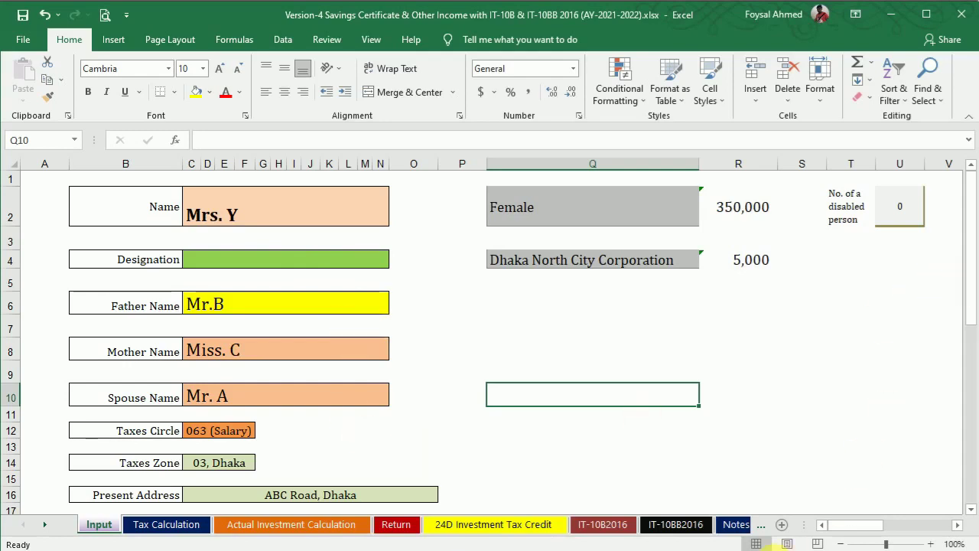
mouse_move(754, 546)
click(765, 497)
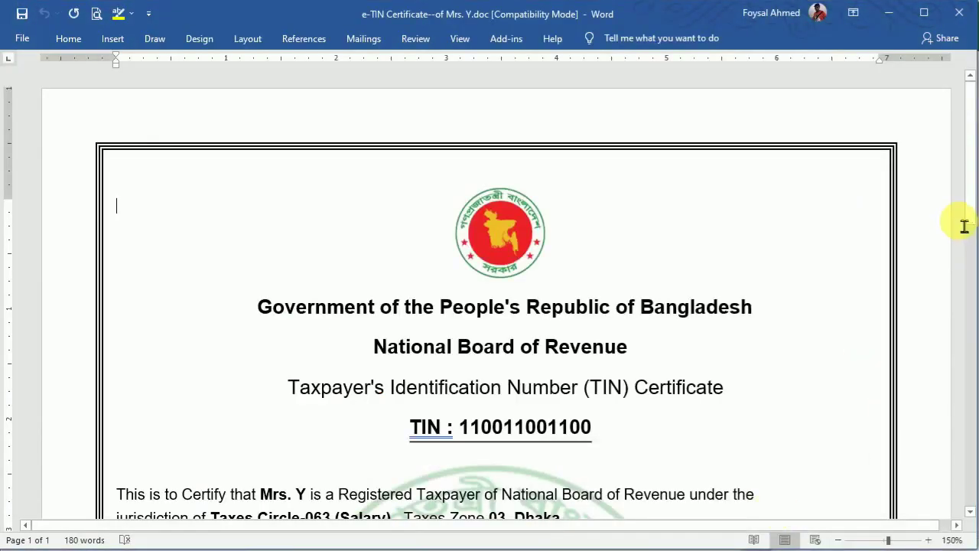
drag(970, 181, 970, 281)
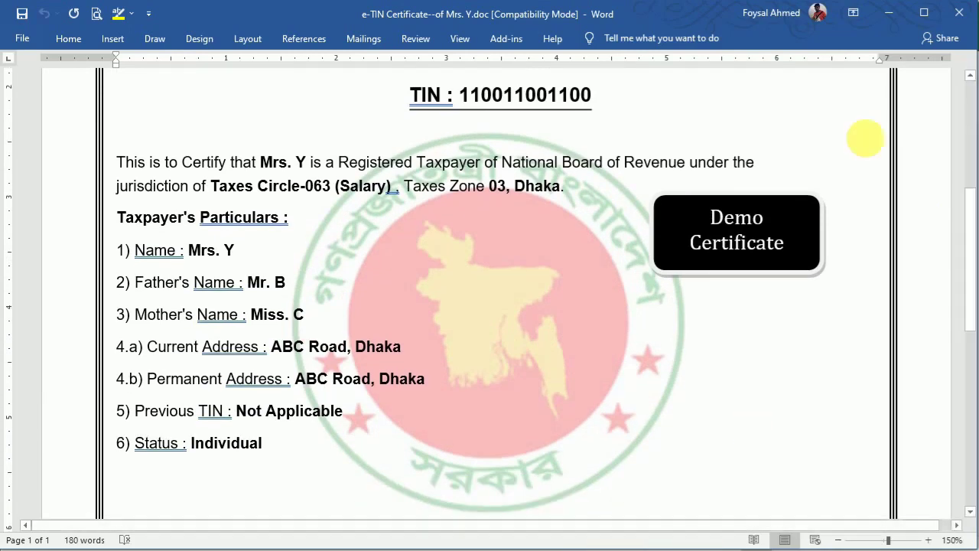
click(954, 12)
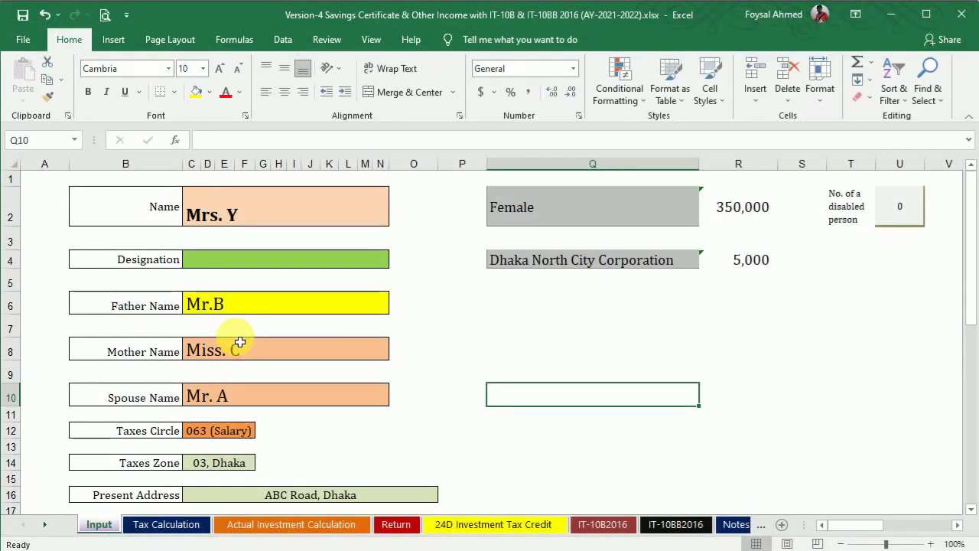
Step: Open the Tax Calculation sheet, then switch to Savings Certificate & Bond.docx in Word
mouse_move(971, 270)
mouse_down()
mouse_move(971, 369)
mouse_move(956, 256)
mouse_up()
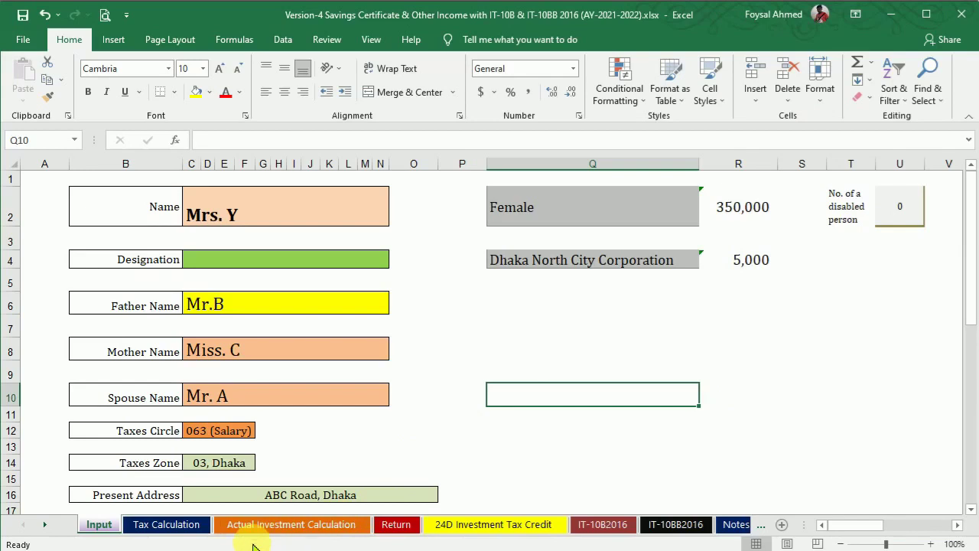
click(167, 525)
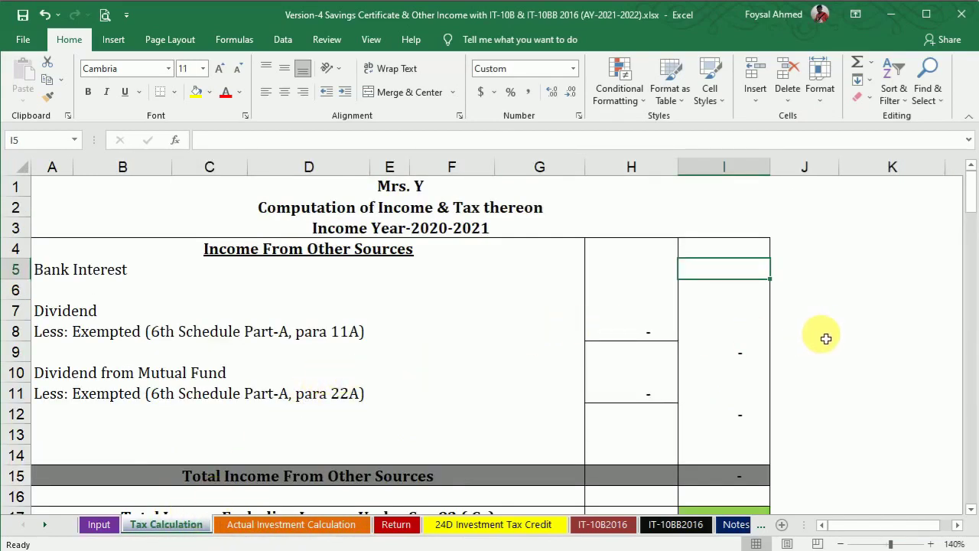
click(830, 336)
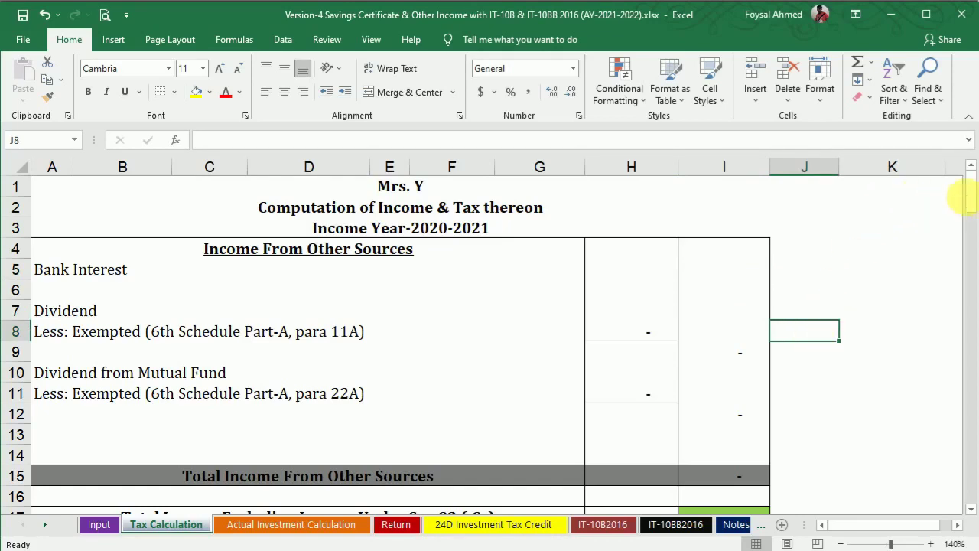
drag(977, 186, 972, 225)
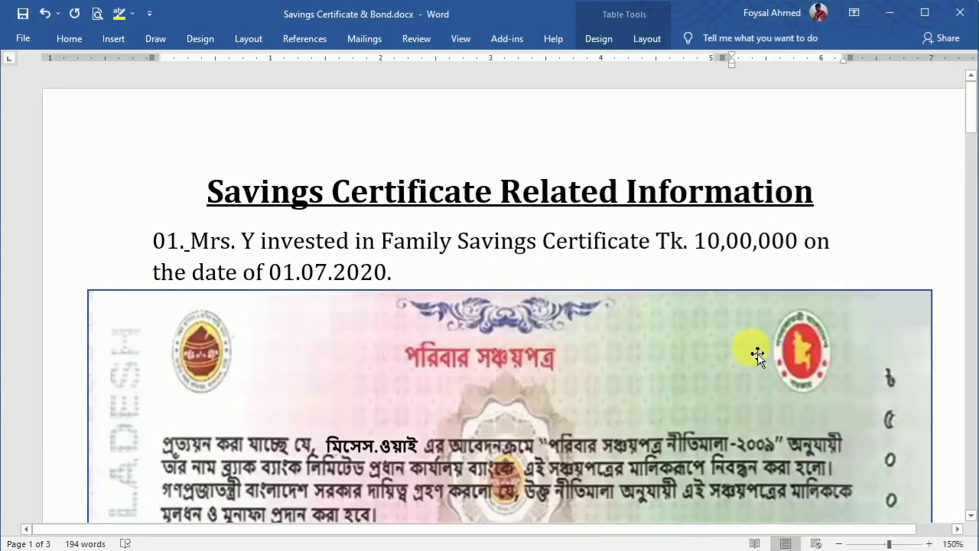
Step: Glance at the savings certificate PDF, then return to the Version-4 workbook's Tax Calculation sheet
mouse_move(968, 118)
mouse_down()
mouse_move(975, 195)
mouse_move(968, 131)
mouse_up()
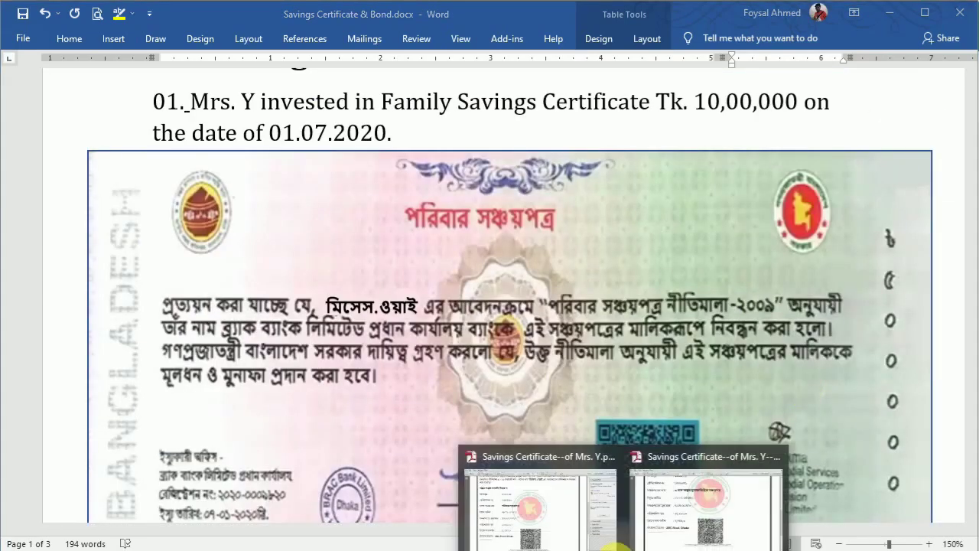
click(532, 524)
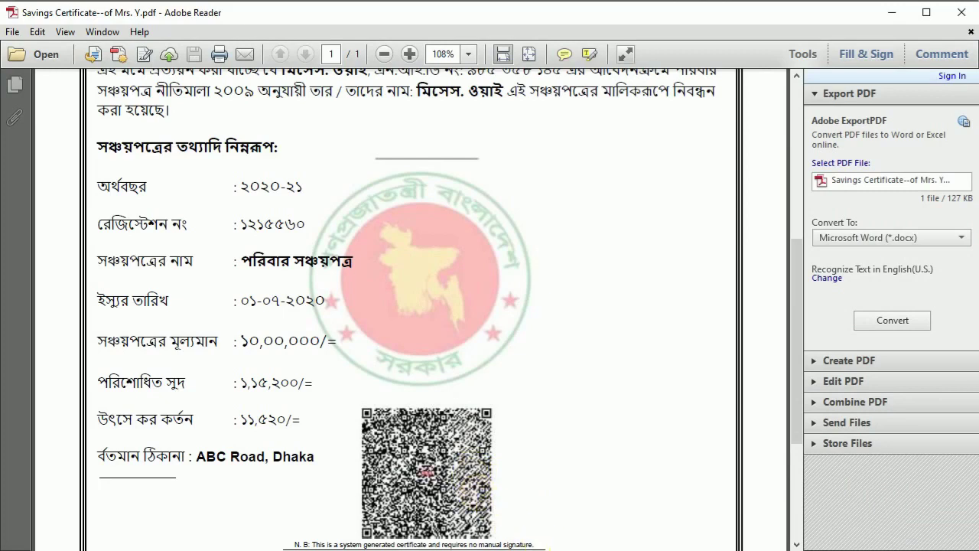
click(661, 550)
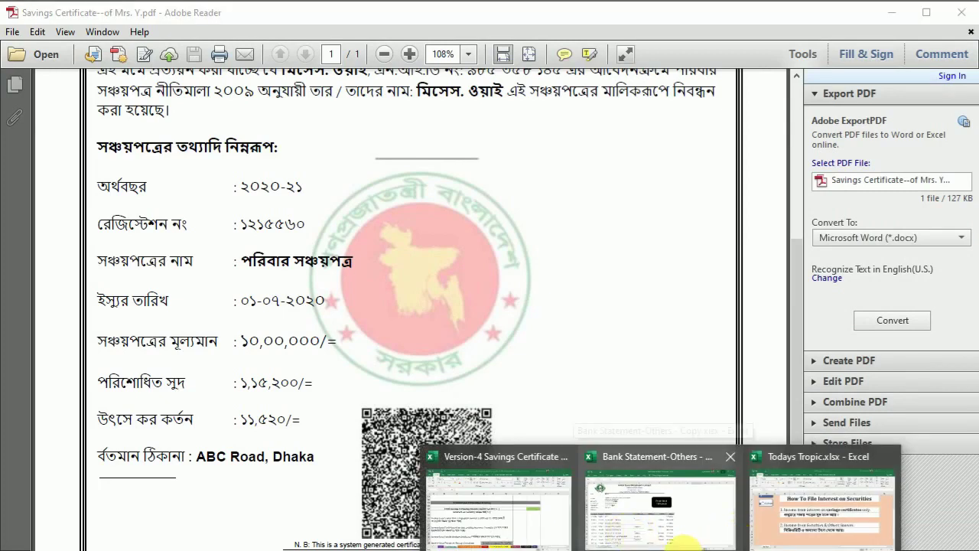
click(790, 505)
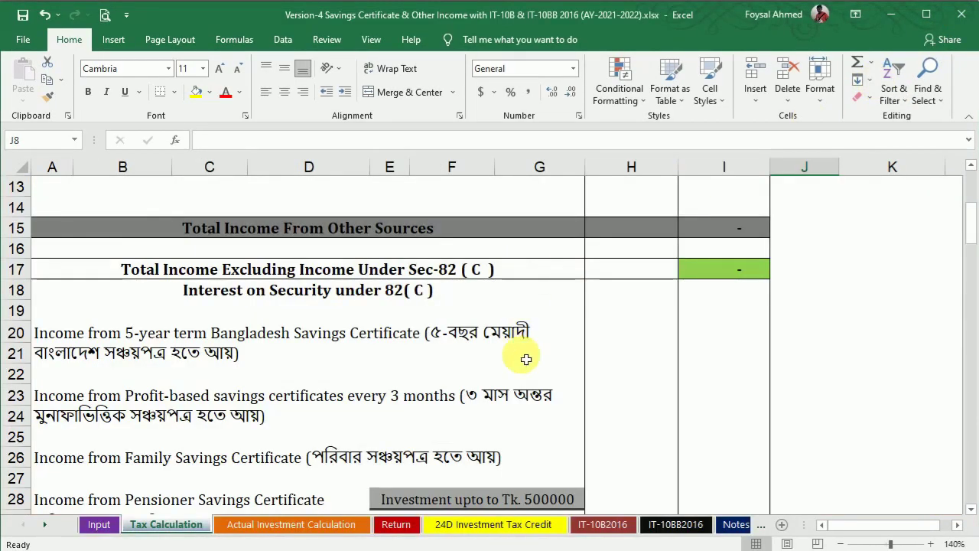
Step: Enter 115,200 Family Savings Certificate income in I26 and cross-check it against the certificate PDF
click(722, 466)
text(115200)
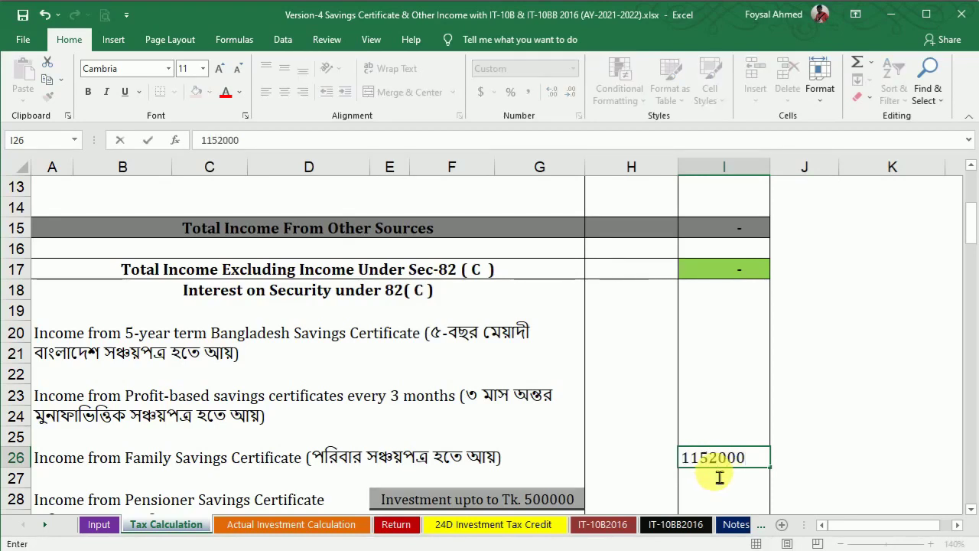
key(Return)
mouse_move(609, 545)
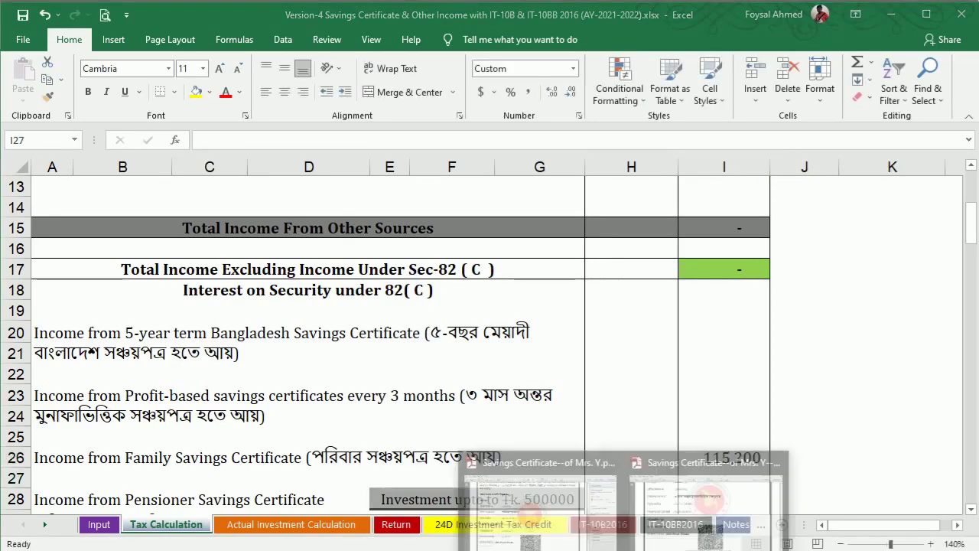
click(553, 525)
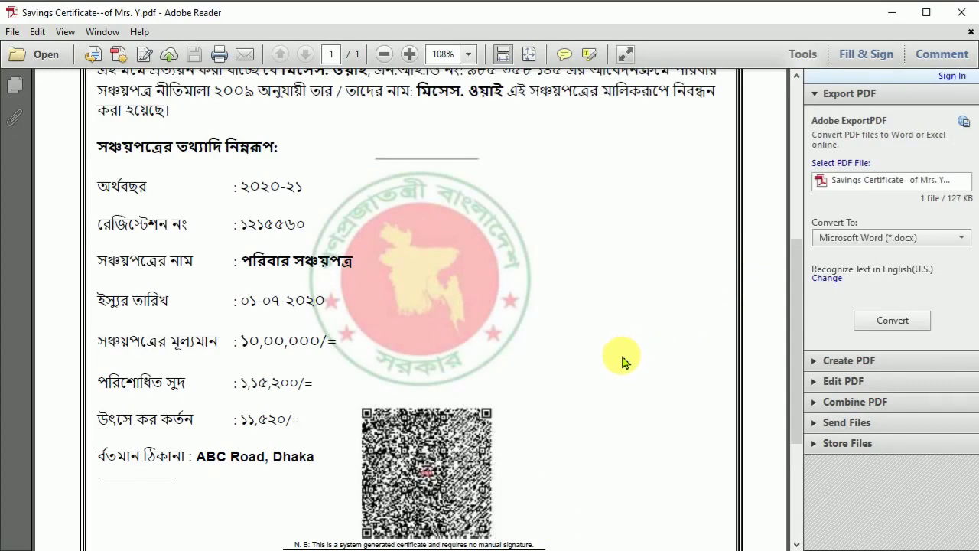
mouse_move(664, 546)
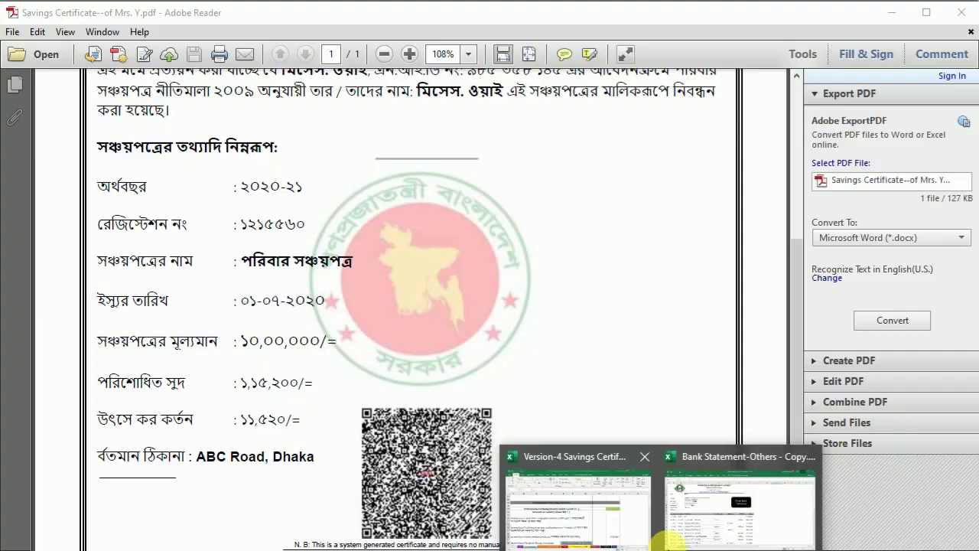
click(579, 514)
Step: Enter the certificate's 11,520 TDS in H60, then bring the certificate PDF back up
drag(975, 233, 970, 328)
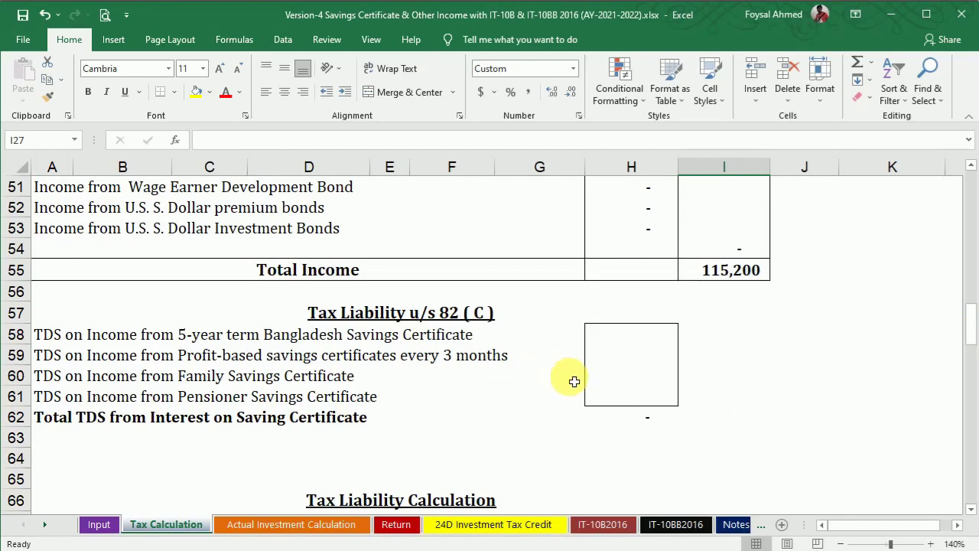
click(607, 374)
text(11)
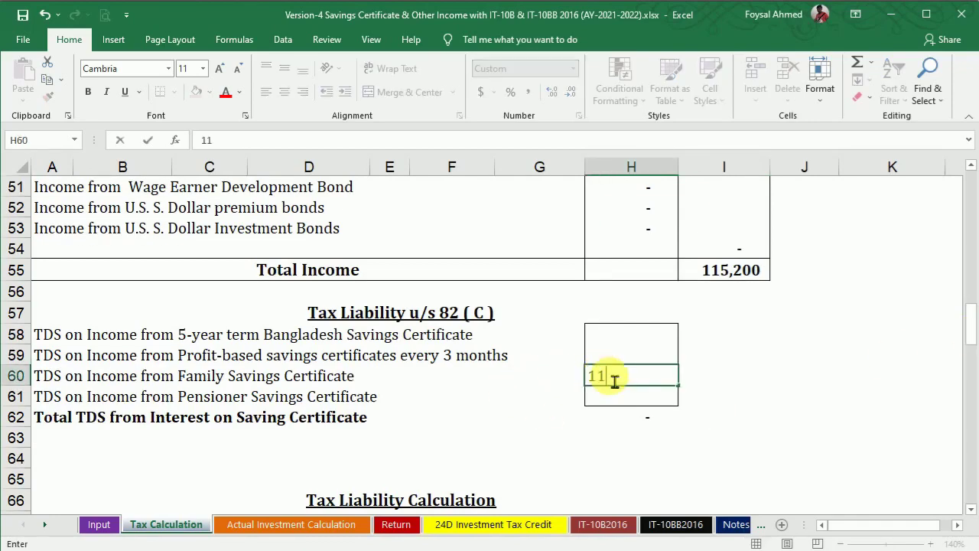
text(,520)
key(Return)
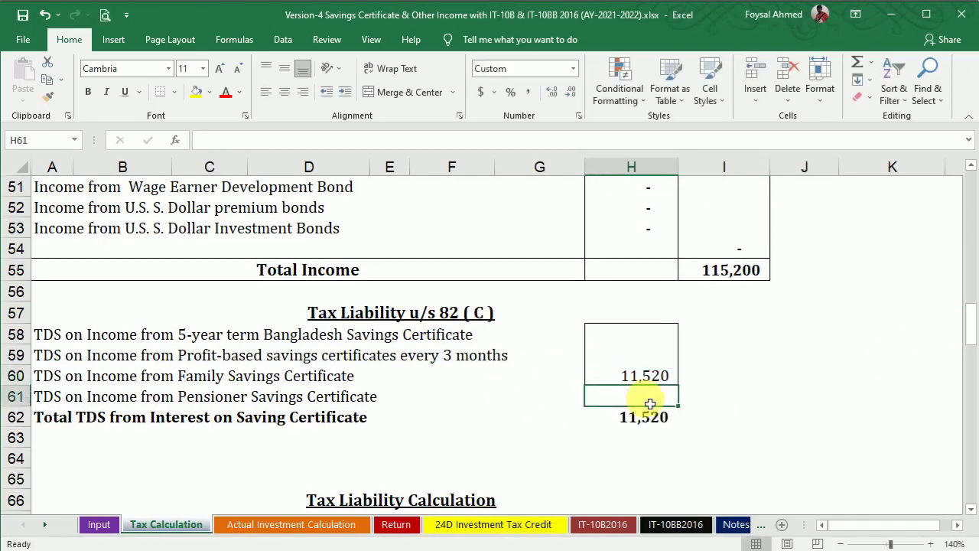
click(536, 525)
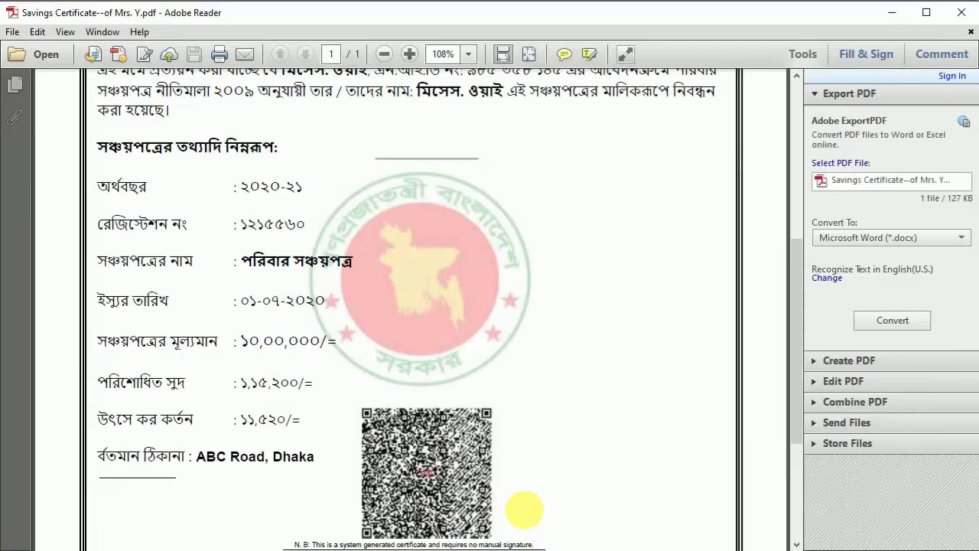
Step: Close the family savings certificate PDF to reveal the 7 Lac profit-based certificate
click(965, 16)
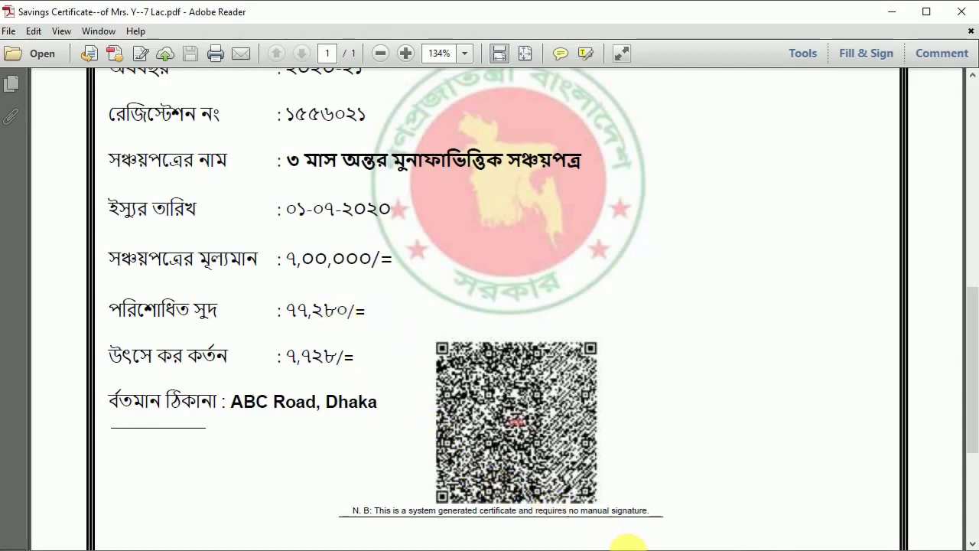
Step: Enter 77,280 profit-based certificate income in I23 of the Tax Calculation sheet
mouse_move(658, 546)
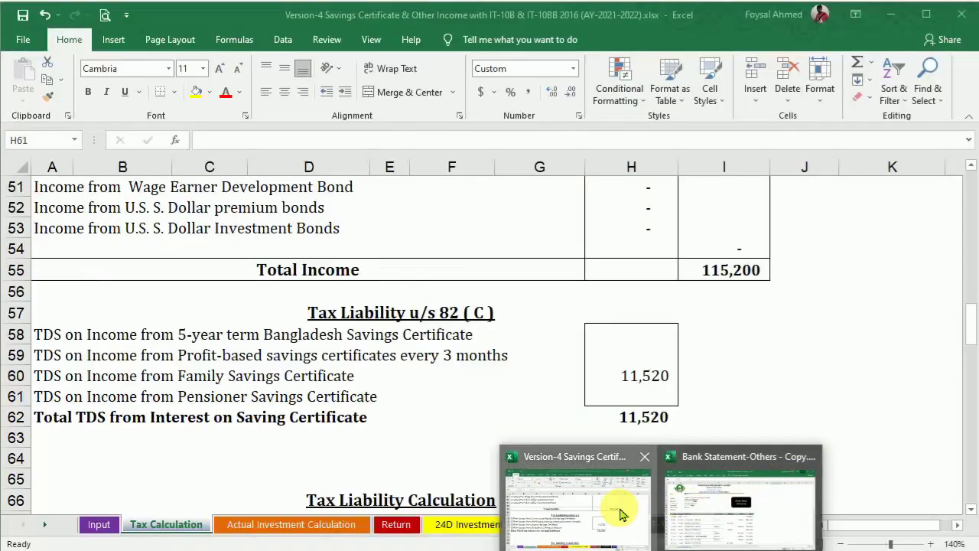
click(619, 516)
drag(973, 335, 974, 262)
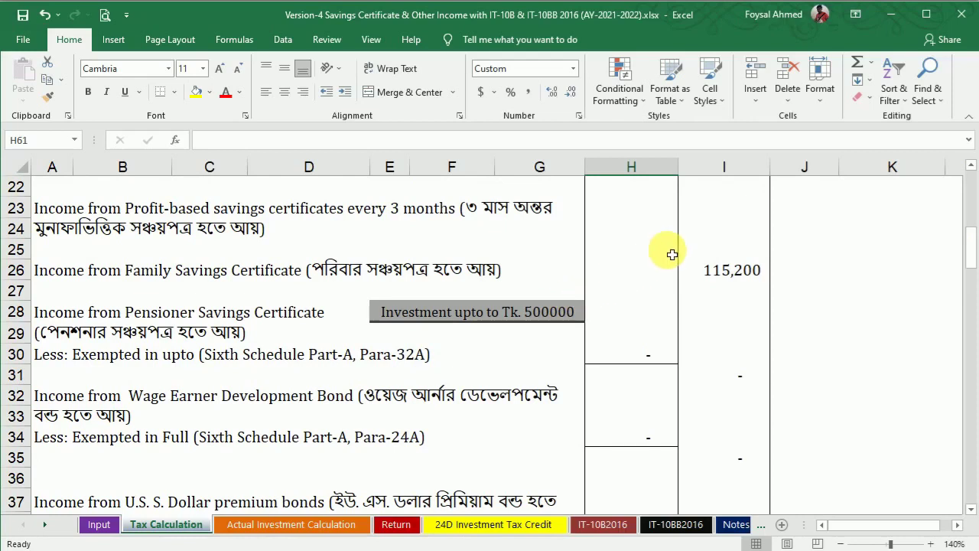
click(725, 218)
text(77)
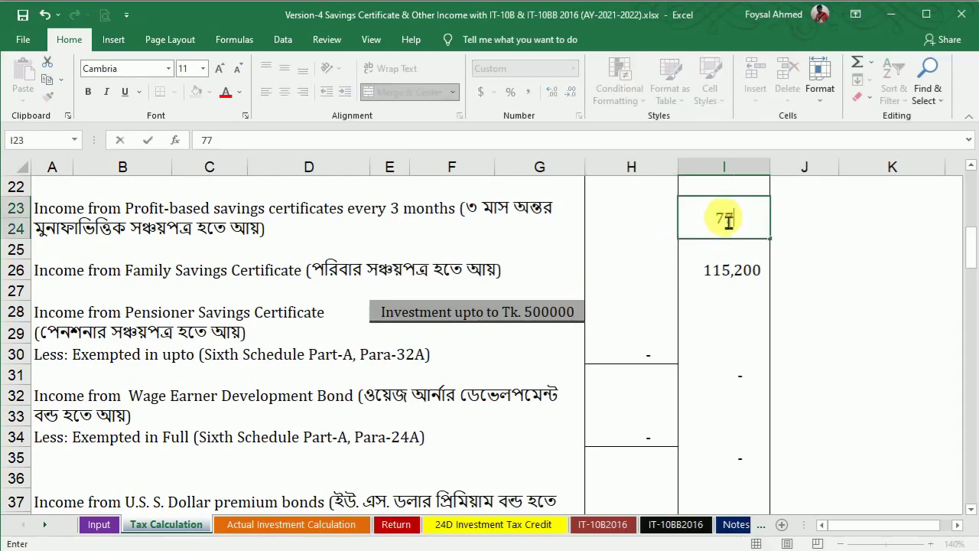
text(280)
key(Return)
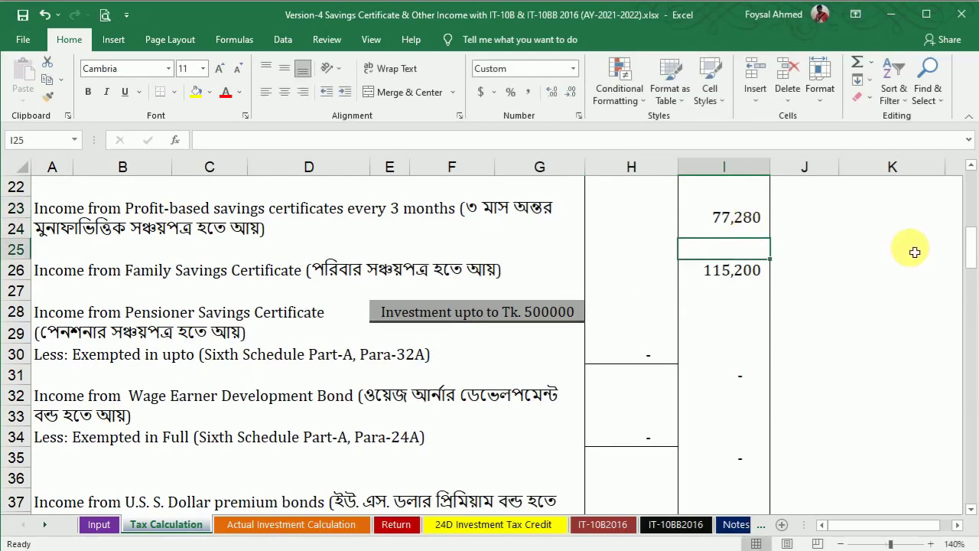
Step: Enter its 7,728 TDS in H59, then recheck and close the certificate PDF
drag(970, 249, 970, 321)
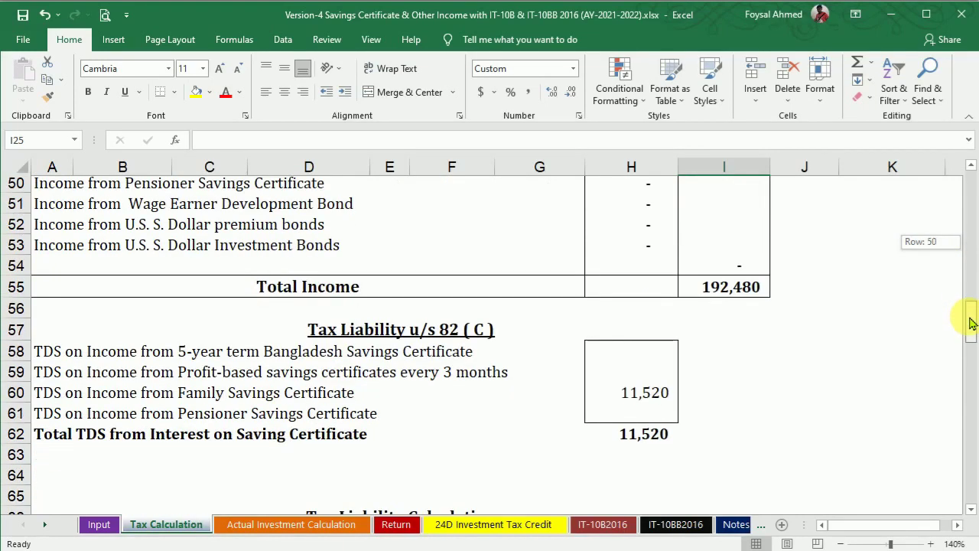
click(641, 387)
text(7)
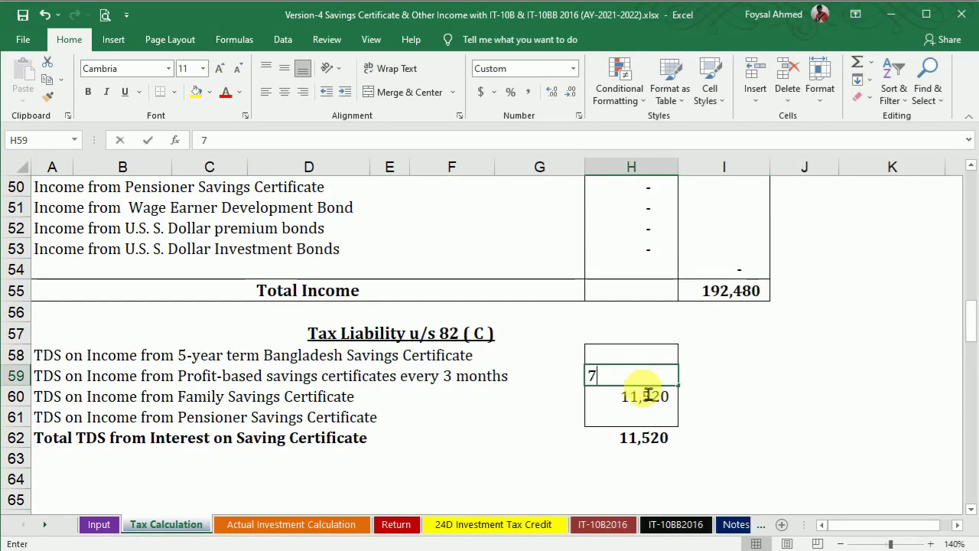
text(,728)
key(Return)
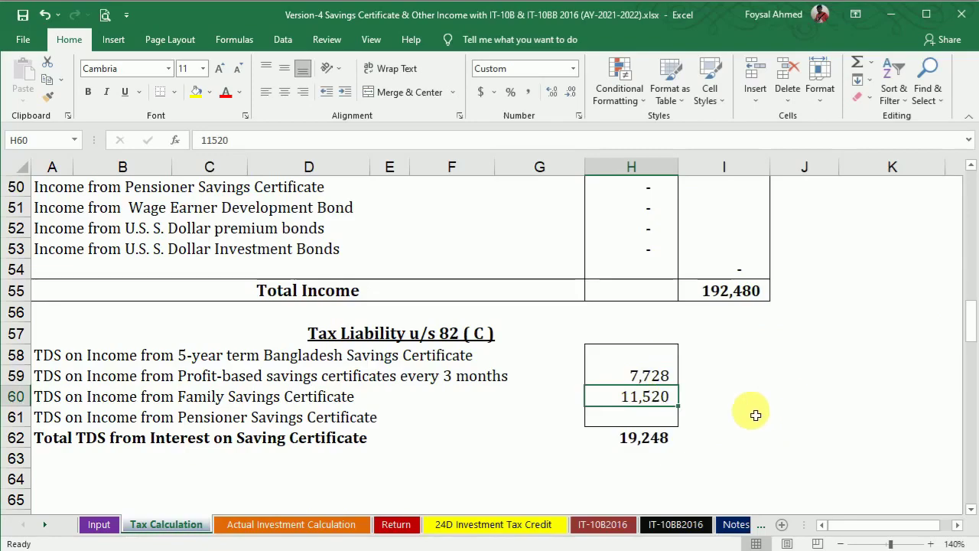
key(alt+Tab)
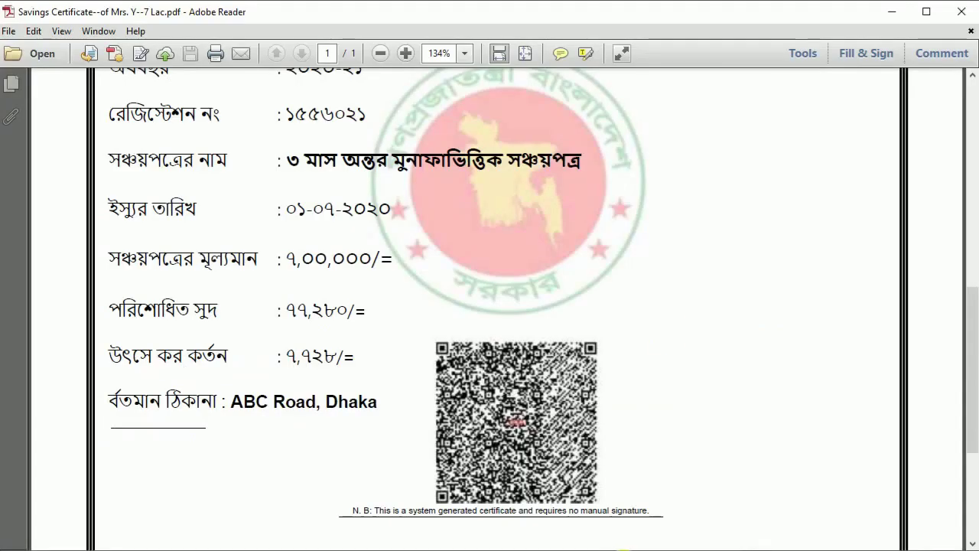
click(960, 12)
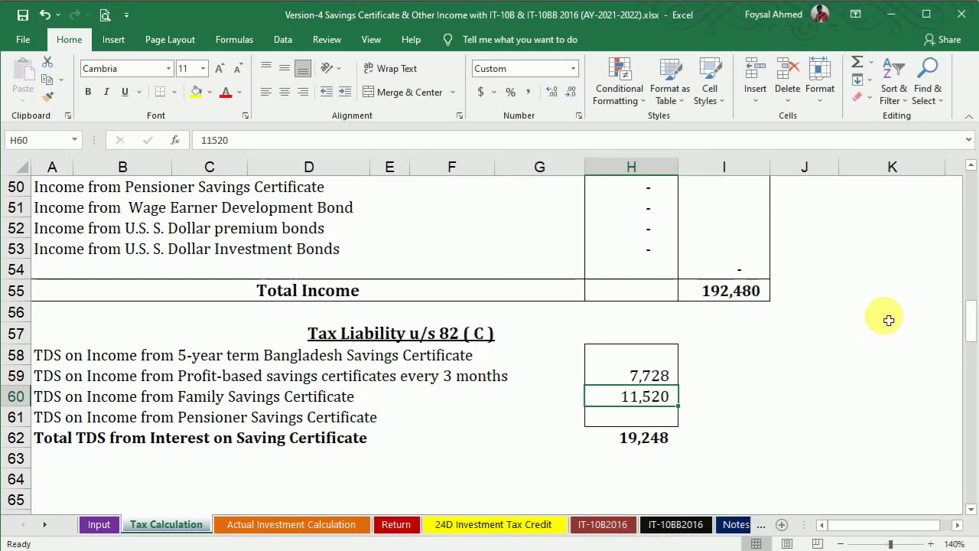
Step: Enter a trial 30,000 Pensioner Savings Certificate income in H28
drag(974, 324, 966, 247)
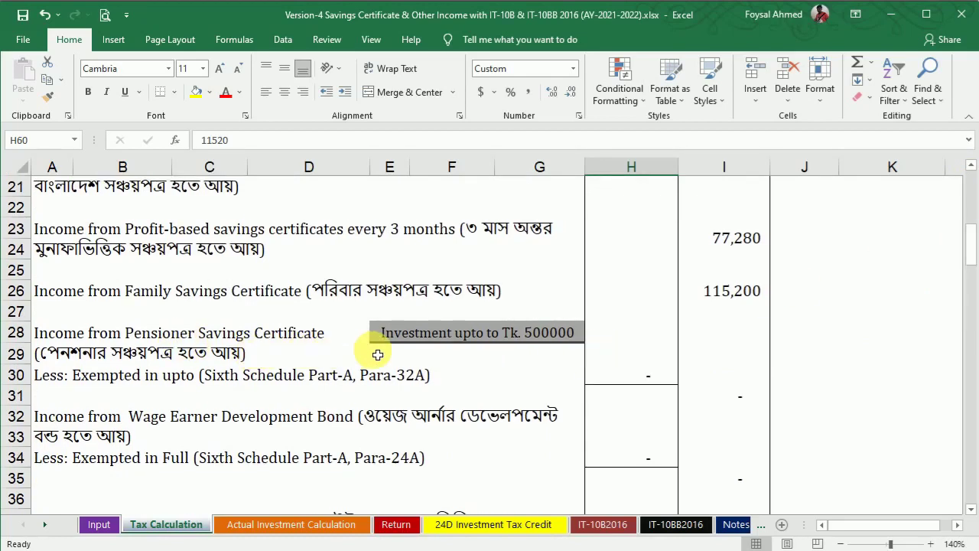
click(652, 342)
text(30000)
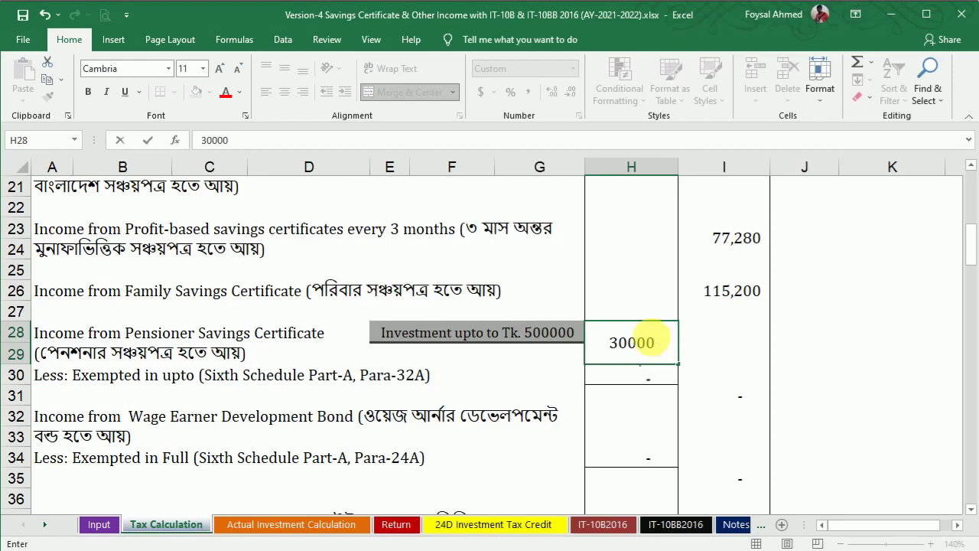
key(Return)
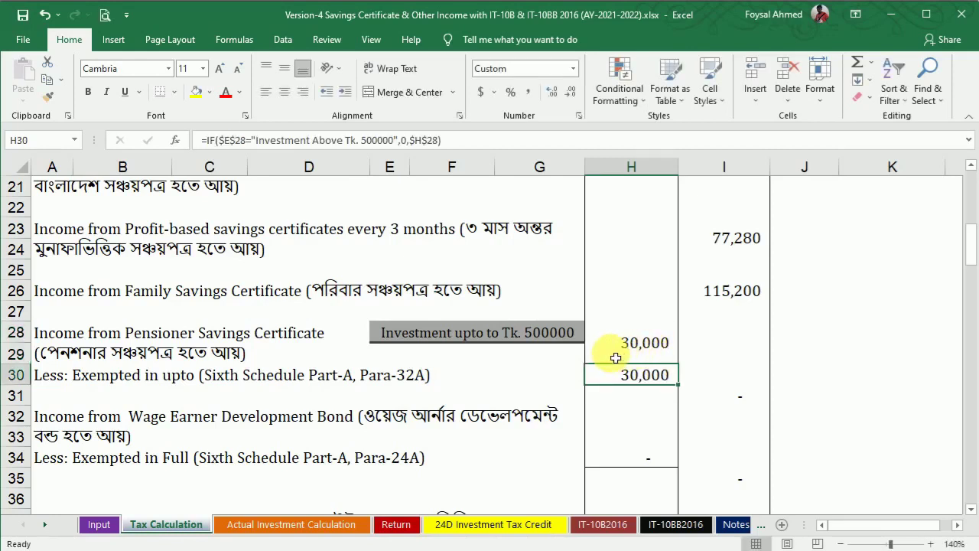
Step: Toggle E28's limit to Investment Above Tk. 500000, then back to upto Tk. 500000
click(555, 336)
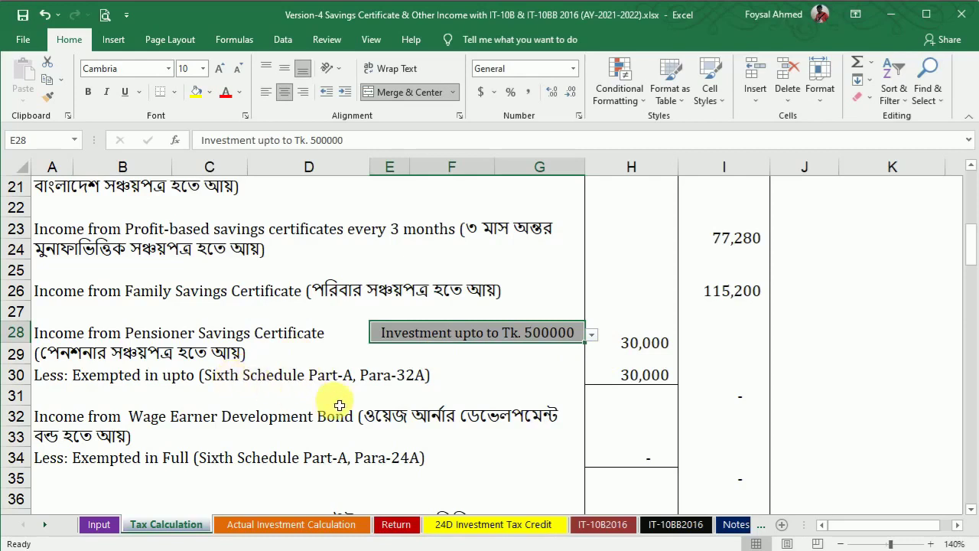
click(593, 336)
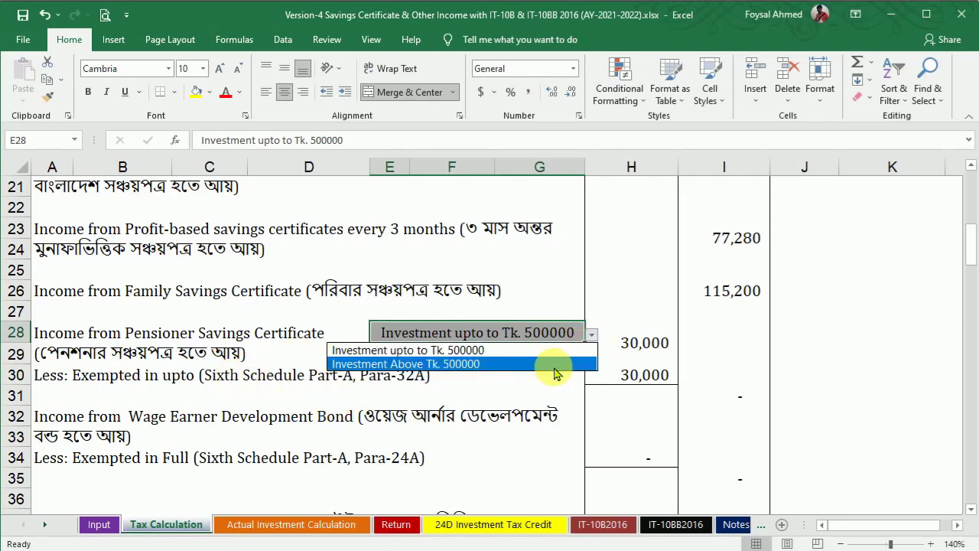
click(556, 364)
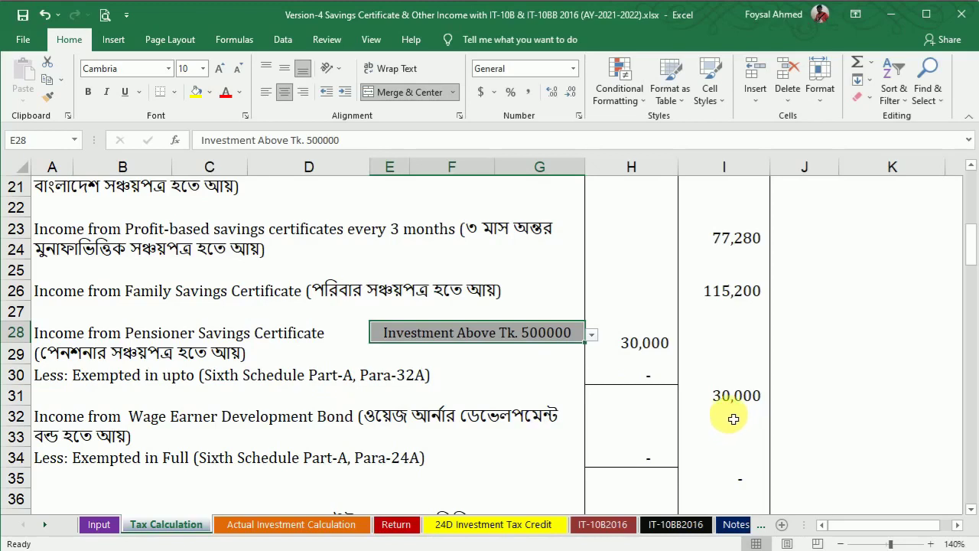
click(592, 336)
click(551, 346)
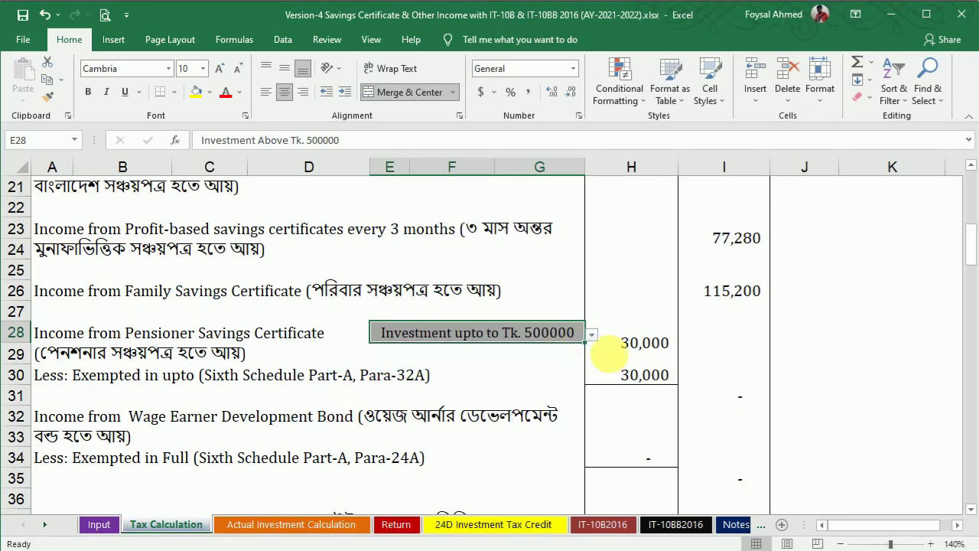
Step: Clear the trial pensioner income from H28 and switch to the Word document
click(632, 343)
key(Delete)
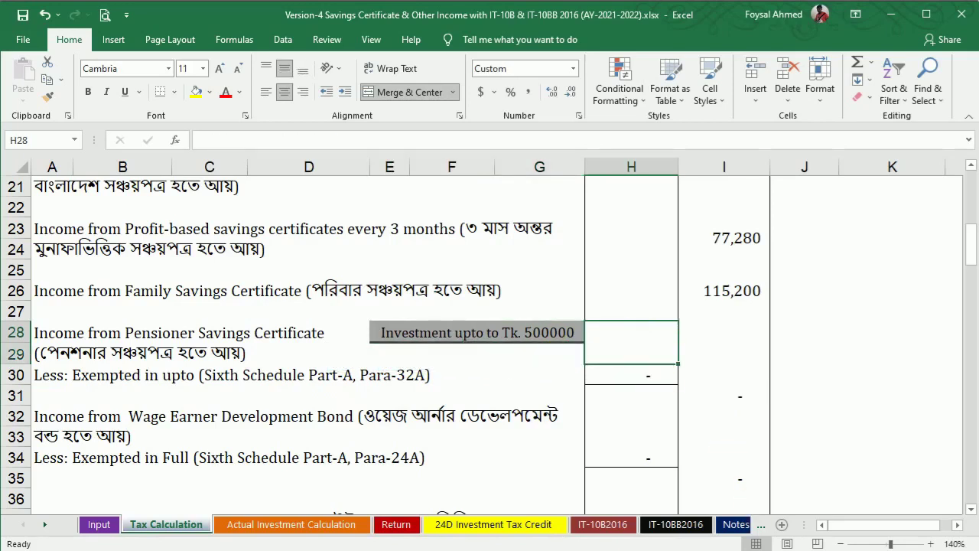
key(alt+Tab)
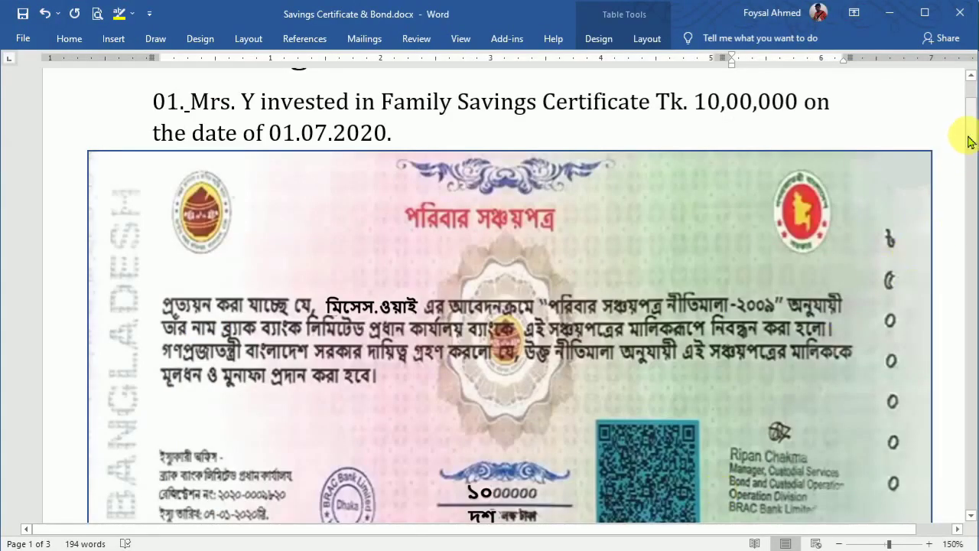
Step: Scroll down to item 03, the $5,000 US Dollar Premium Bond worth Tk.4,22,500
drag(973, 135, 974, 270)
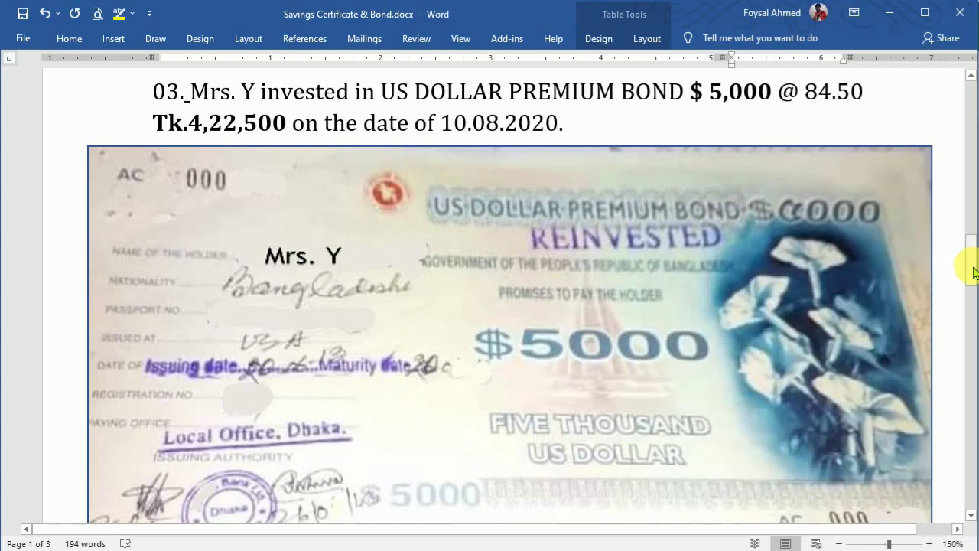
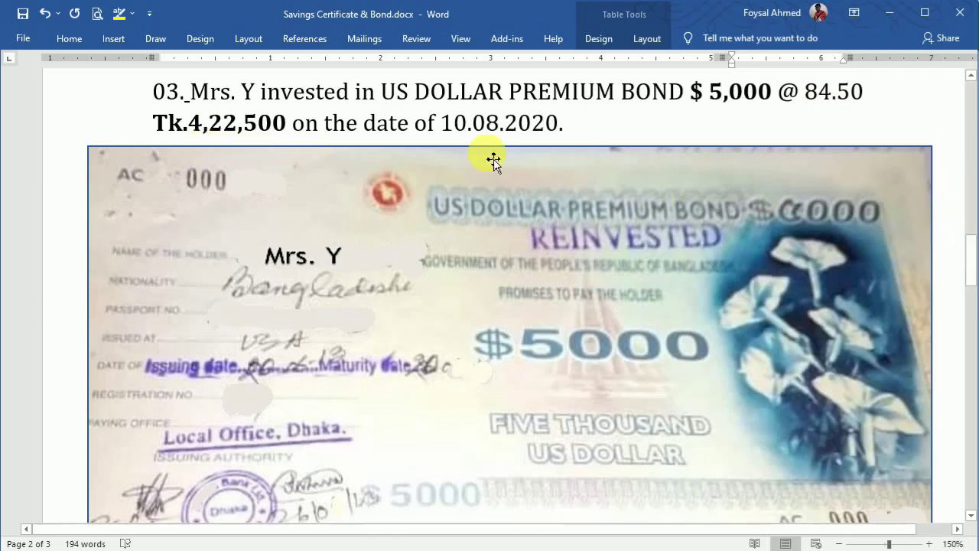
Step: Copy 'US DOLLAR PREMIUM BOND' from item 03 and scroll down to the Additional Information page
drag(382, 96, 684, 105)
key(ctrl+c)
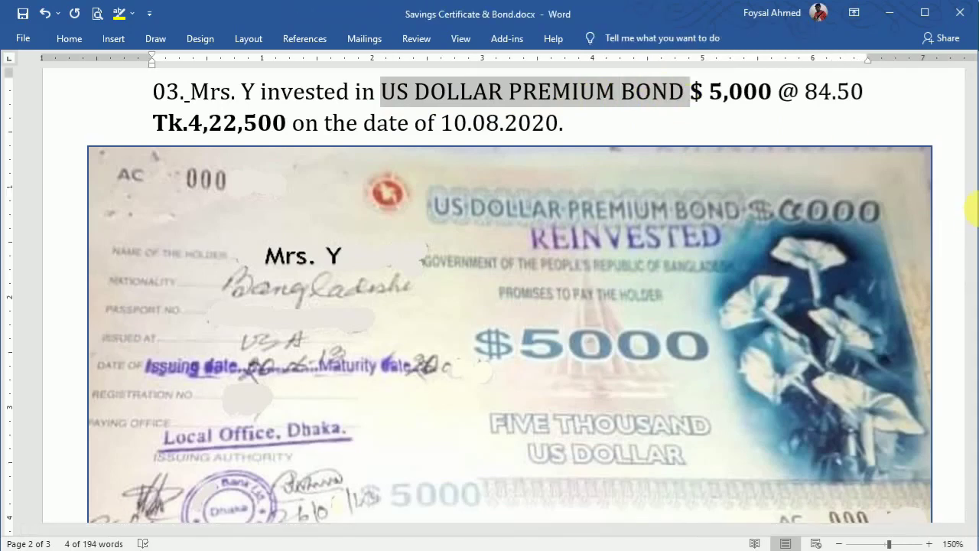
drag(973, 251, 972, 298)
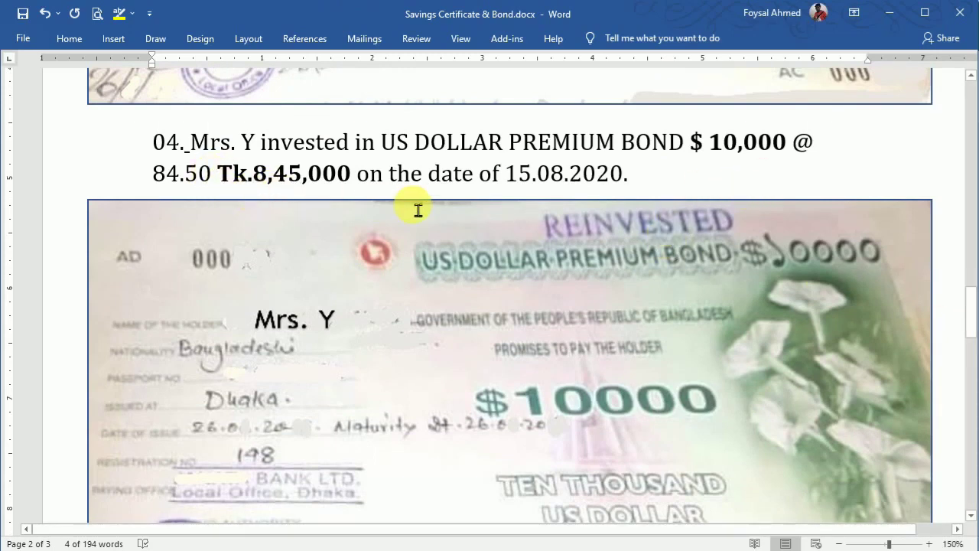
drag(973, 321, 966, 395)
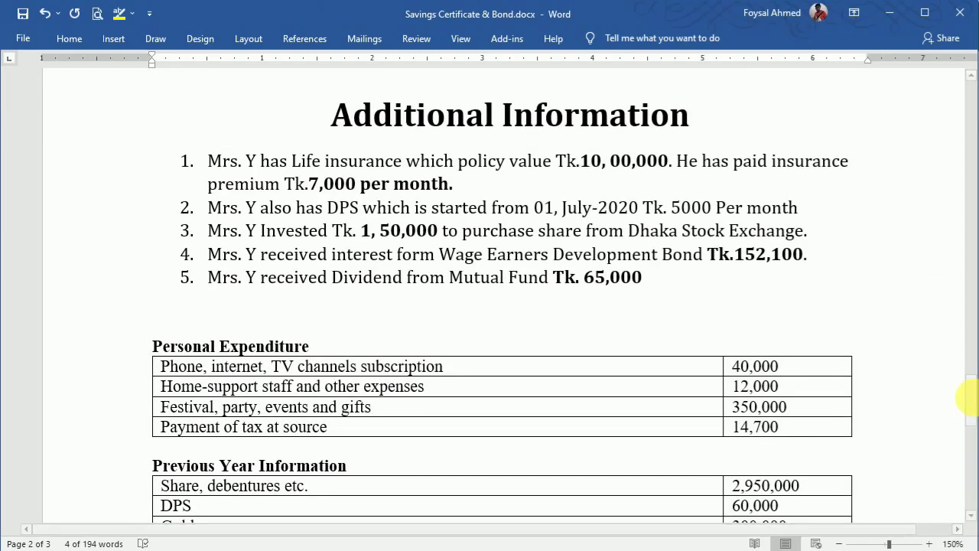
Step: Replace 'Wage Earners Development Bond' in item 4 with the copied bond name, shrunk to body size
drag(456, 266, 697, 274)
key(ctrl+v)
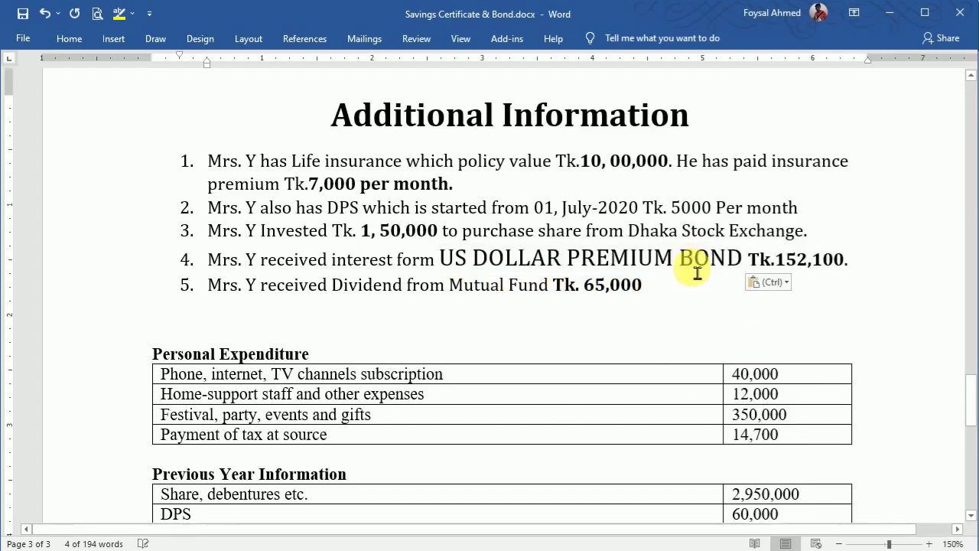
drag(458, 264, 719, 268)
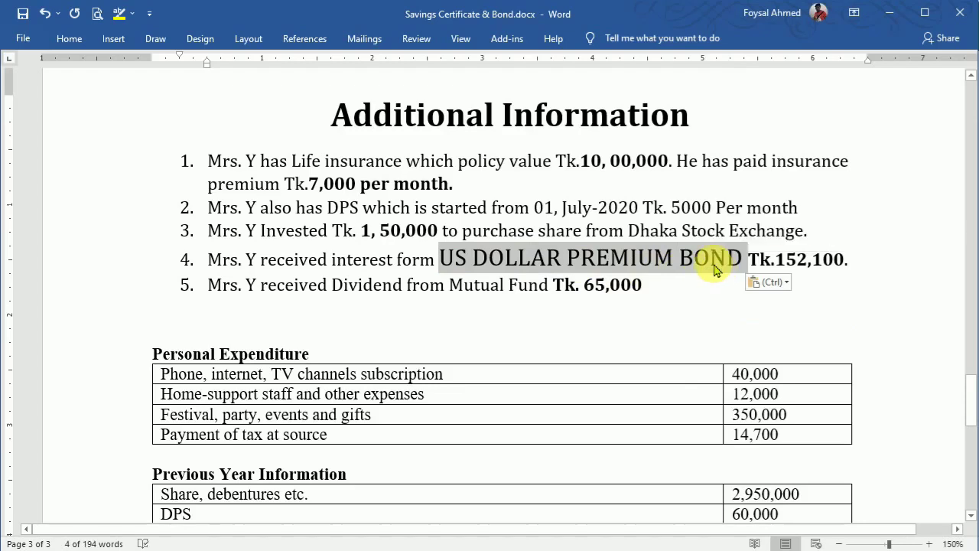
key(ctrl+bracketleft)
key(ctrl+bracketleft)
key(ctrl+bracketleft)
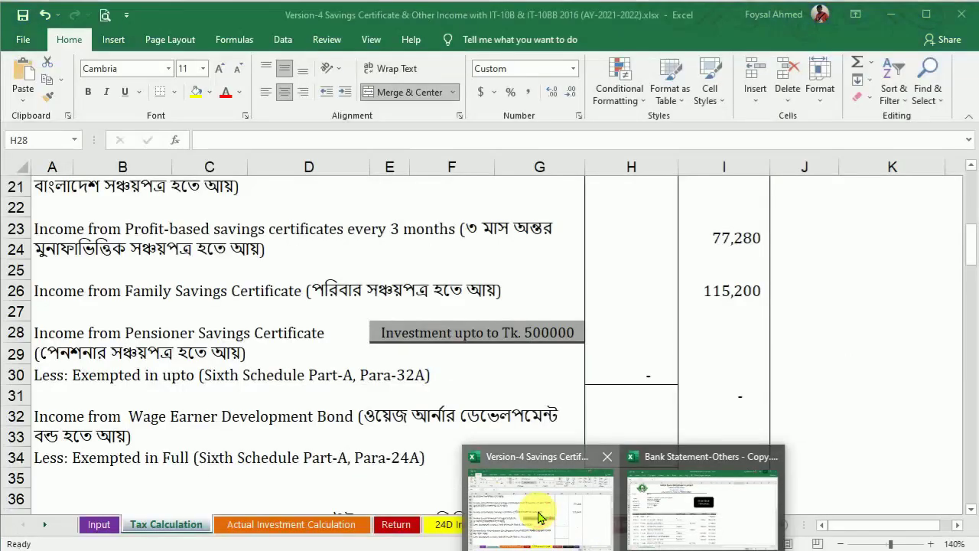
Step: On the Actual Investment Calculation sheet, enter the 1000000 life insurance policy value in D5
click(540, 514)
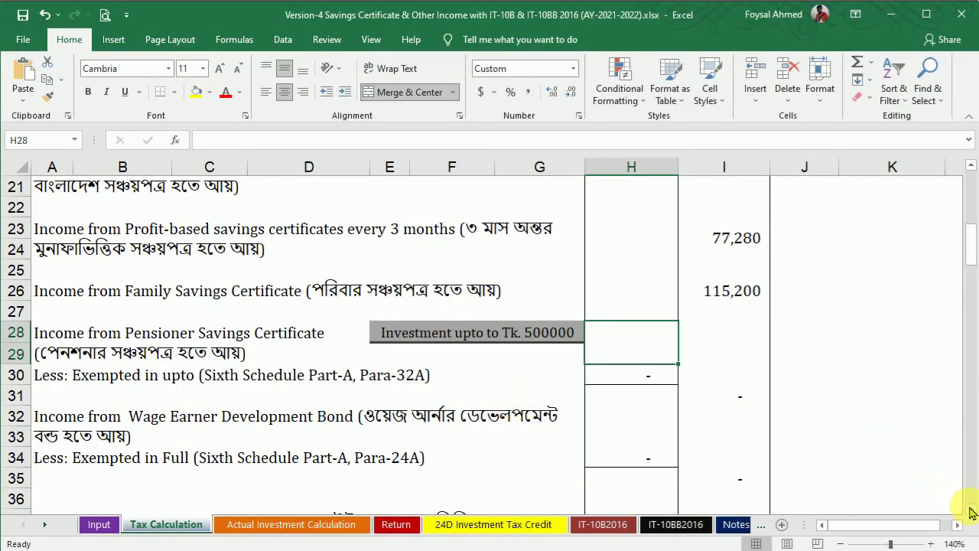
scroll(971, 510, down, 3)
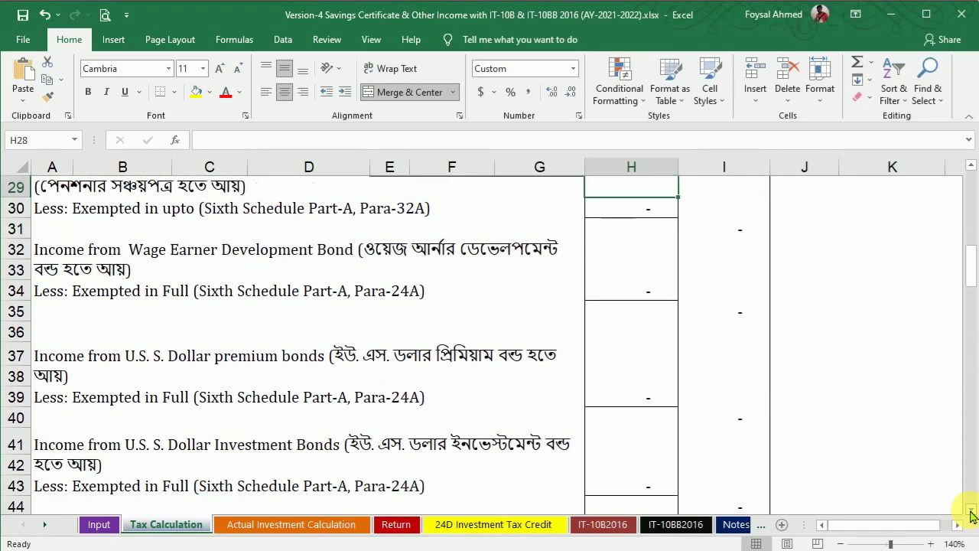
click(268, 526)
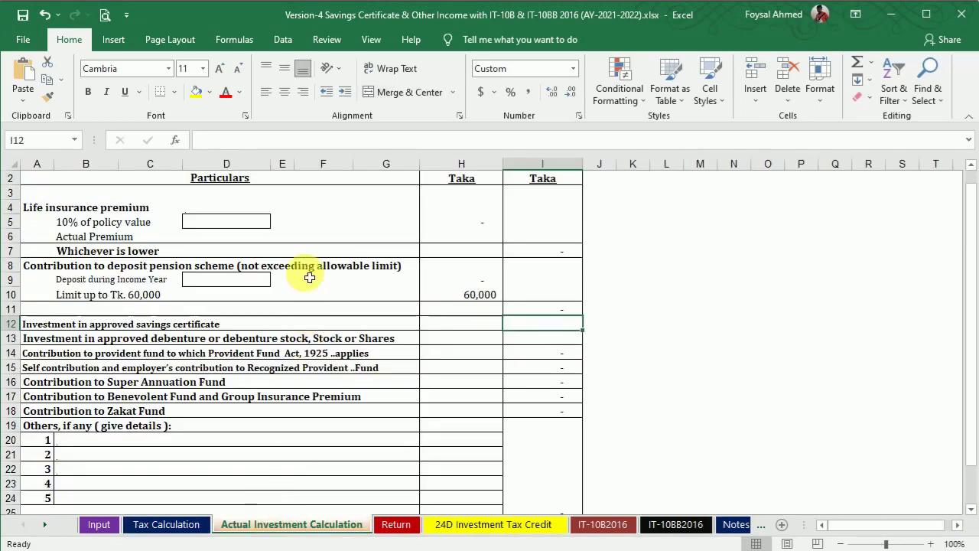
click(229, 220)
text(1000000)
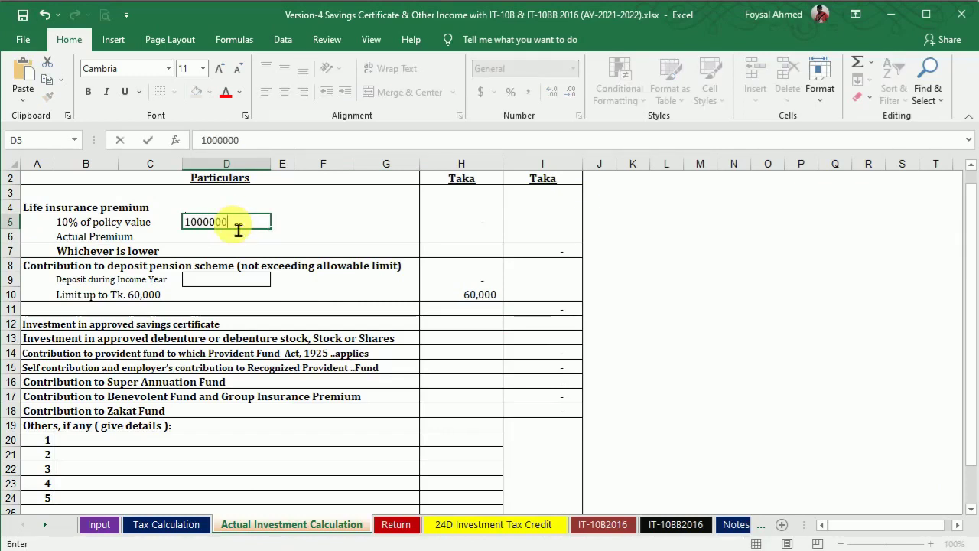
key(Return)
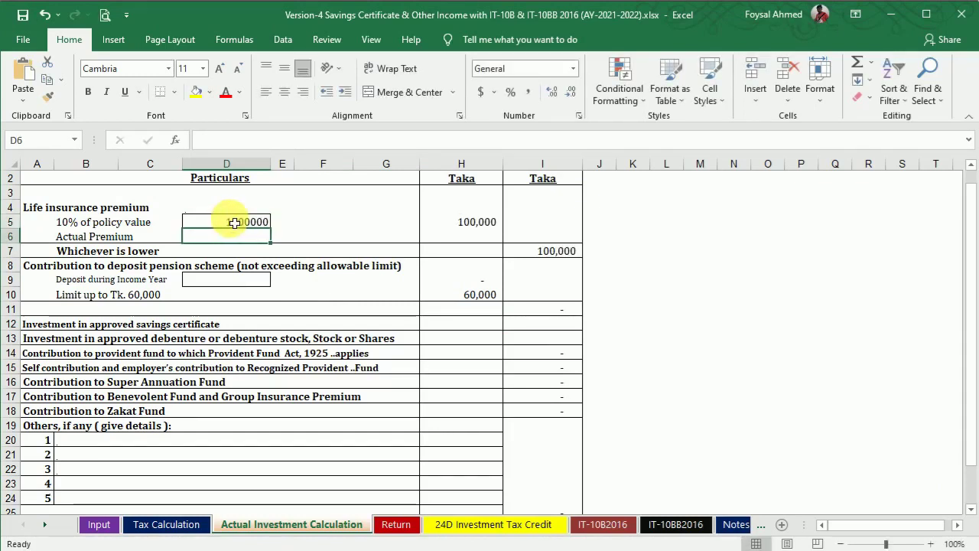
Step: Enter the yearly premium =7000*12 in H6 and the DPS deposit =5000*12 in D9
click(470, 238)
key(alt+Tab)
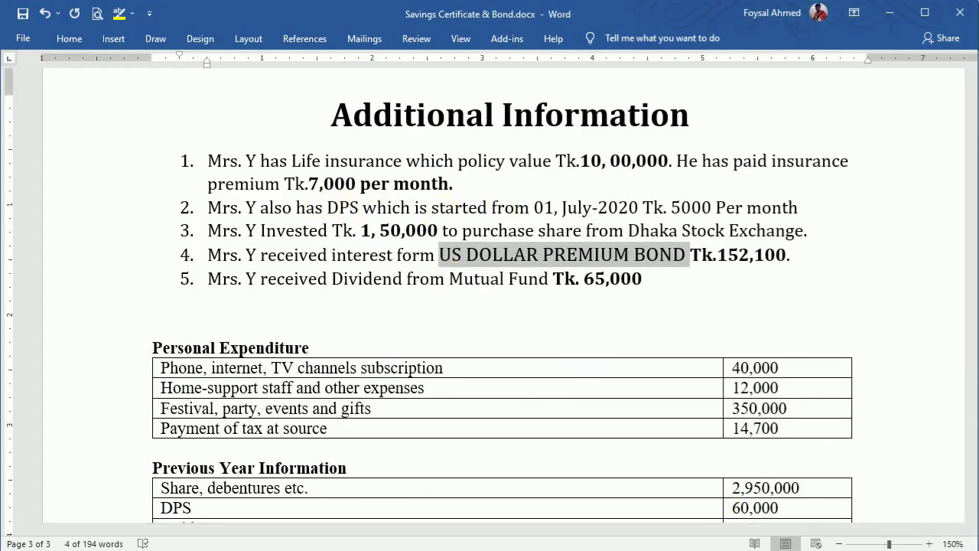
key(alt+Tab)
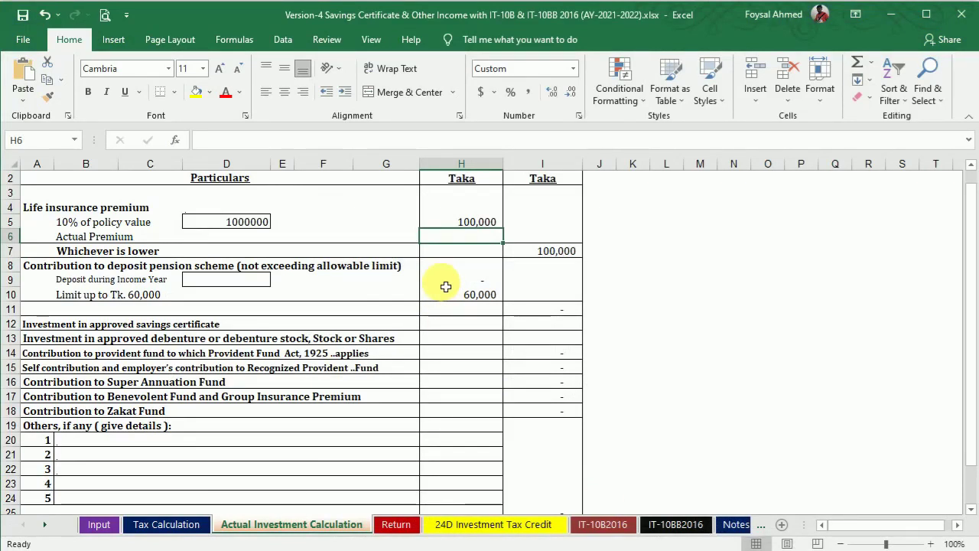
text(=7000*12)
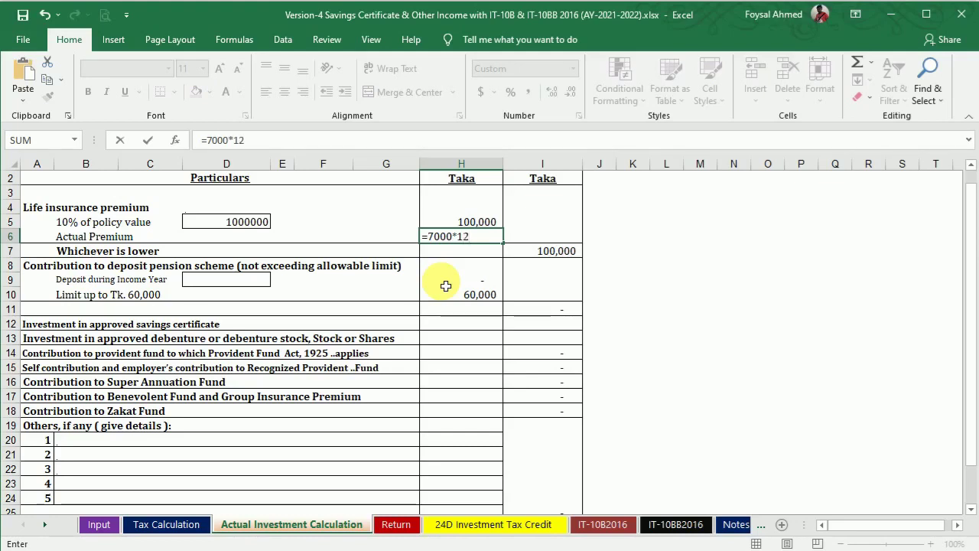
key(Return)
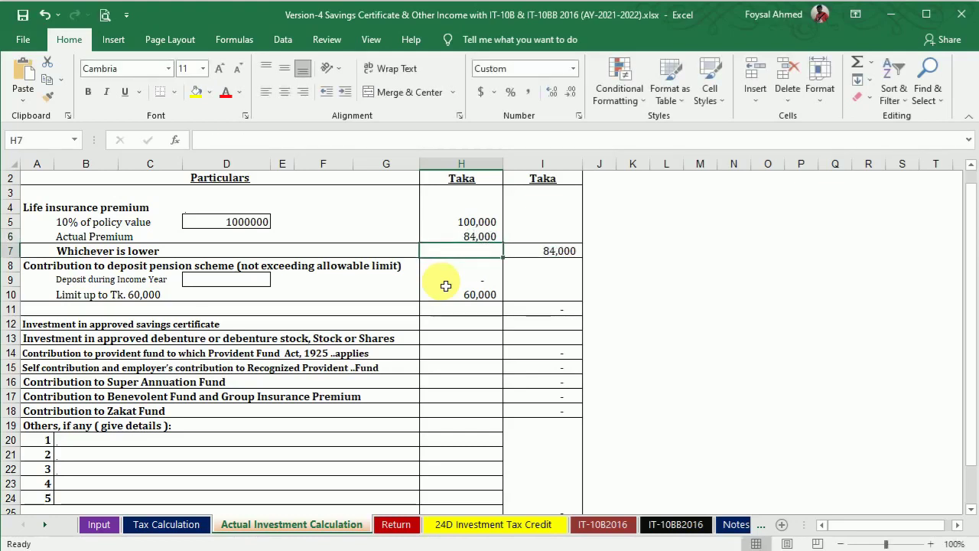
click(655, 549)
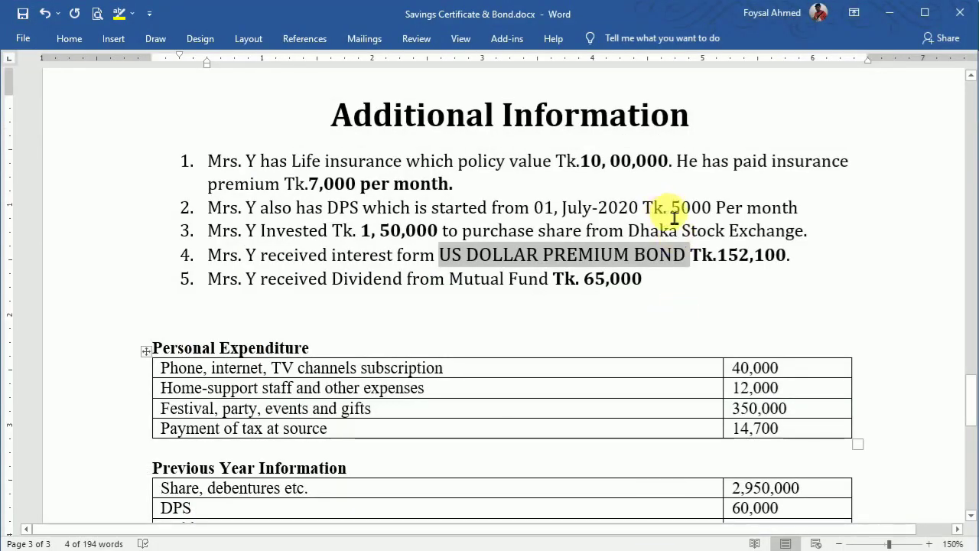
click(681, 544)
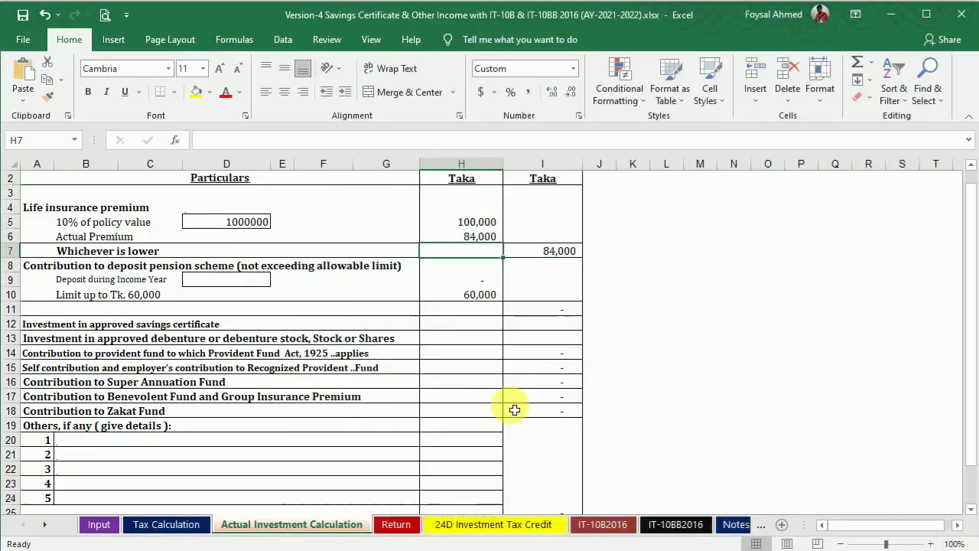
click(211, 281)
text(=5000*)
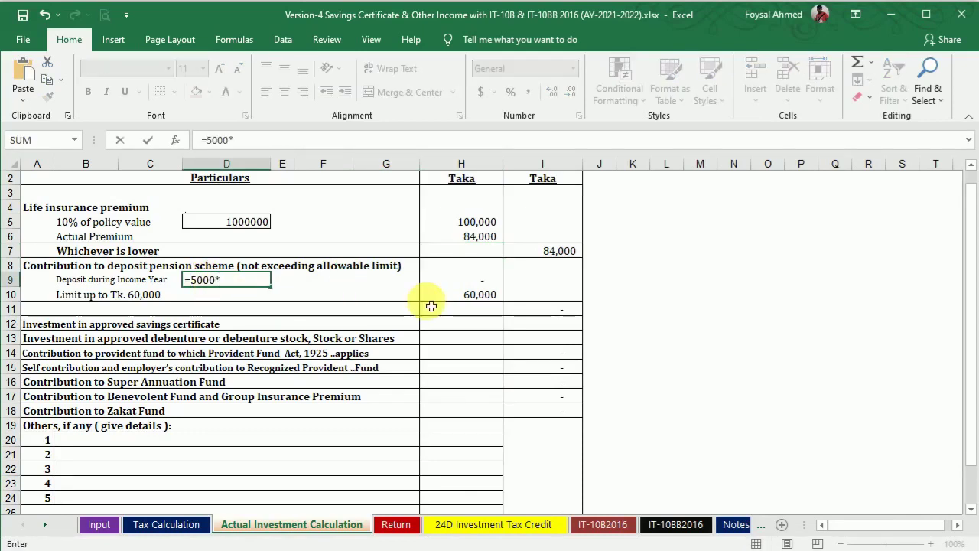
key(Return)
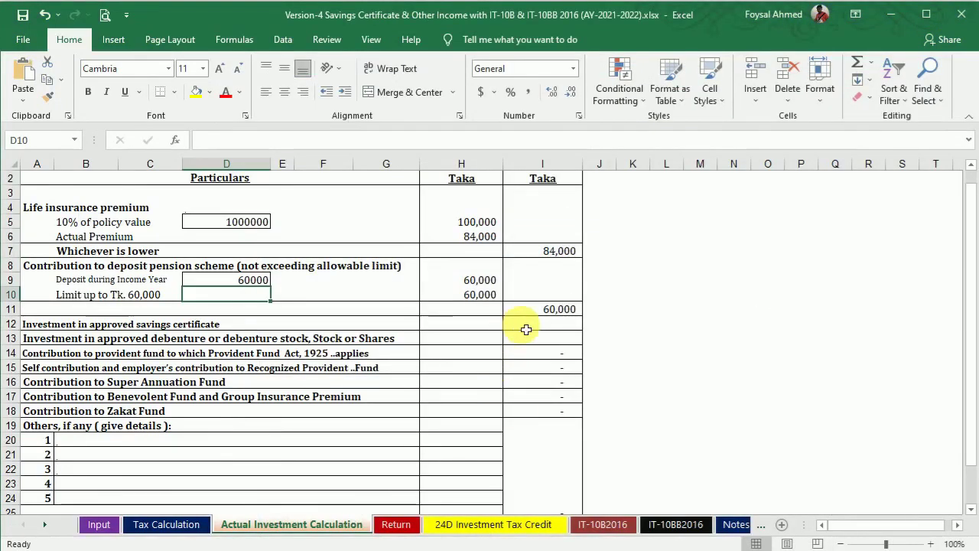
Step: Enter the 150,000 share investment in I13 and clear the item 4 selection in Word
click(507, 324)
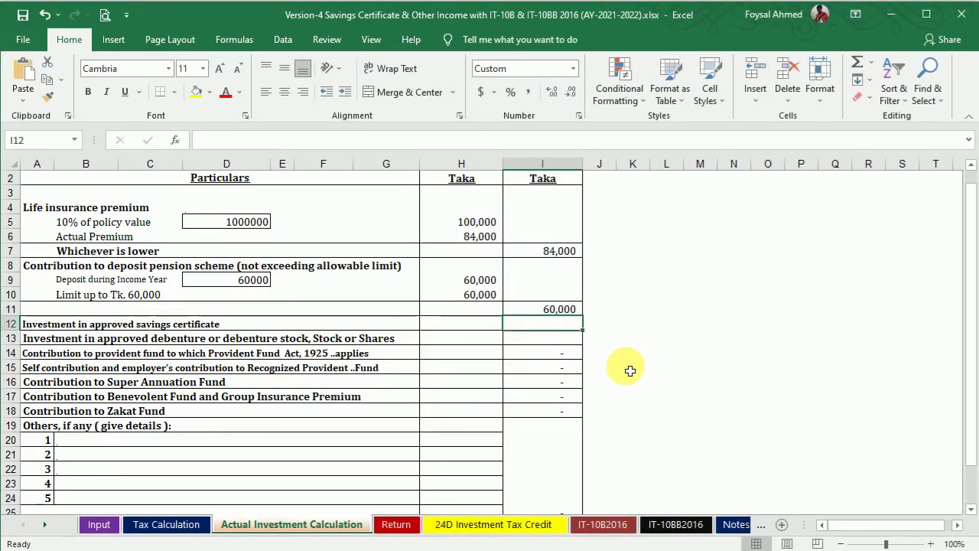
click(567, 341)
text(1)
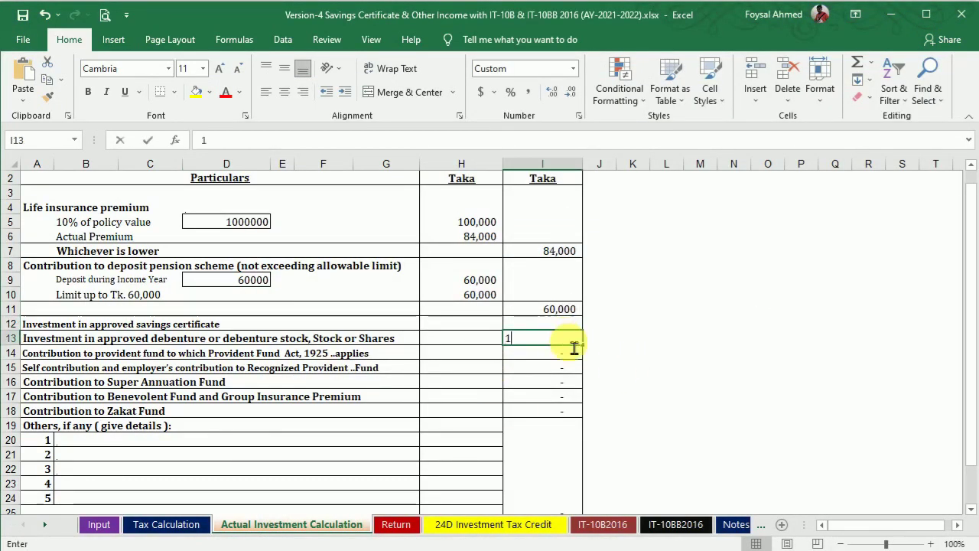
text(50000)
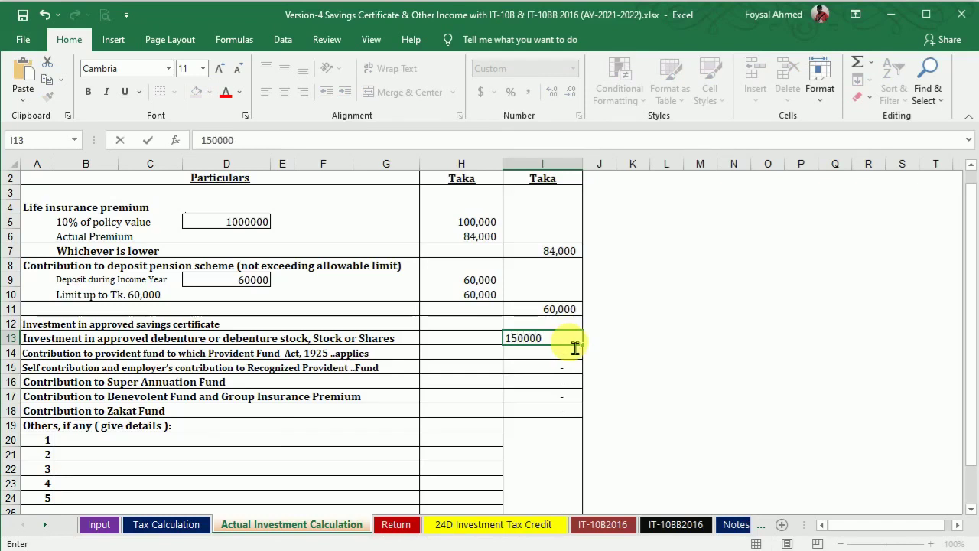
text(,000)
key(Return)
click(656, 549)
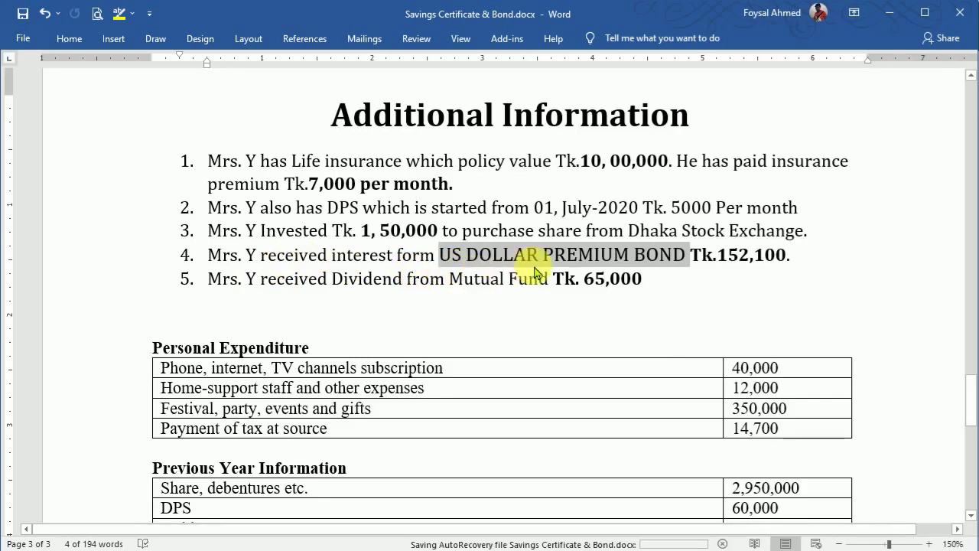
click(821, 273)
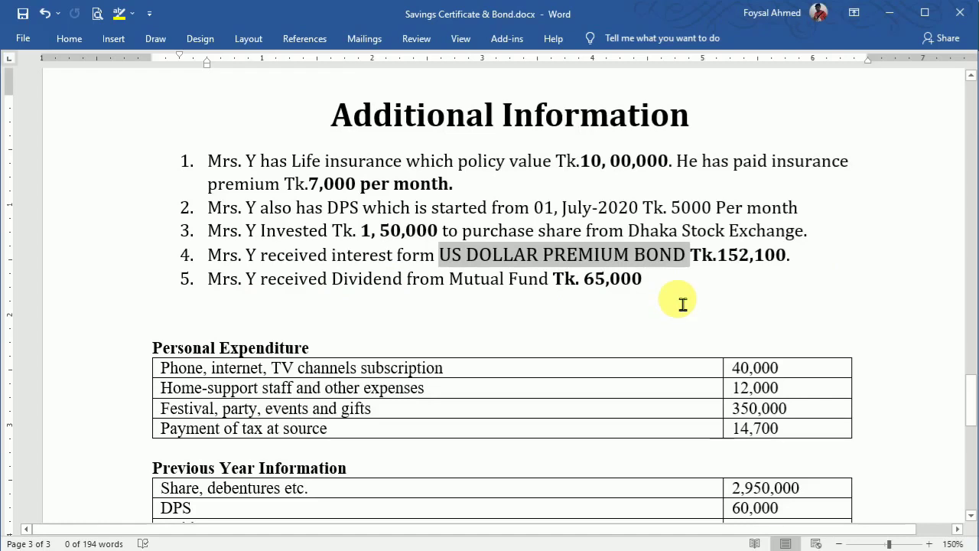
click(624, 550)
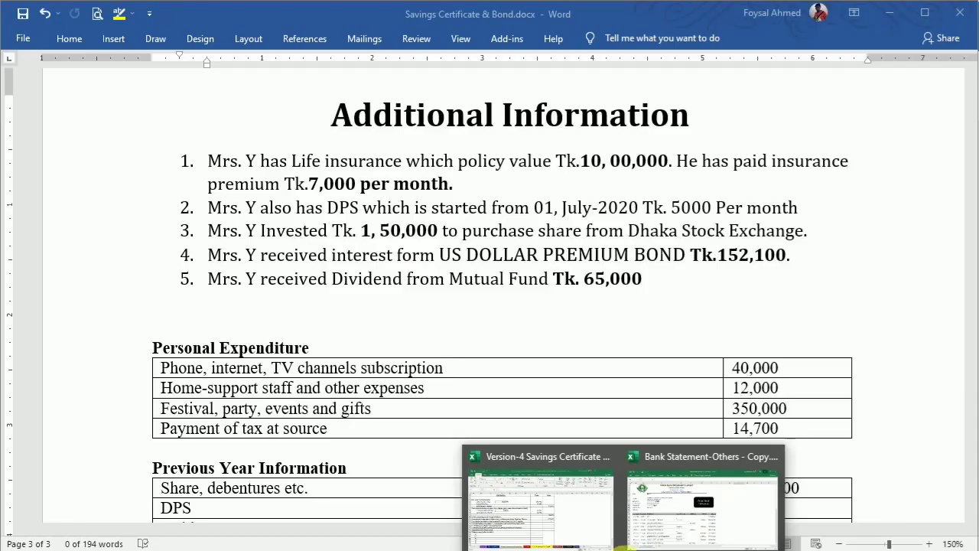
Step: Open Bank Statement-Others - Copy.xlsx maximized and verify the 152,100 bond interest in G37
click(680, 506)
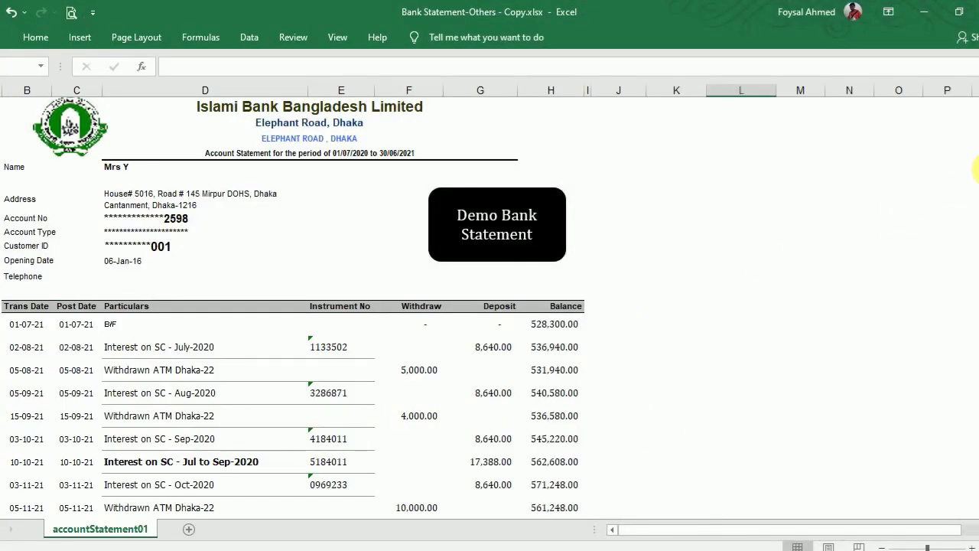
click(959, 12)
drag(796, 61, 696, 18)
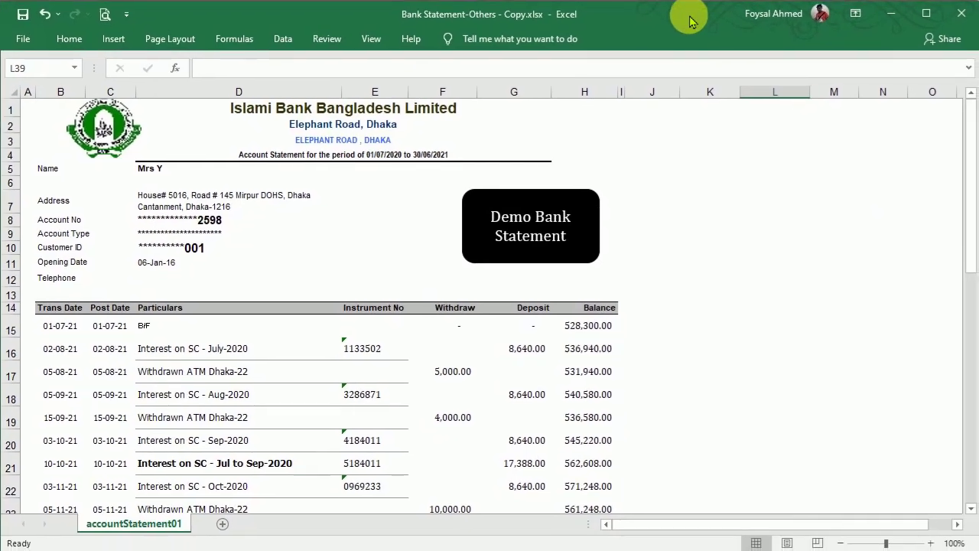
drag(972, 160, 953, 393)
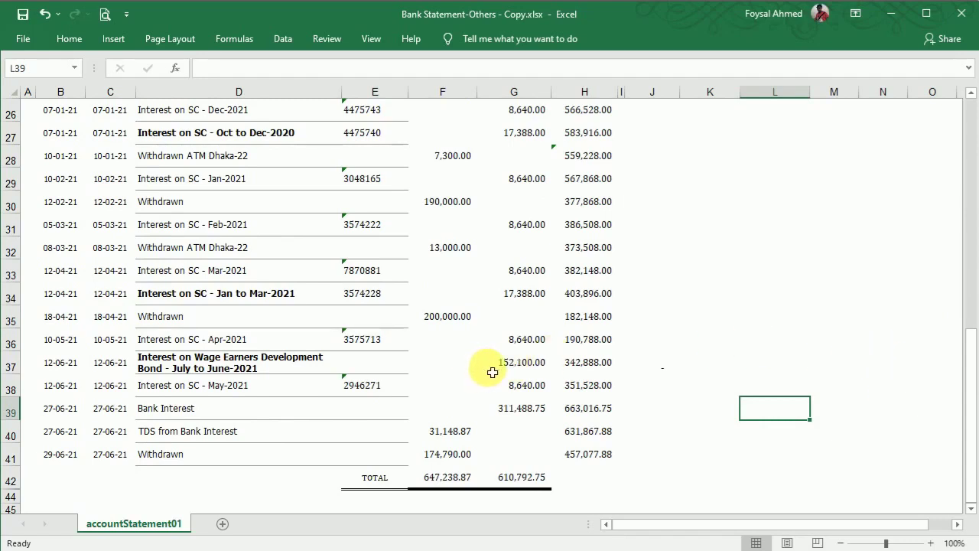
click(526, 365)
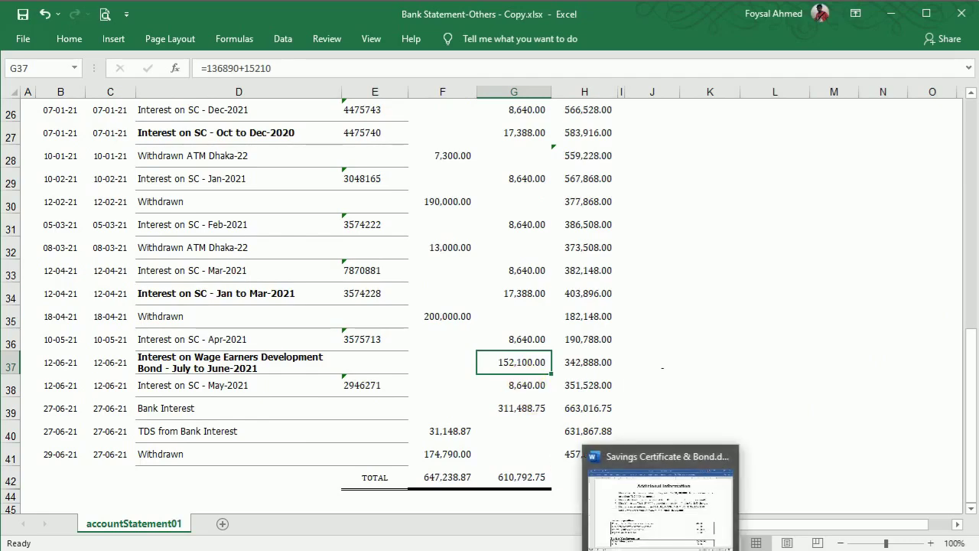
click(559, 524)
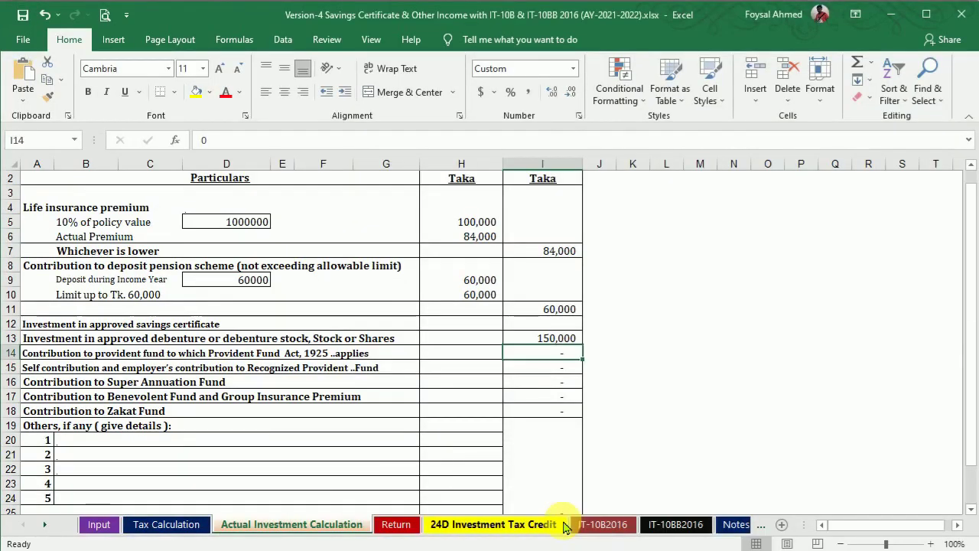
Step: On the Tax Calculation sheet, enter 152,100 as U.S. S. Dollar premium bonds income in H37
click(142, 526)
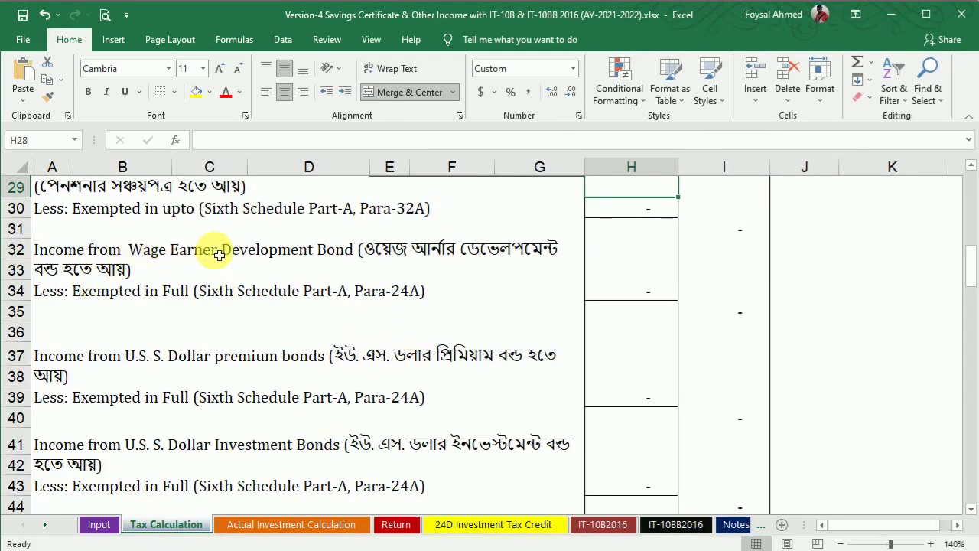
click(640, 359)
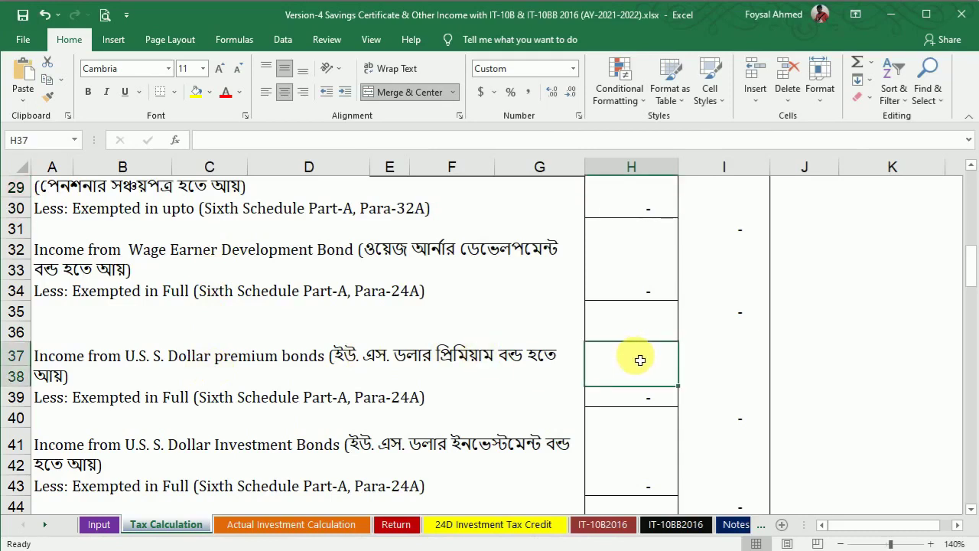
text(1)
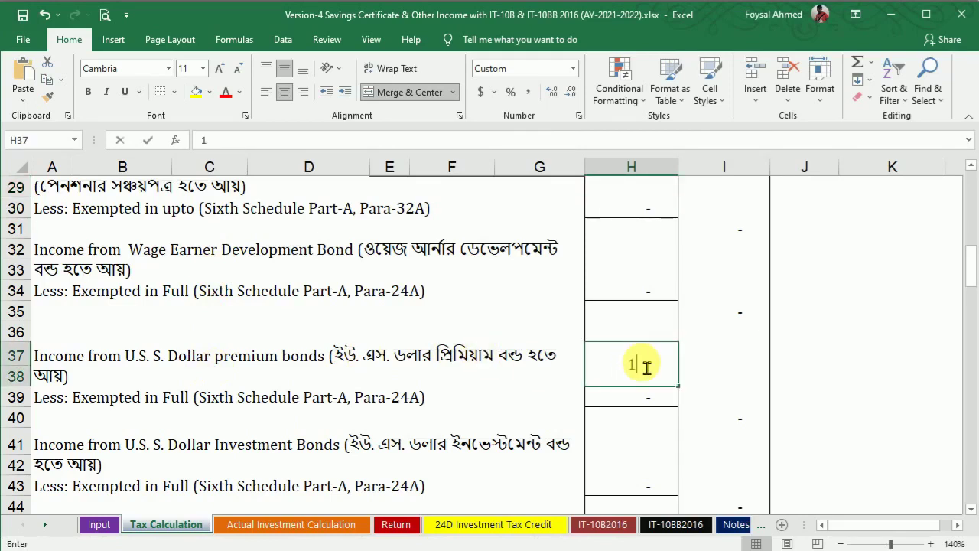
text(52100)
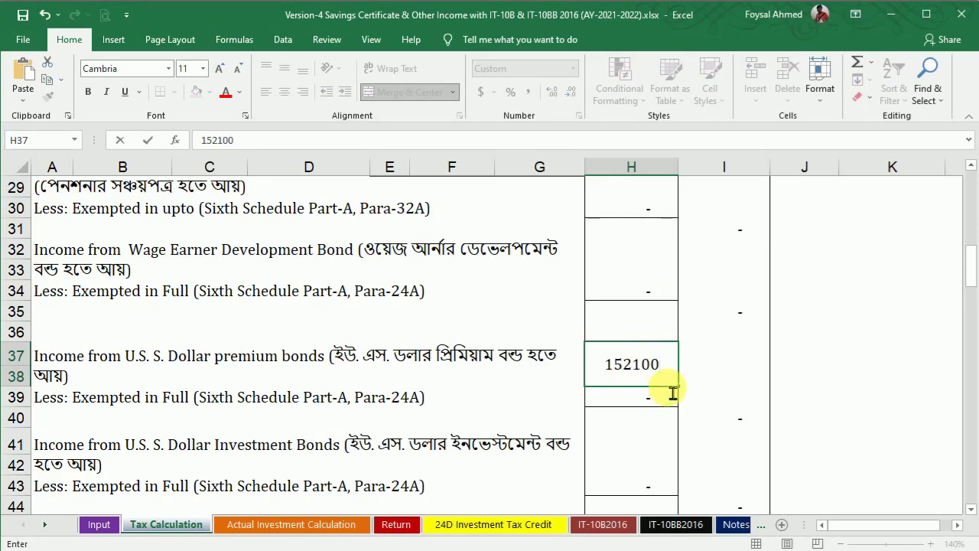
key(Return)
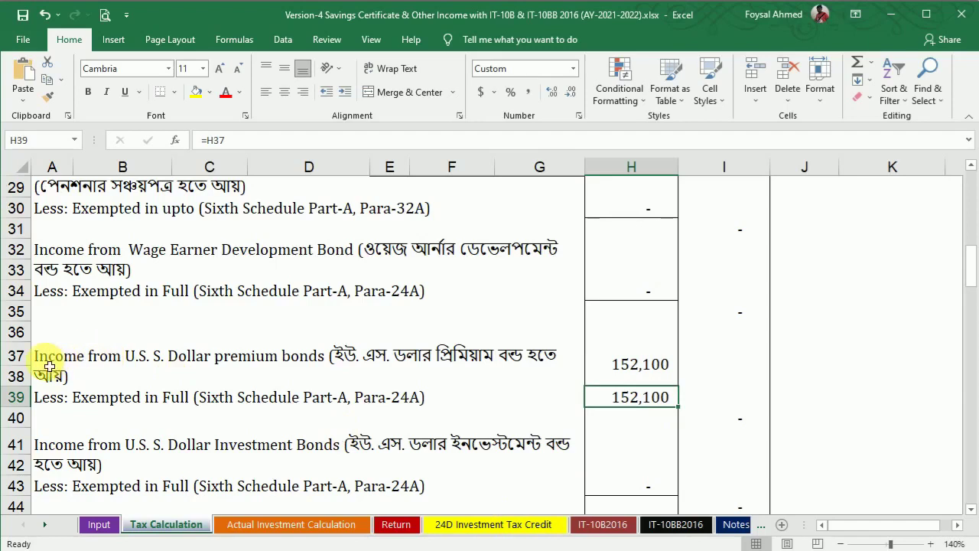
Step: Select the U.S. S. Dollar premium bonds name in A37's label and switch to the bank statement
click(49, 366)
drag(263, 140, 394, 145)
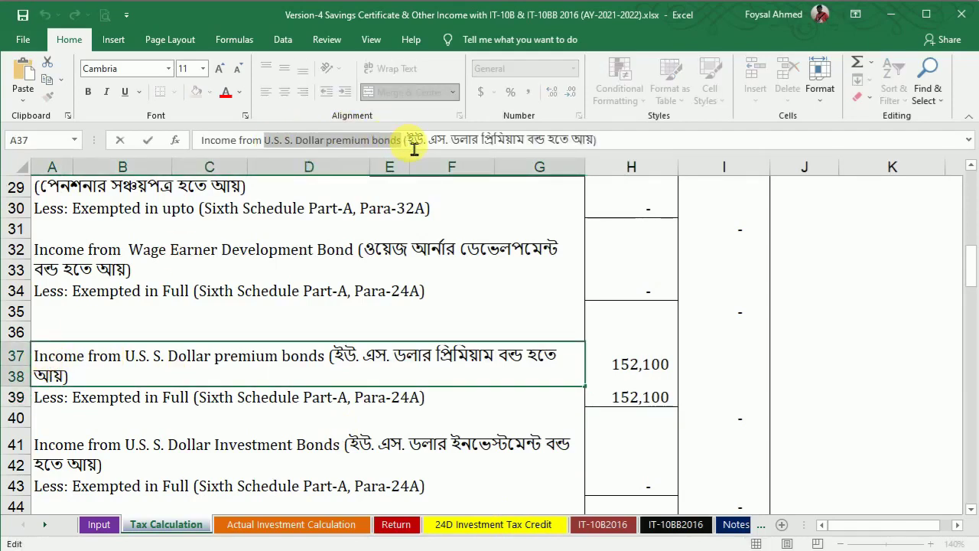
click(618, 550)
click(683, 513)
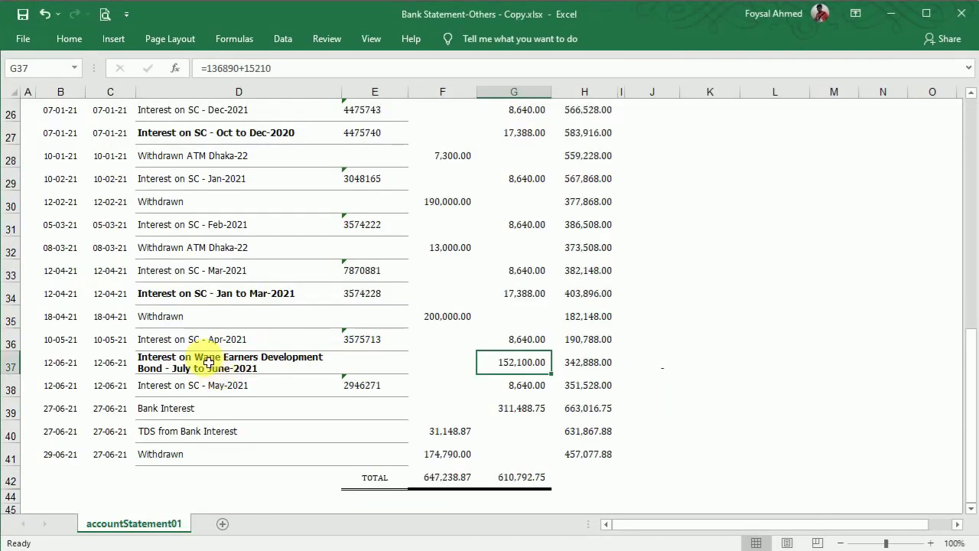
Step: Replace 'Wage Earners Development Bond' in D37's description with the U.S. S. Dollar premium bonds name
double_click(207, 362)
drag(194, 357, 178, 378)
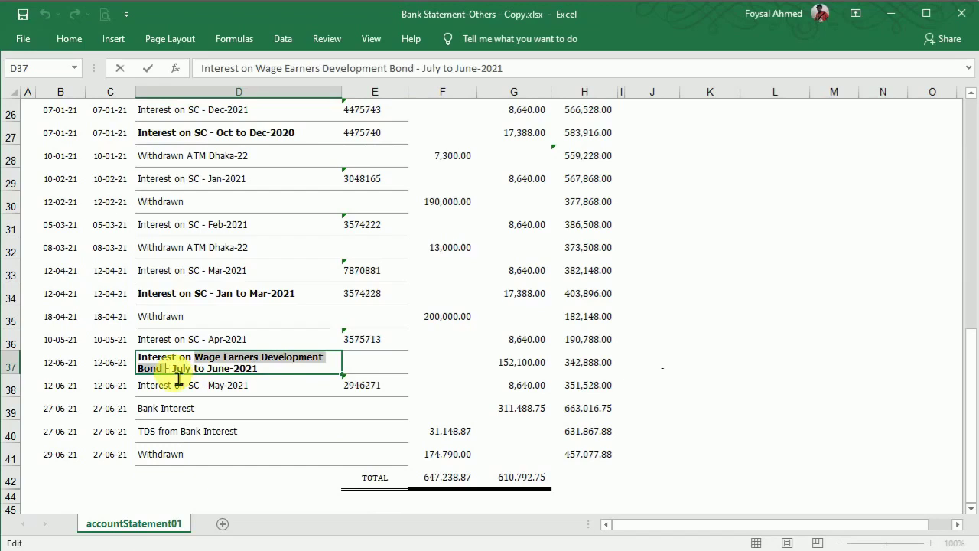
text(U.S. S. Dollar premium bonds - July)
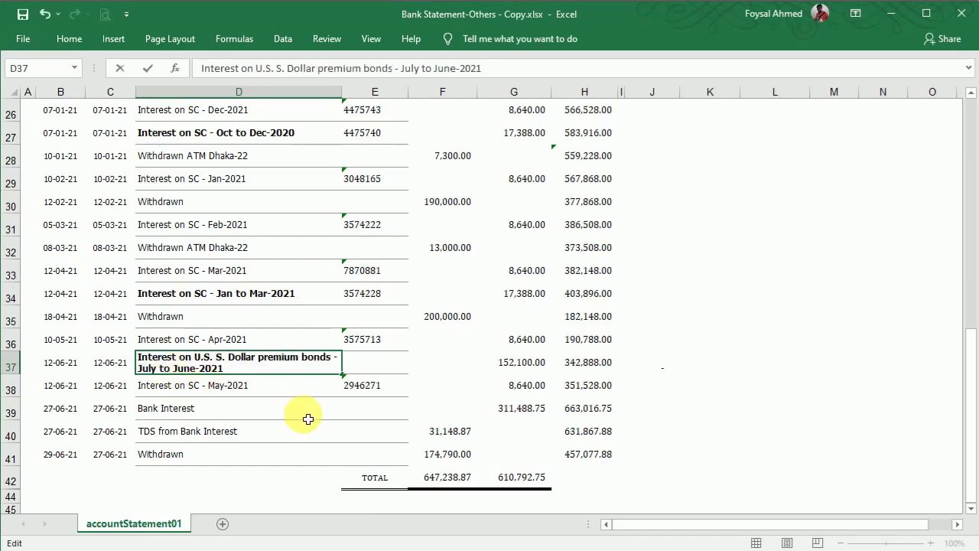
click(309, 418)
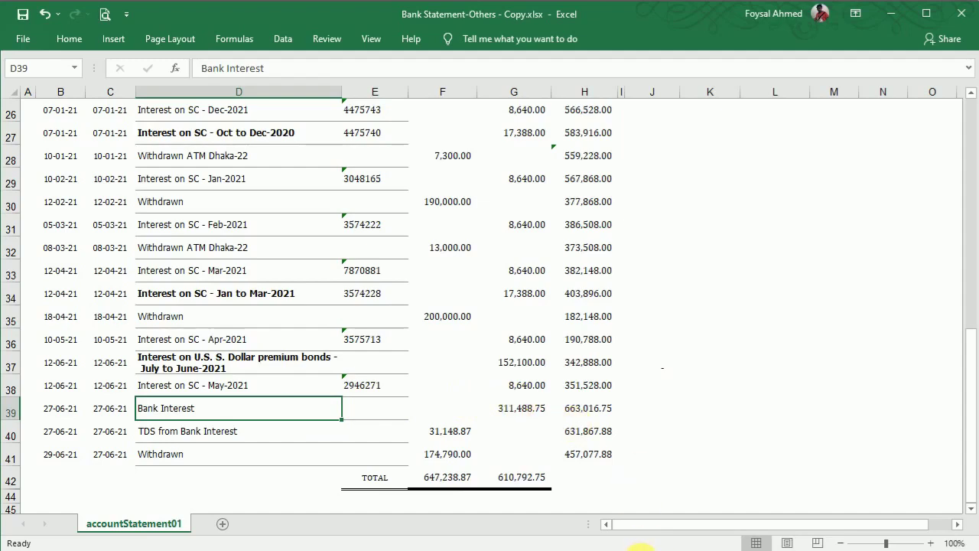
Step: Back in the tax workbook, view Income From Other Sources and consult the Word case facts
click(623, 550)
click(518, 522)
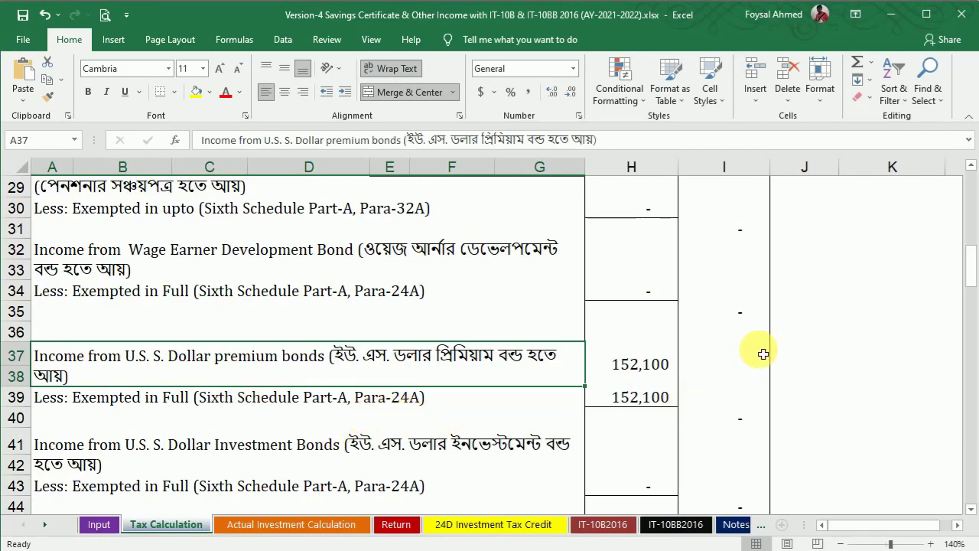
mouse_move(972, 267)
mouse_down()
mouse_move(972, 259)
mouse_move(973, 295)
mouse_move(970, 283)
mouse_up()
click(658, 550)
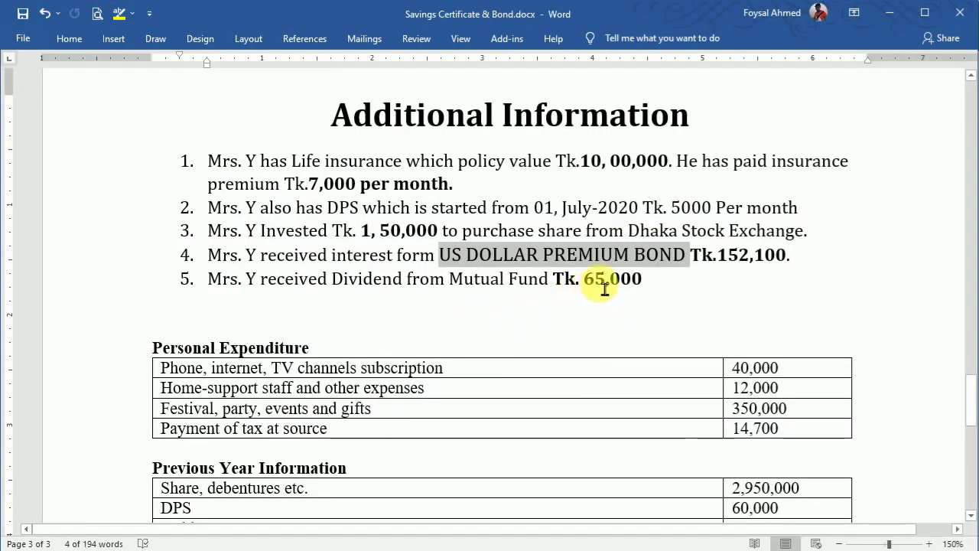
mouse_move(621, 550)
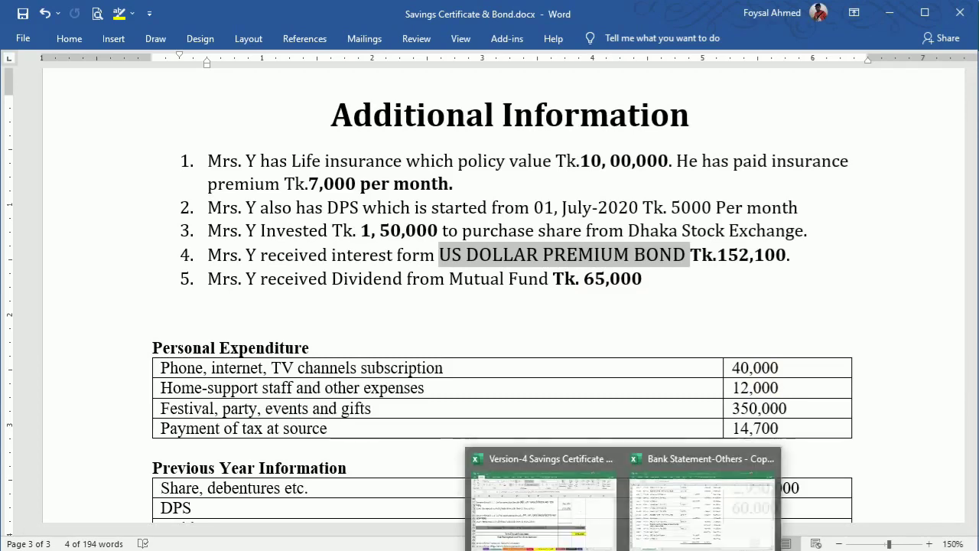
click(516, 507)
Step: Enter 65,000 as the Dividend from Mutual Fund in H10
drag(974, 288, 971, 184)
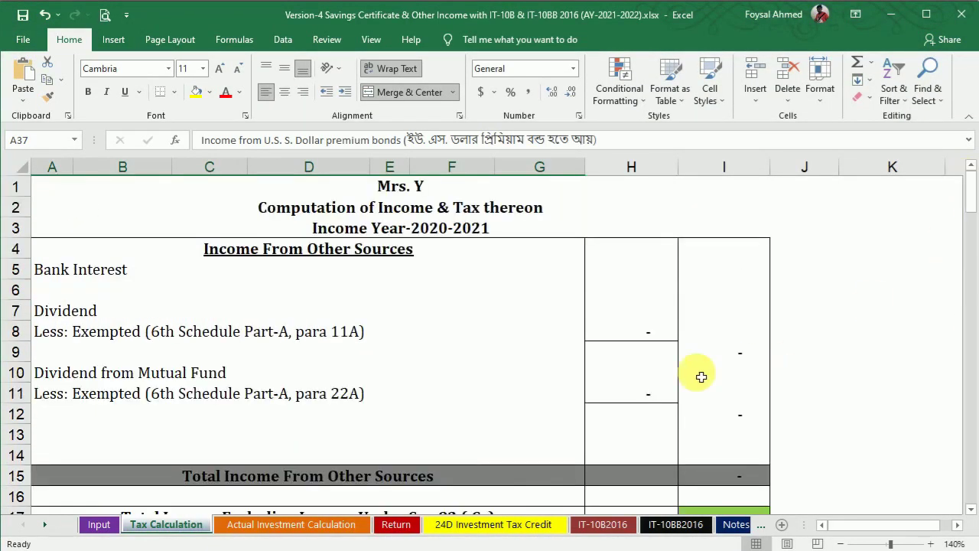
click(620, 380)
text(65000)
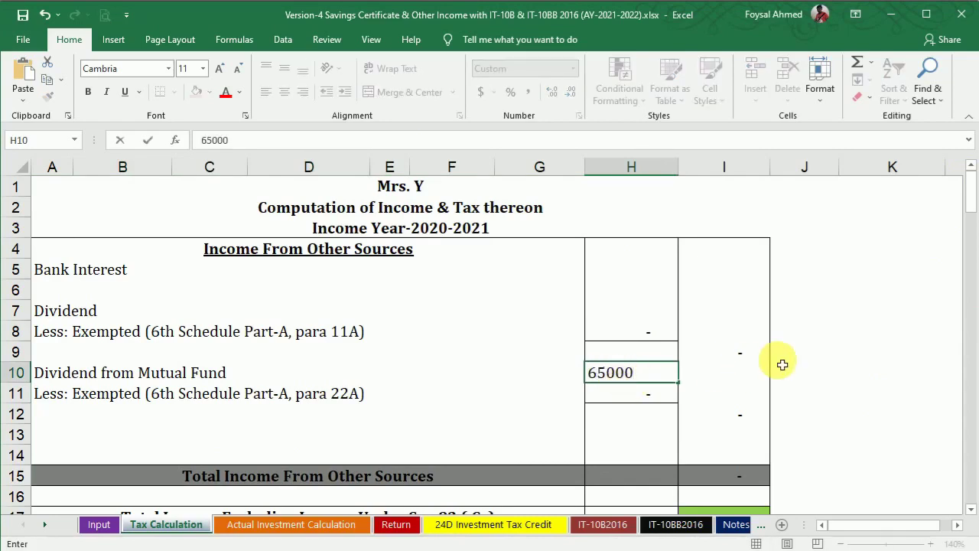
key(Return)
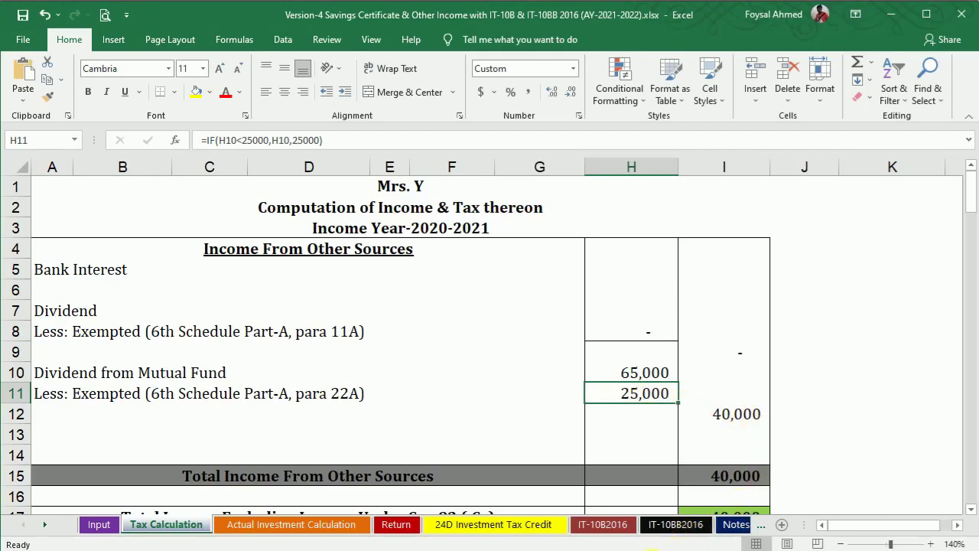
Step: Check the bank statement and enter 311,488.75 as Bank Interest in I5
mouse_move(650, 549)
click(678, 509)
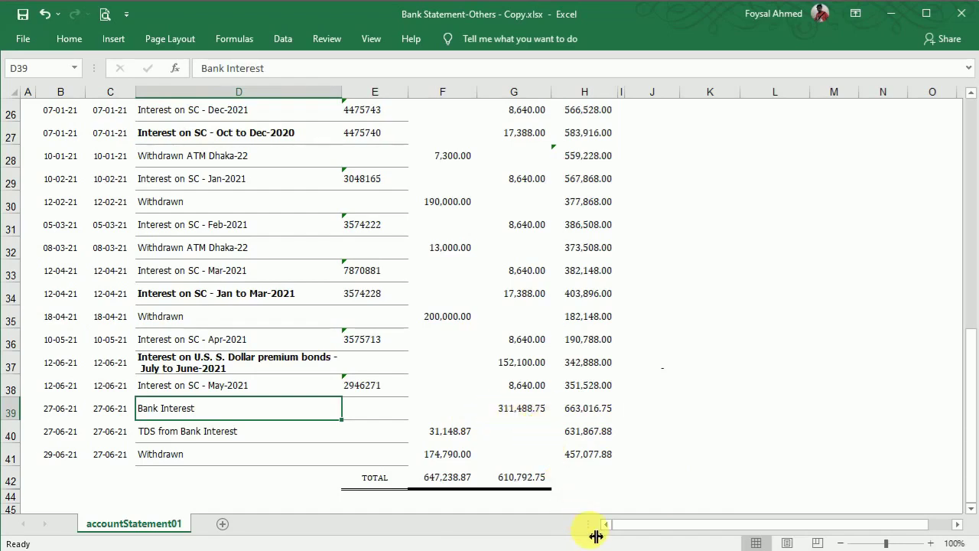
mouse_move(624, 549)
click(573, 507)
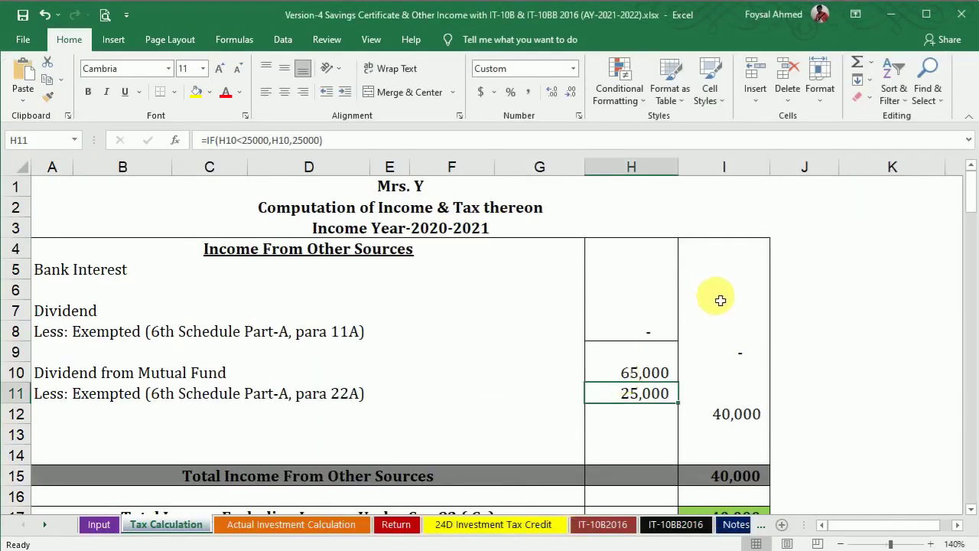
click(725, 274)
text(311488.75)
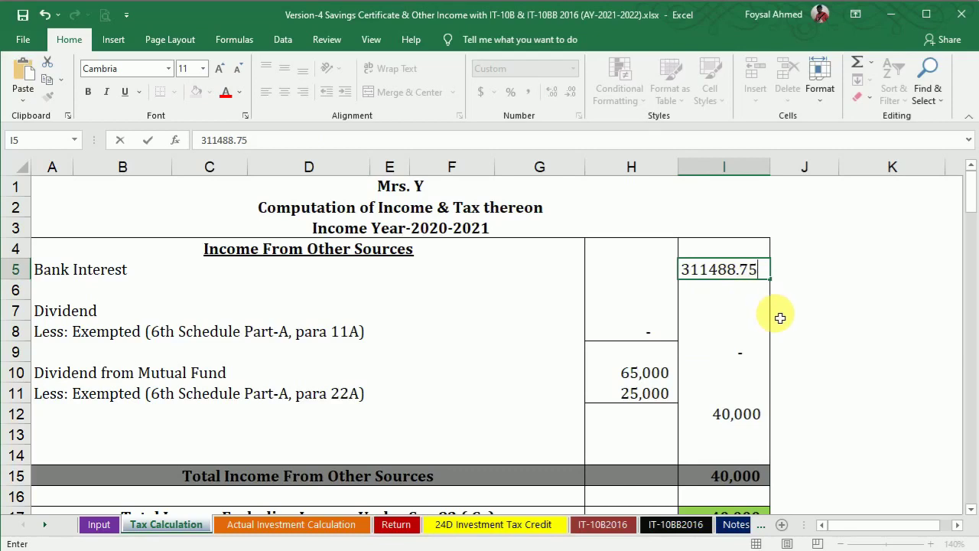
key(Return)
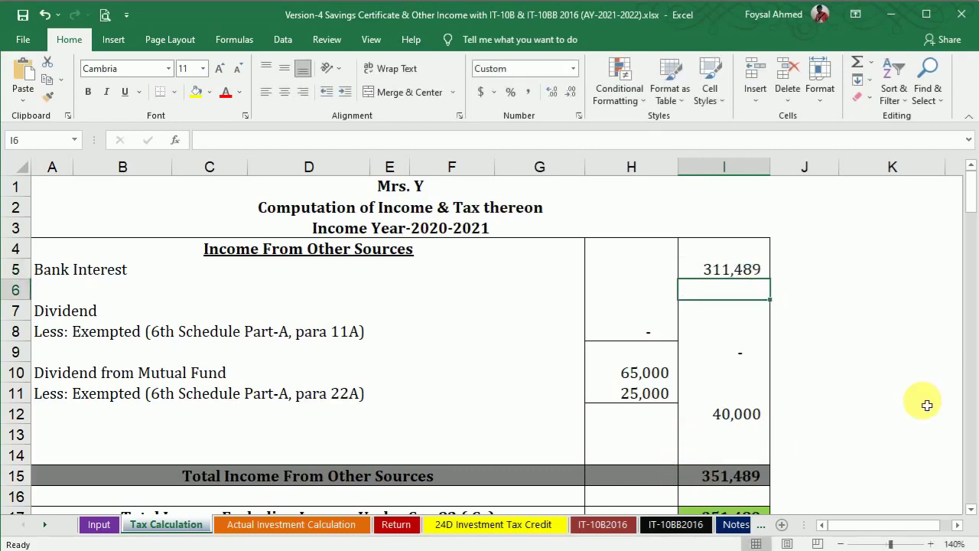
drag(973, 199, 973, 205)
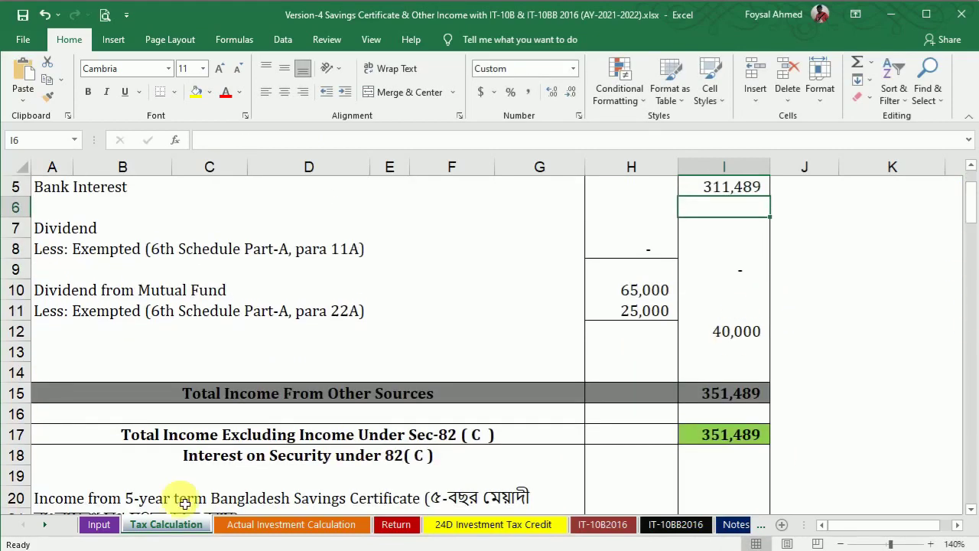
click(97, 526)
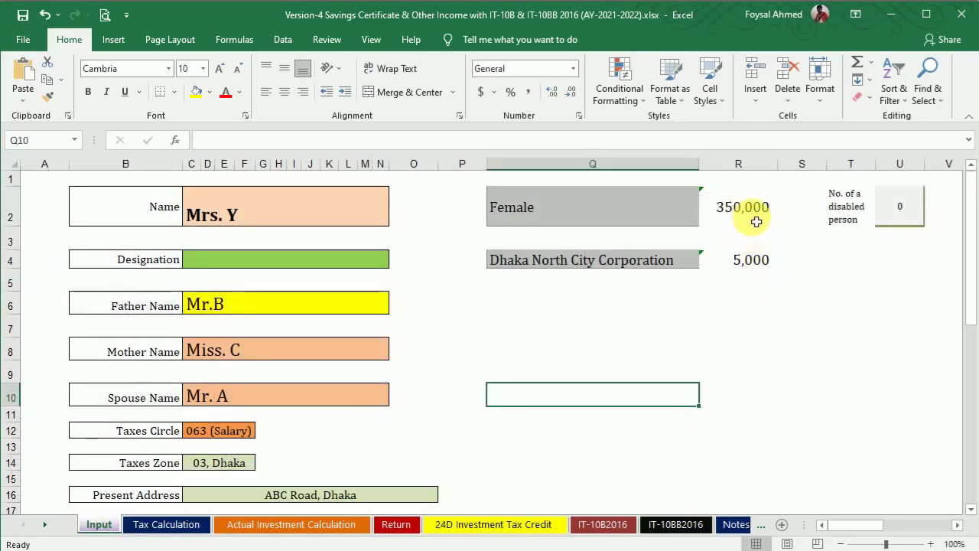
click(165, 525)
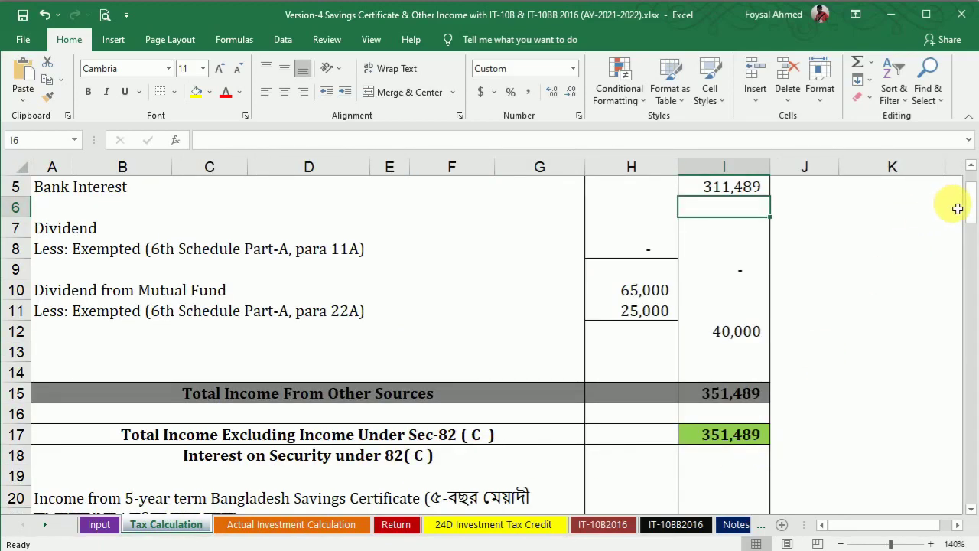
click(970, 200)
click(687, 550)
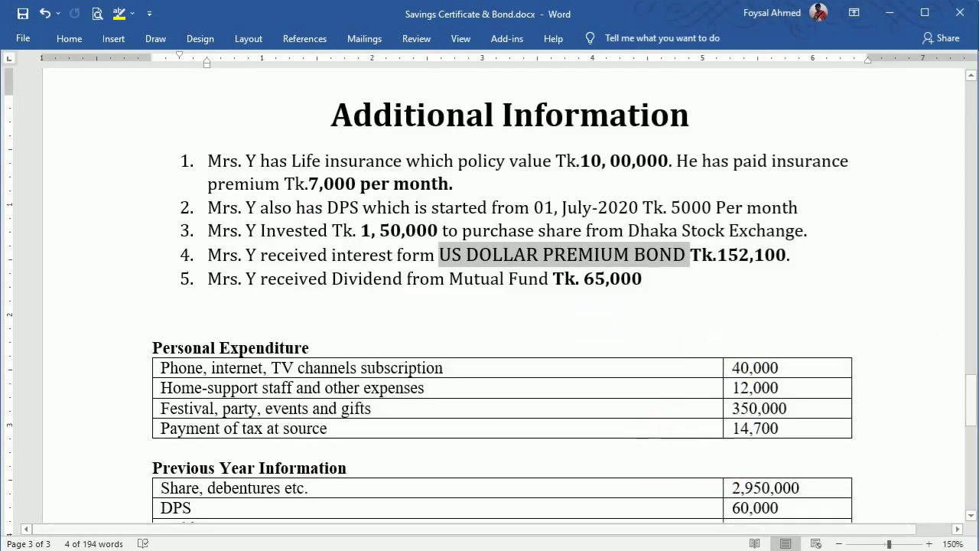
drag(973, 394, 965, 399)
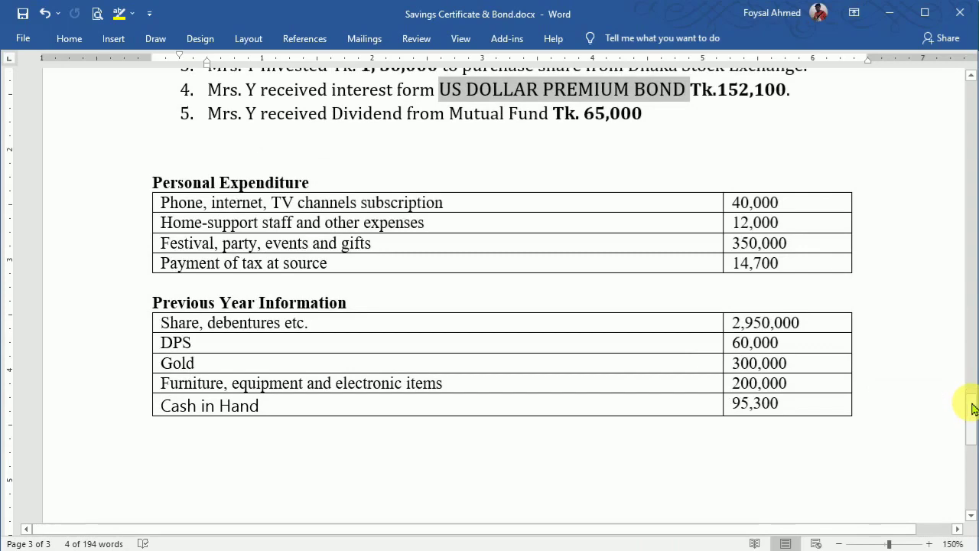
mouse_move(627, 549)
click(573, 528)
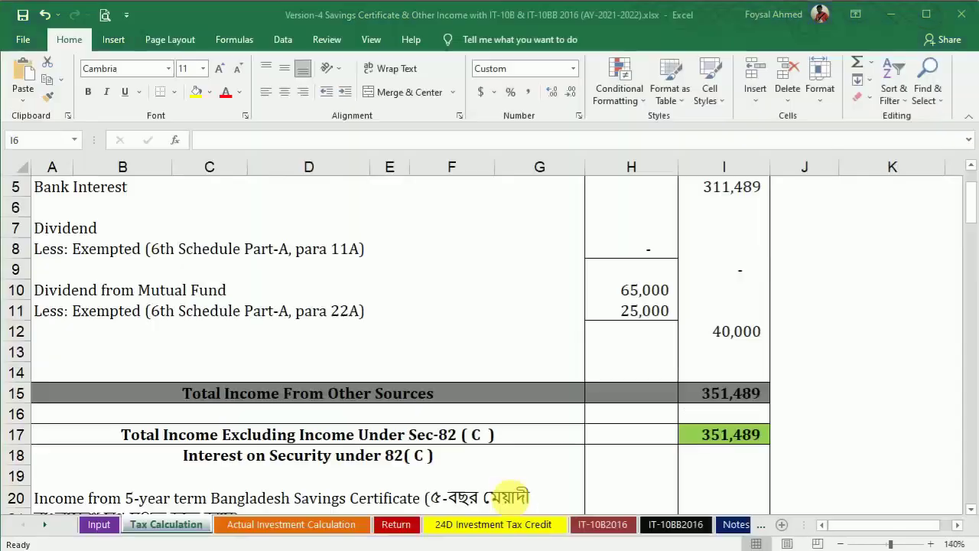
drag(971, 195, 973, 300)
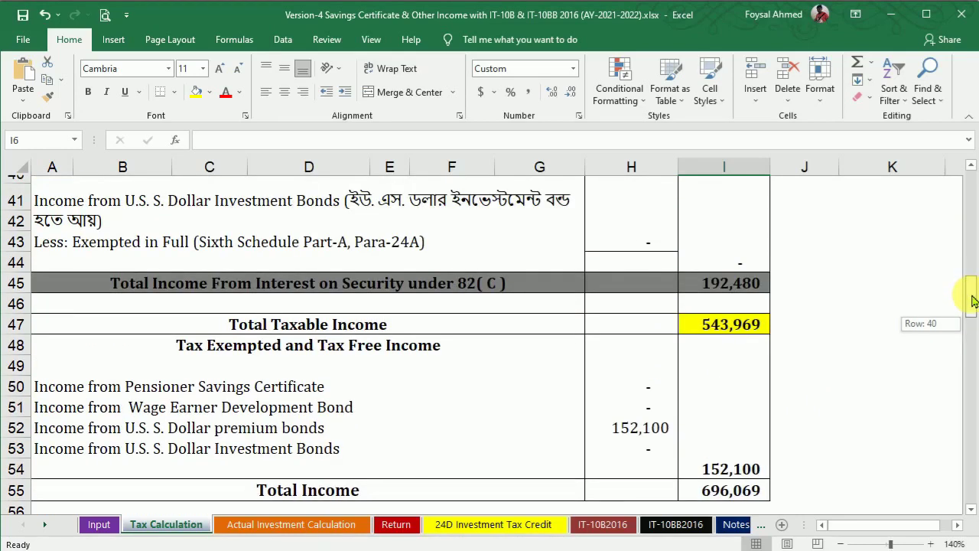
drag(973, 300, 973, 334)
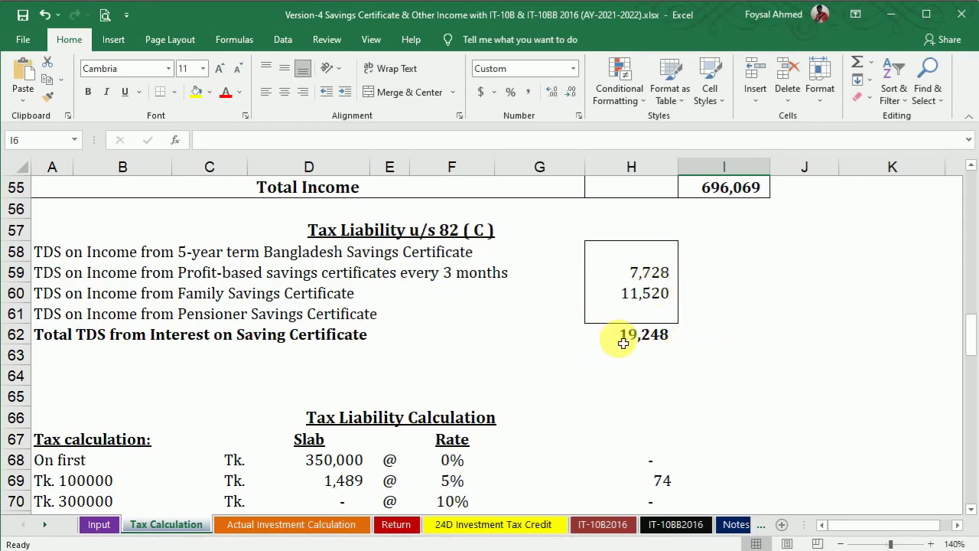
Step: Inspect the Tax Liability from Regular Sources formula on the Tax Calculation sheet
drag(974, 340, 973, 366)
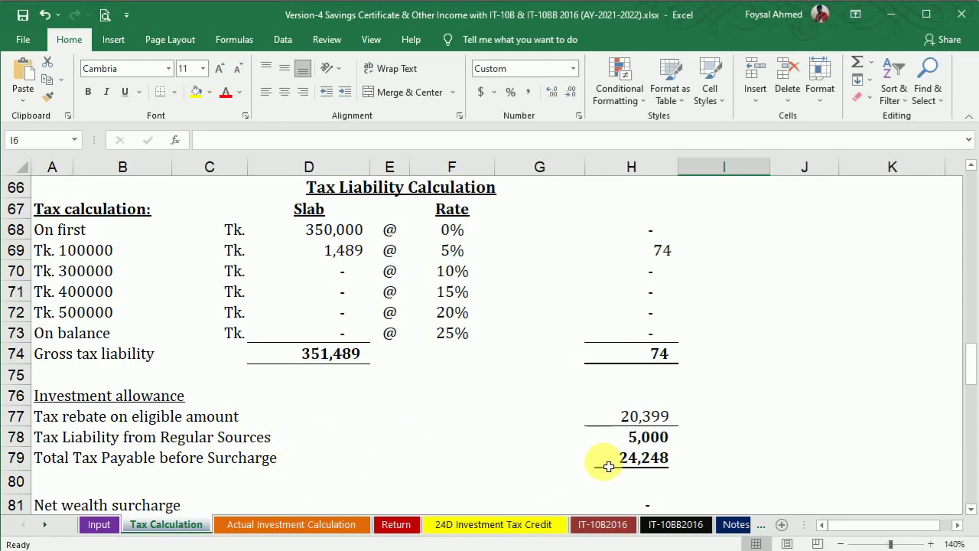
click(624, 444)
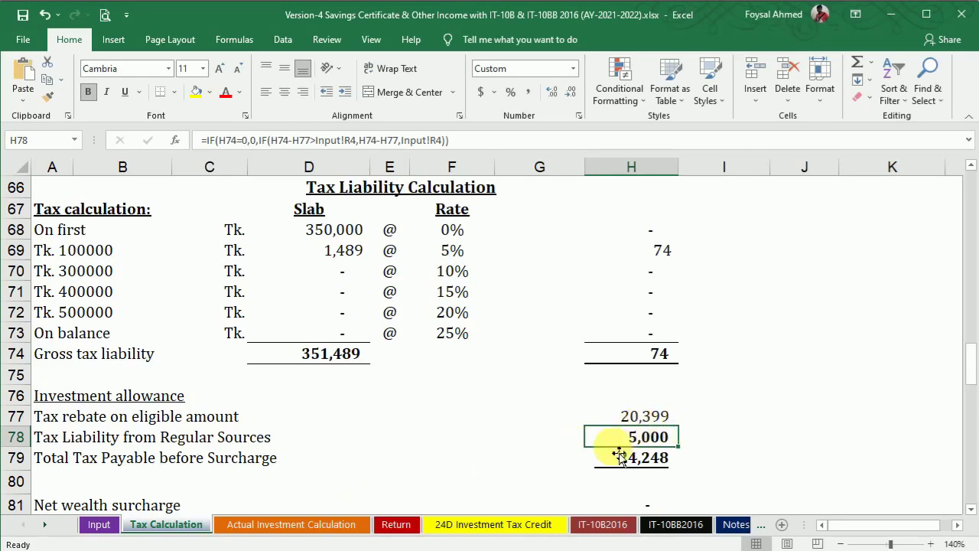
drag(971, 373, 967, 389)
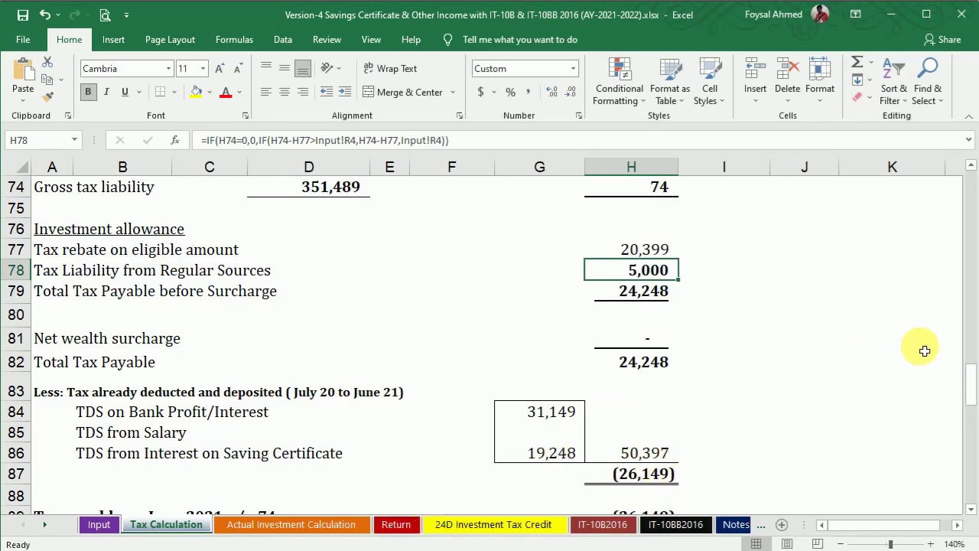
mouse_move(974, 385)
mouse_down()
mouse_move(970, 344)
mouse_move(970, 376)
mouse_up()
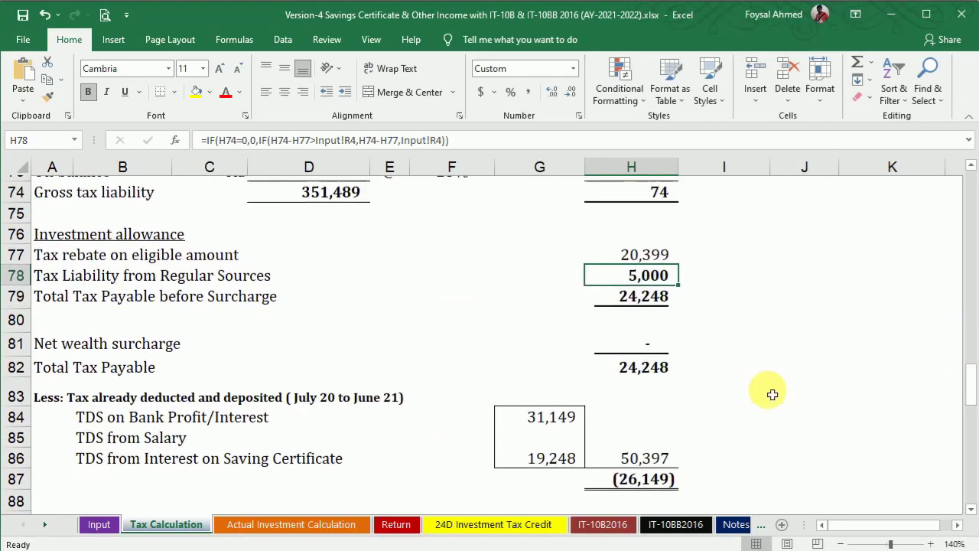
Step: Verify the 31,149 TDS on bank interest in G84 against the statement's 31,148.87
click(540, 420)
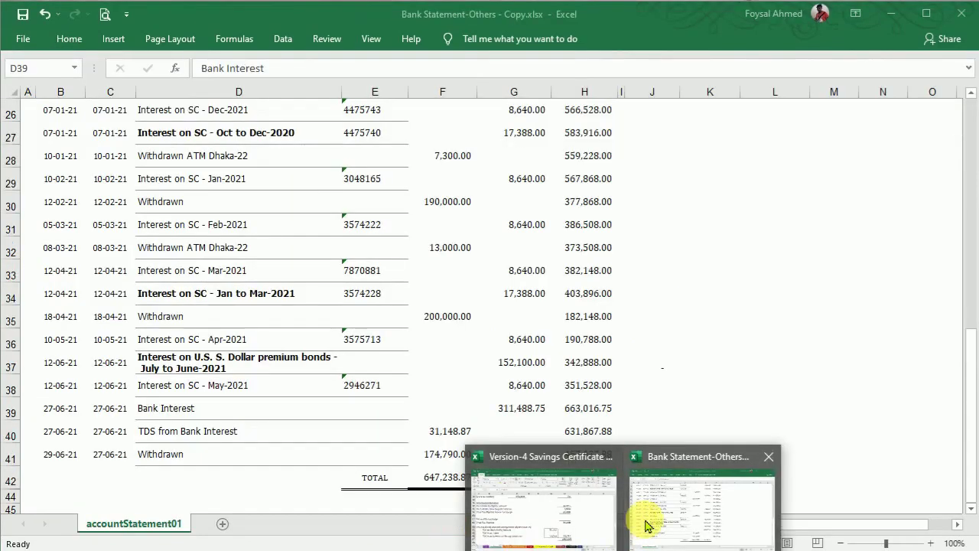
click(640, 523)
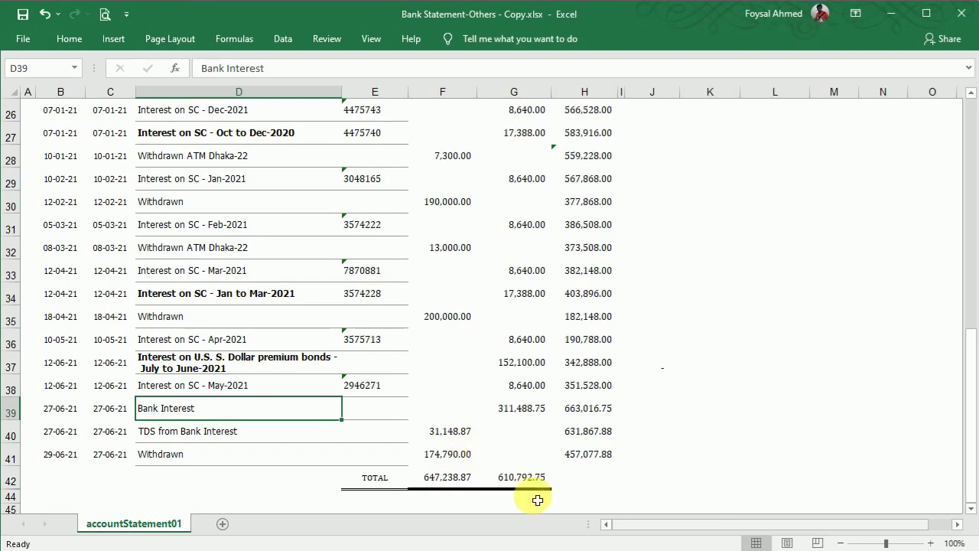
click(621, 549)
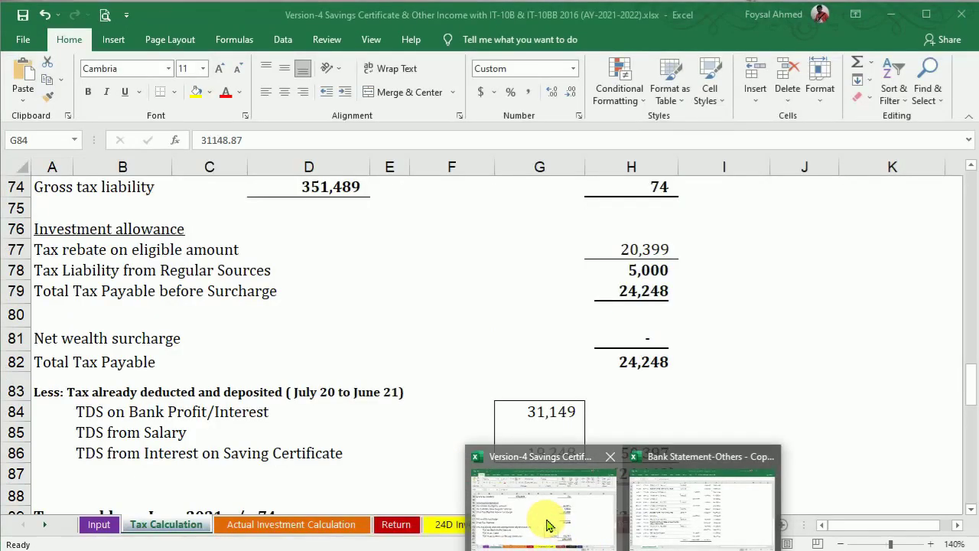
click(548, 527)
click(393, 530)
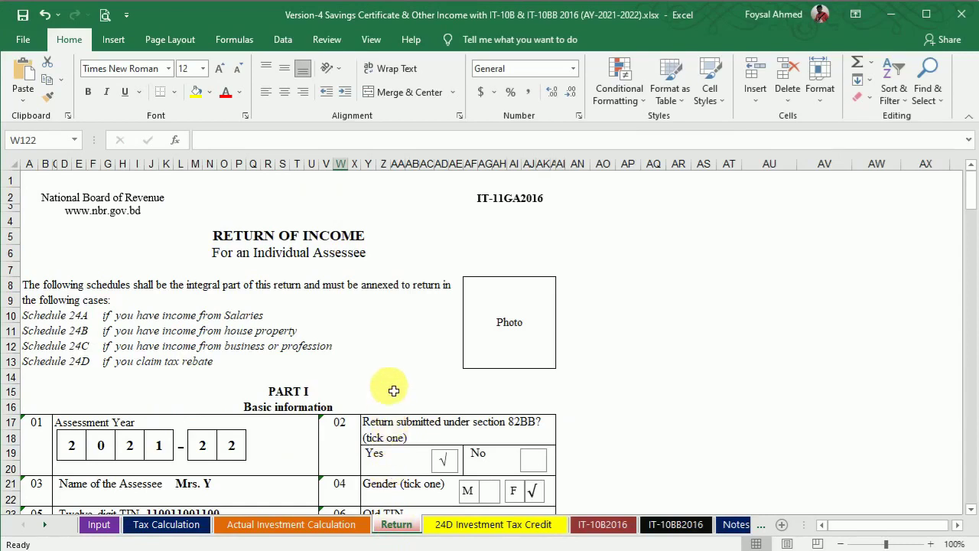
Step: Scroll through the Return of Income form down to its acknowledgement slip
drag(970, 197, 972, 212)
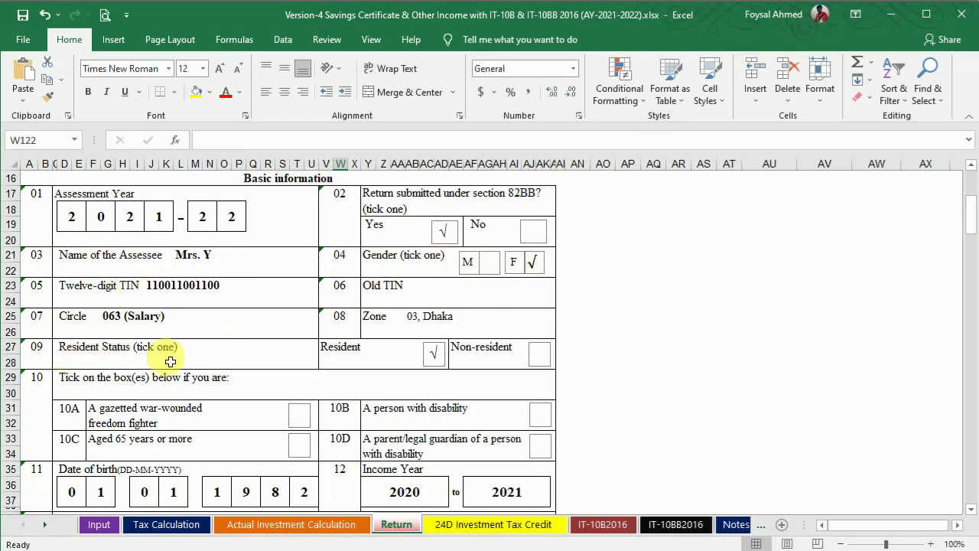
drag(972, 222, 971, 253)
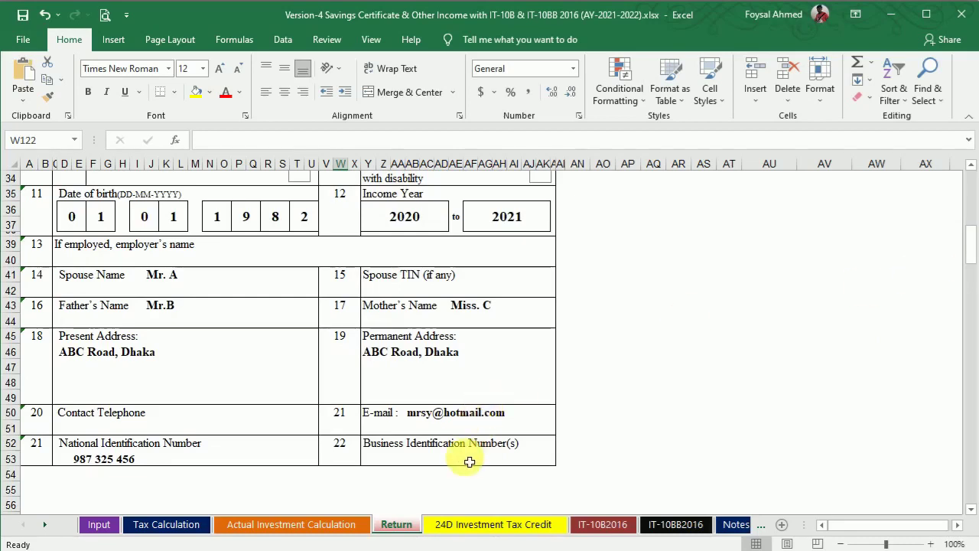
drag(973, 243, 972, 289)
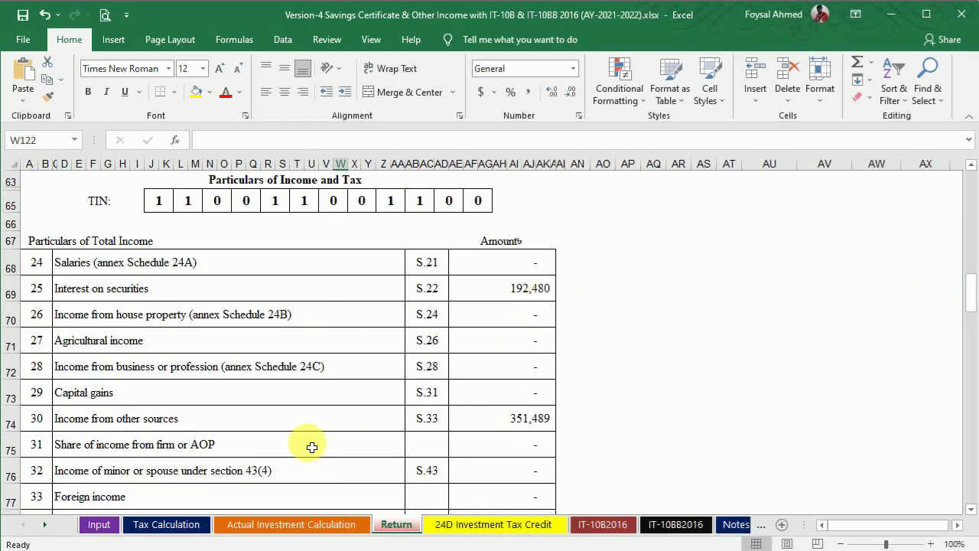
drag(972, 283, 970, 310)
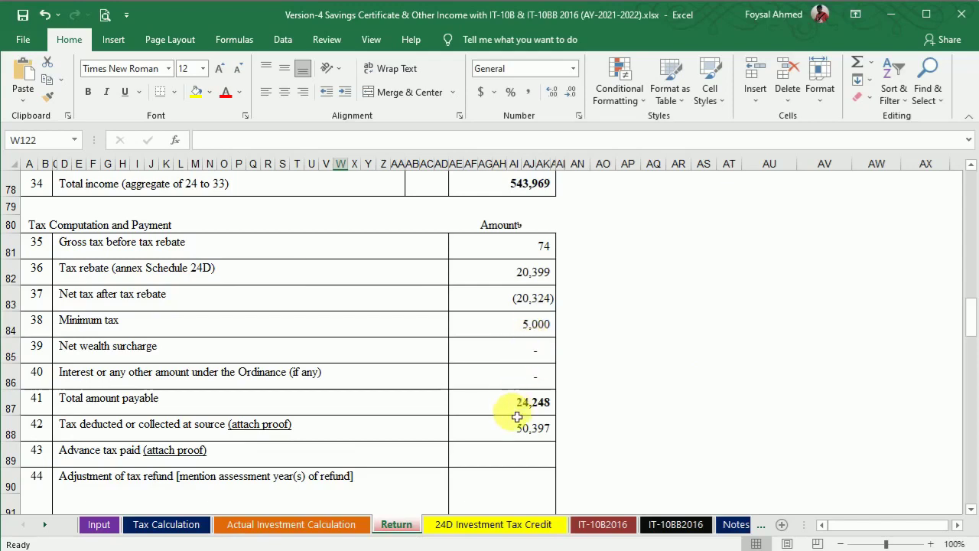
drag(971, 314, 970, 328)
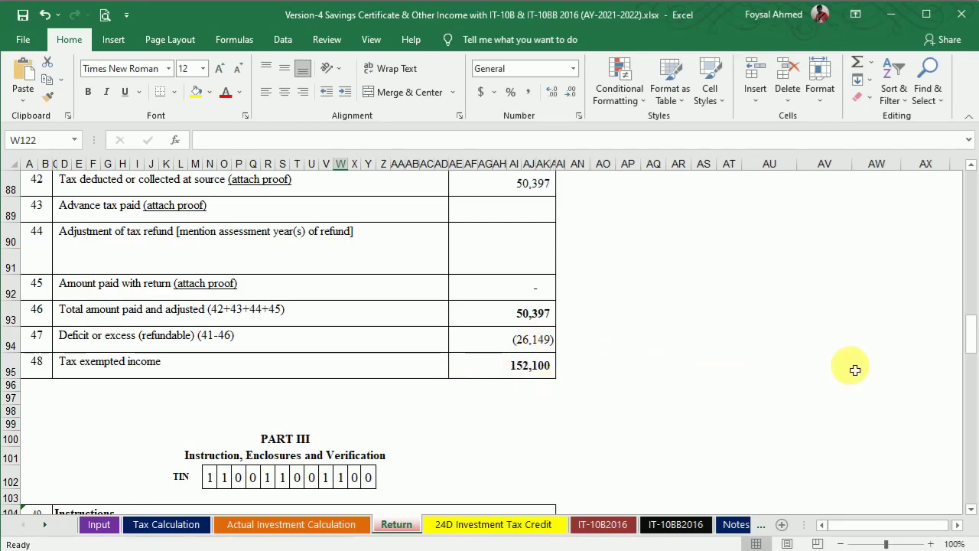
drag(970, 341, 970, 369)
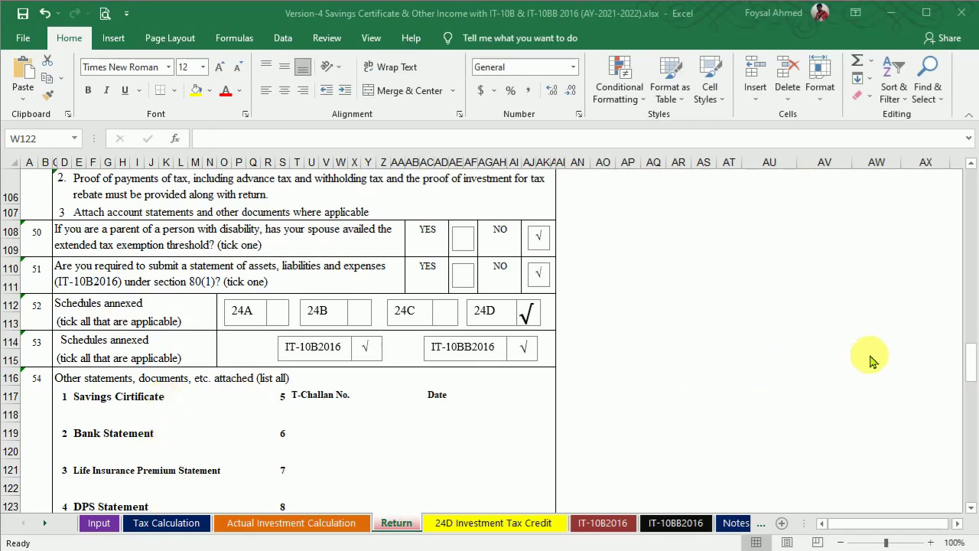
click(974, 358)
drag(974, 365, 972, 389)
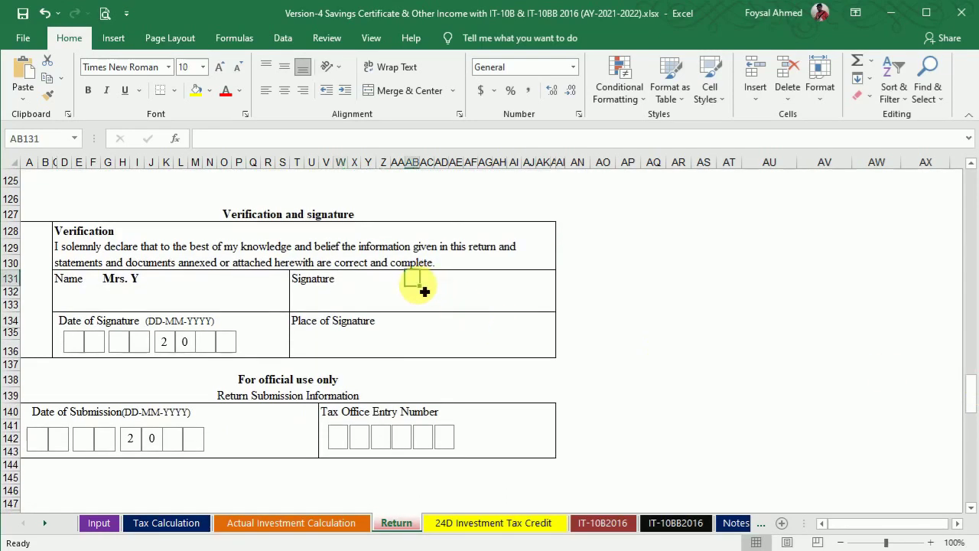
drag(972, 389, 968, 444)
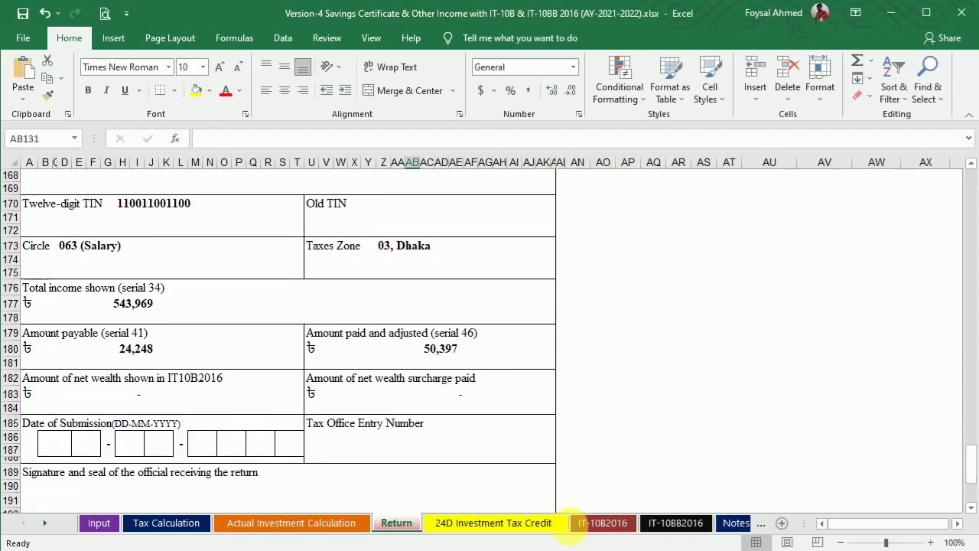
click(501, 525)
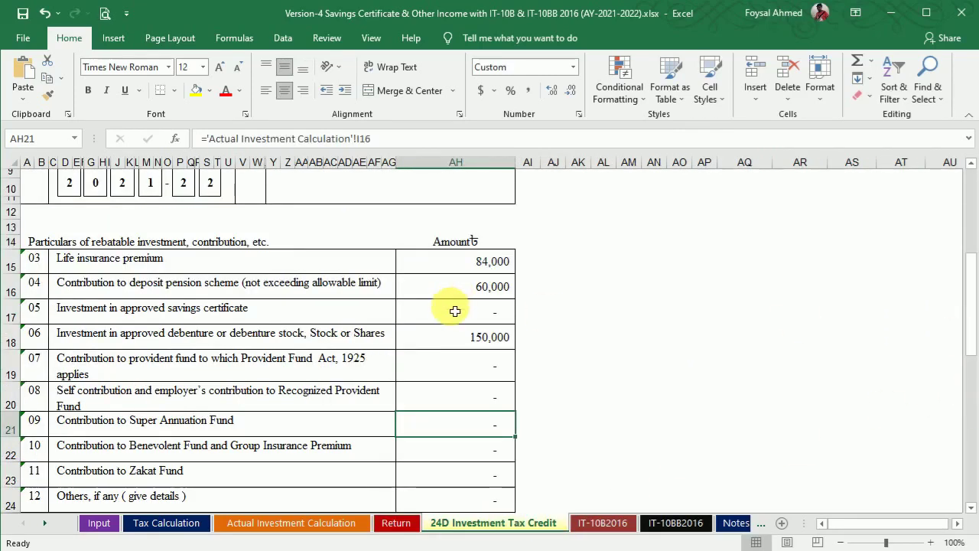
Step: Browse the IT-10B2016 assets, IT-10BB2016 lifestyle expenses and Notes sheets, then return to Word
drag(970, 322, 969, 419)
click(601, 523)
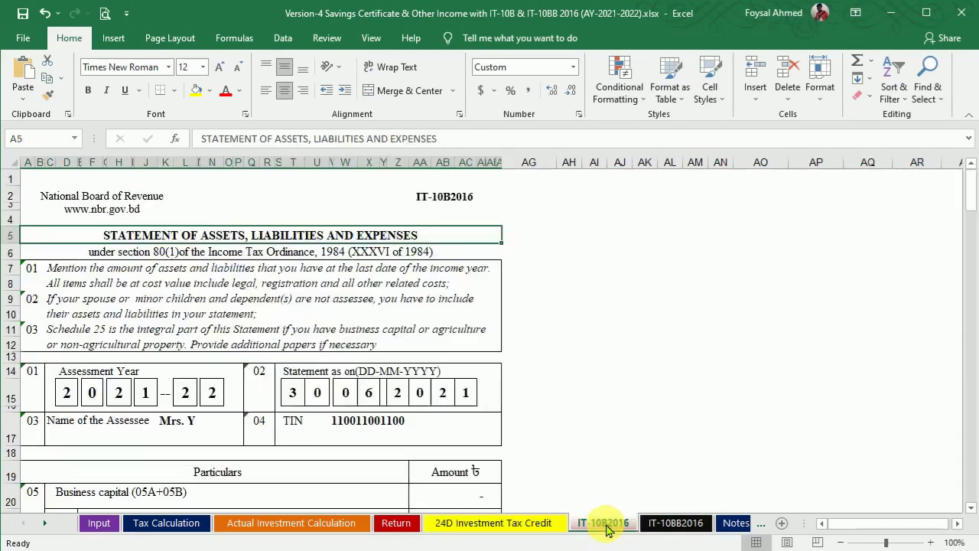
click(692, 524)
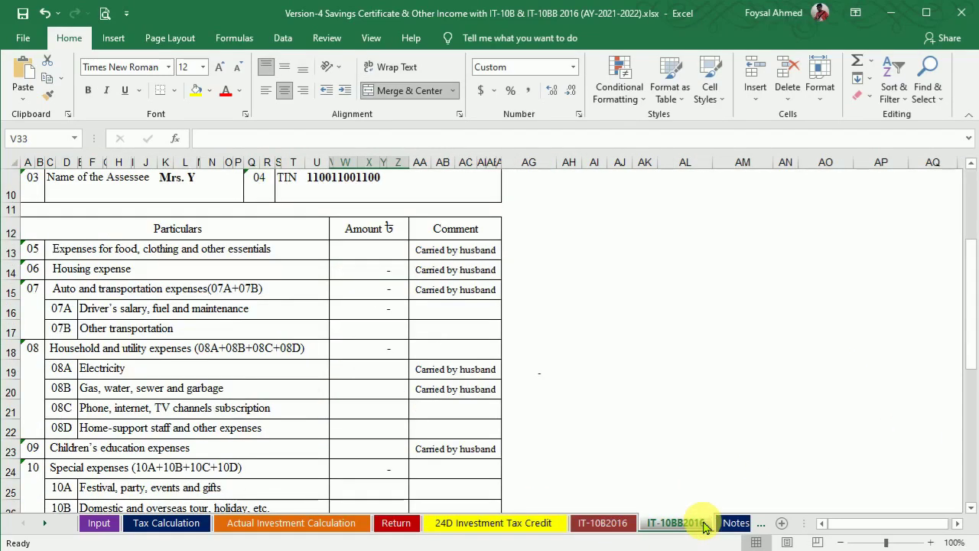
click(734, 523)
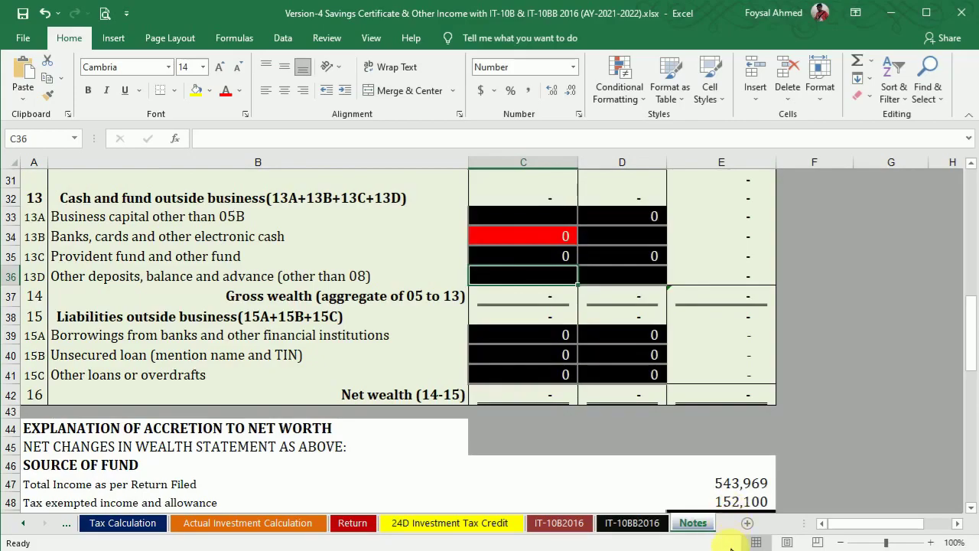
click(675, 549)
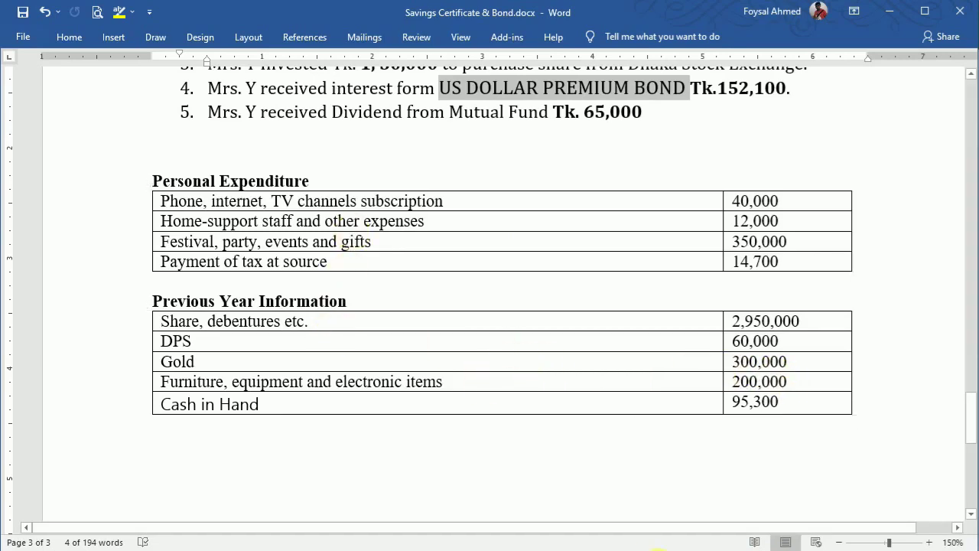
Step: On the IT-10BB2016 sheet, enter 40,000 as the phone and internet expense
mouse_move(647, 549)
mouse_move(627, 536)
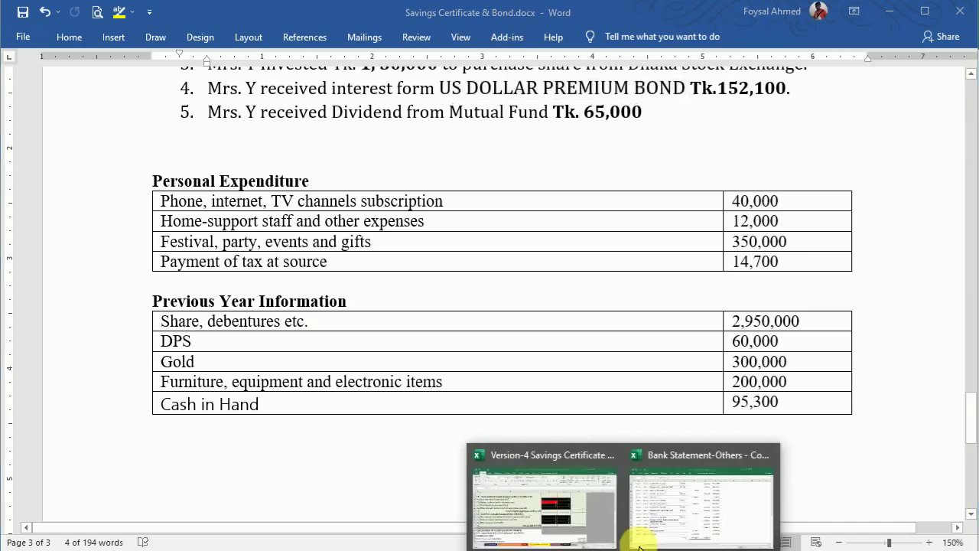
click(623, 511)
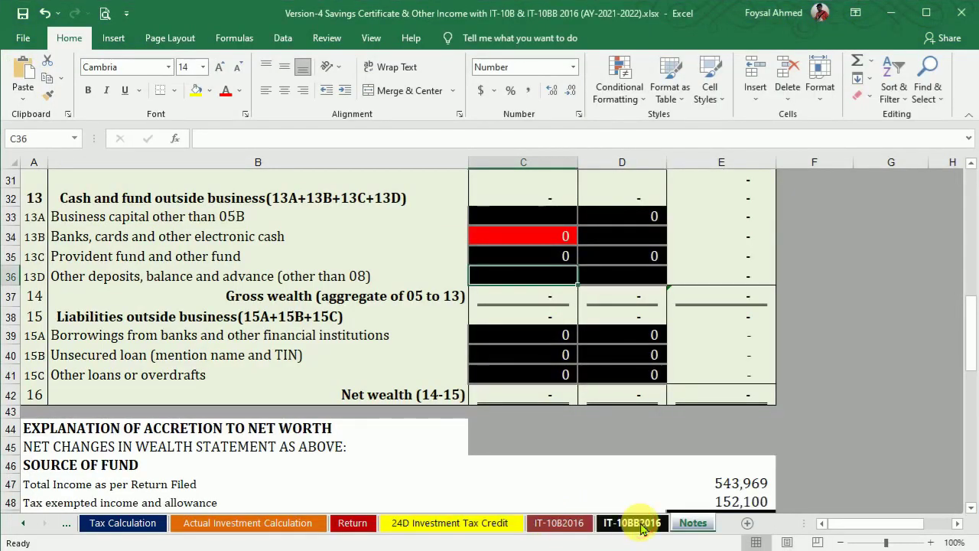
click(632, 523)
drag(973, 337, 976, 323)
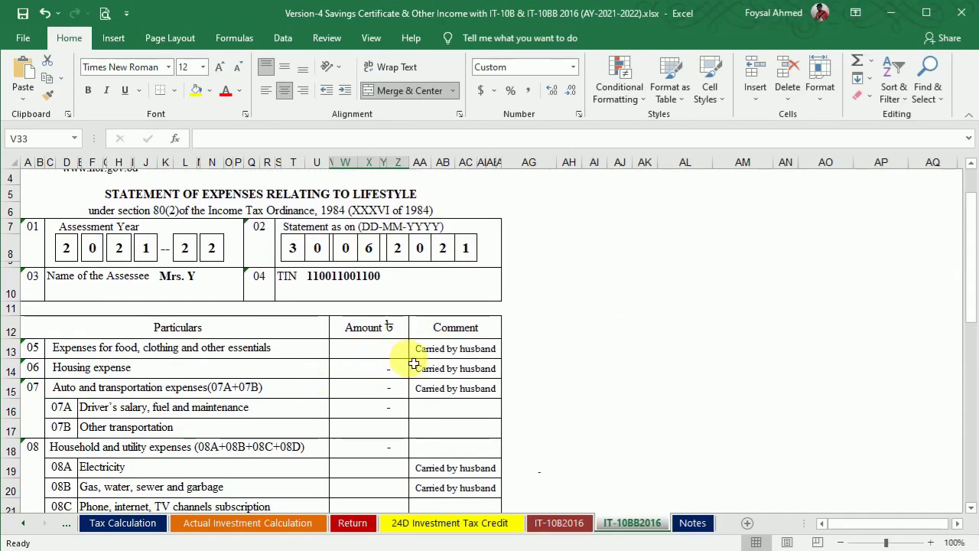
drag(975, 275, 970, 309)
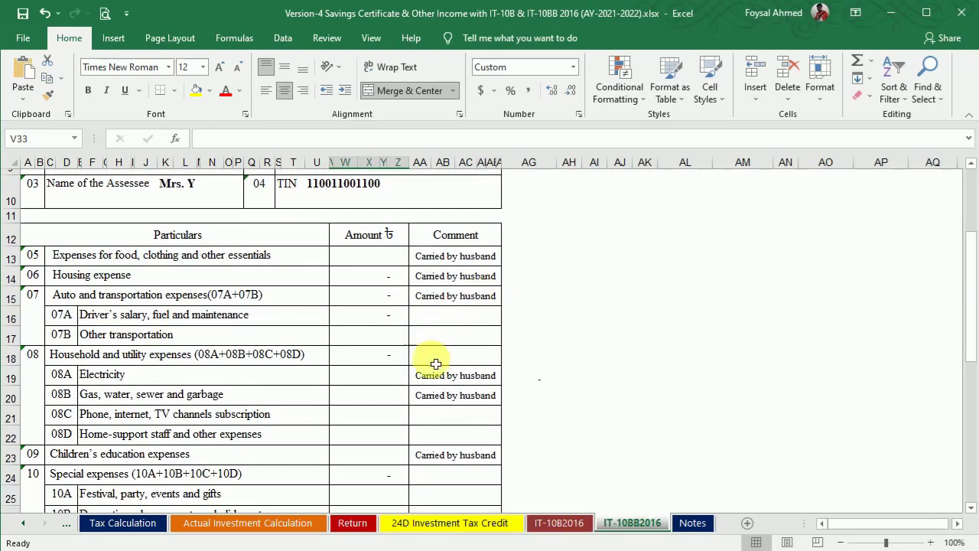
click(658, 548)
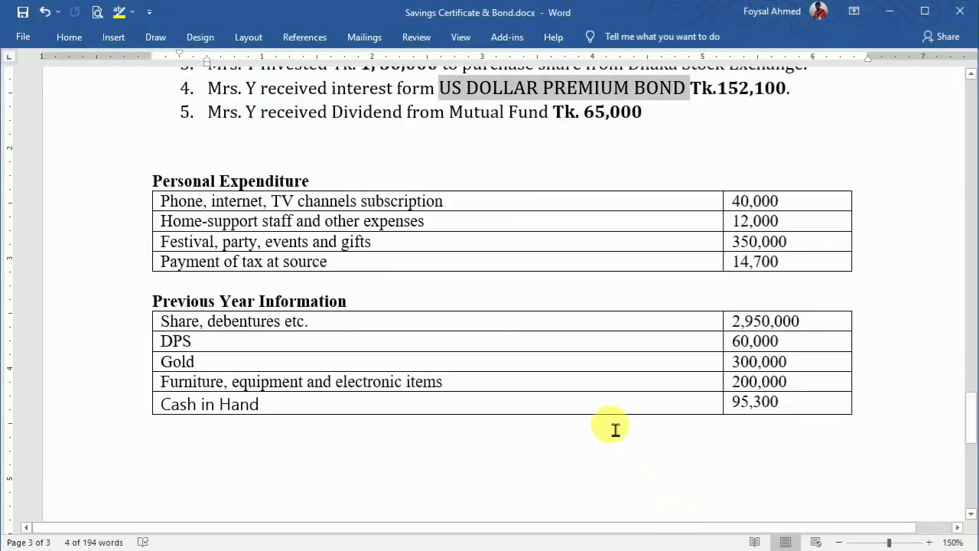
click(657, 548)
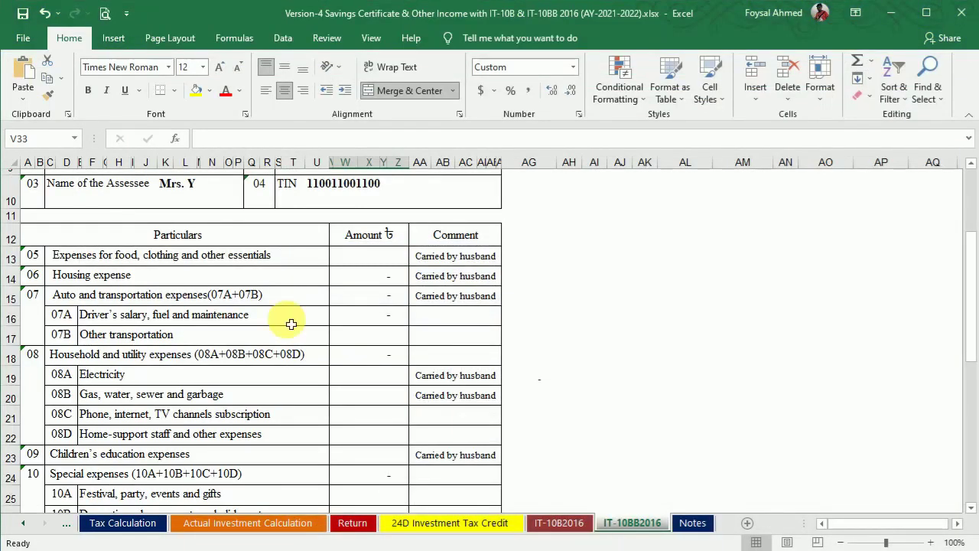
click(377, 419)
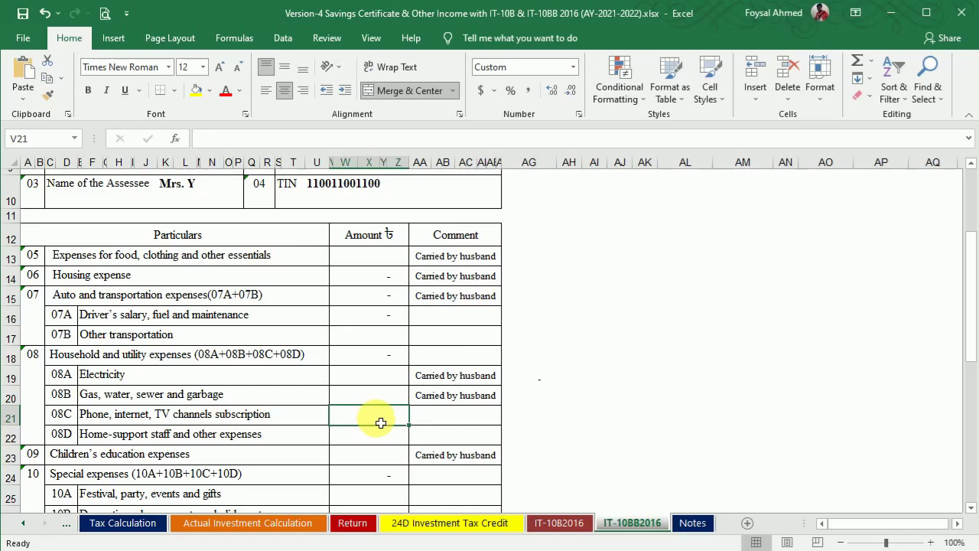
text(40000)
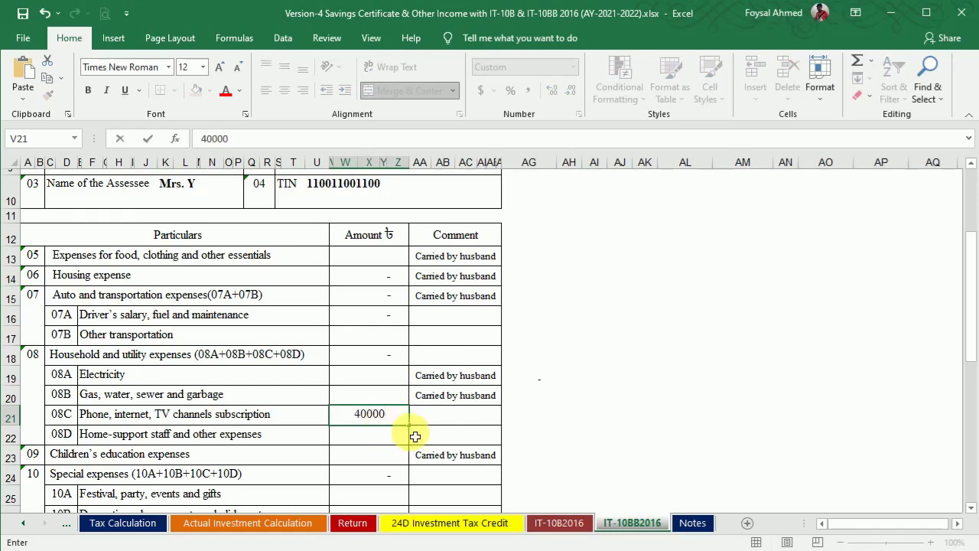
key(Return)
Step: Enter 12,000 as the home-support staff expense after checking the Word figures
click(649, 550)
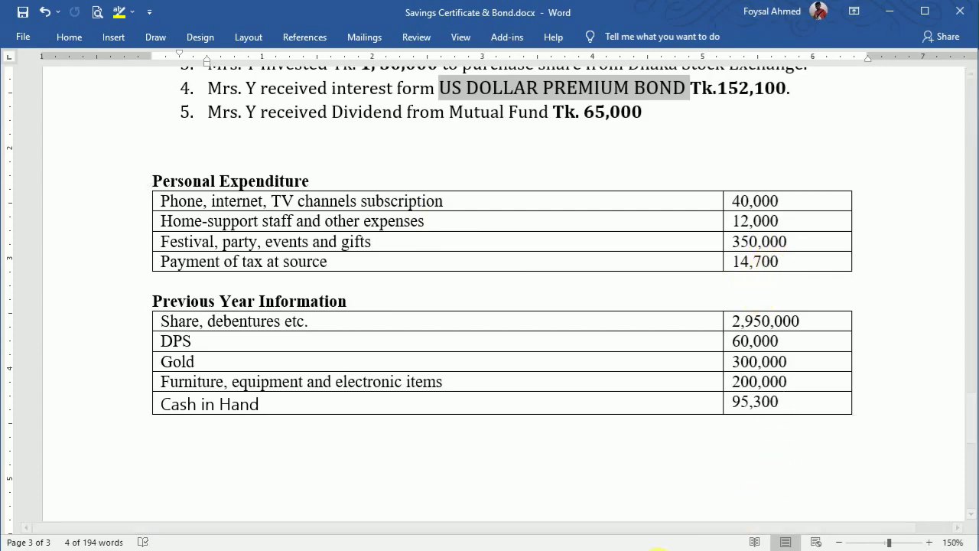
click(736, 539)
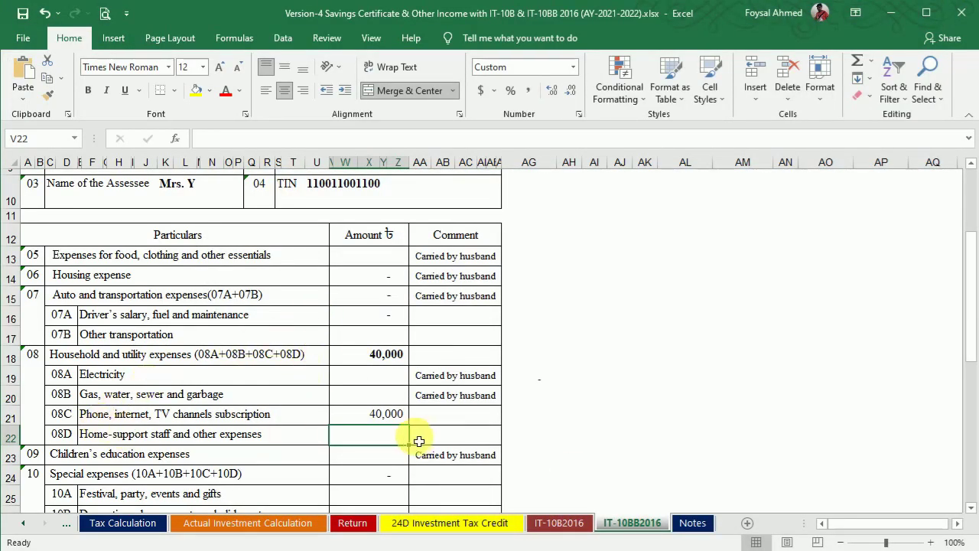
text(12000)
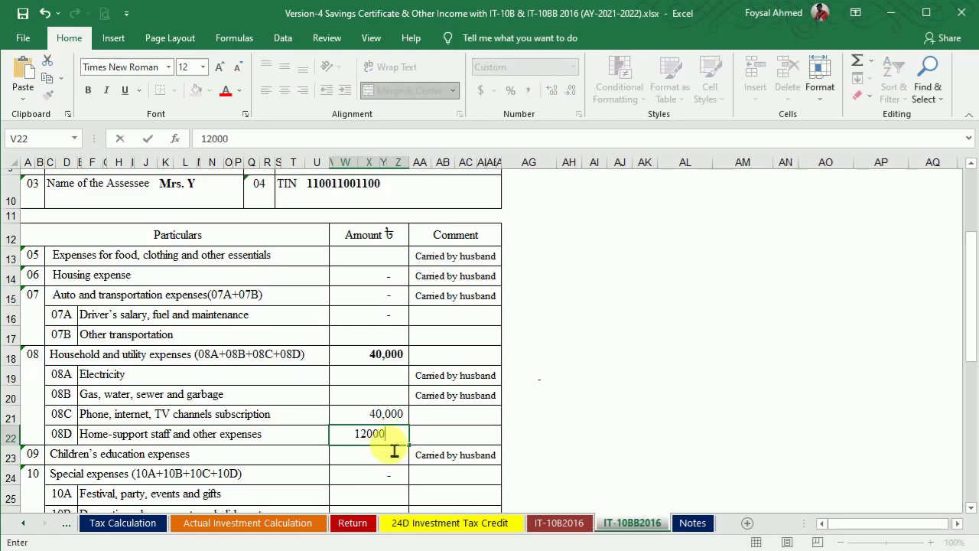
key(Return)
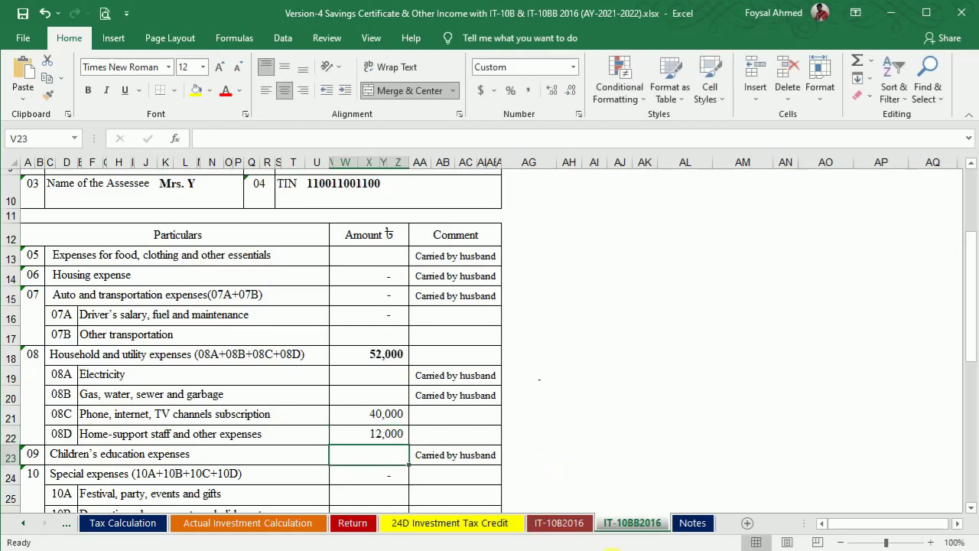
Step: Record 350,000 for festival, party, events and gifts
click(666, 549)
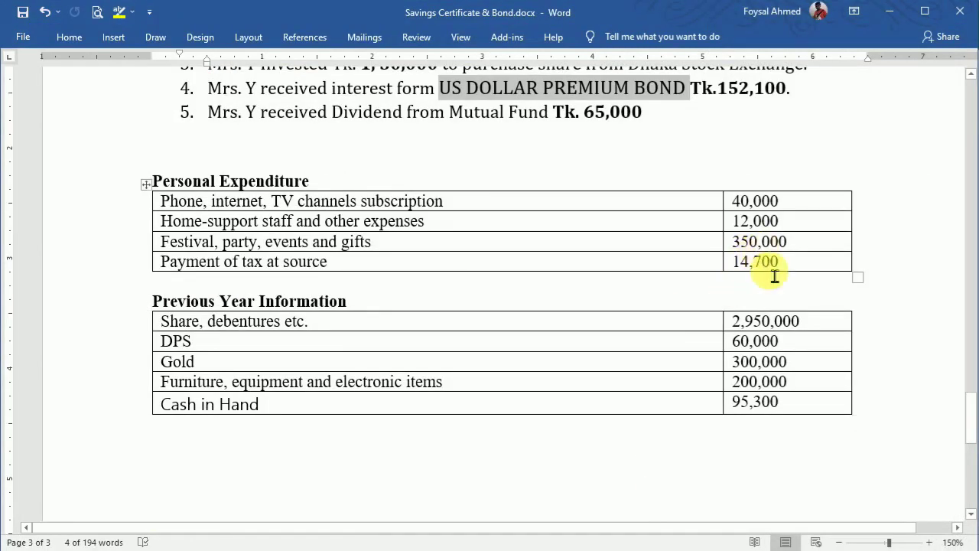
click(753, 549)
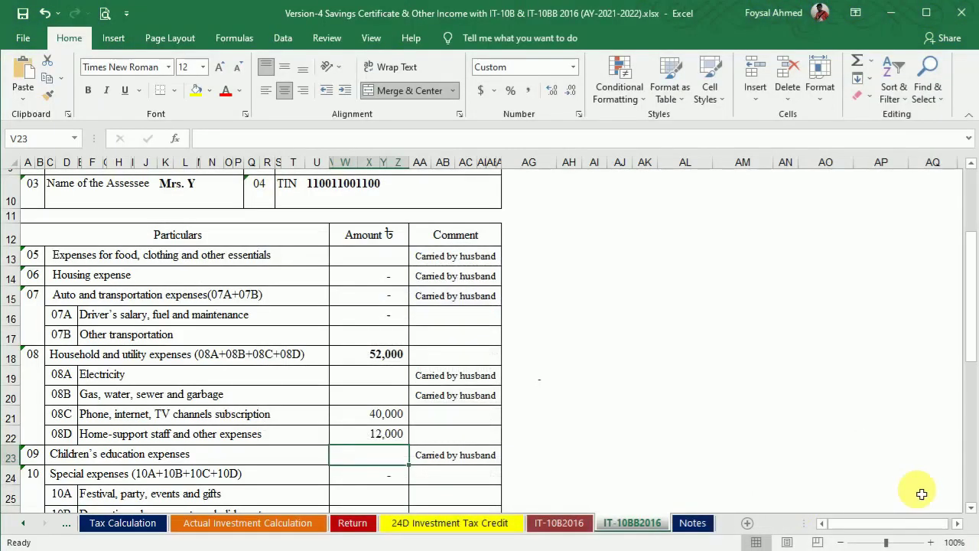
click(971, 510)
click(971, 510)
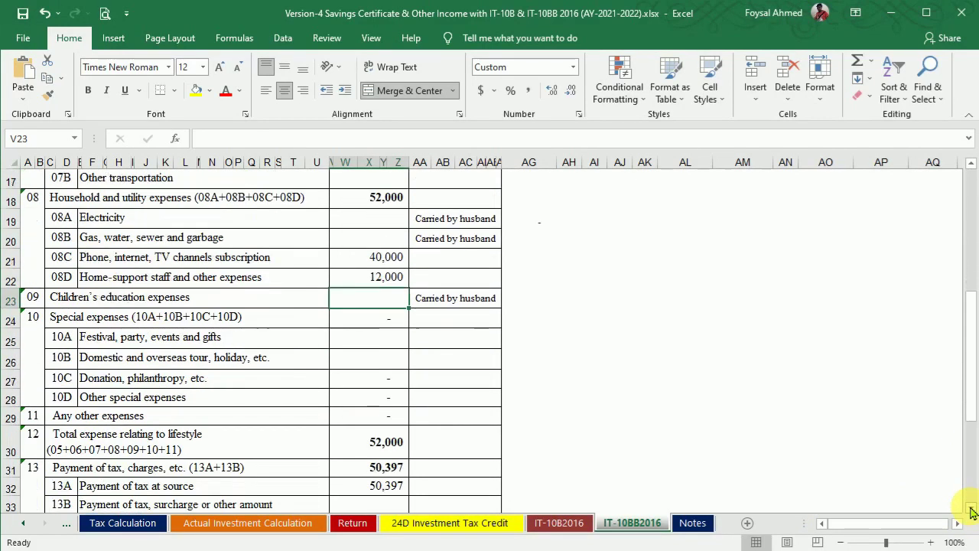
click(371, 342)
text(350000)
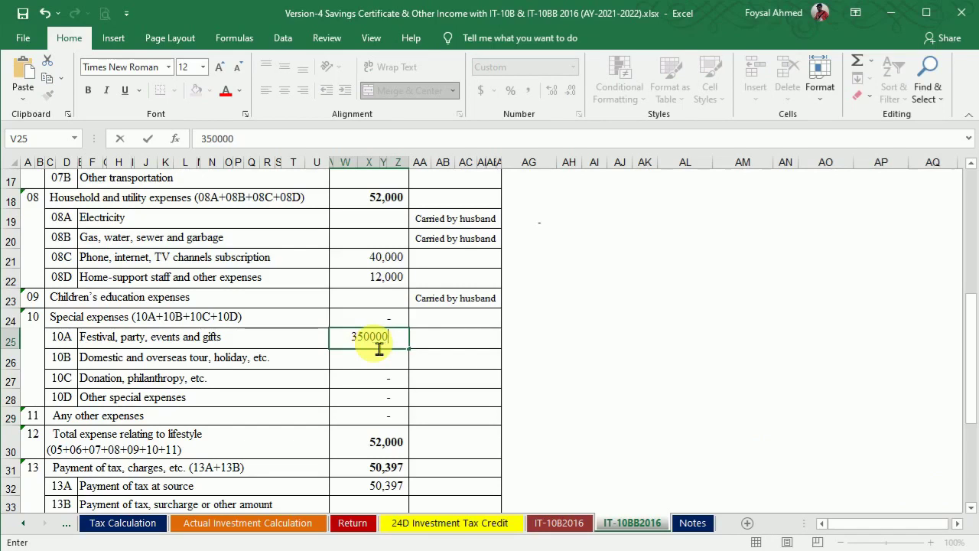
text(50,000)
key(Return)
Step: Record 14,700 as other tax payment, bringing the total to 467,097
click(659, 550)
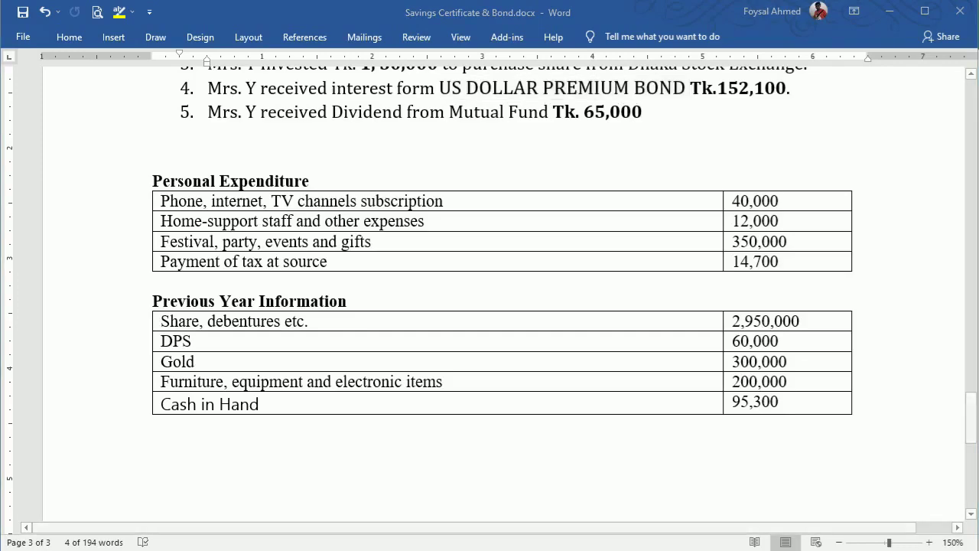
click(660, 549)
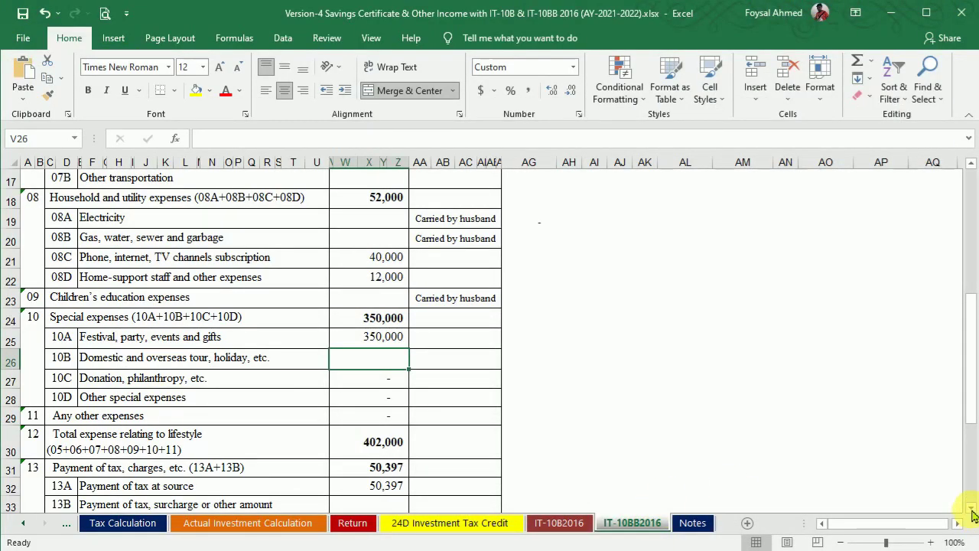
scroll(972, 511, down, 1)
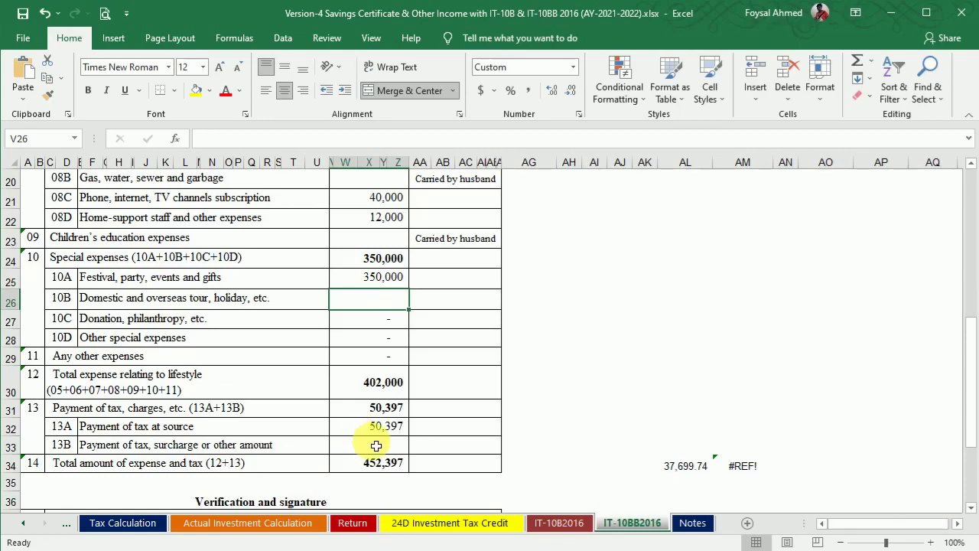
click(383, 445)
text(14,700)
key(Return)
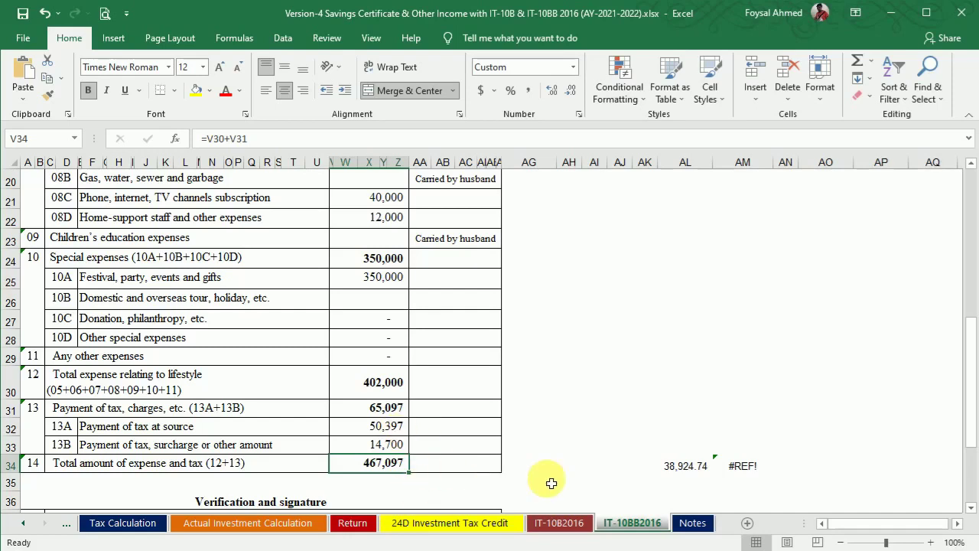
Step: On the Notes sheet, enter 2,950,000 for shares and debentures under 8A
click(692, 524)
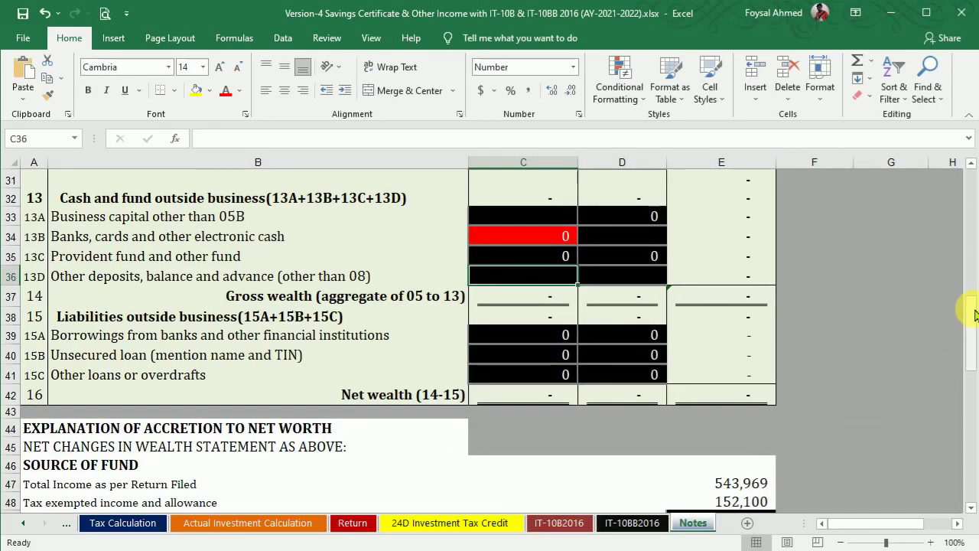
drag(971, 324, 970, 331)
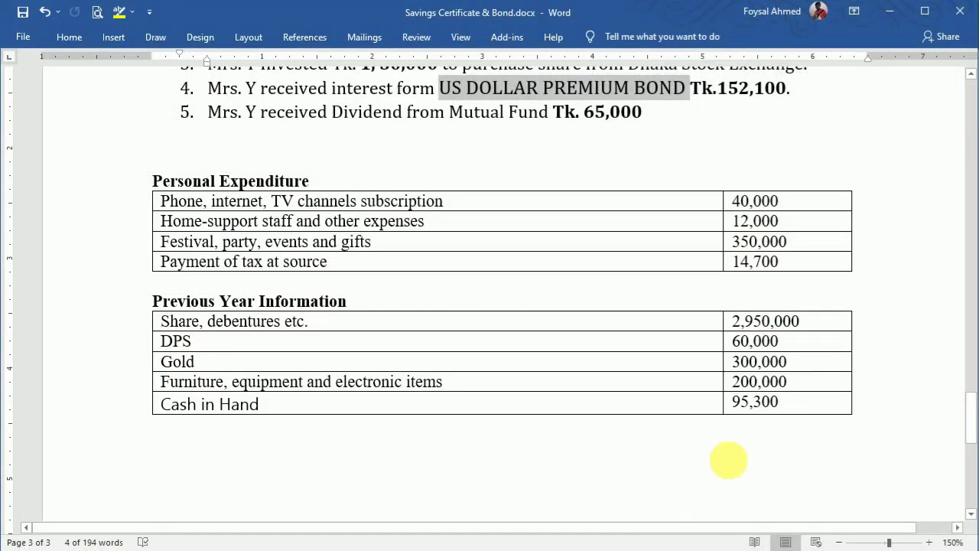
double_click(746, 325)
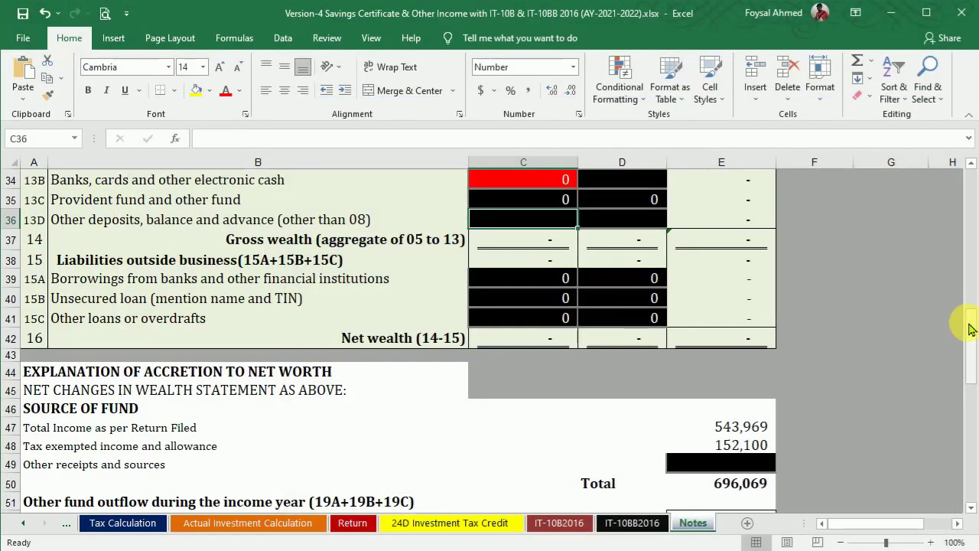
drag(970, 328, 975, 242)
click(608, 354)
double_click(624, 335)
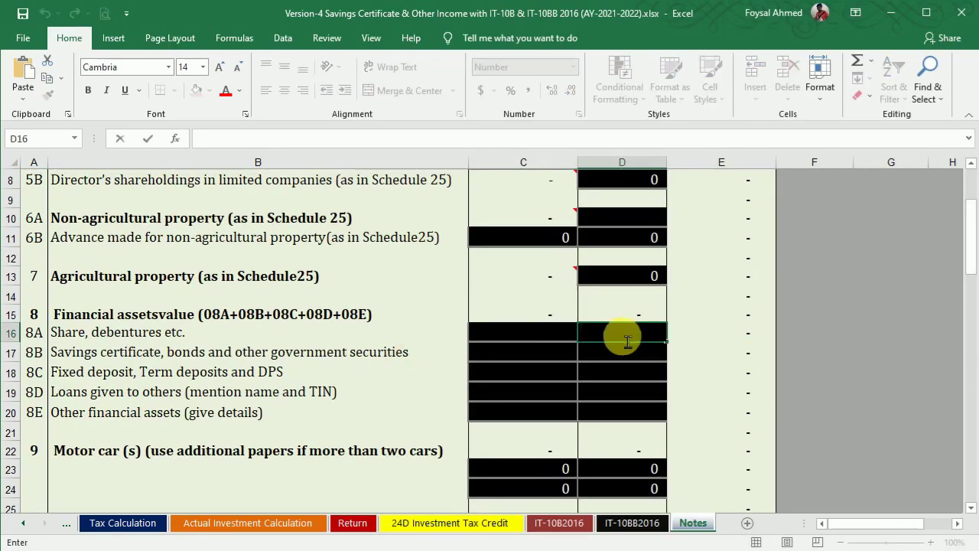
text(2,950,000)
key(Return)
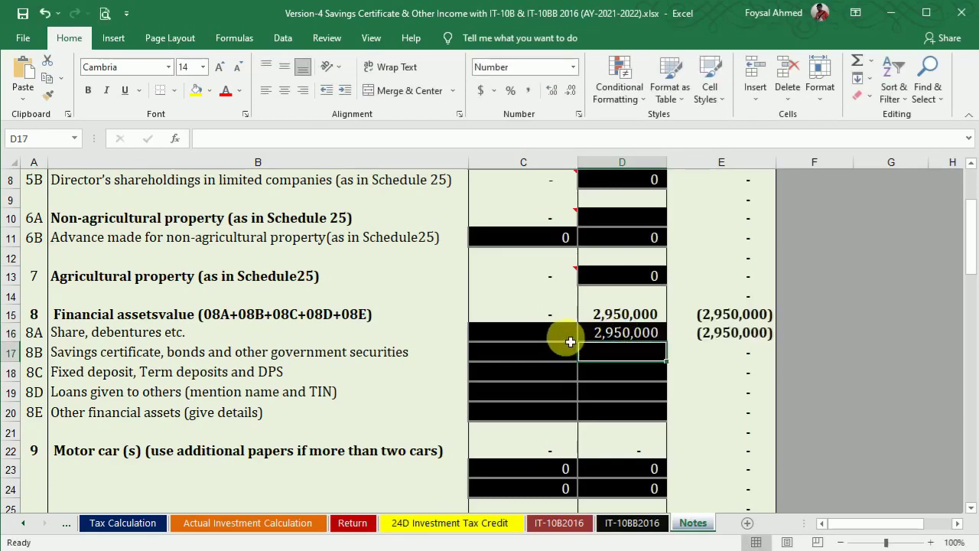
click(570, 342)
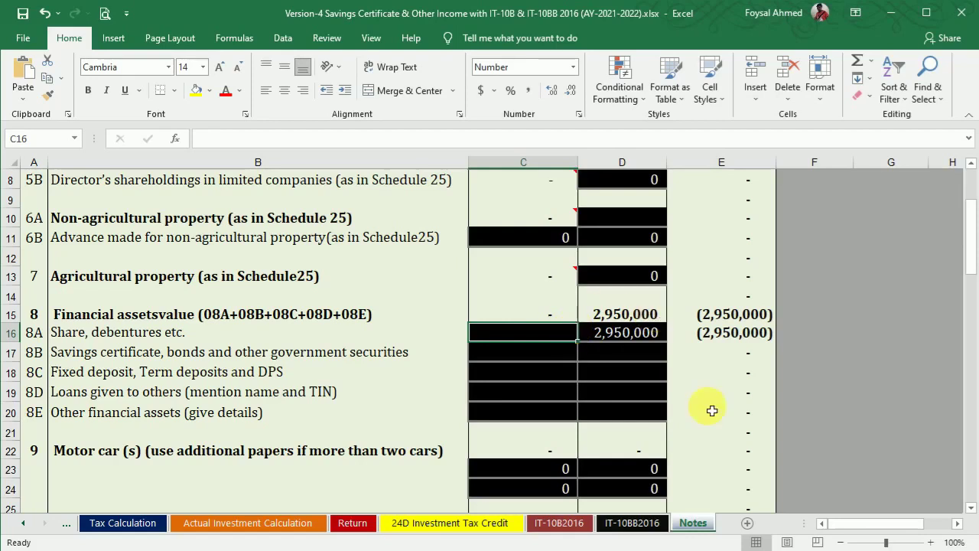
click(664, 549)
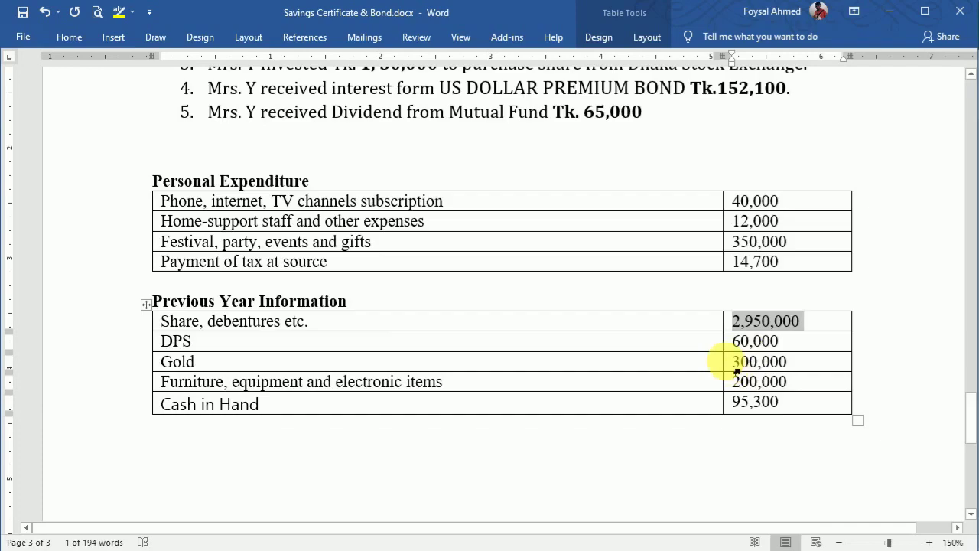
click(676, 549)
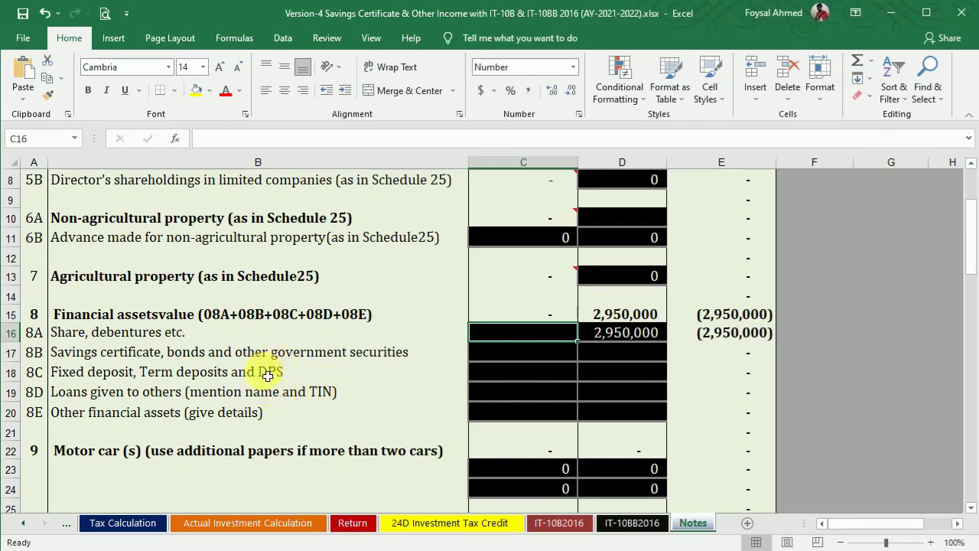
Step: Enter 60,000 as the fixed deposit and DPS amount
click(633, 370)
text(60000)
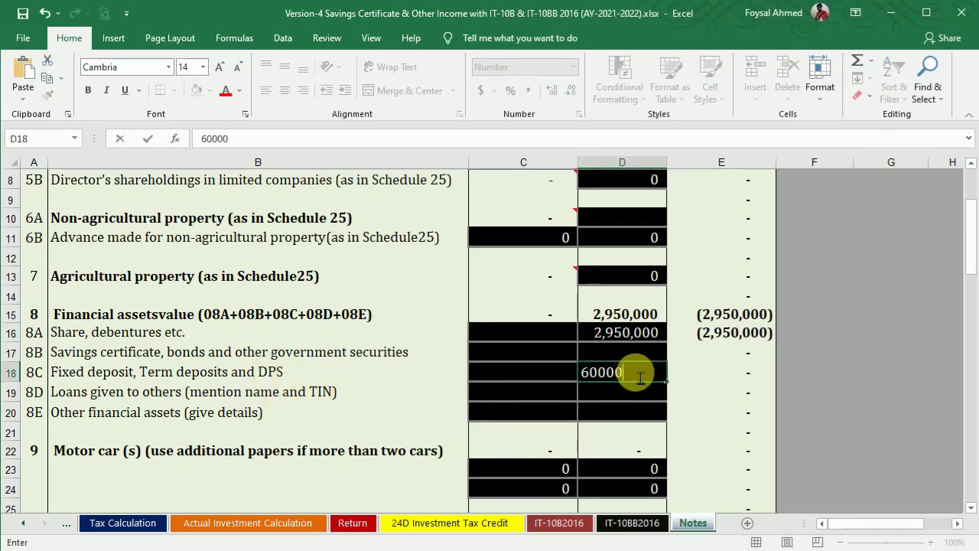
key(Return)
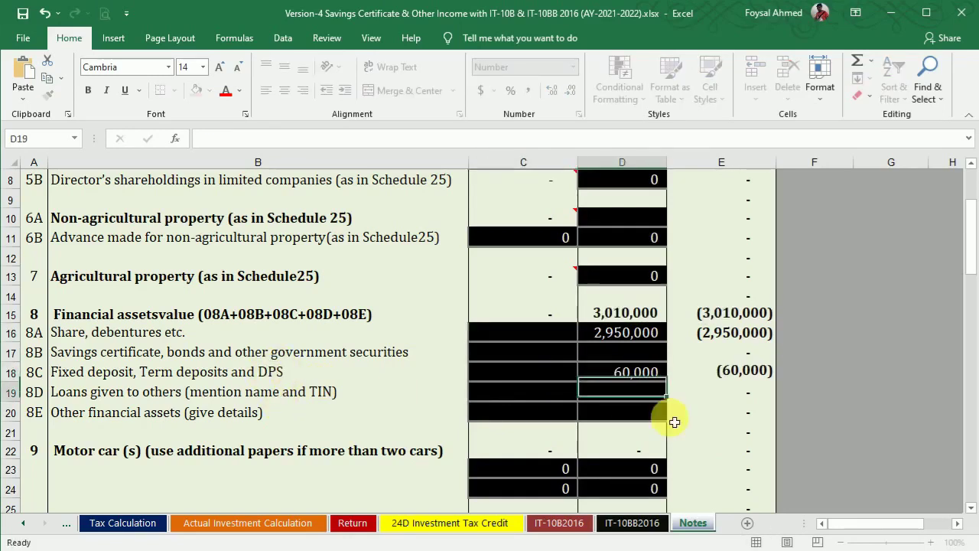
key(alt+Tab)
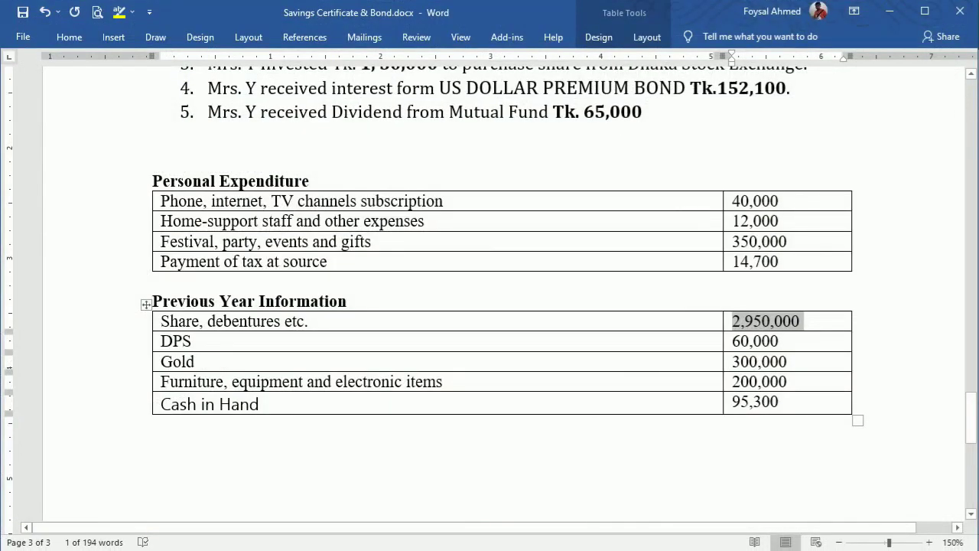
key(alt+Tab)
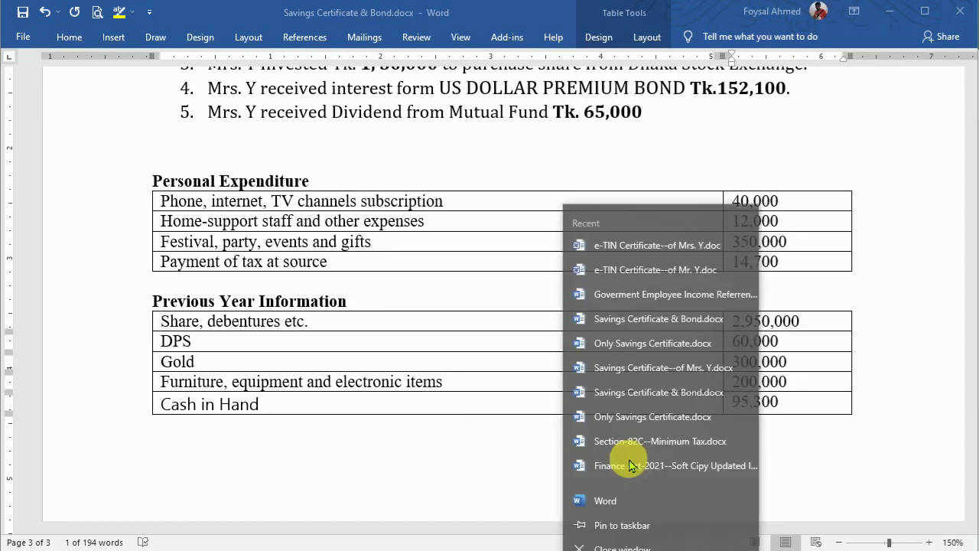
click(484, 453)
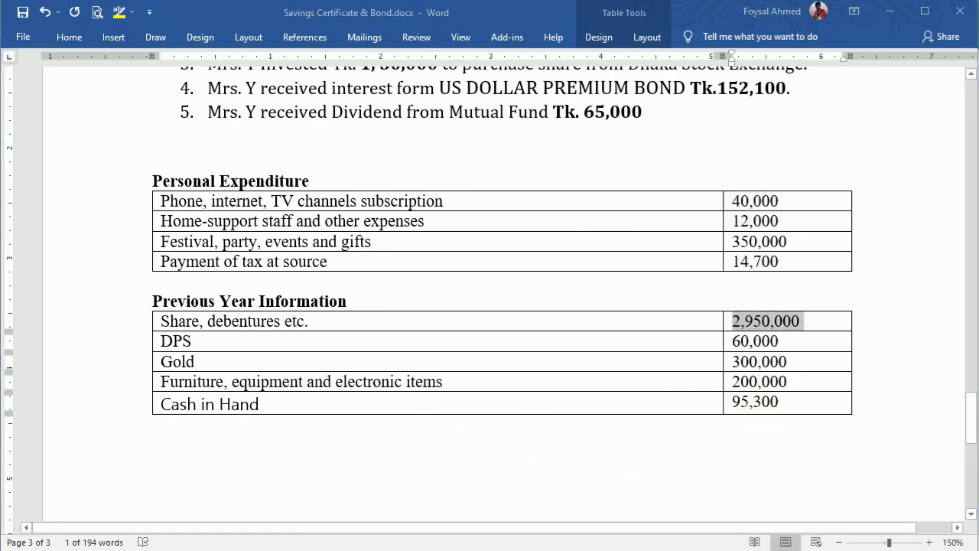
key(alt+Tab)
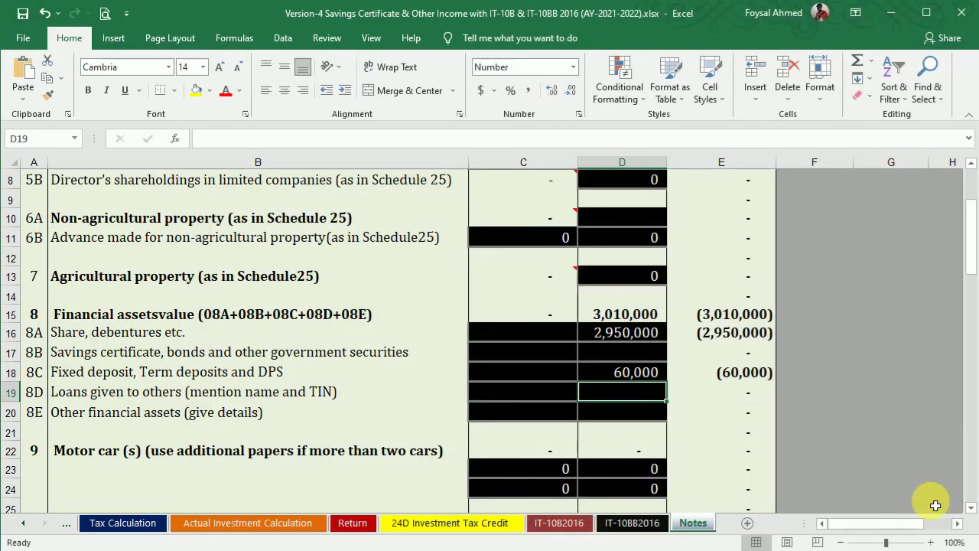
Step: Enter 300,000 for gold and gems and 200,000 for furniture and electronics
click(971, 508)
scroll(971, 508, down, 2)
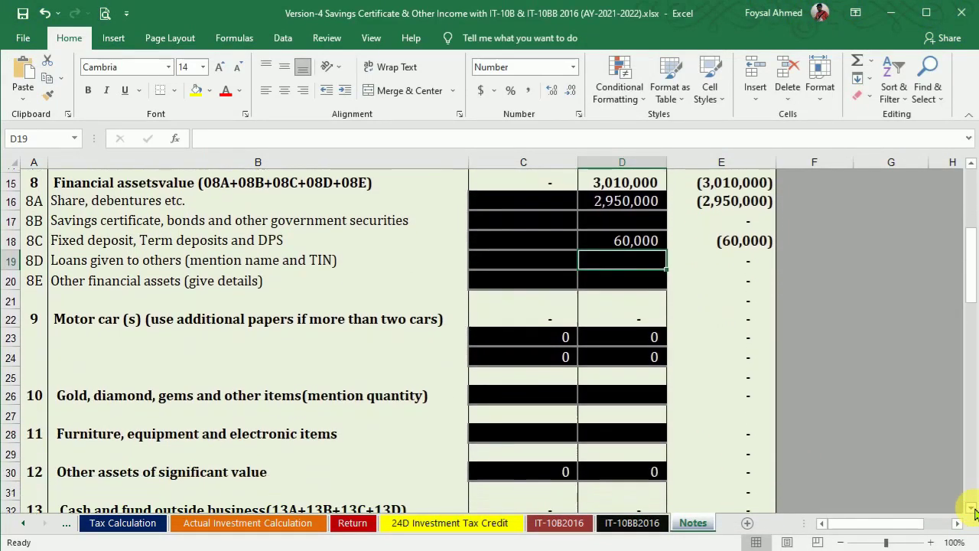
click(620, 393)
text(300000)
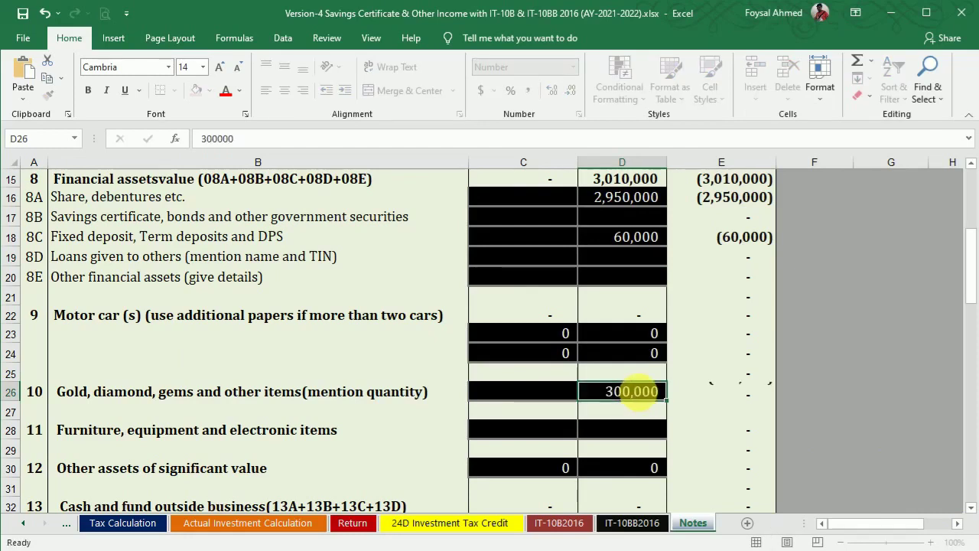
key(Return)
click(638, 437)
text(200000)
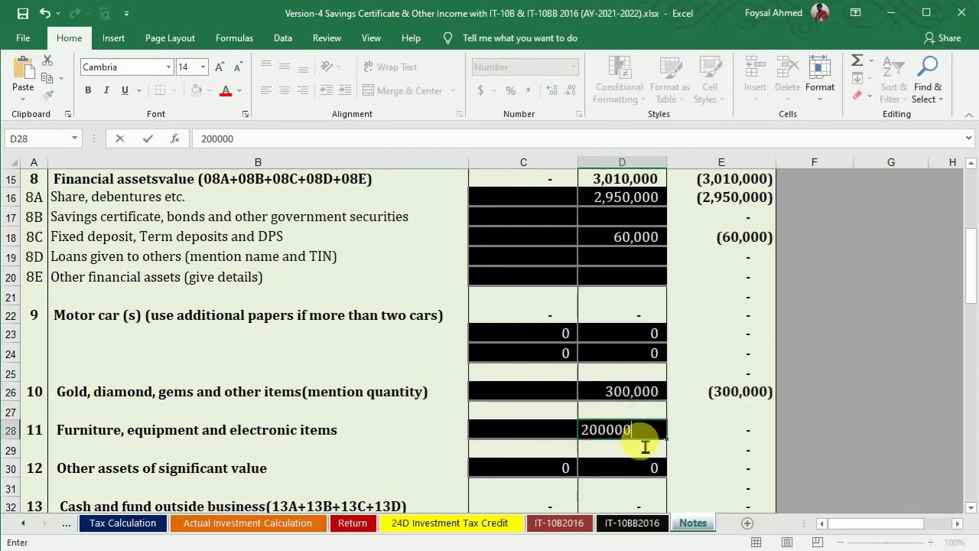
key(Return)
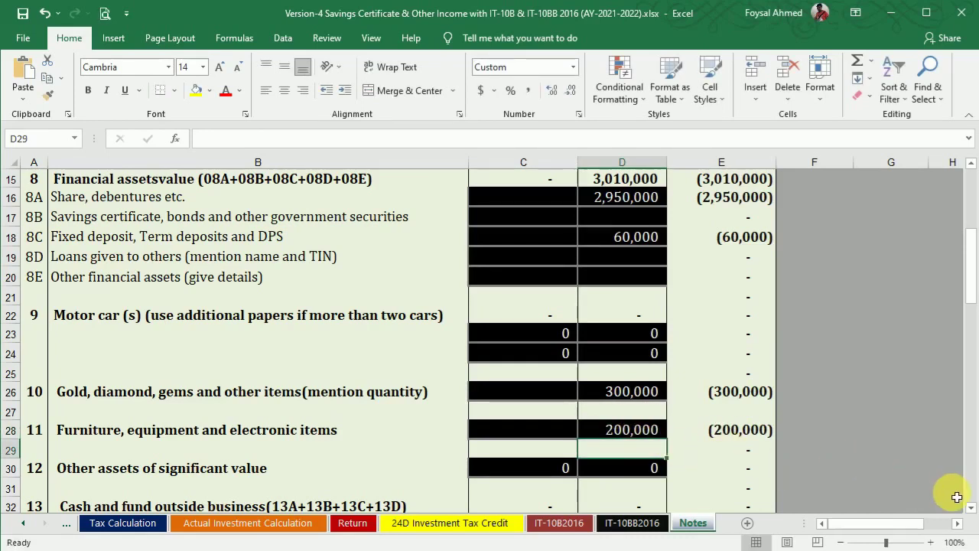
Step: Enter 95,300 as other deposits, making gross wealth 3,605,300
click(971, 507)
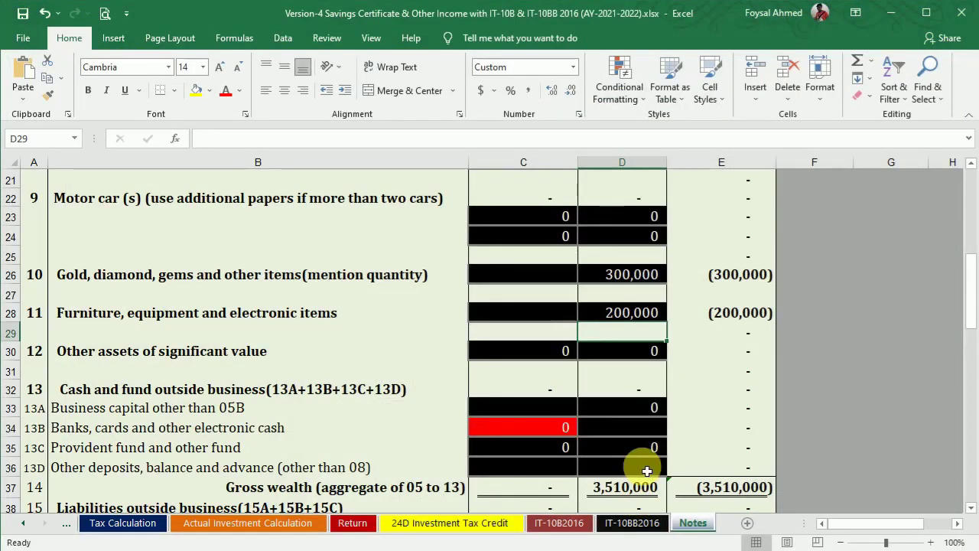
click(647, 470)
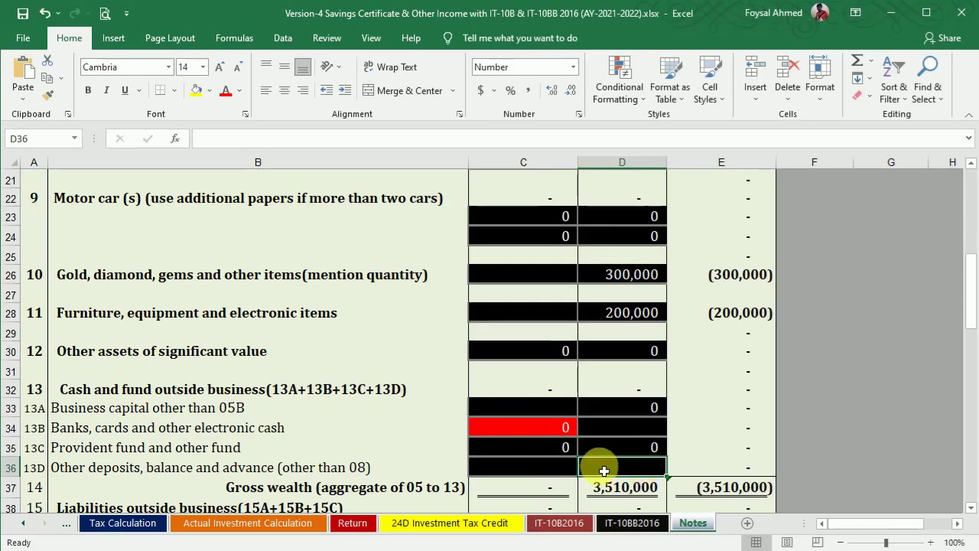
text(95,)
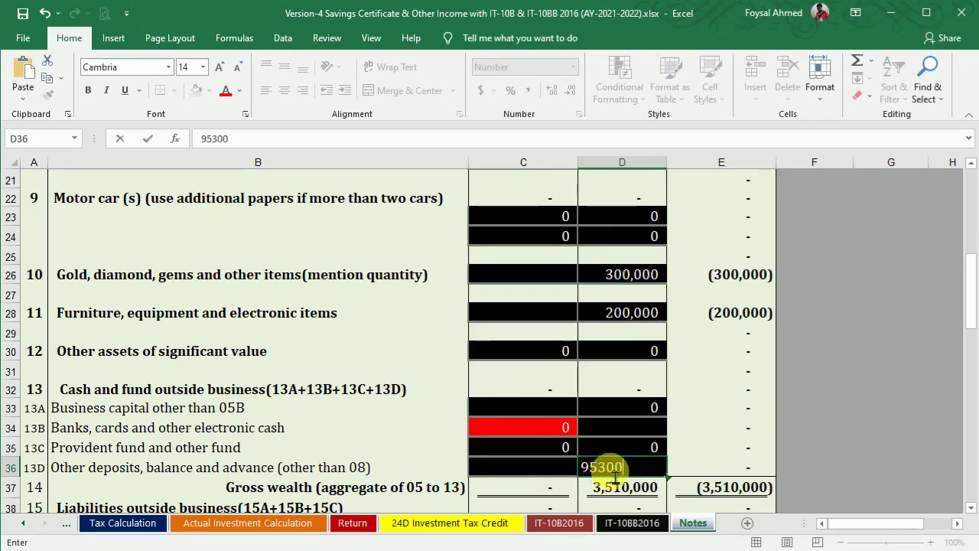
text(300)
key(Return)
key(alt+Tab)
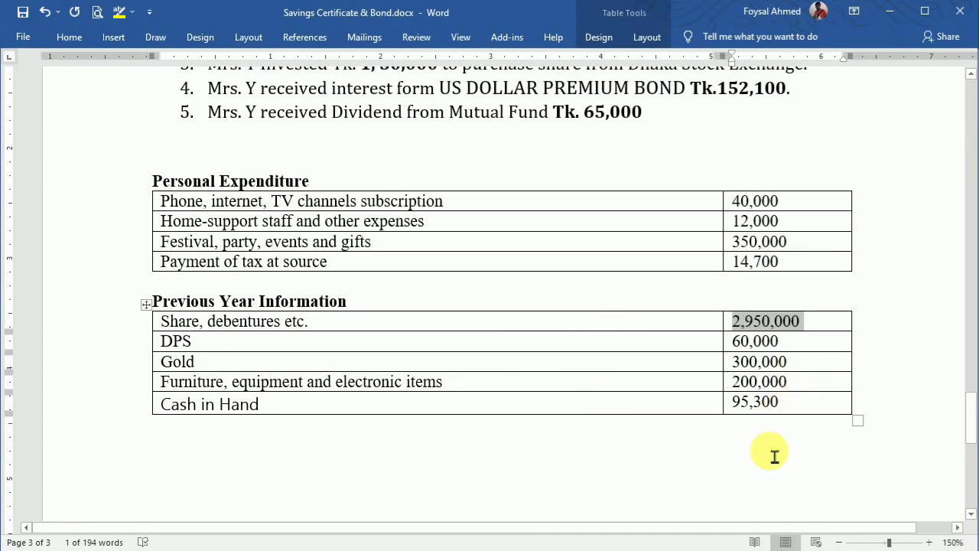
key(alt+Tab)
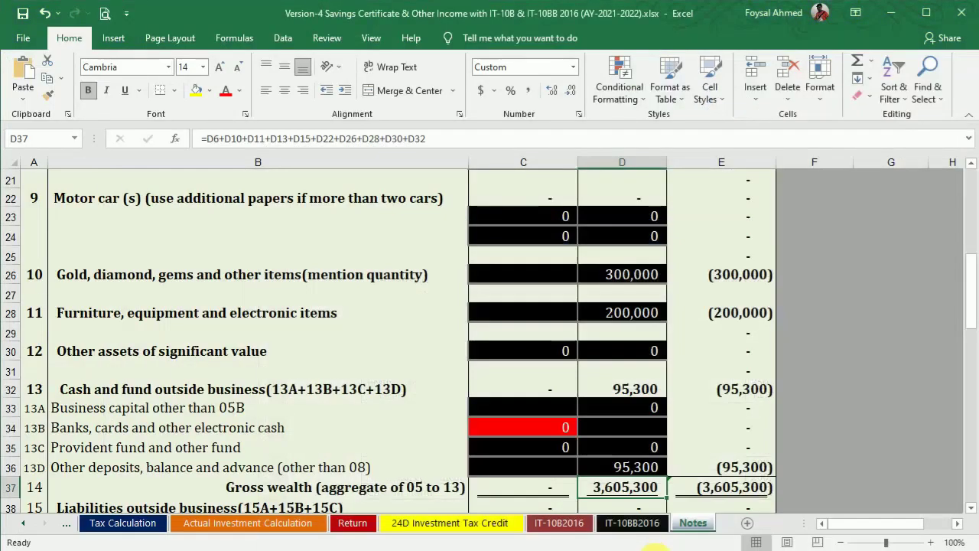
Step: Check the bank statement and enter 528,300 for banks and electronic cash
mouse_move(639, 547)
click(681, 528)
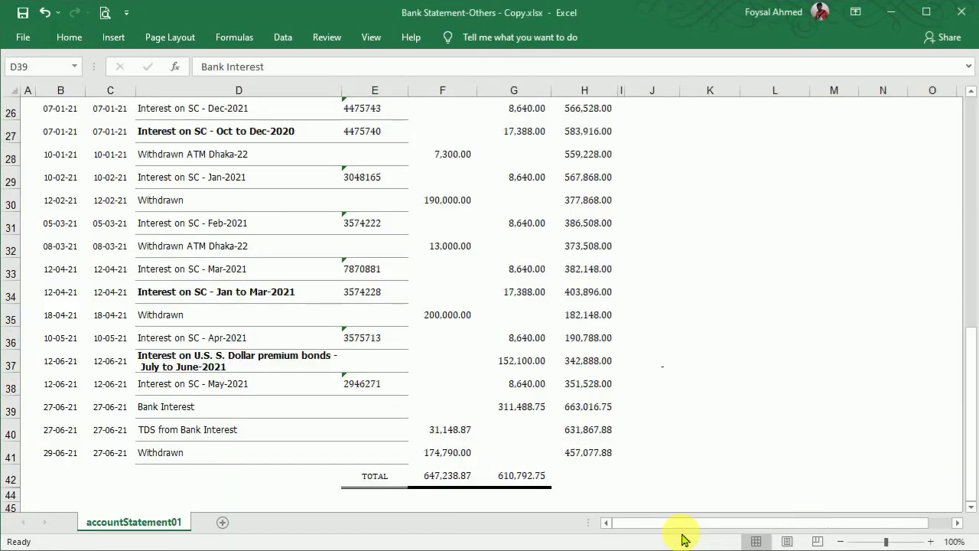
drag(970, 349, 970, 126)
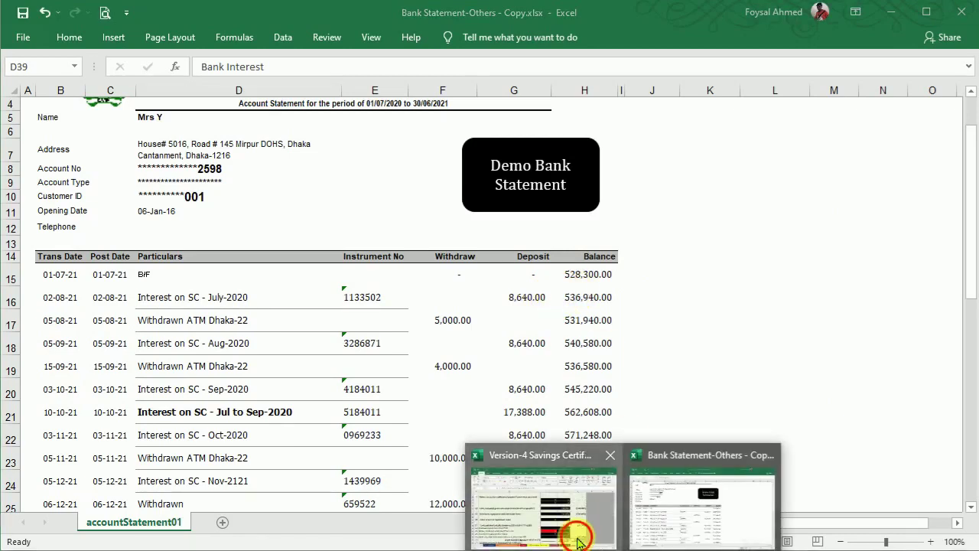
click(578, 541)
click(660, 433)
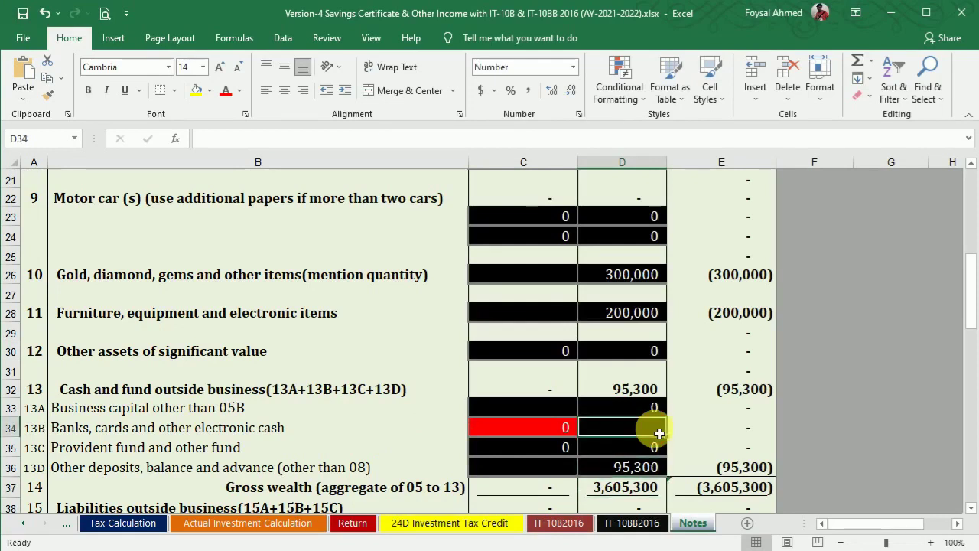
text(528300)
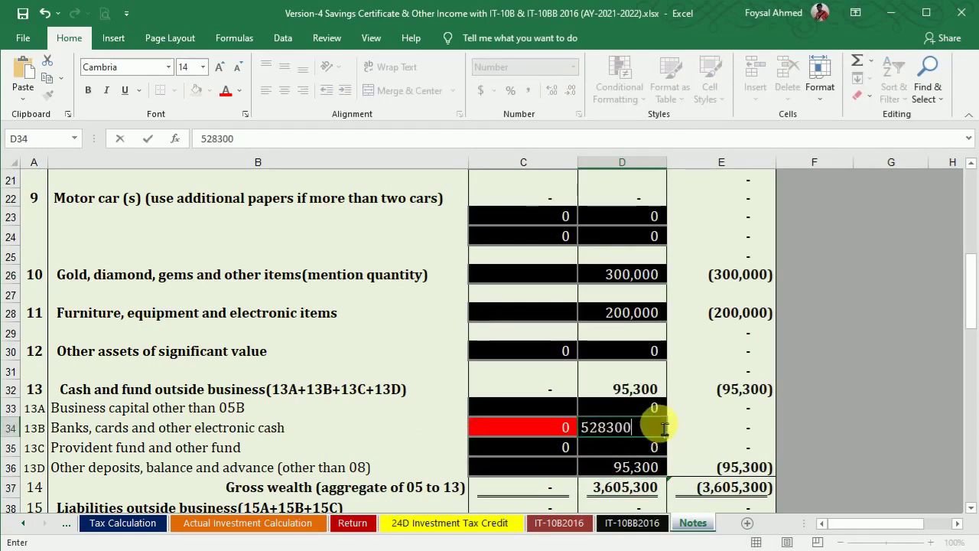
key(Return)
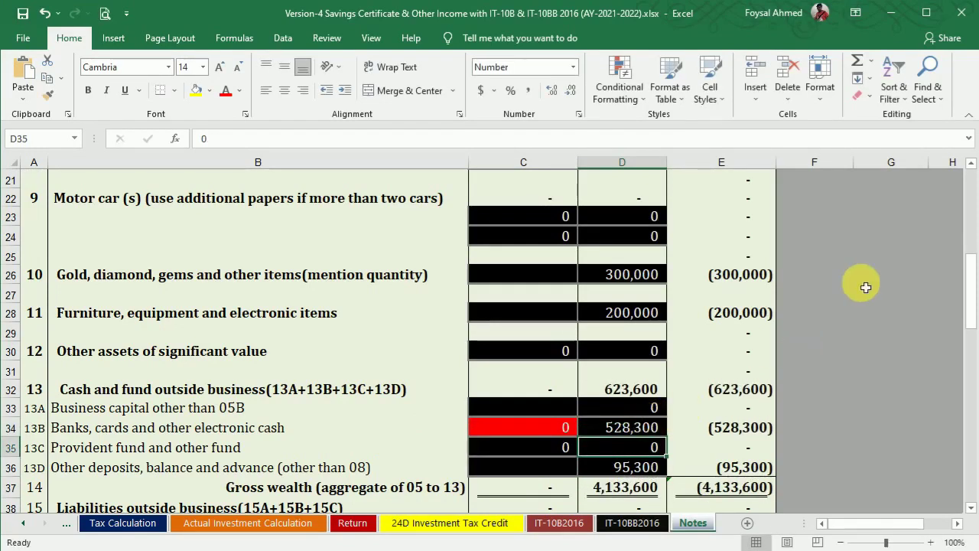
Step: Review the Bank Statement-Others workbook to find the account's closing balance
drag(972, 276, 962, 389)
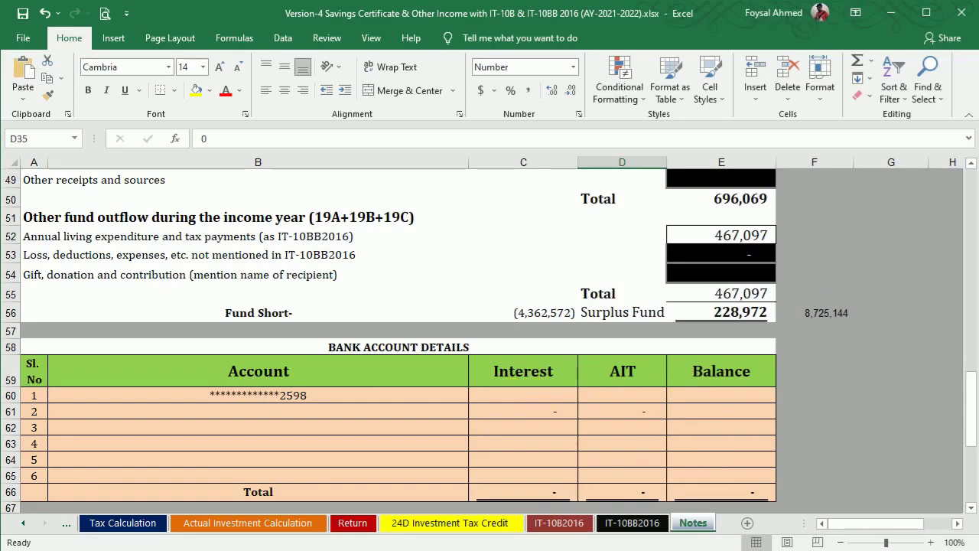
click(673, 517)
drag(967, 241, 975, 443)
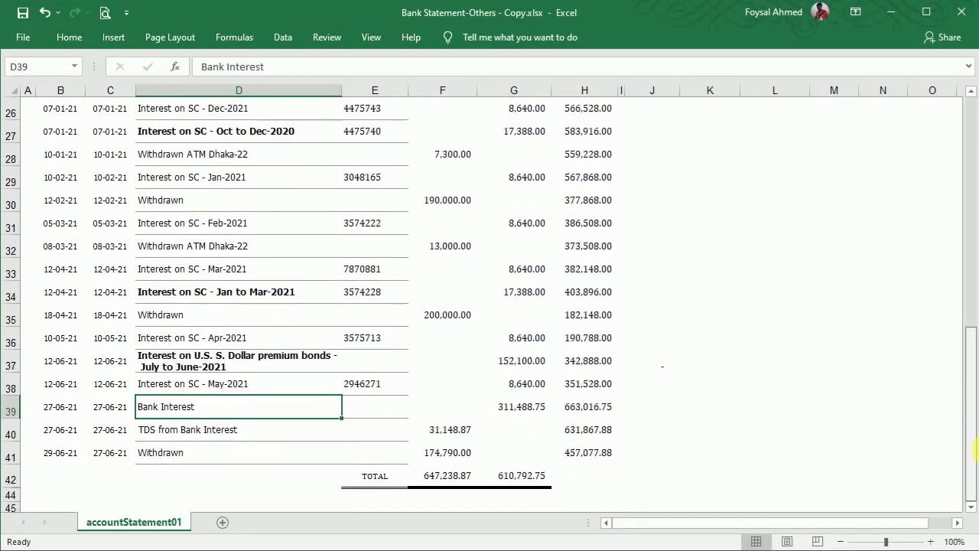
drag(973, 348, 971, 115)
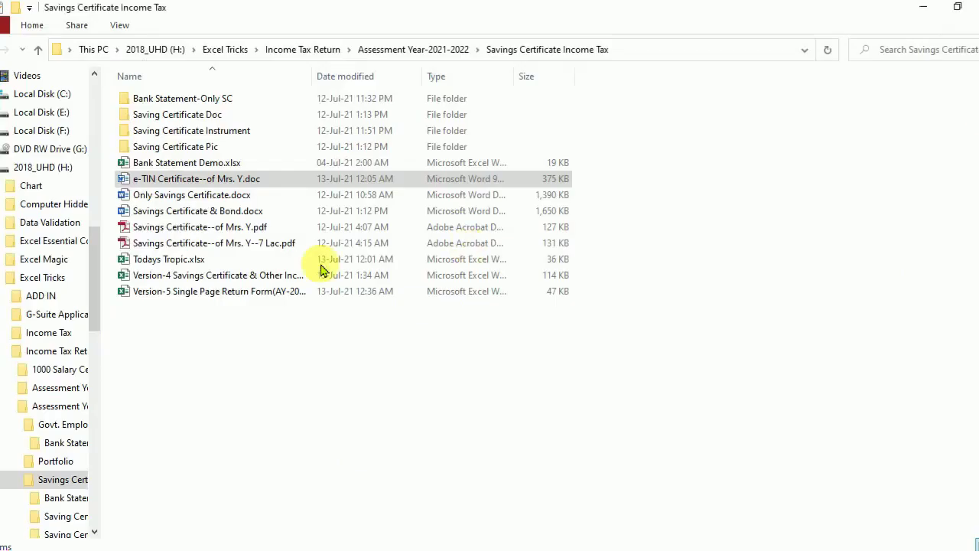
click(618, 299)
click(616, 549)
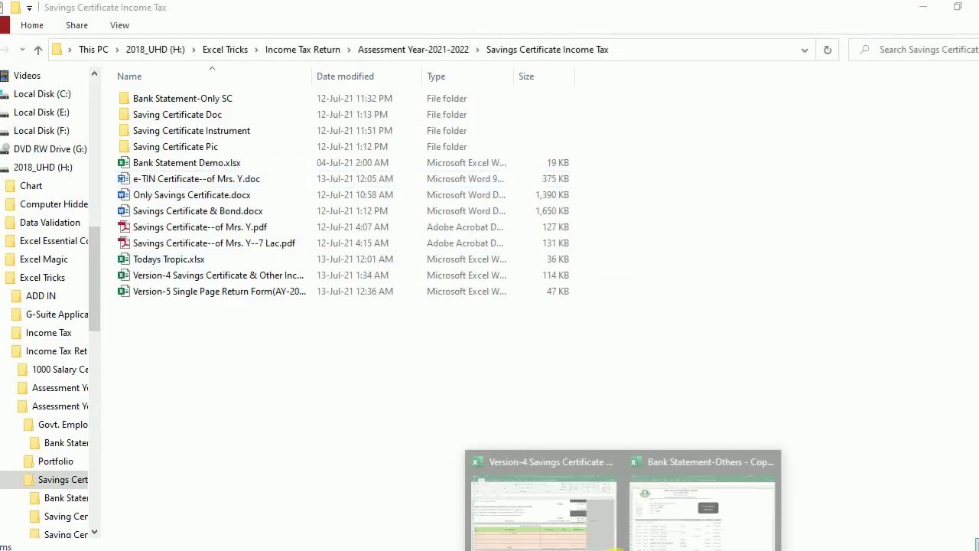
click(566, 508)
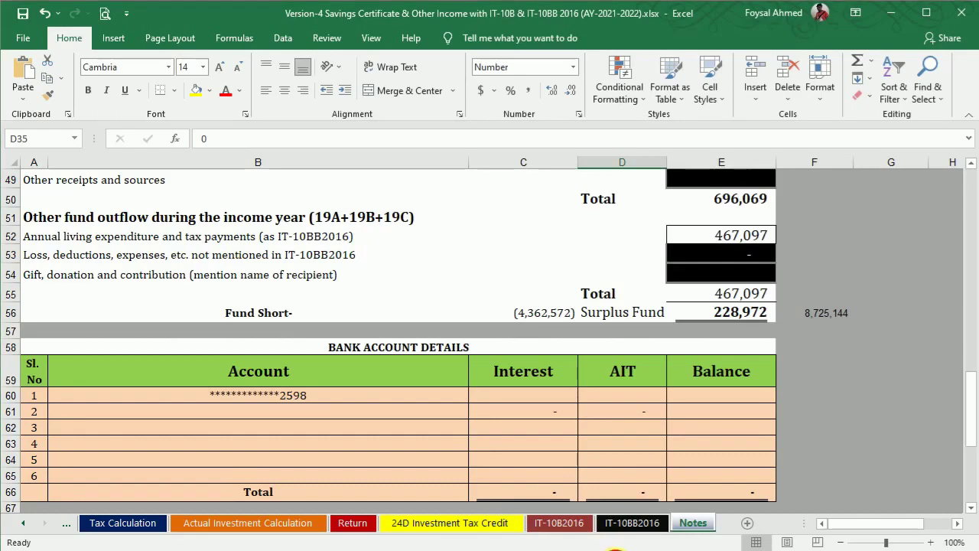
mouse_move(616, 549)
click(660, 520)
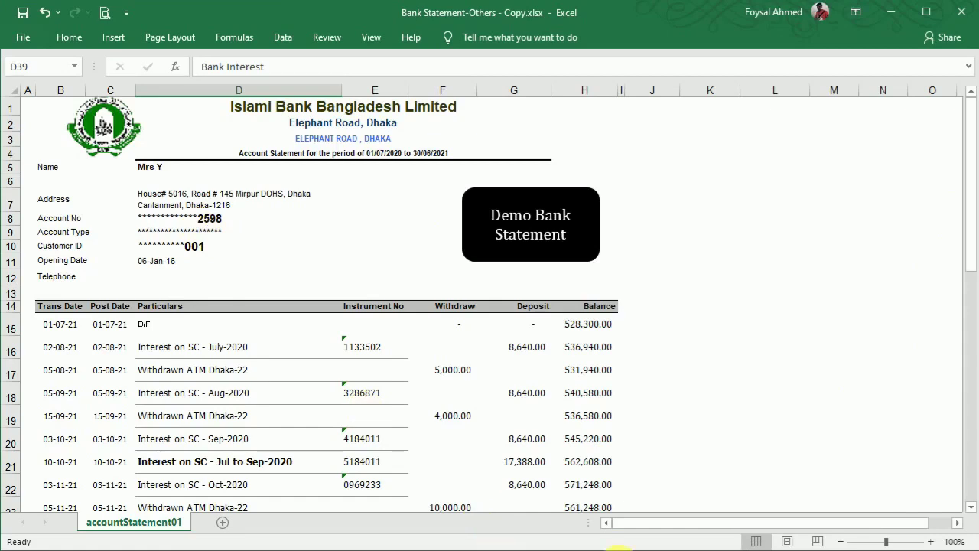
mouse_move(616, 549)
click(562, 530)
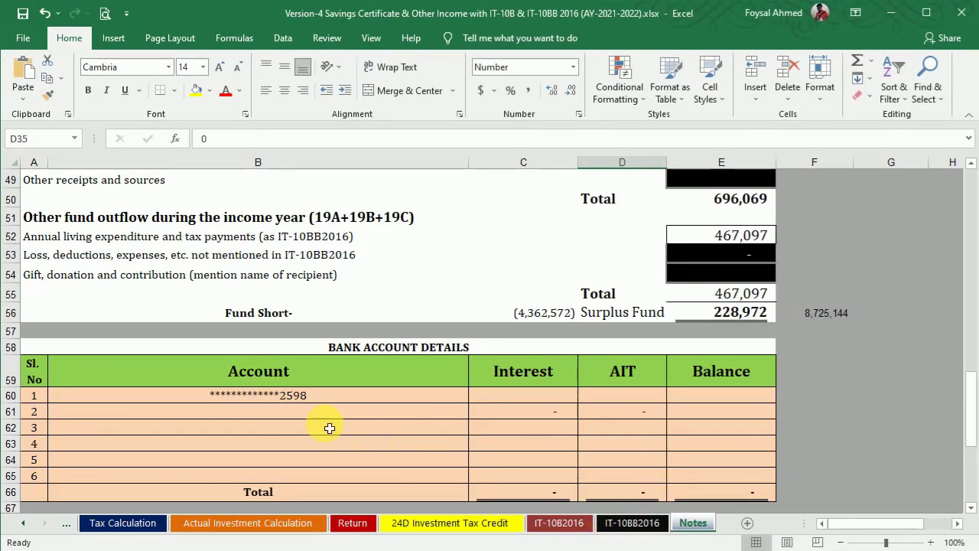
mouse_move(615, 549)
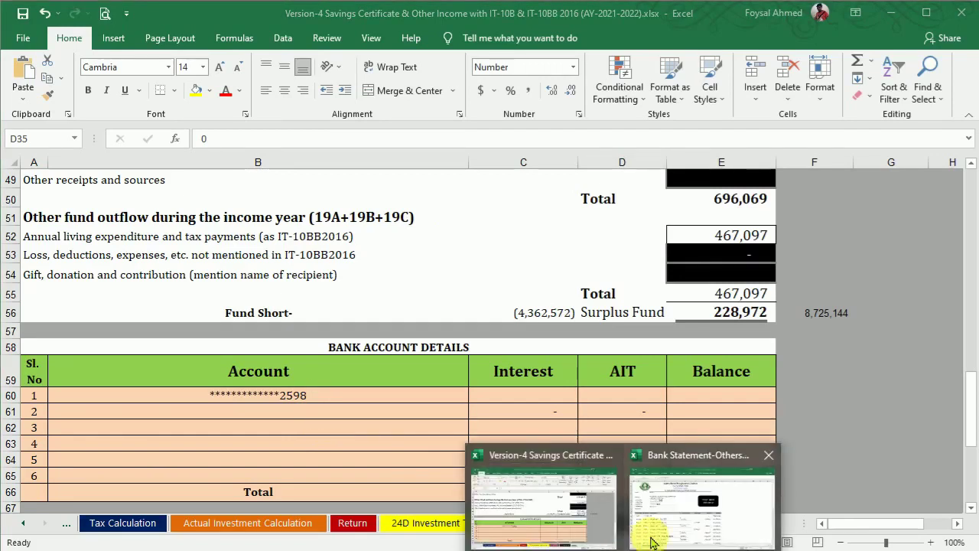
click(696, 513)
drag(970, 183, 971, 437)
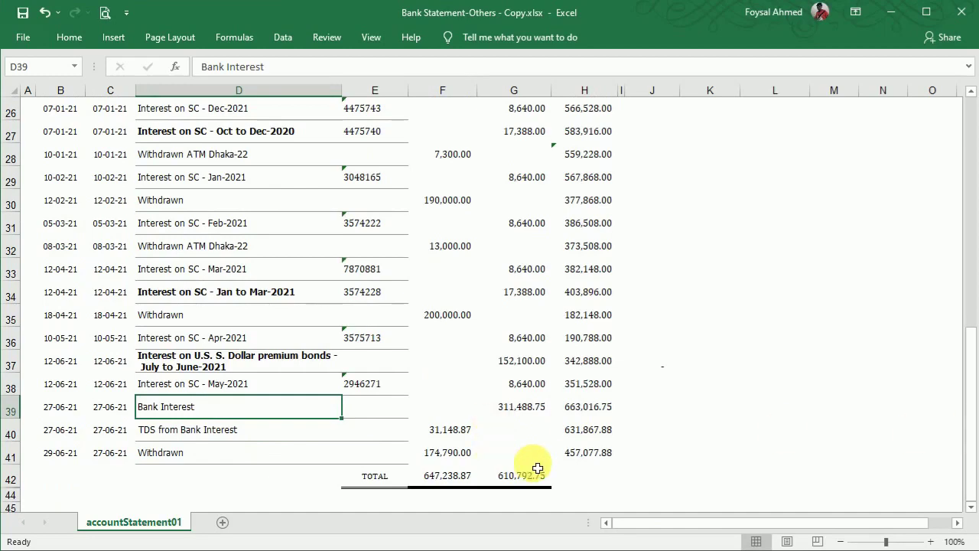
mouse_move(618, 549)
click(576, 526)
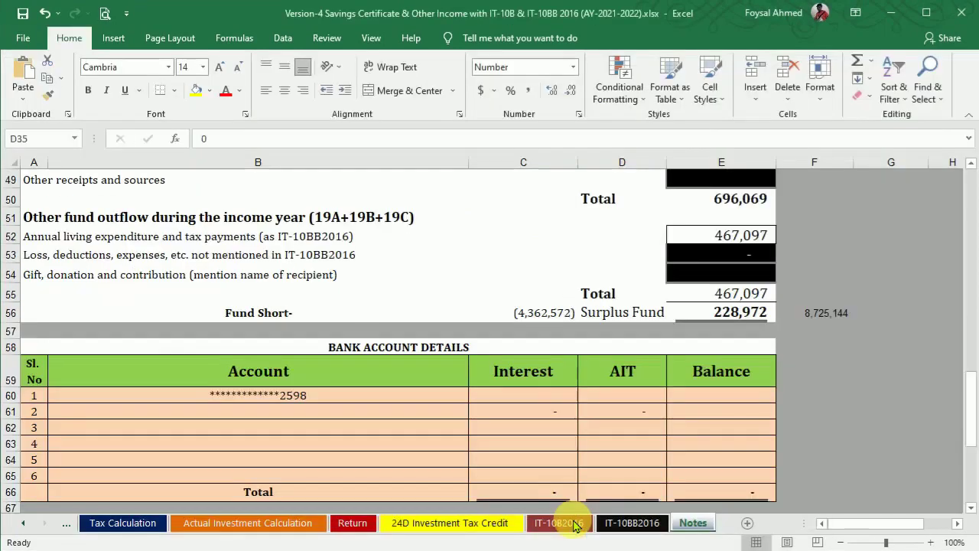
Step: Enter 457,078 as the first bank account's balance
click(692, 394)
text(457077.8)
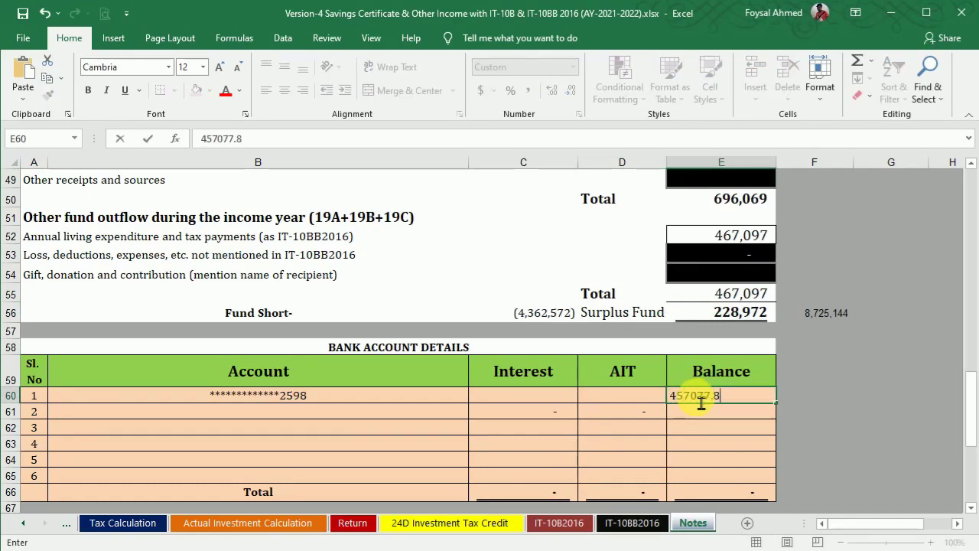
key(Return)
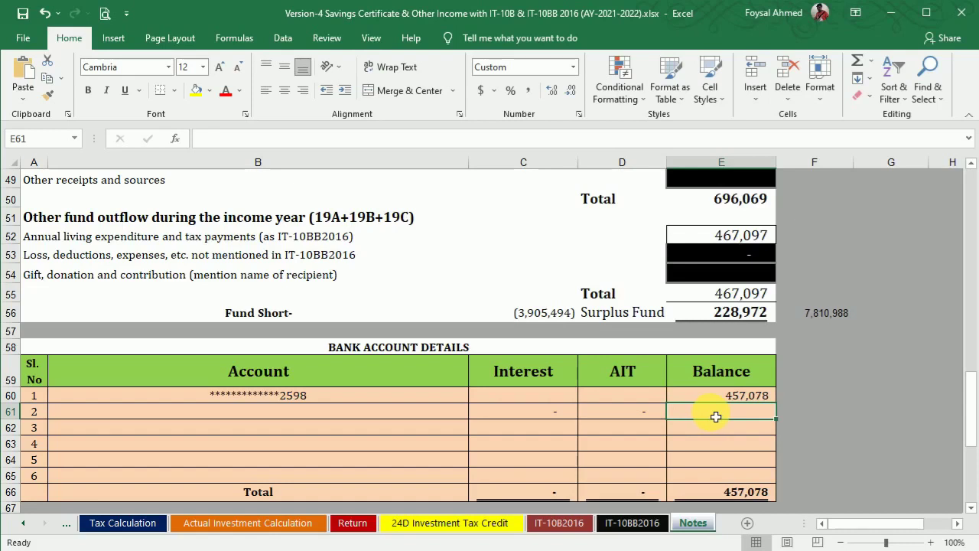
mouse_move(663, 548)
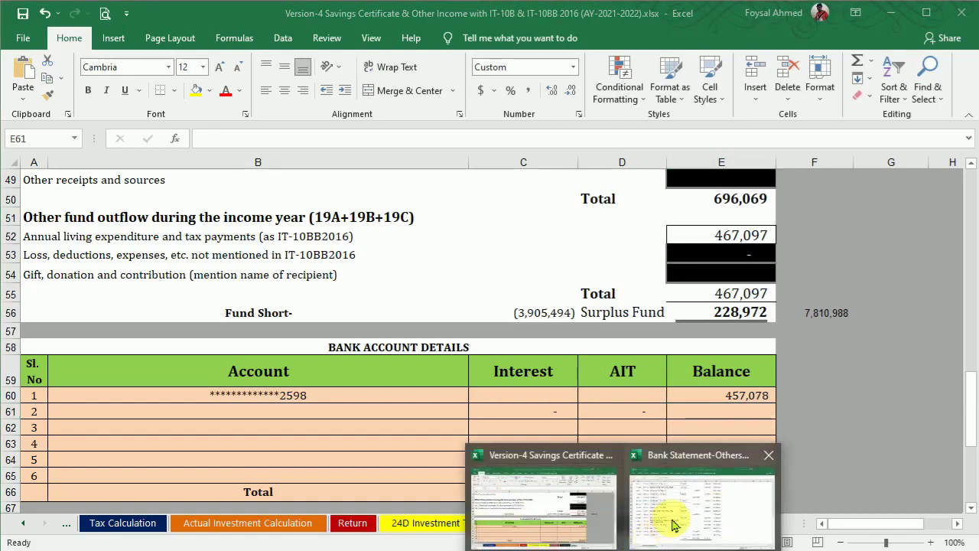
click(674, 524)
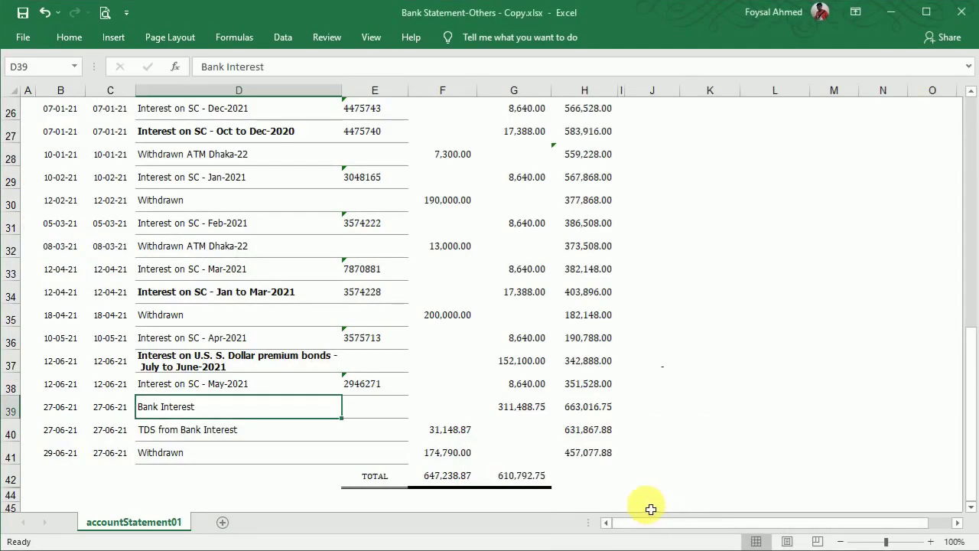
mouse_move(666, 548)
click(570, 496)
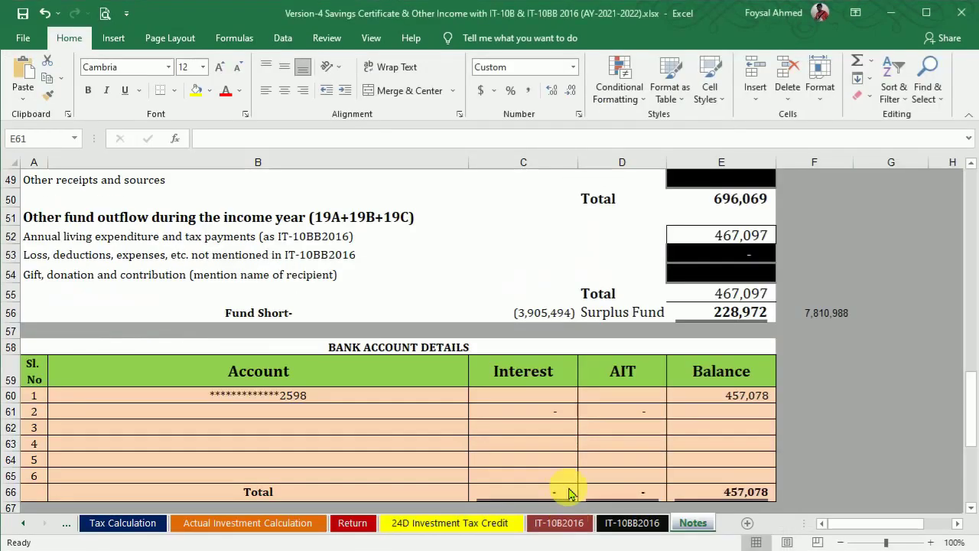
click(525, 381)
Step: Enter 311,488.75 as the bank account's interest and read the TDS from the statement
click(525, 396)
text(3)
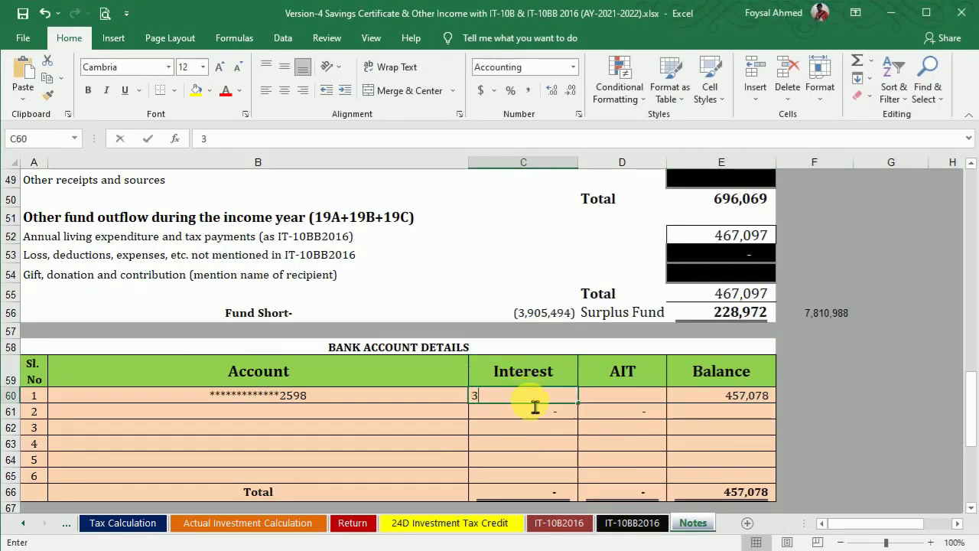
text(11488.75)
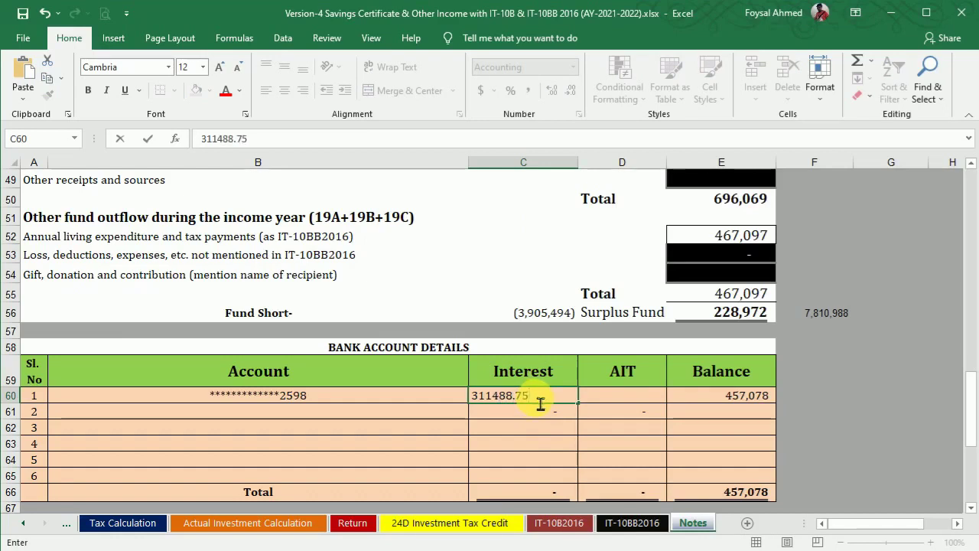
key(Return)
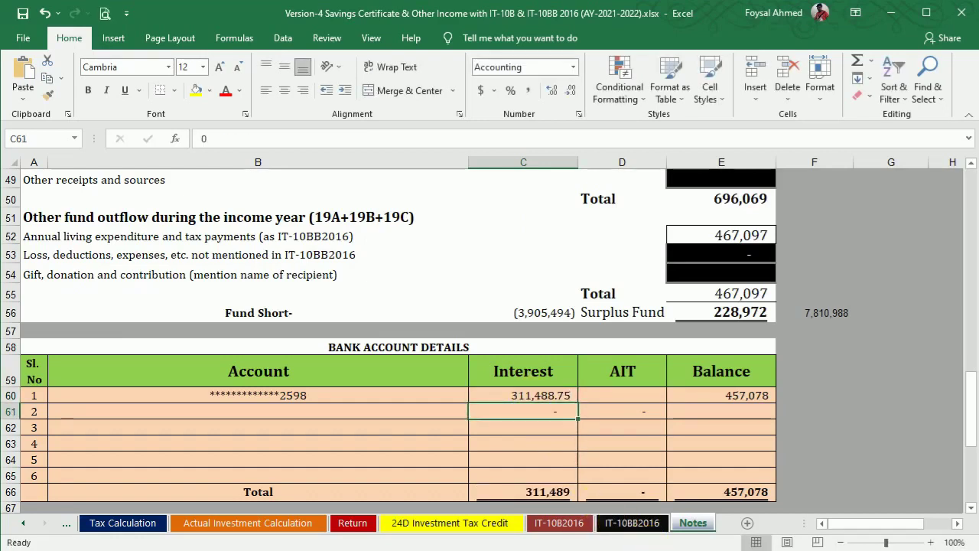
mouse_move(643, 550)
click(662, 528)
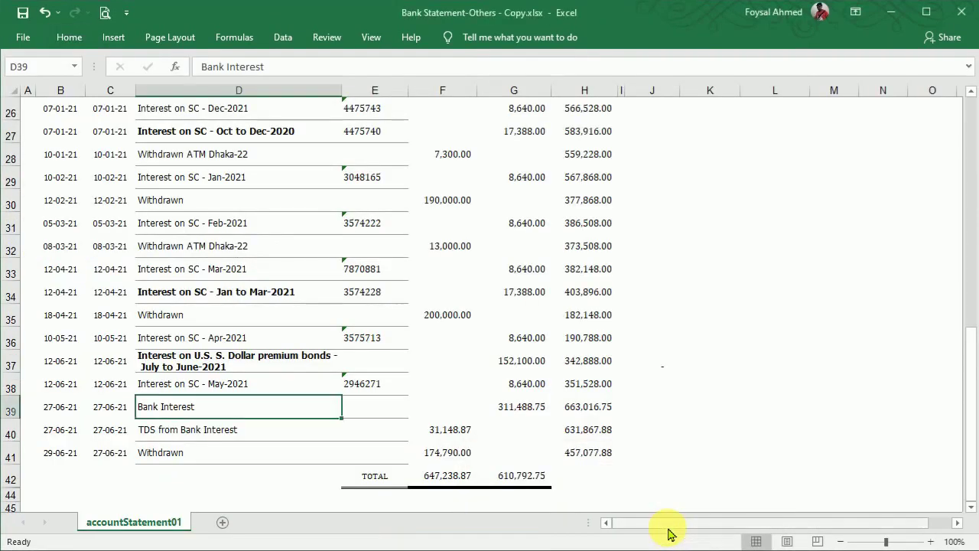
click(637, 550)
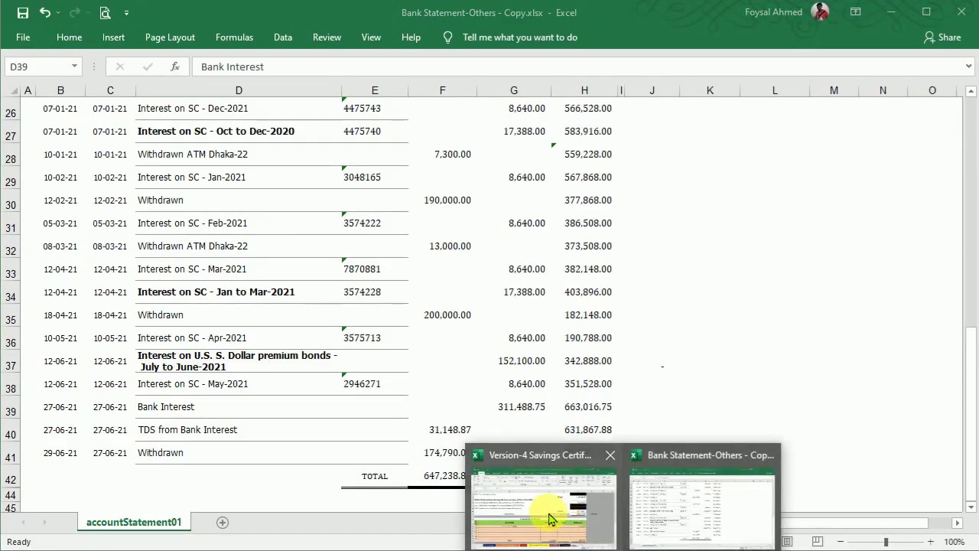
click(549, 518)
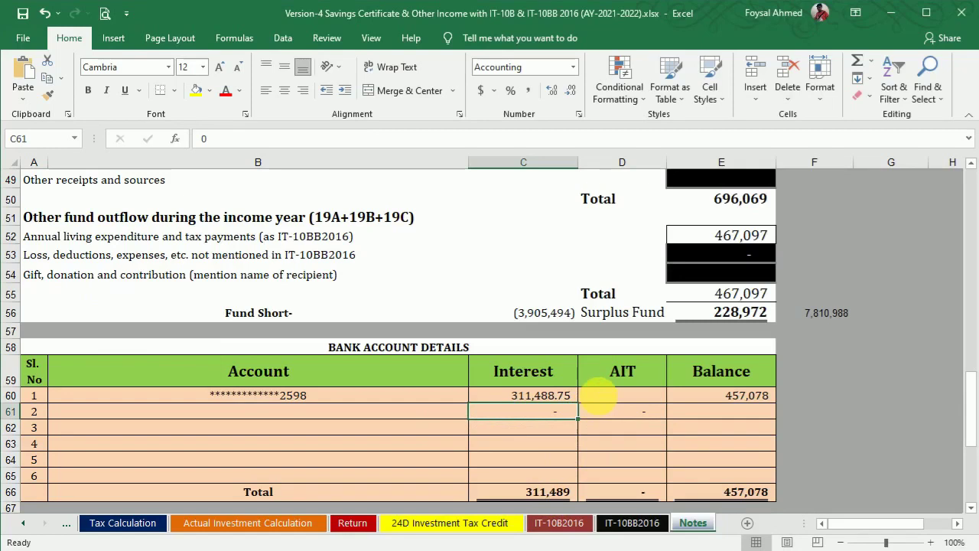
Step: Enter 31,148.87 as the account's AIT
click(599, 395)
text(31148)
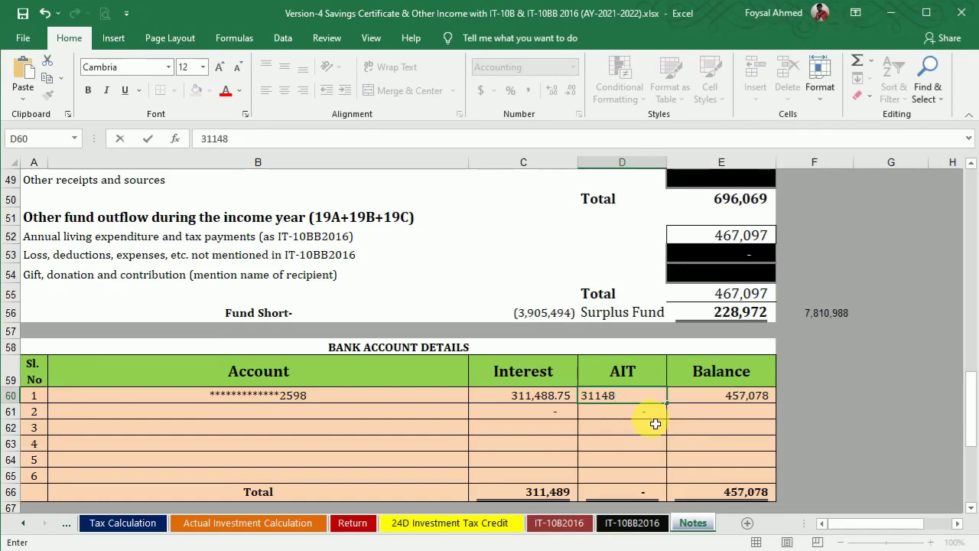
text(.87)
key(Return)
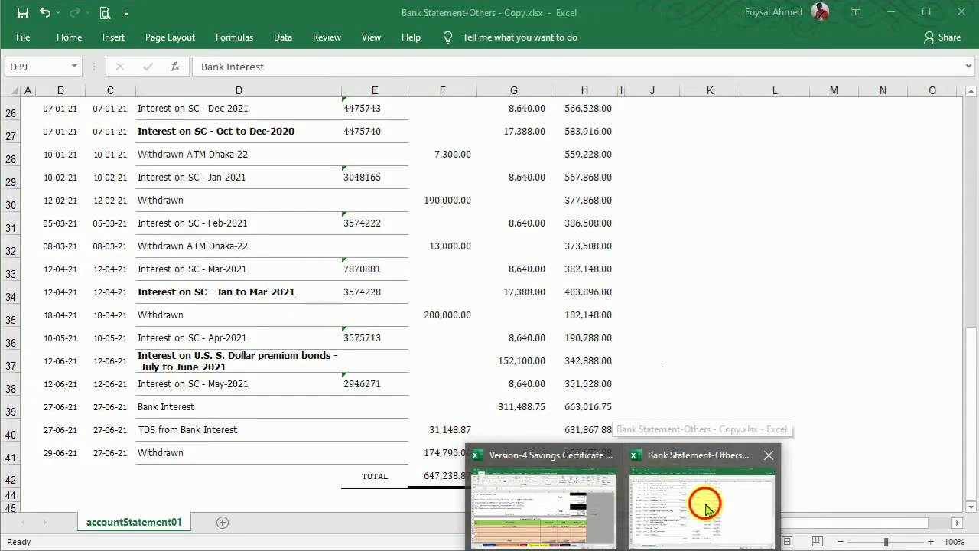
click(706, 508)
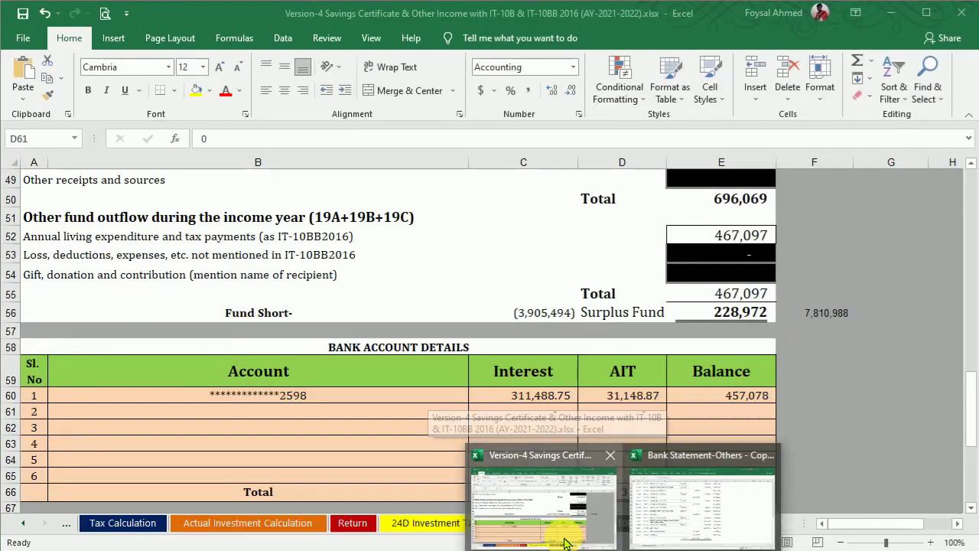
click(567, 542)
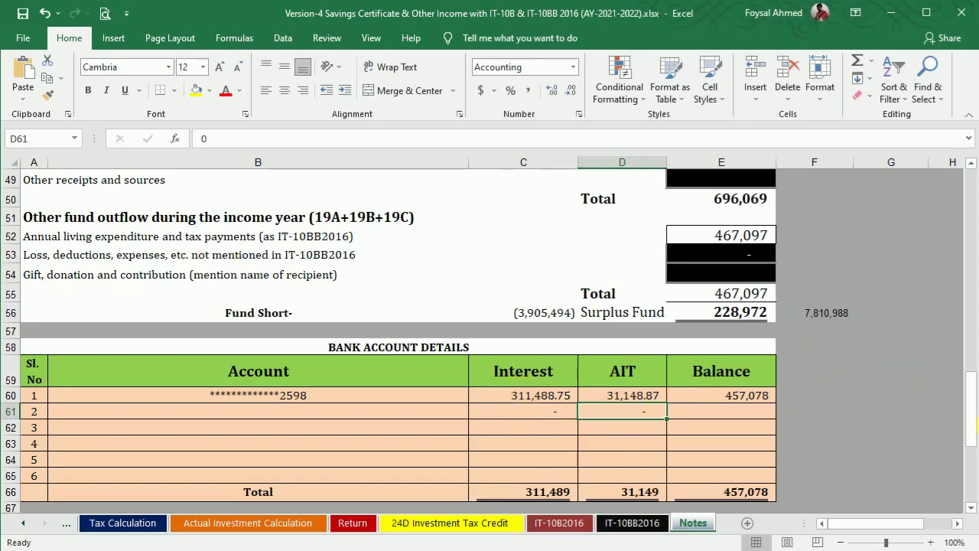
drag(976, 413, 971, 292)
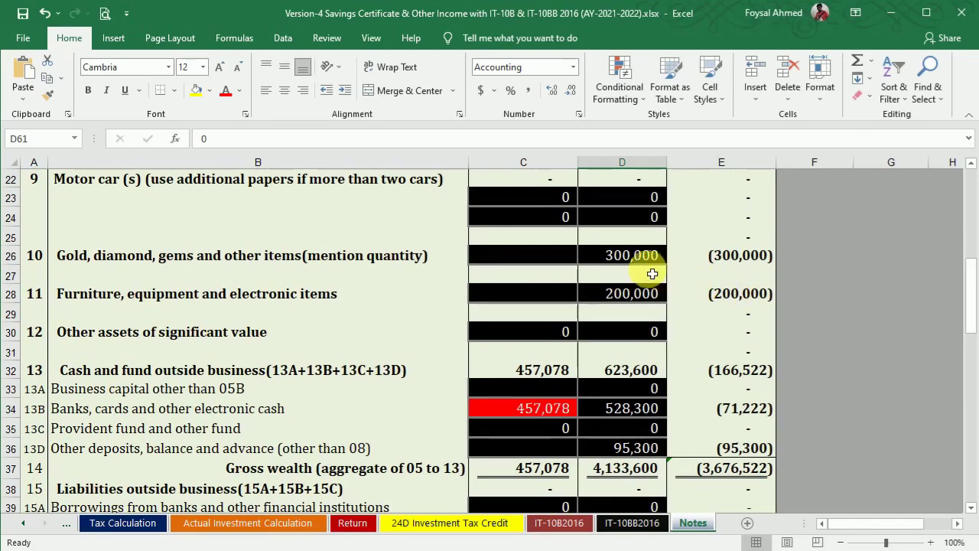
Step: Copy gold 300,000 into C26 and furniture 200,000 into C28, raising gross wealth to 957,078
click(629, 254)
key(ctrl+c)
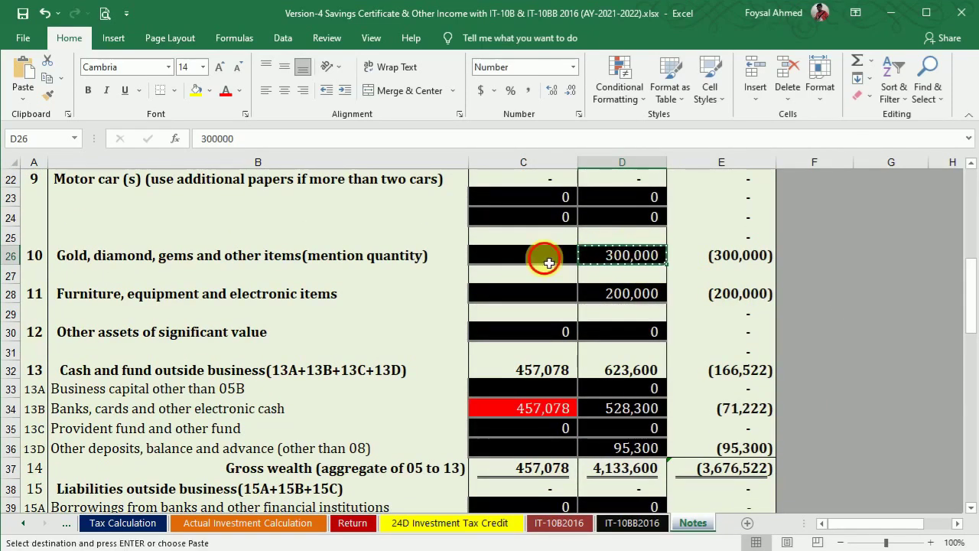
click(542, 256)
key(ctrl+v)
click(633, 303)
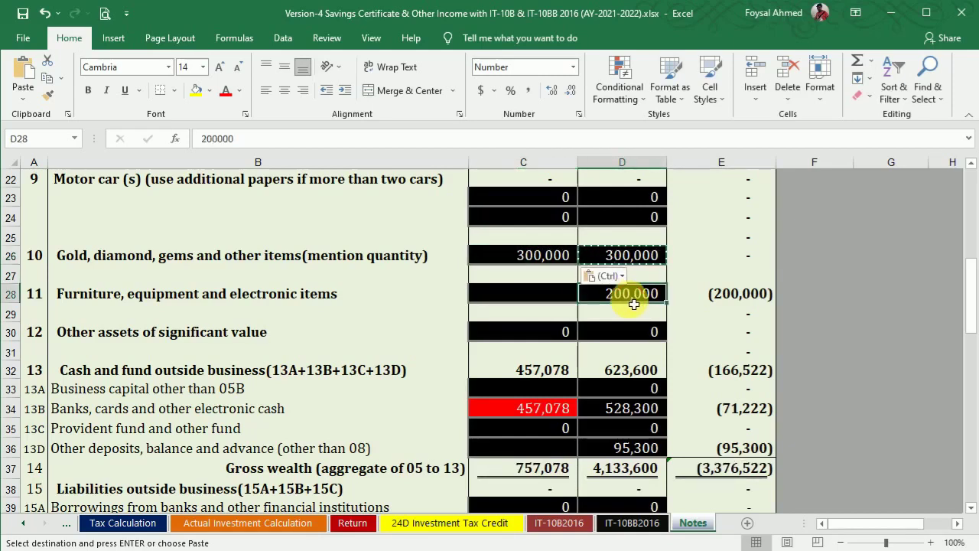
key(ctrl+c)
click(543, 298)
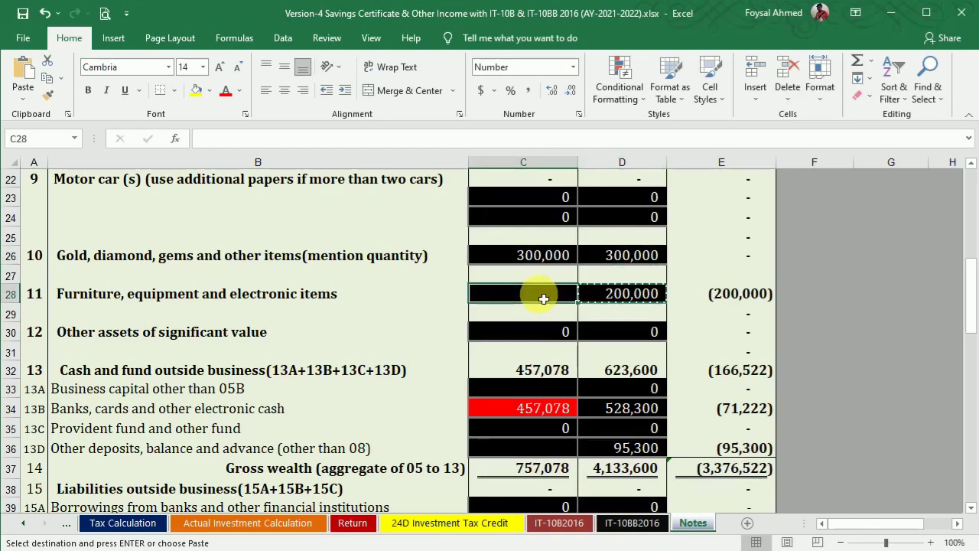
key(ctrl+v)
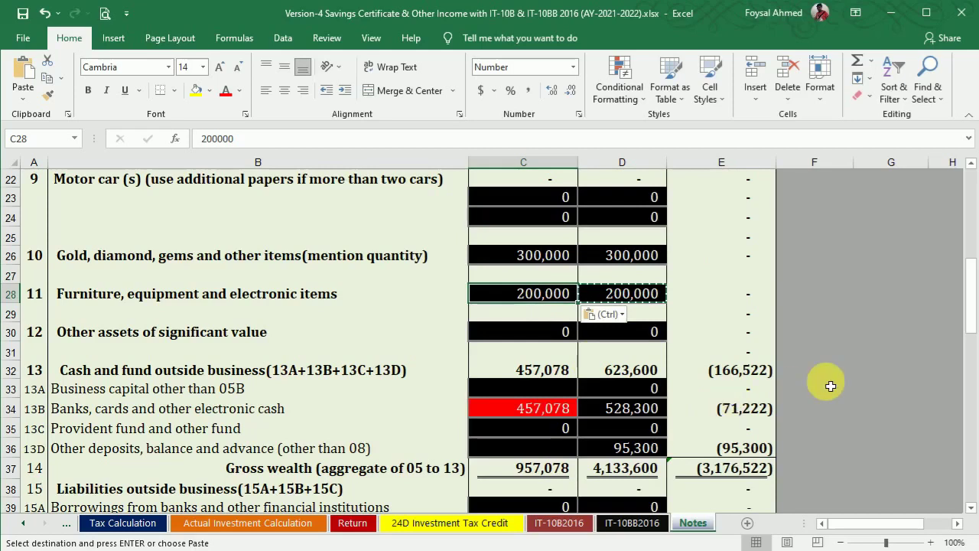
drag(970, 284, 970, 247)
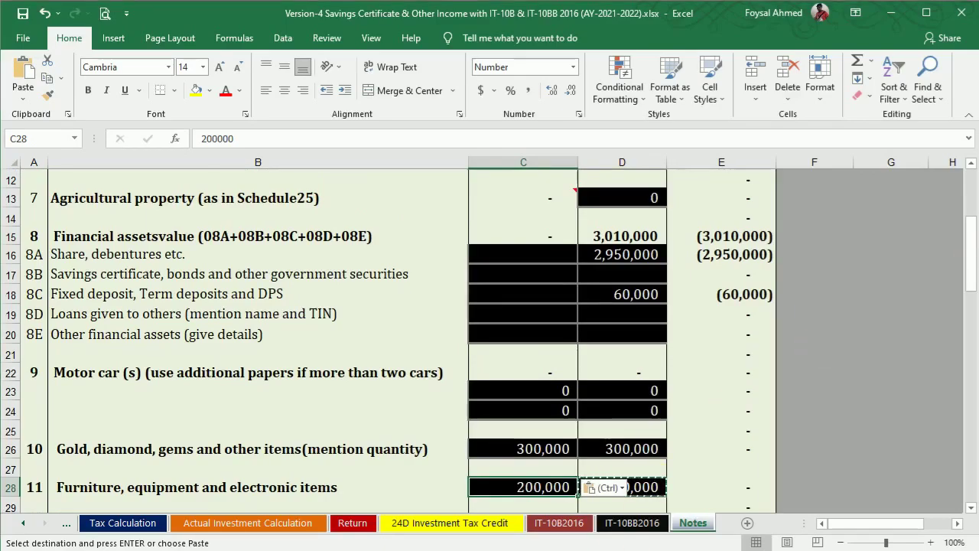
key(alt+Tab)
drag(969, 416, 970, 118)
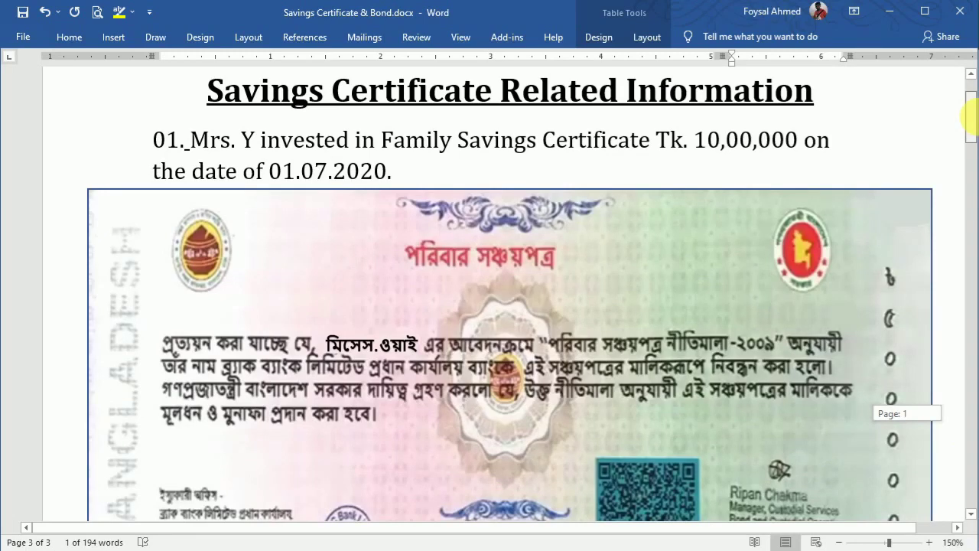
Step: Read Savings Certificate & Bond items 01–04, including the $10,000 premium bond, then return to Excel
drag(970, 115, 961, 259)
click(536, 157)
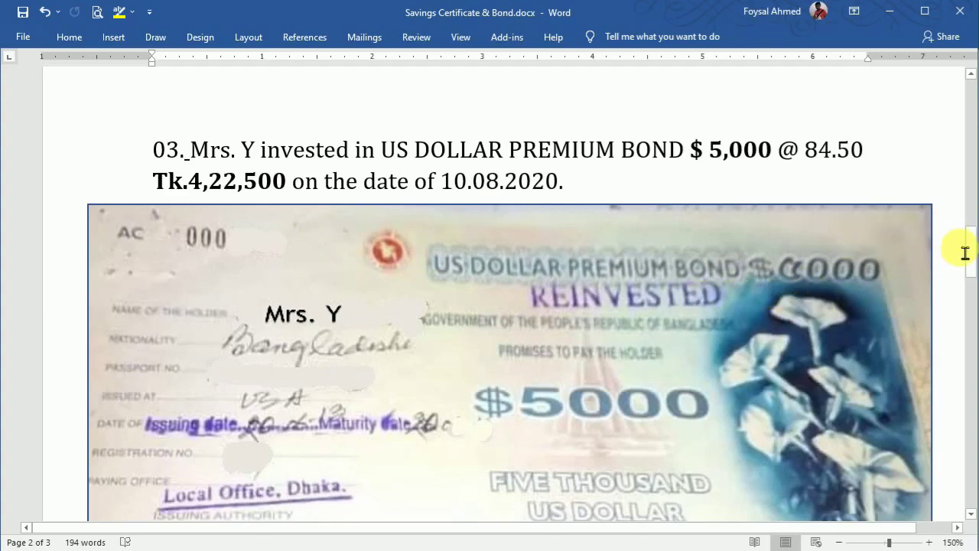
drag(973, 245, 972, 302)
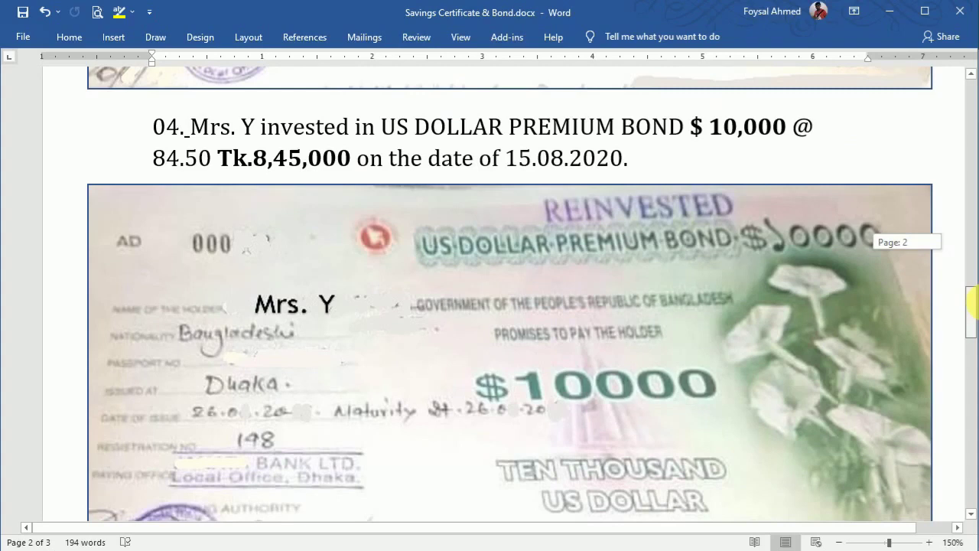
drag(972, 302, 972, 297)
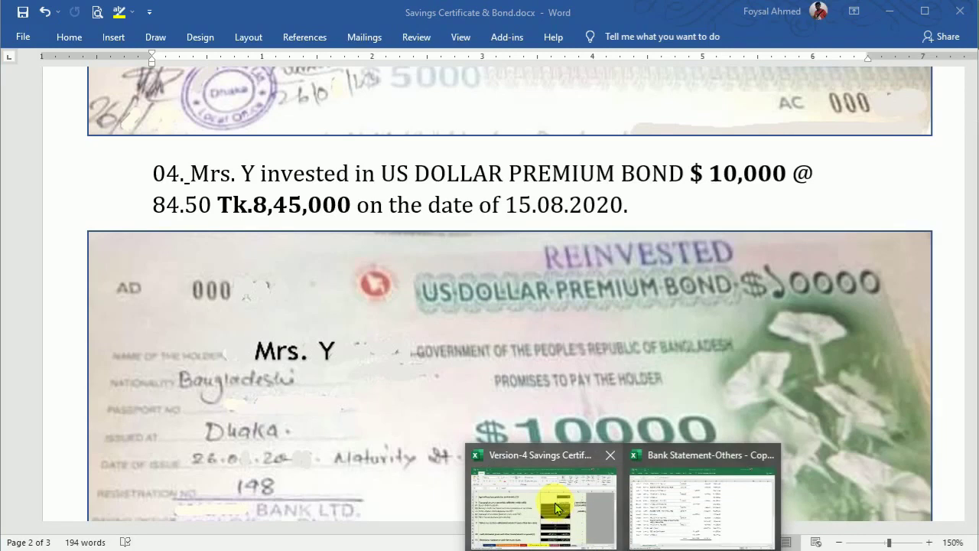
click(556, 504)
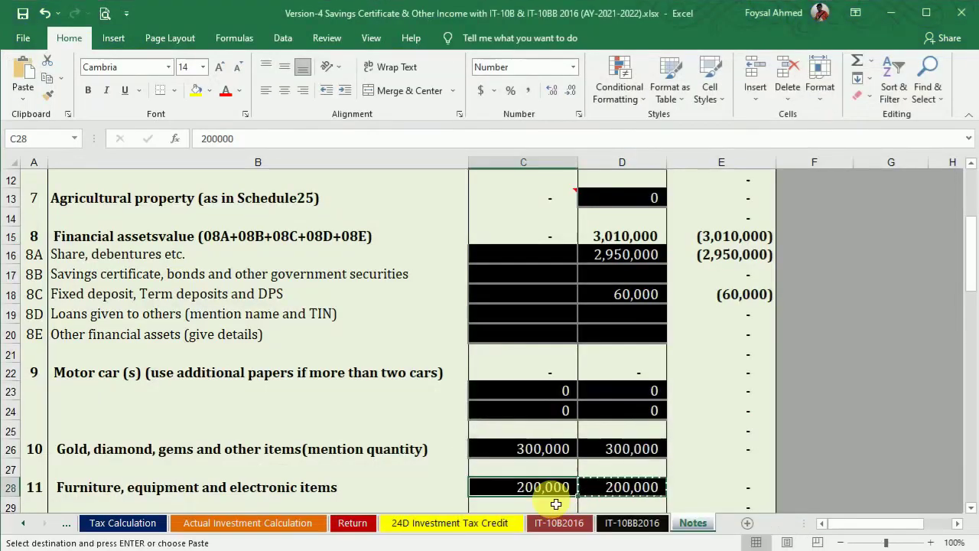
Step: Start a formula in C17, then cancel the accidental I79 reference and scroll back
click(548, 277)
text(=)
key(End)
key(ctrl+End)
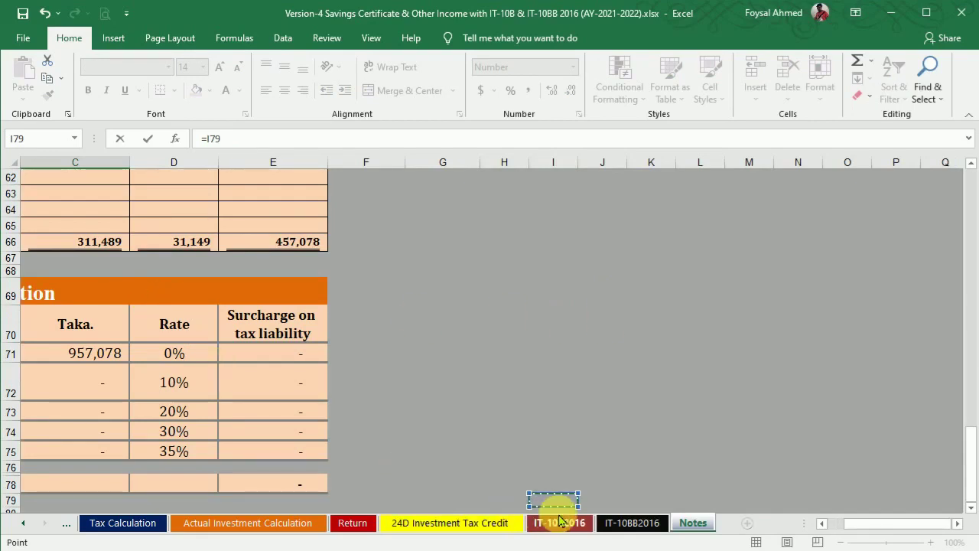
key(Escape)
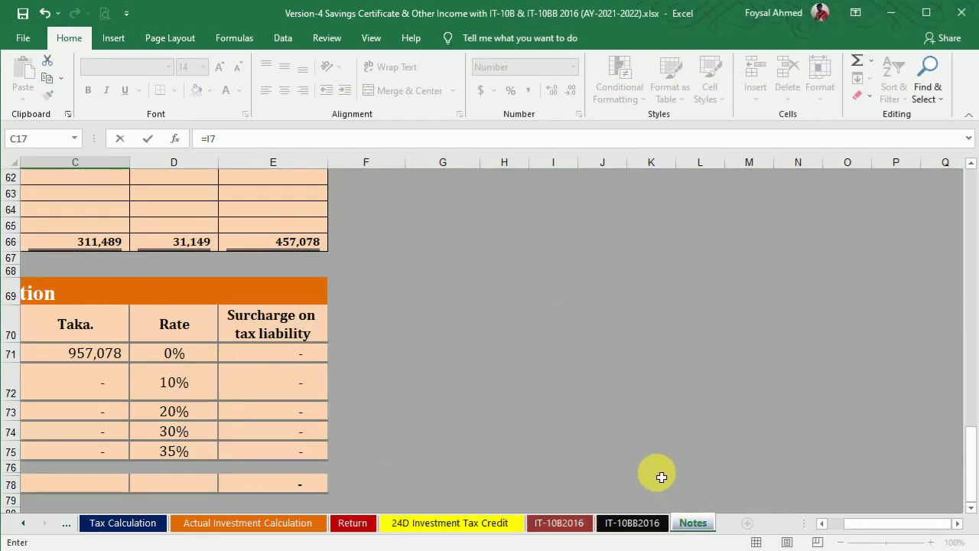
click(467, 386)
drag(866, 525, 760, 513)
drag(964, 443, 971, 212)
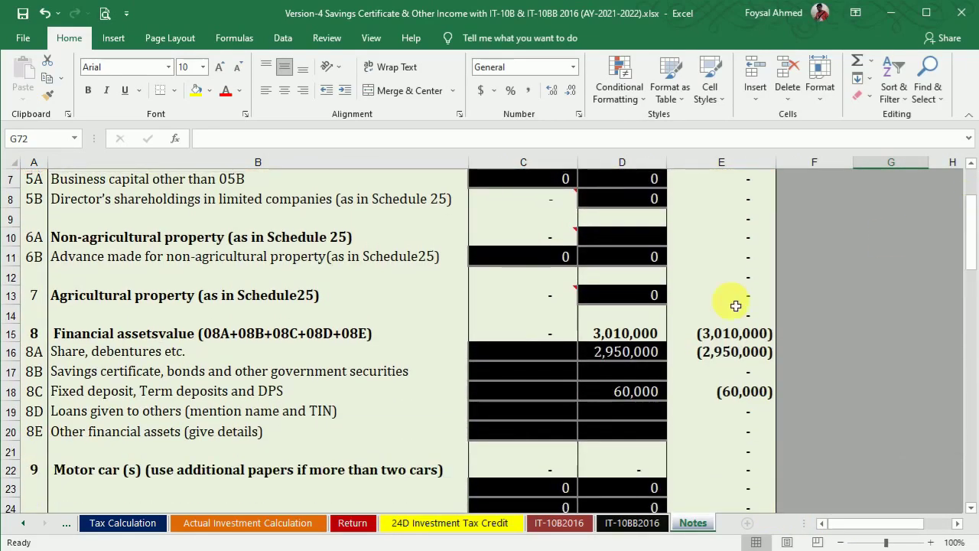
Step: Retry the entry in C17, delete the stray I79 reference, and reselect C17
click(560, 379)
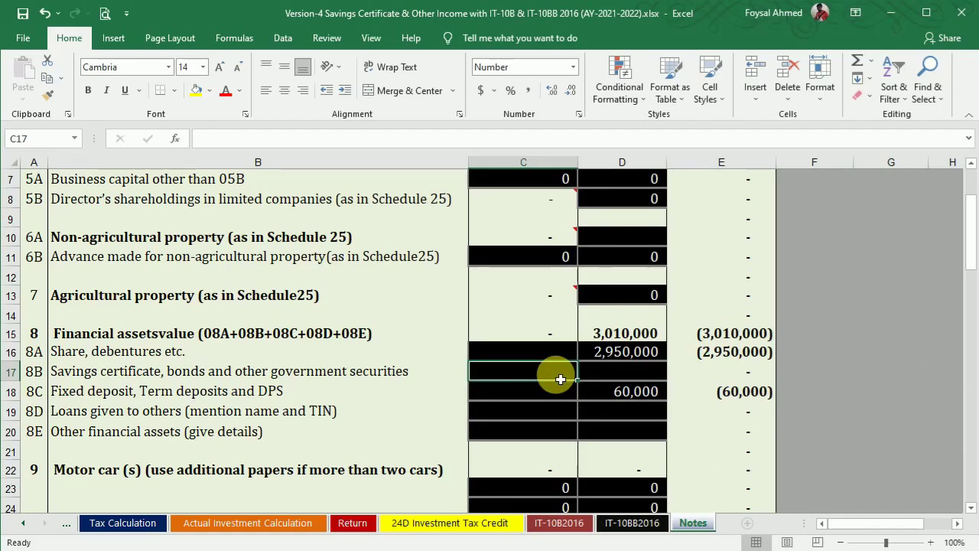
text(=)
key(ctrl+End)
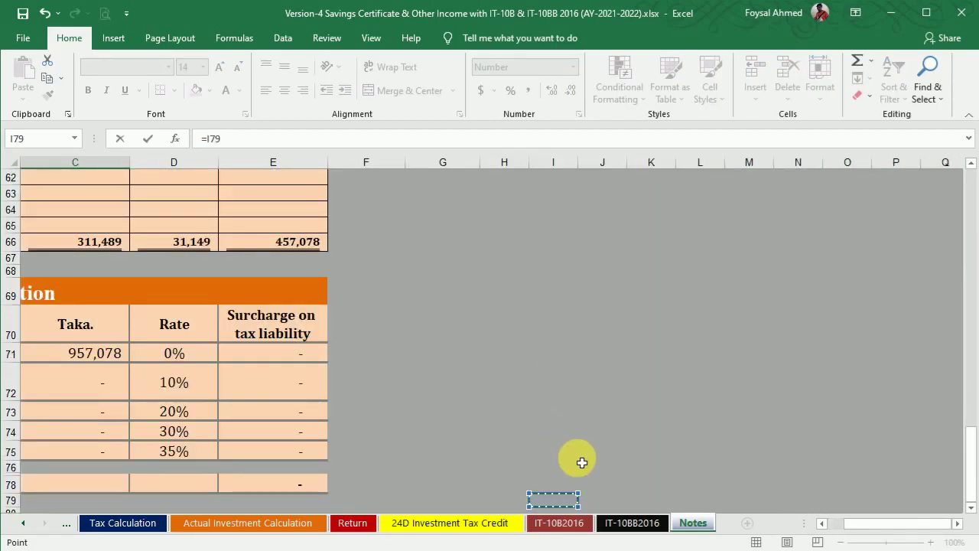
key(BackSpace)
key(BackSpace)
key(BackSpace)
key(BackSpace)
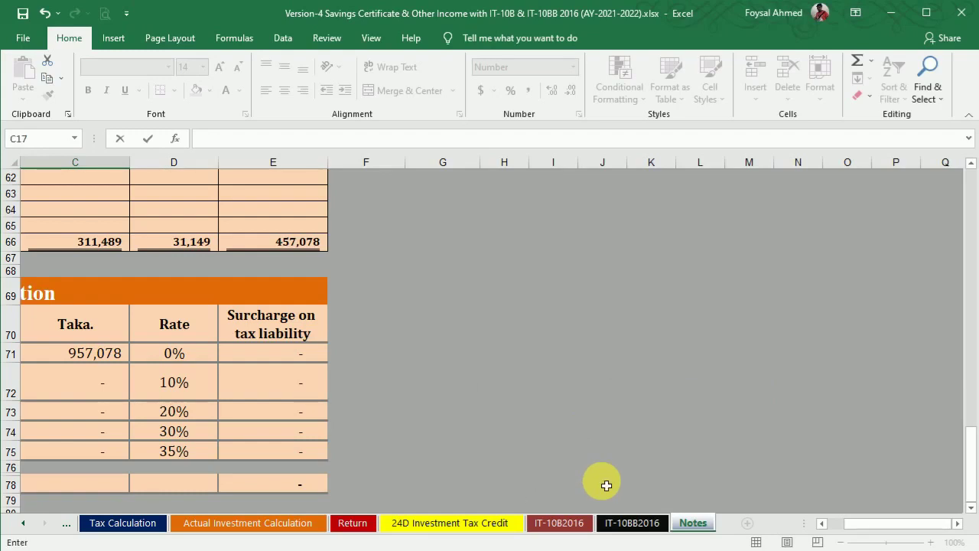
drag(842, 526, 765, 526)
drag(971, 442, 969, 208)
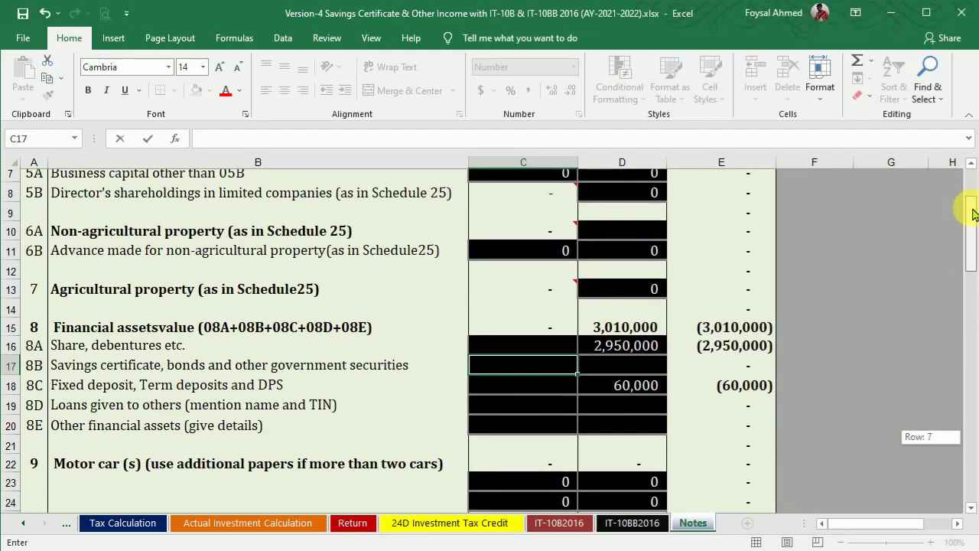
click(840, 550)
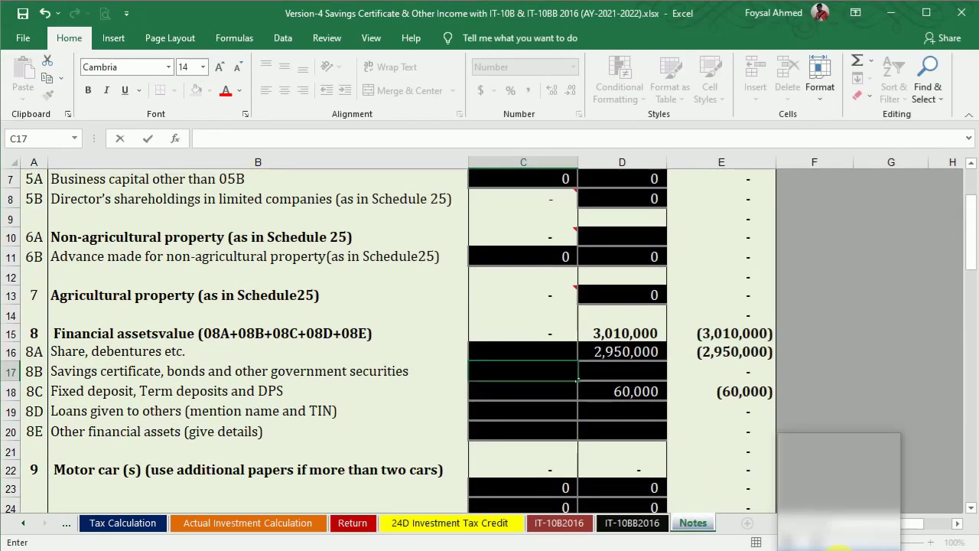
click(840, 550)
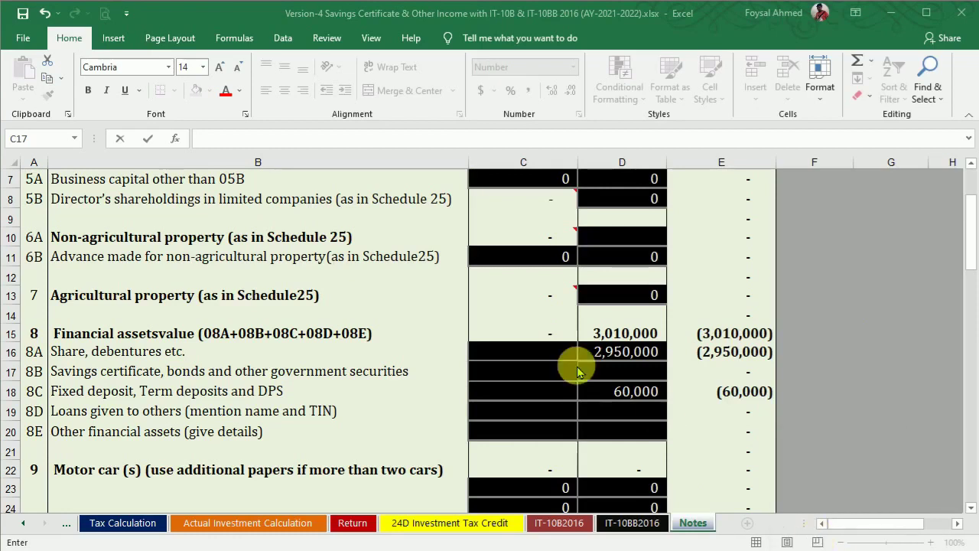
click(535, 378)
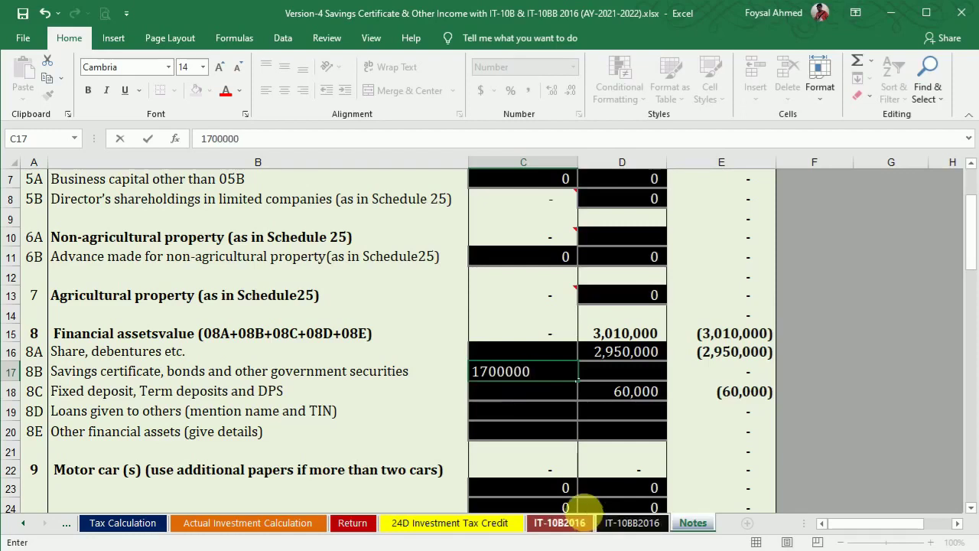
Step: Enter =1700000+845000+422500 in C17 using the Word document's amounts, giving 2,967,500
click(215, 152)
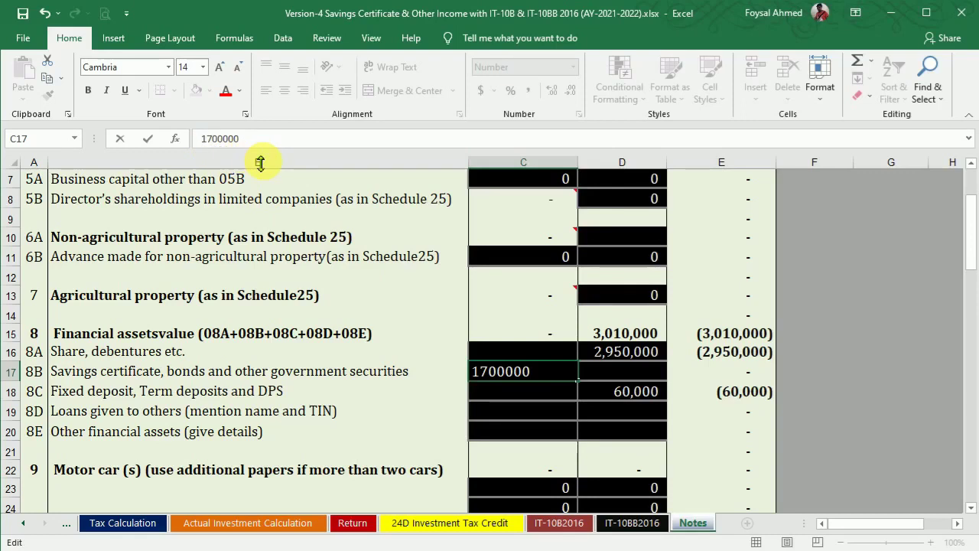
text(=)
text(+)
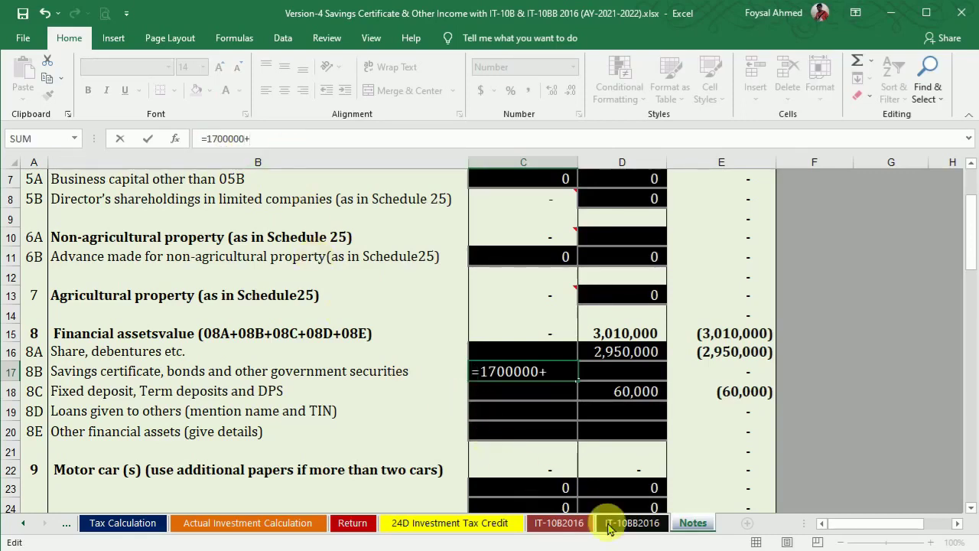
click(652, 550)
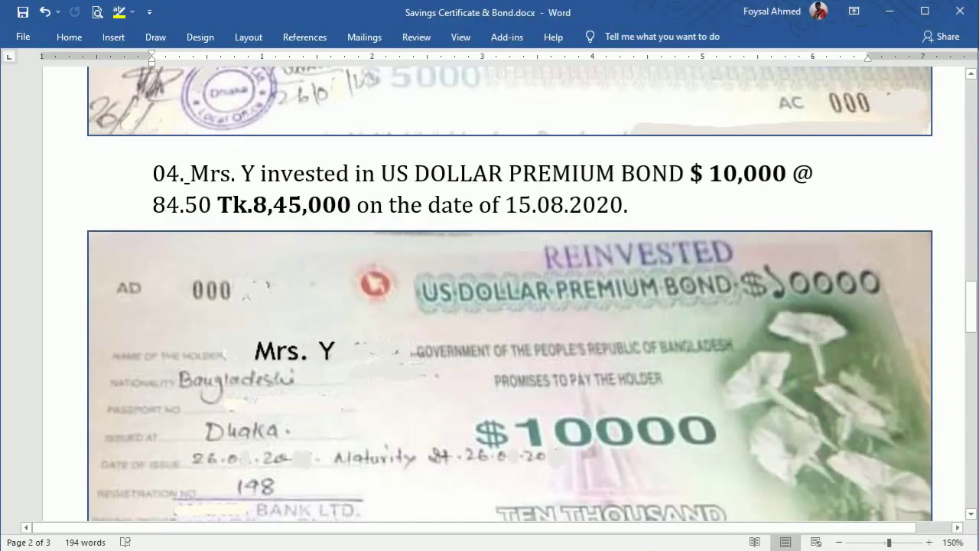
click(646, 545)
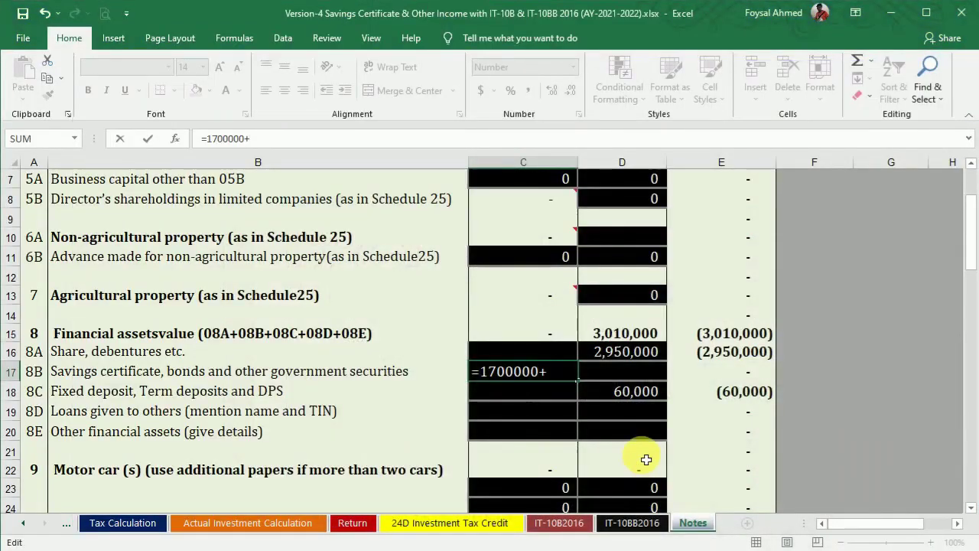
text(845000+)
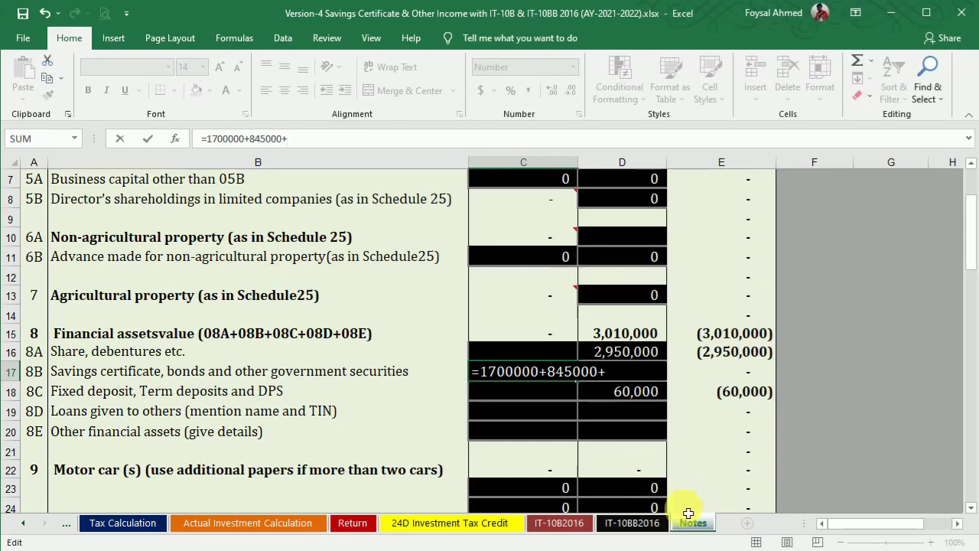
click(667, 548)
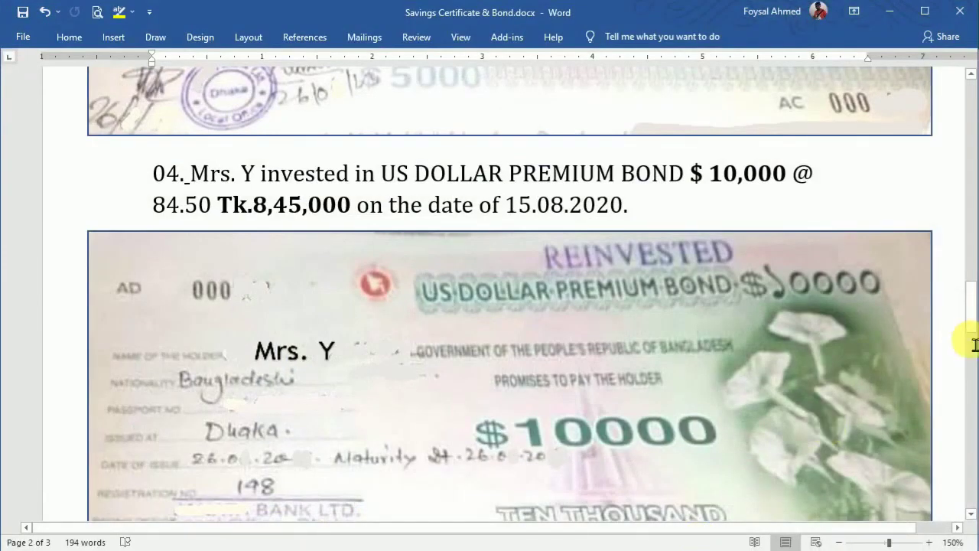
drag(971, 321, 971, 265)
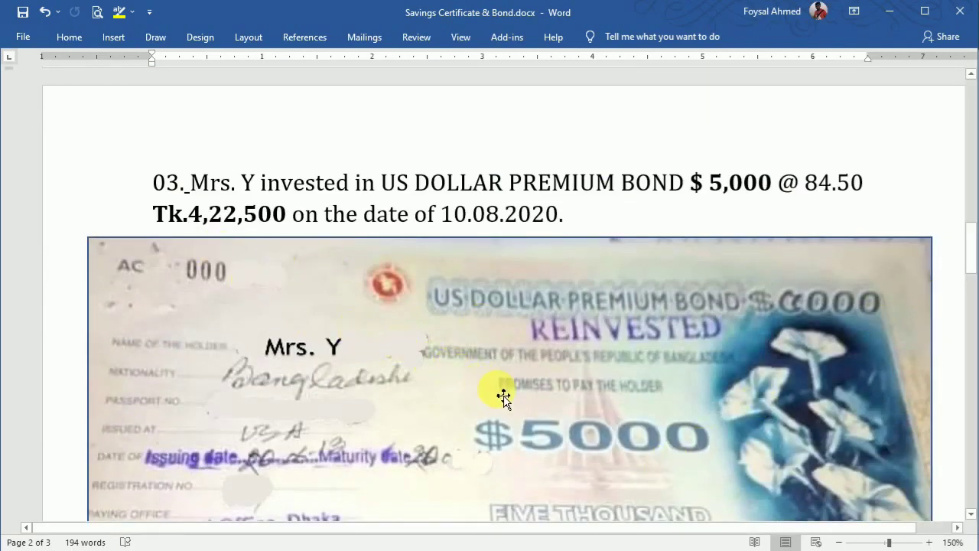
mouse_move(626, 549)
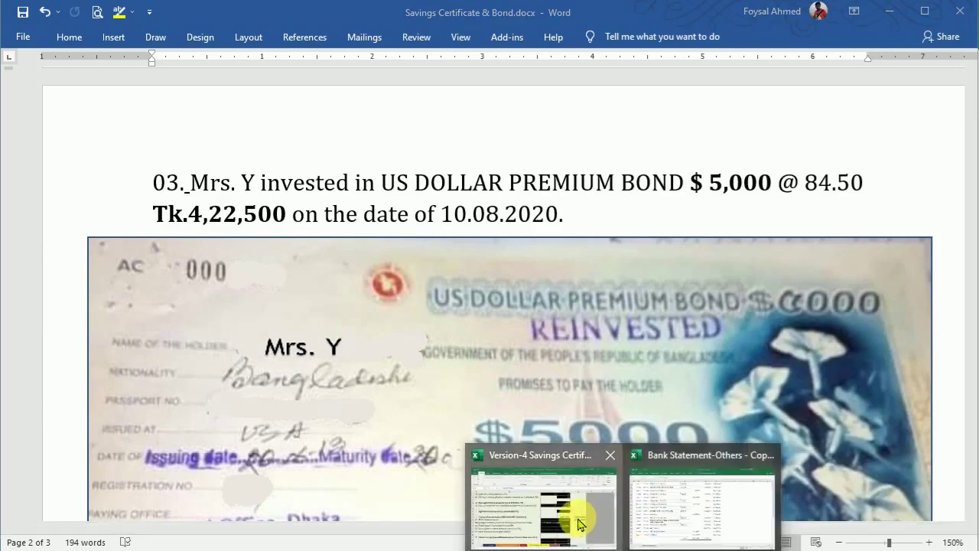
click(581, 517)
text(4225)
key(Return)
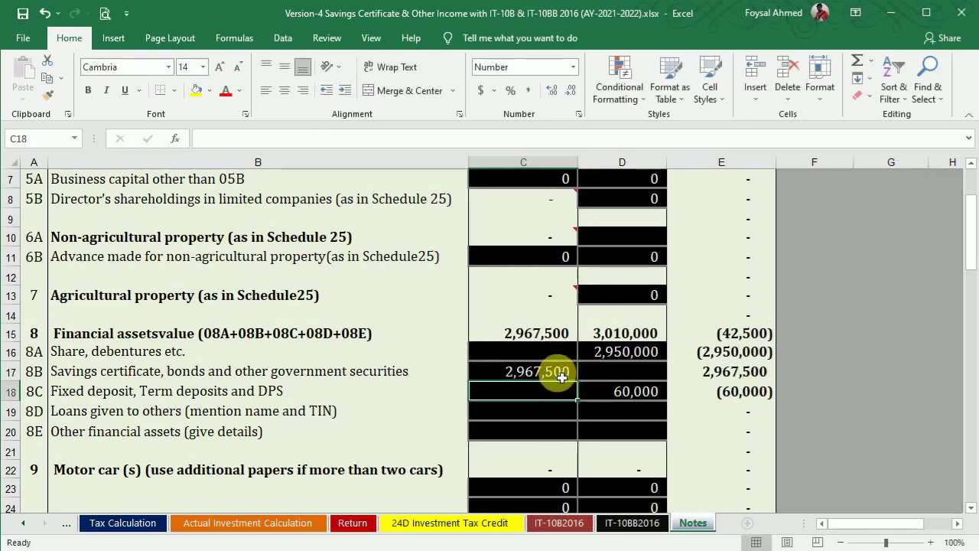
click(624, 374)
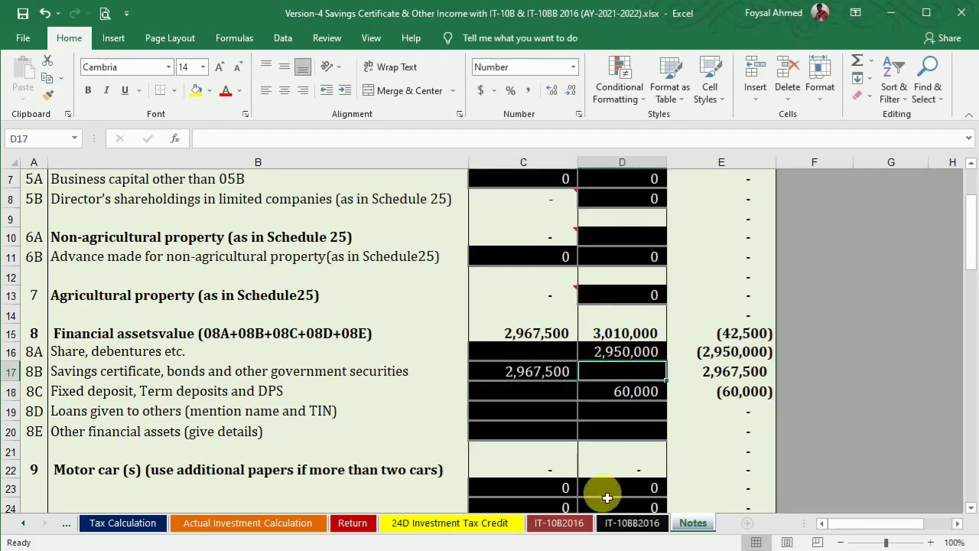
click(718, 549)
Step: Enter 150,000 in C16 for shares and debentures
drag(970, 243, 970, 376)
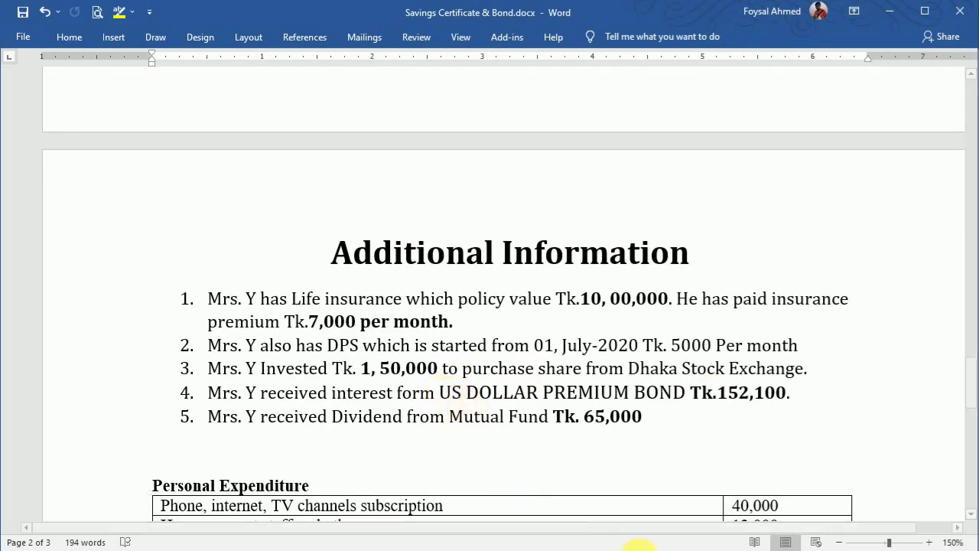
click(661, 549)
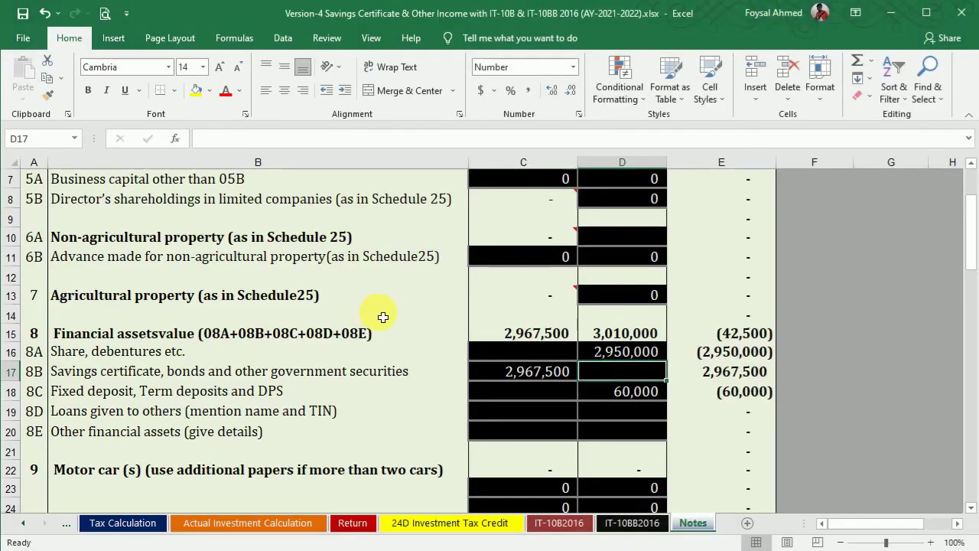
click(534, 357)
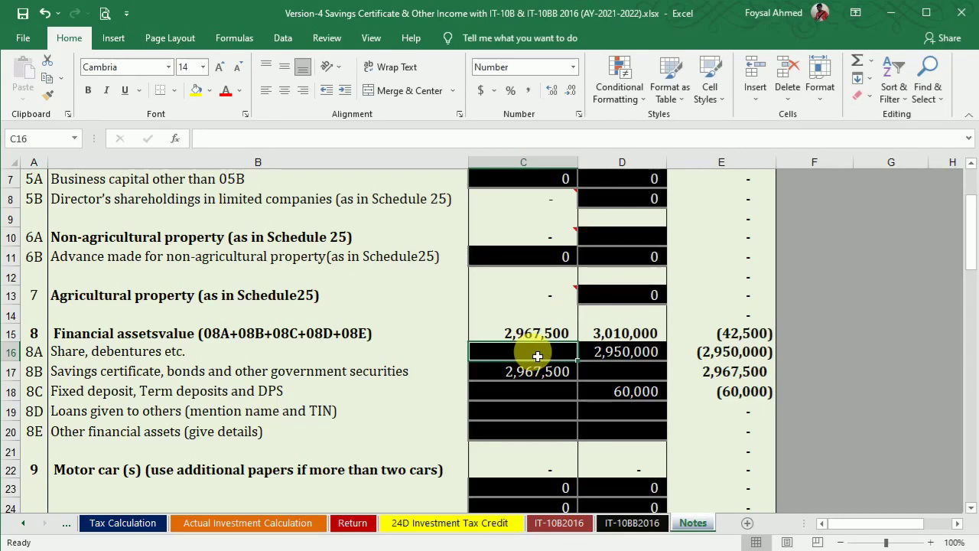
text(150000)
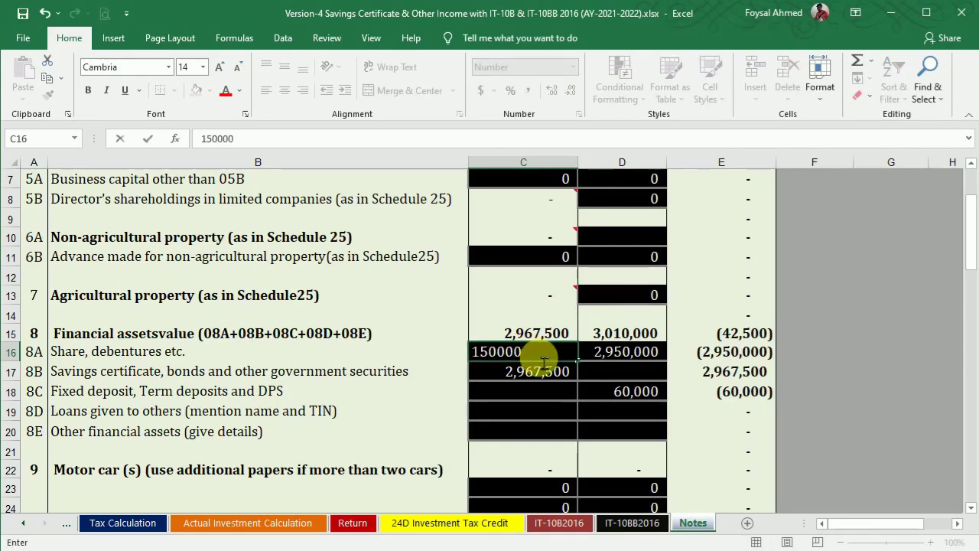
key(Return)
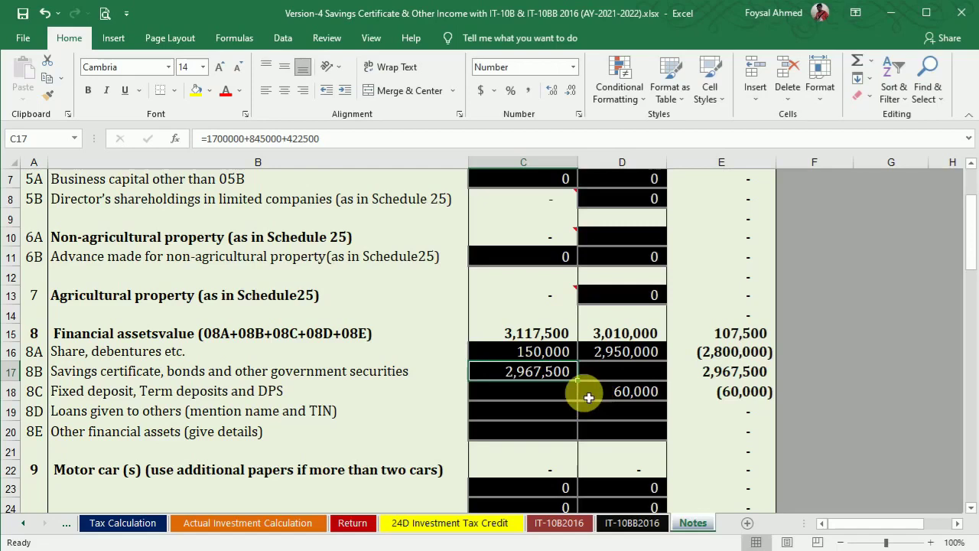
Step: After checking the Word figures, enter 120,000 in C18 for fixed deposits and DPS
key(alt+Tab)
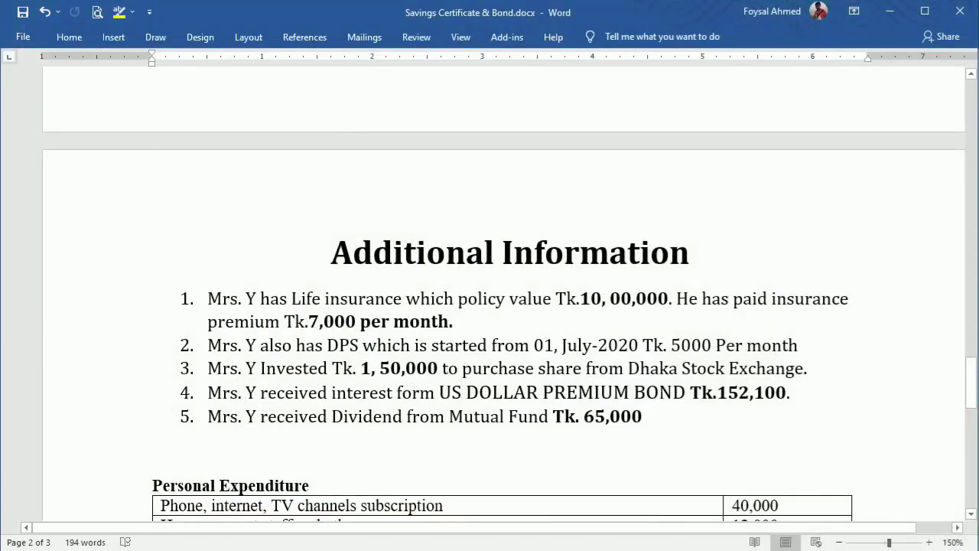
key(alt+Tab)
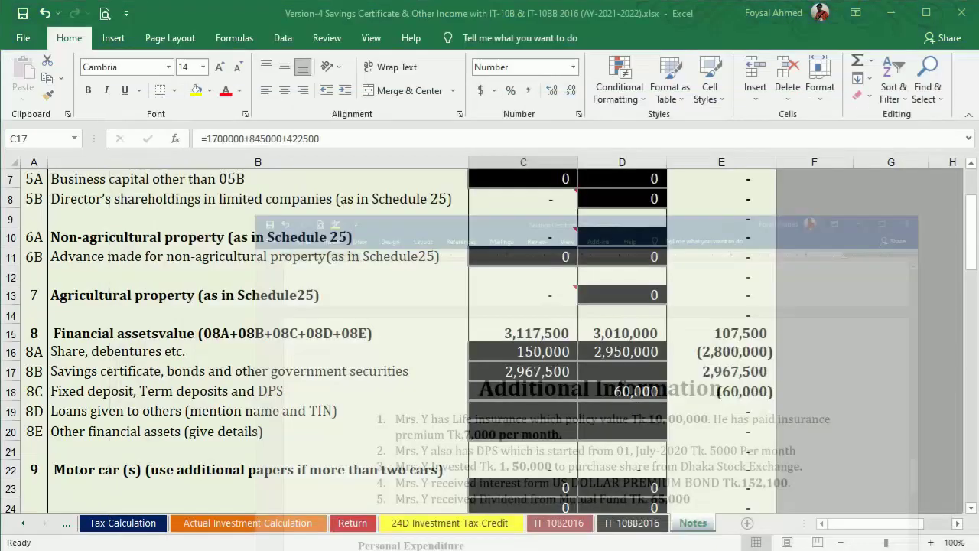
click(555, 396)
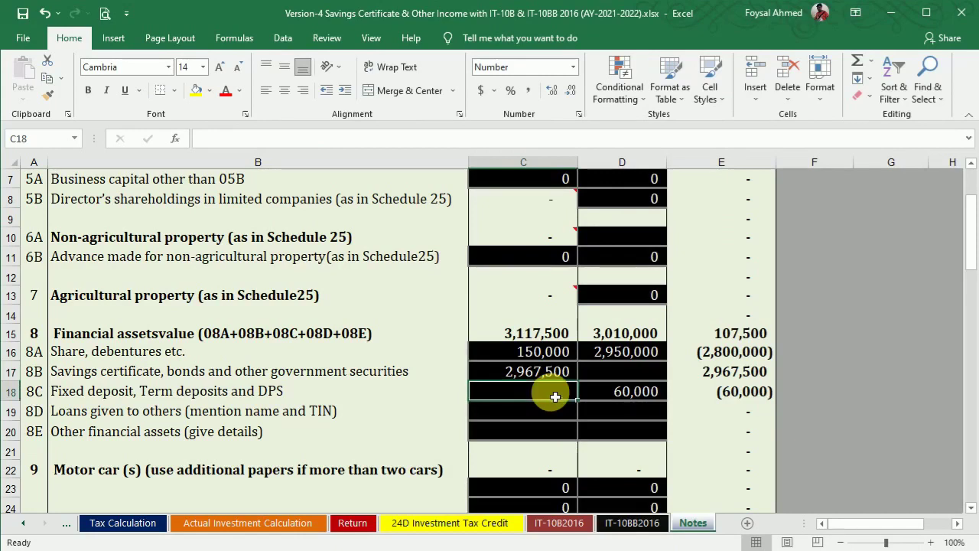
text(120)
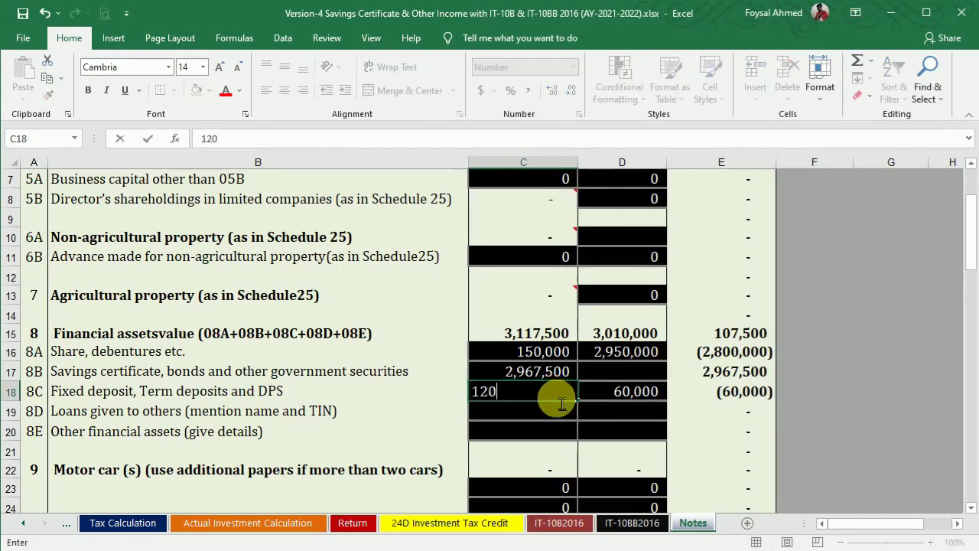
key(Return)
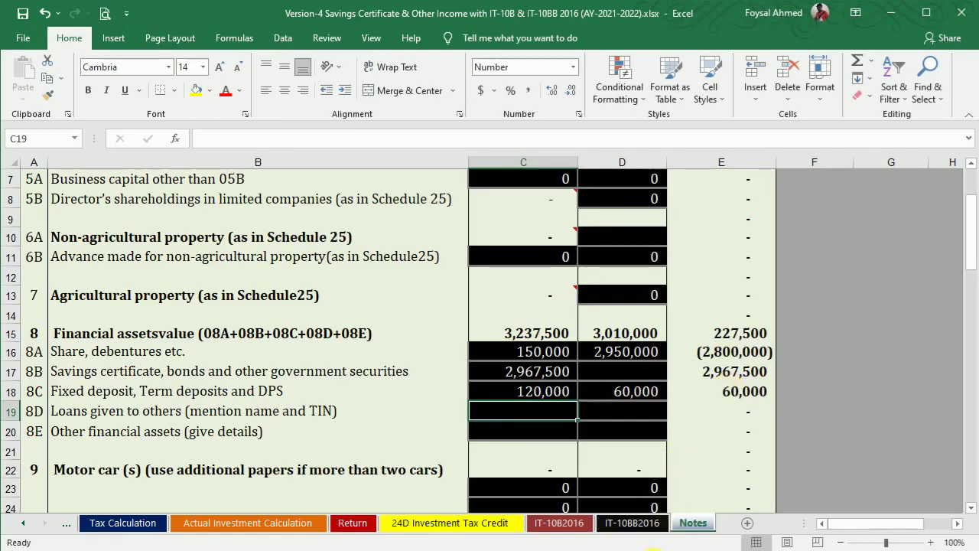
Step: Enter 84,000 in C20 for other financial assets
key(alt+Tab)
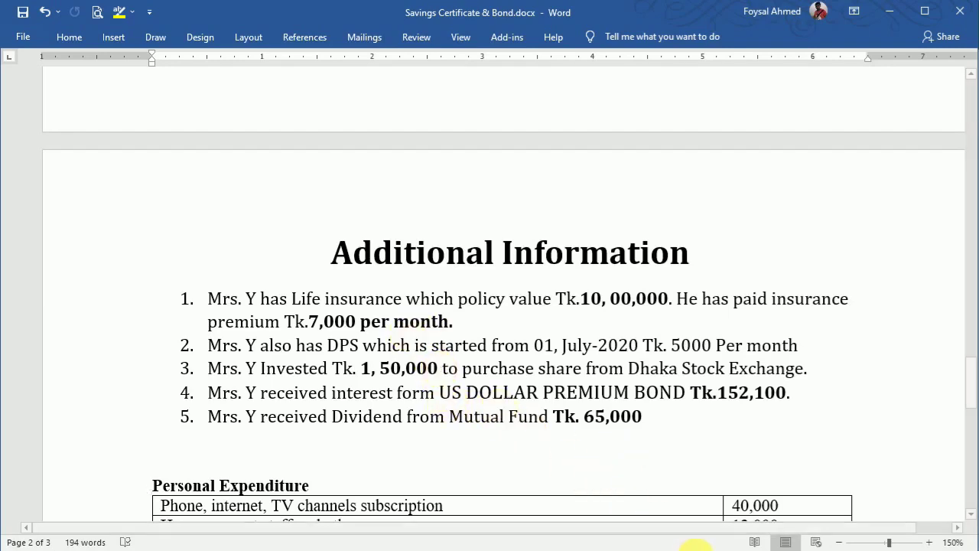
mouse_move(660, 550)
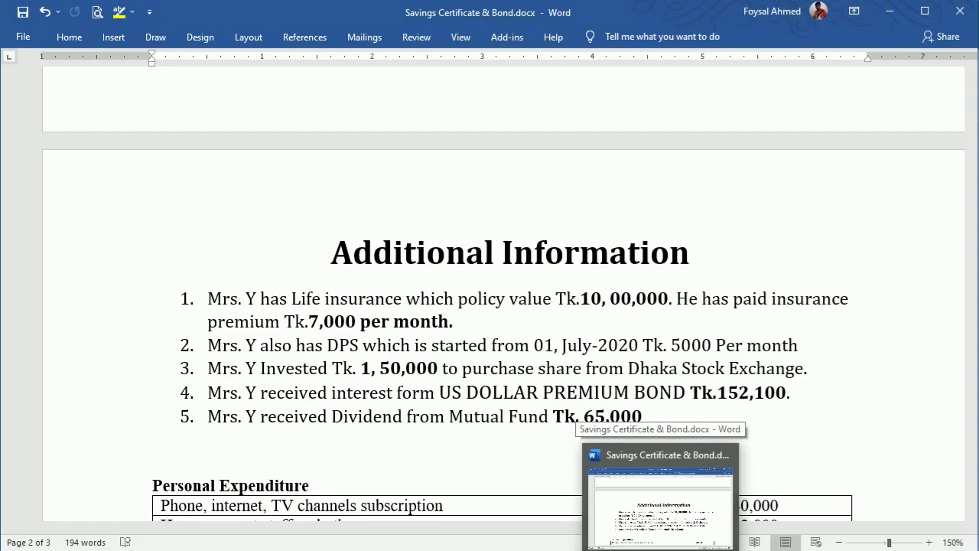
click(661, 550)
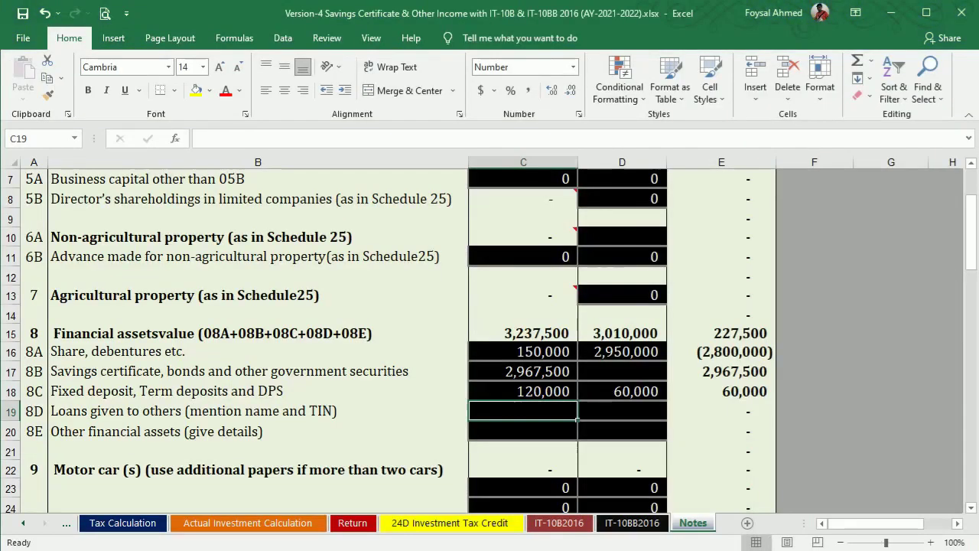
click(309, 432)
click(524, 434)
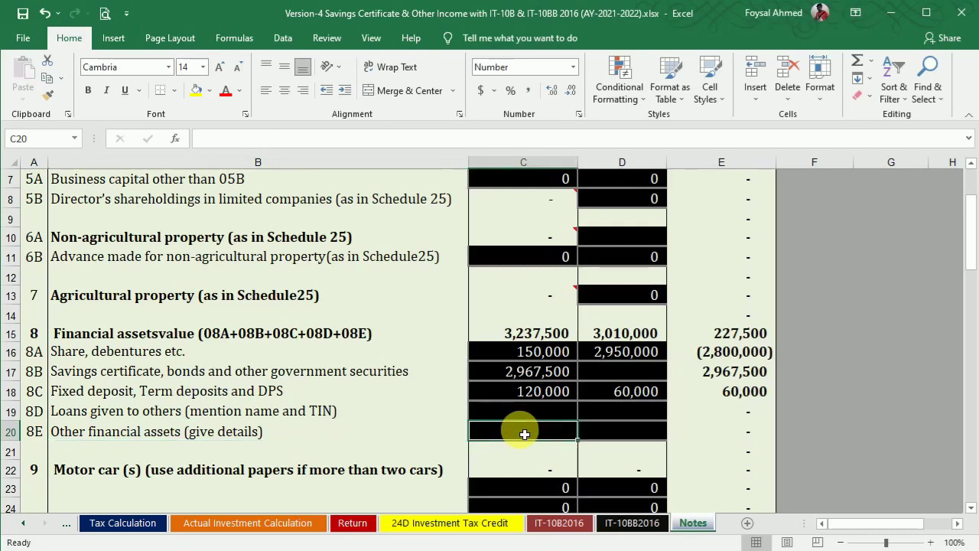
text(84000)
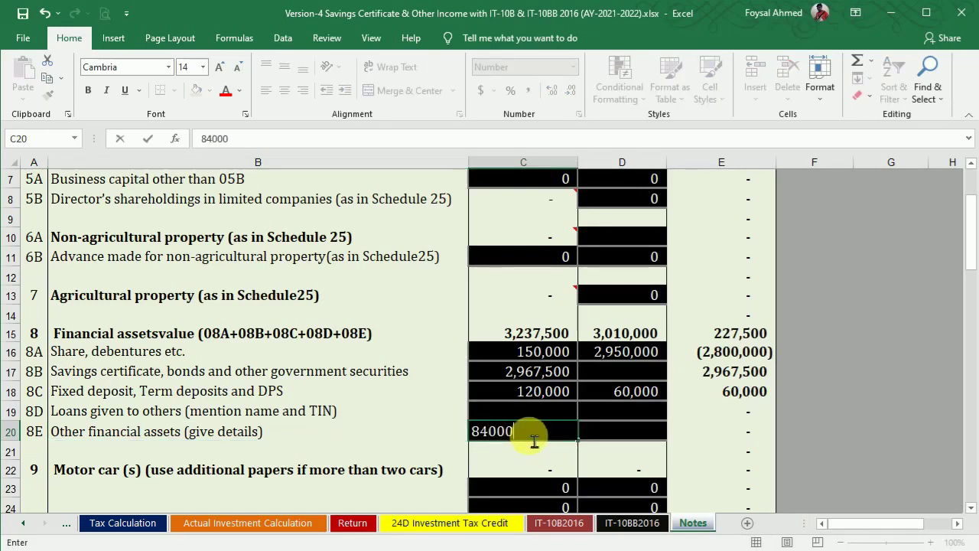
key(Return)
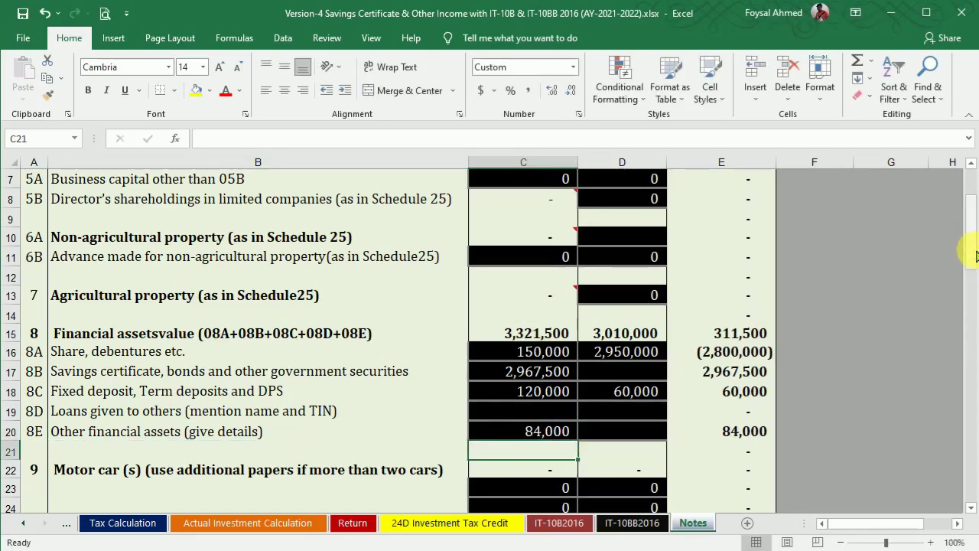
drag(974, 245, 974, 381)
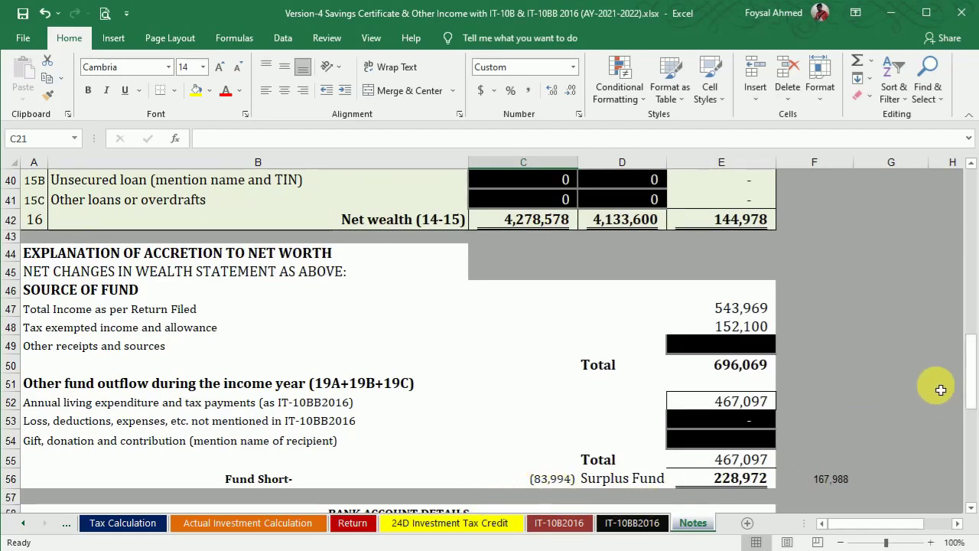
Step: Enter 83,994 in C36 under 13D other deposits, balance and advance
drag(974, 363, 970, 304)
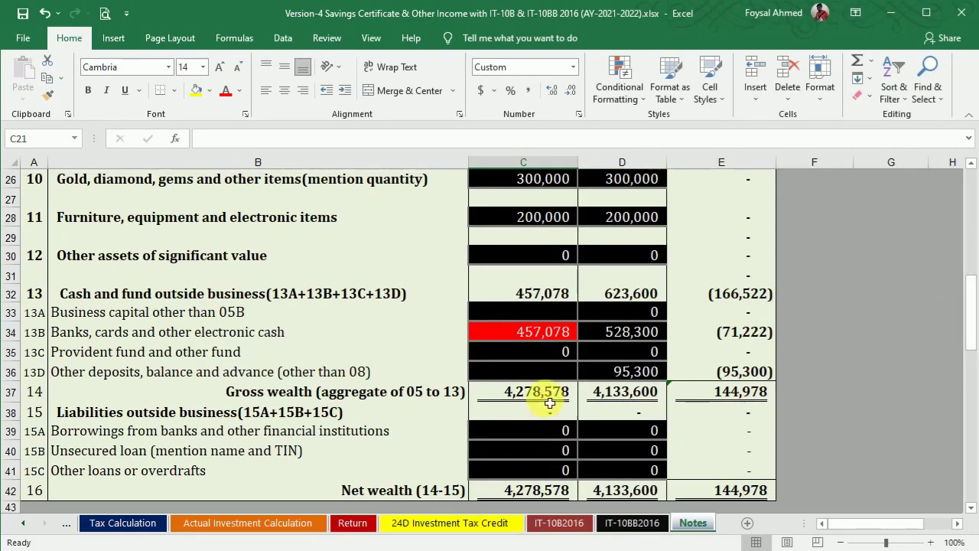
text(83994)
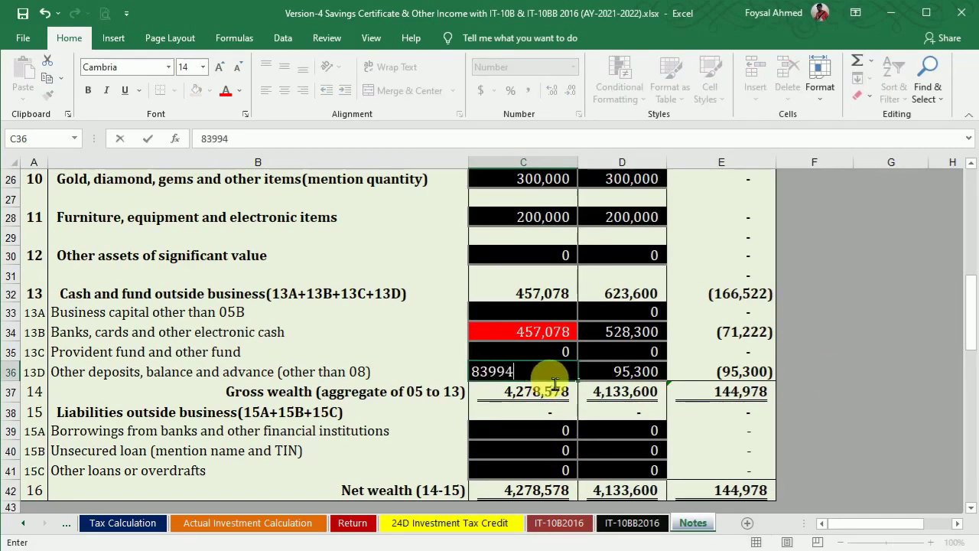
key(Return)
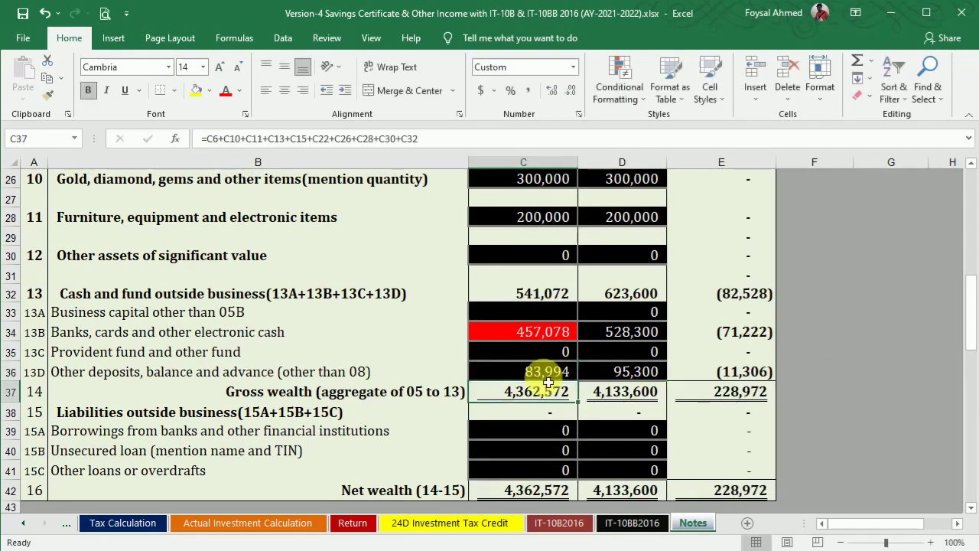
drag(972, 337, 498, 365)
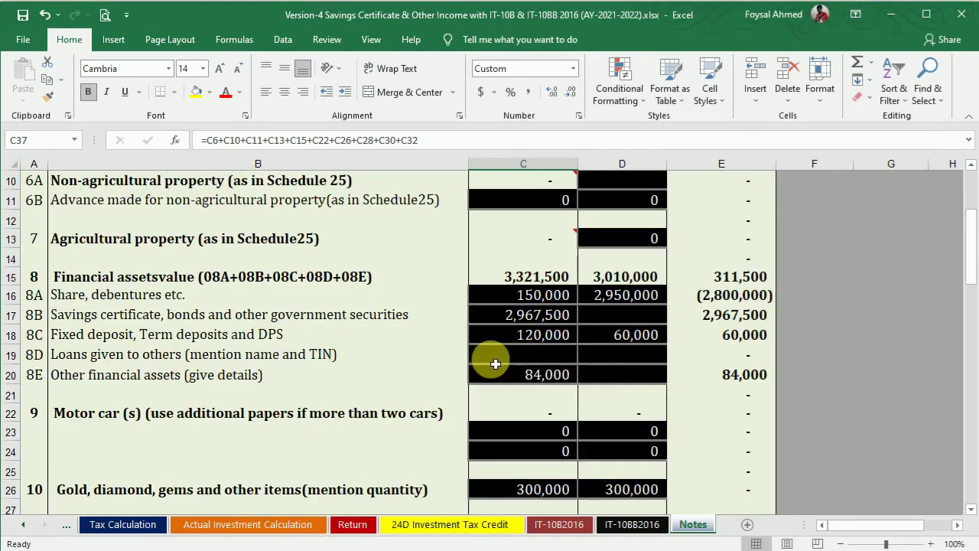
Step: Set Actual Investment Calculation I12 to =Notes!C17 and check the 24D sheet's 3,261,500 total
click(246, 523)
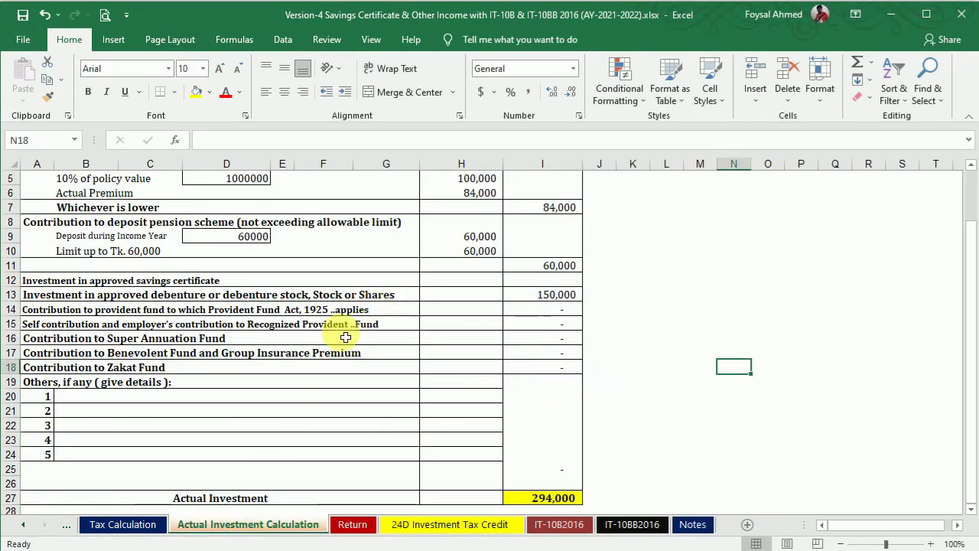
click(528, 285)
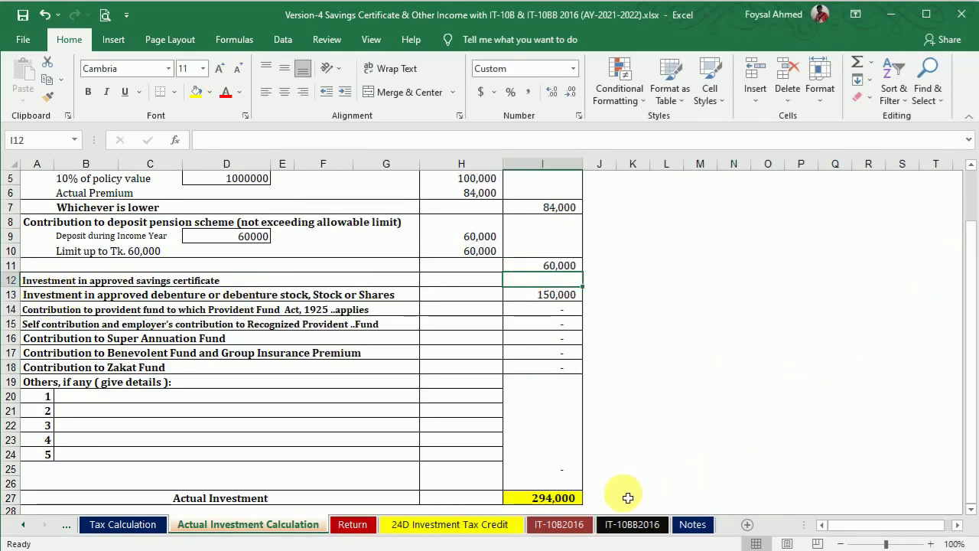
click(490, 525)
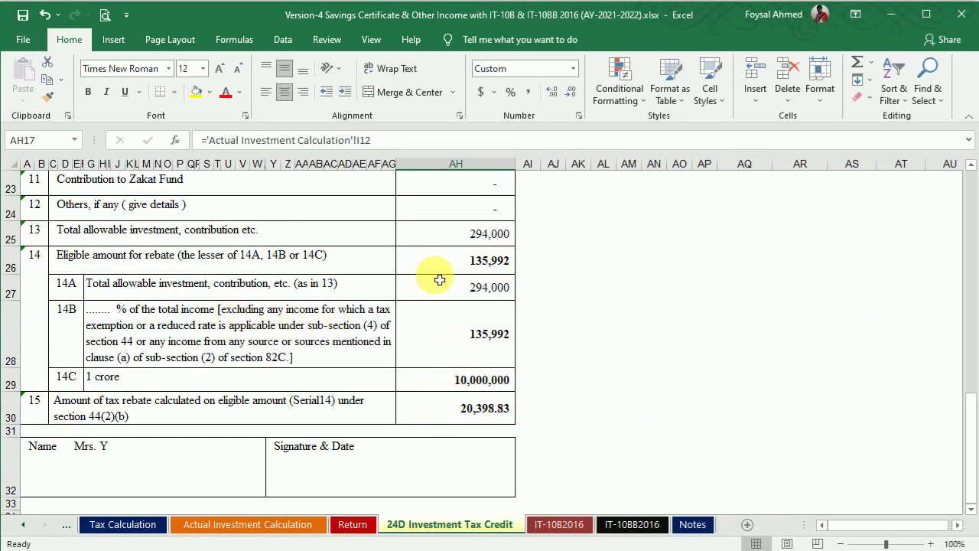
click(187, 524)
text(=)
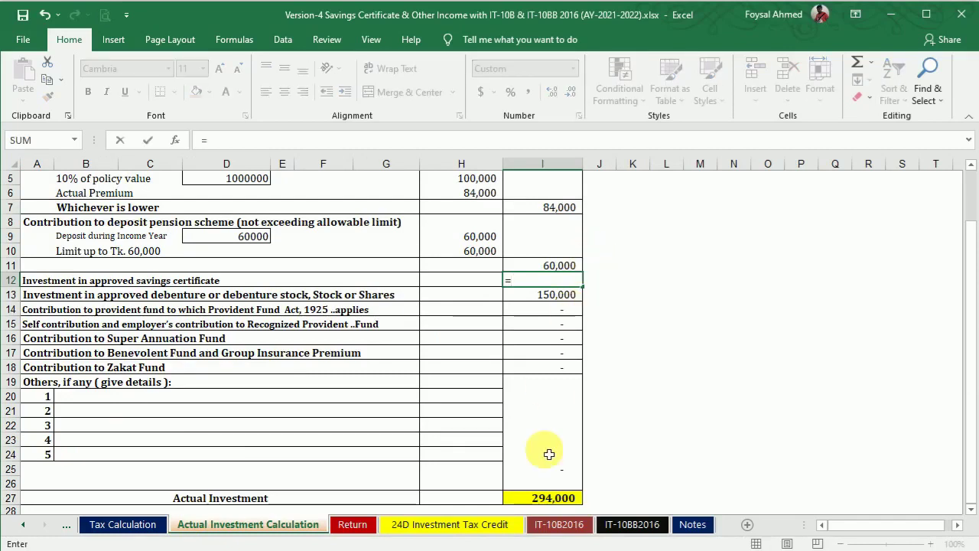
click(693, 525)
click(513, 317)
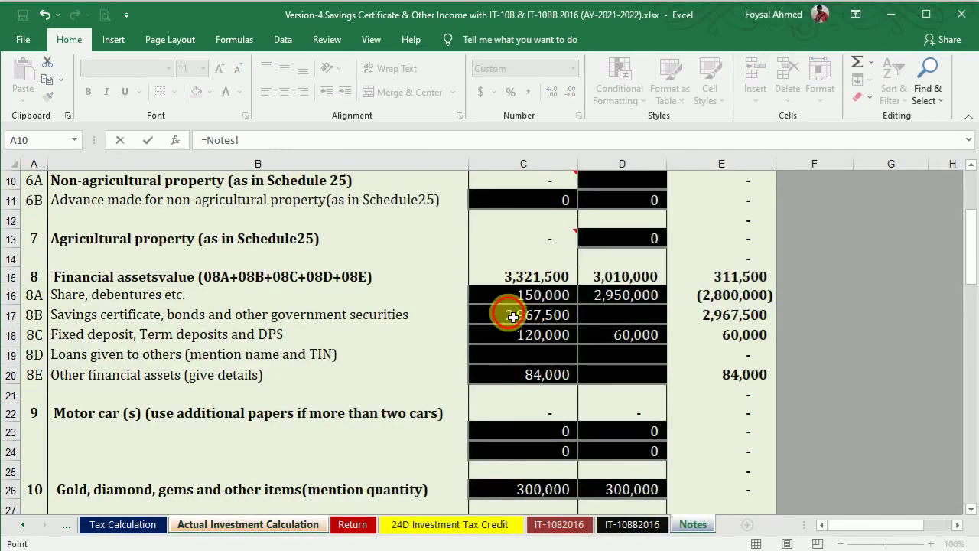
key(Return)
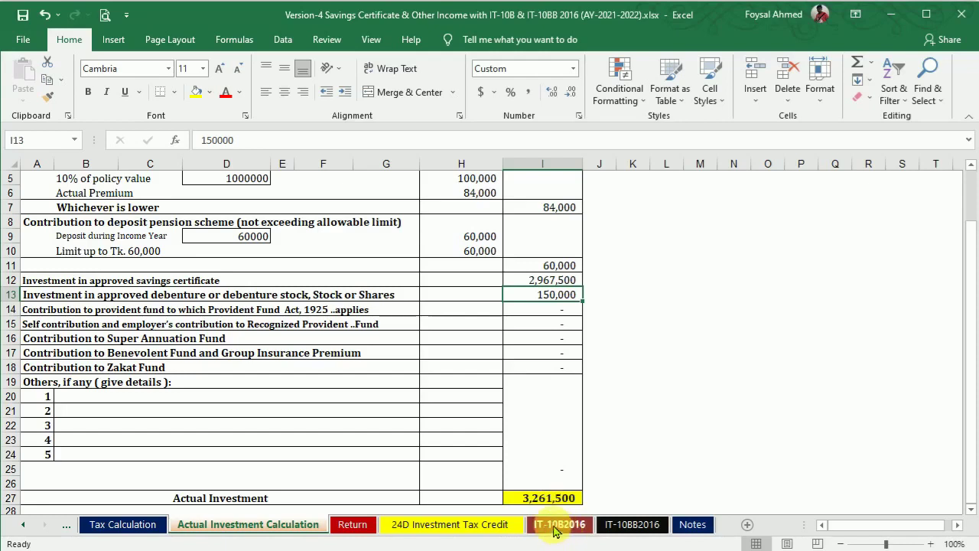
click(497, 525)
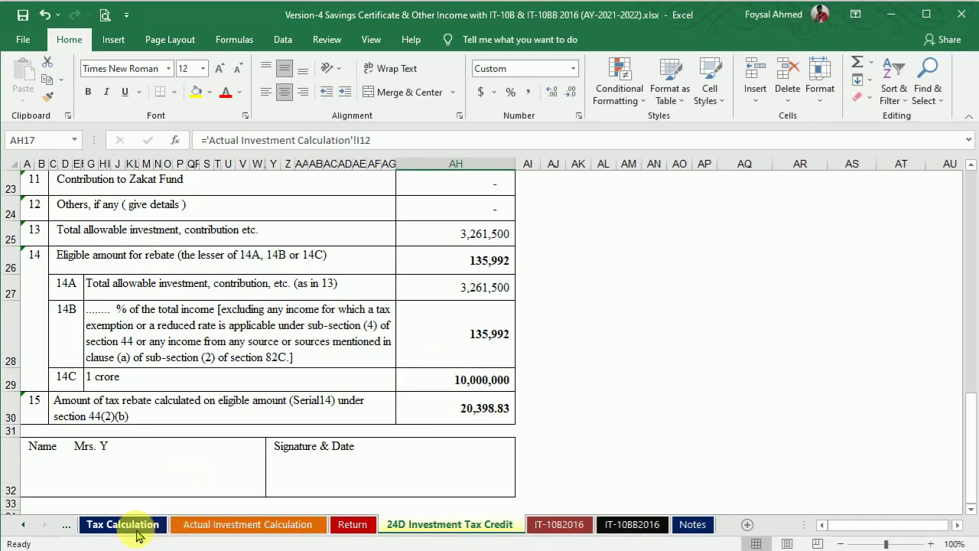
Step: Review the IT-10B2016 and Tax Calculation sheets, ending on the IT-11GA2016 Return of Income
click(573, 526)
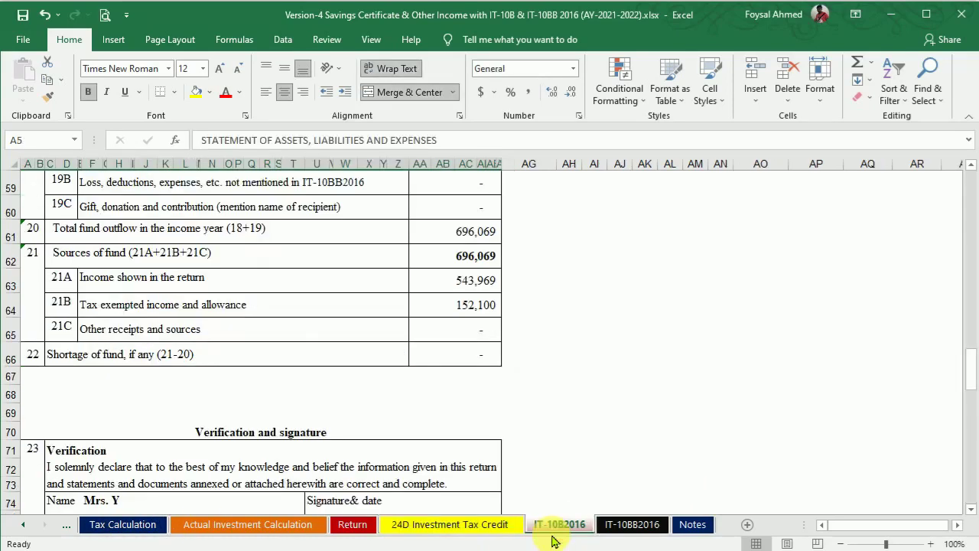
click(105, 526)
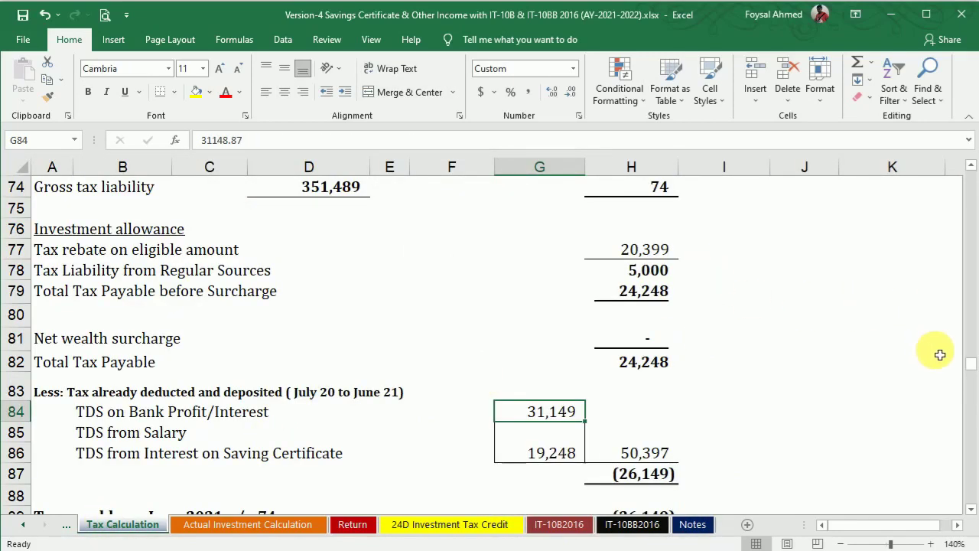
drag(973, 366, 972, 342)
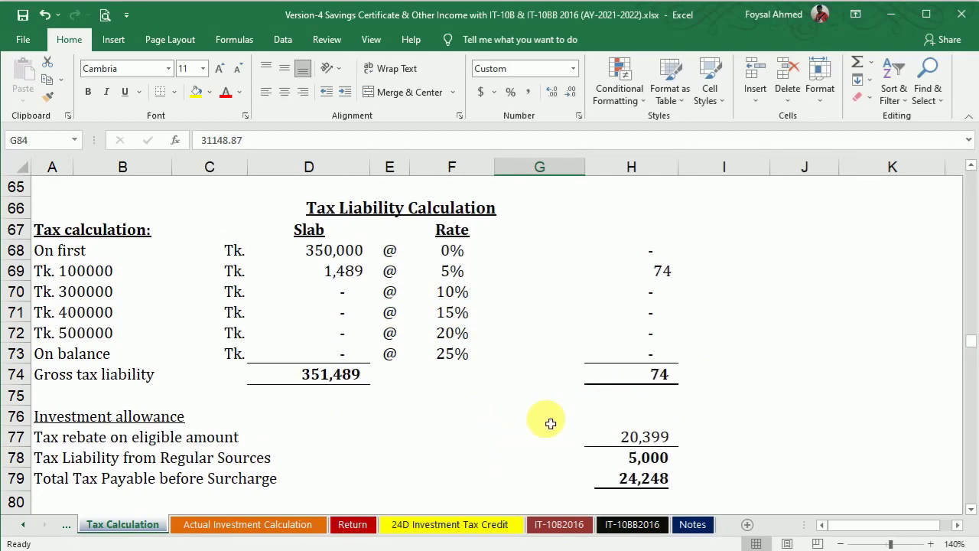
click(353, 524)
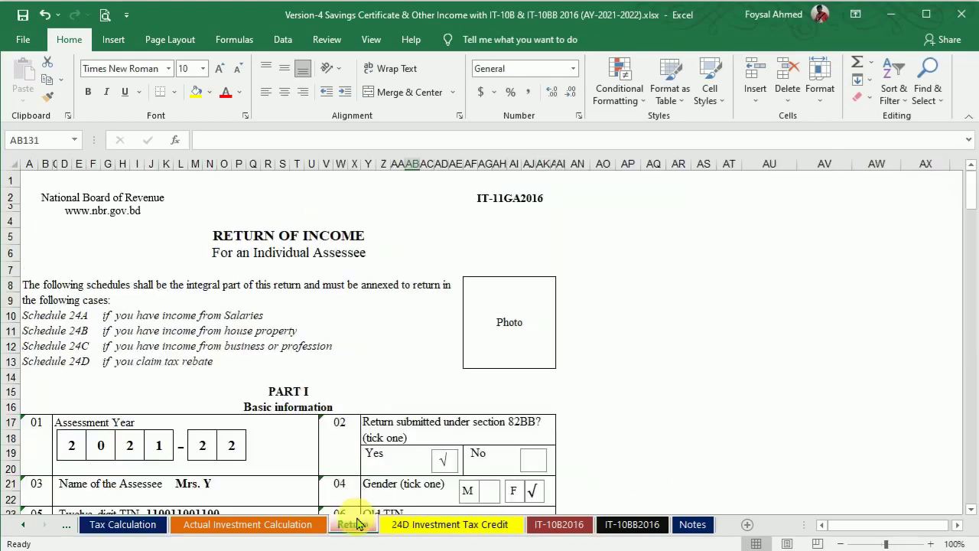